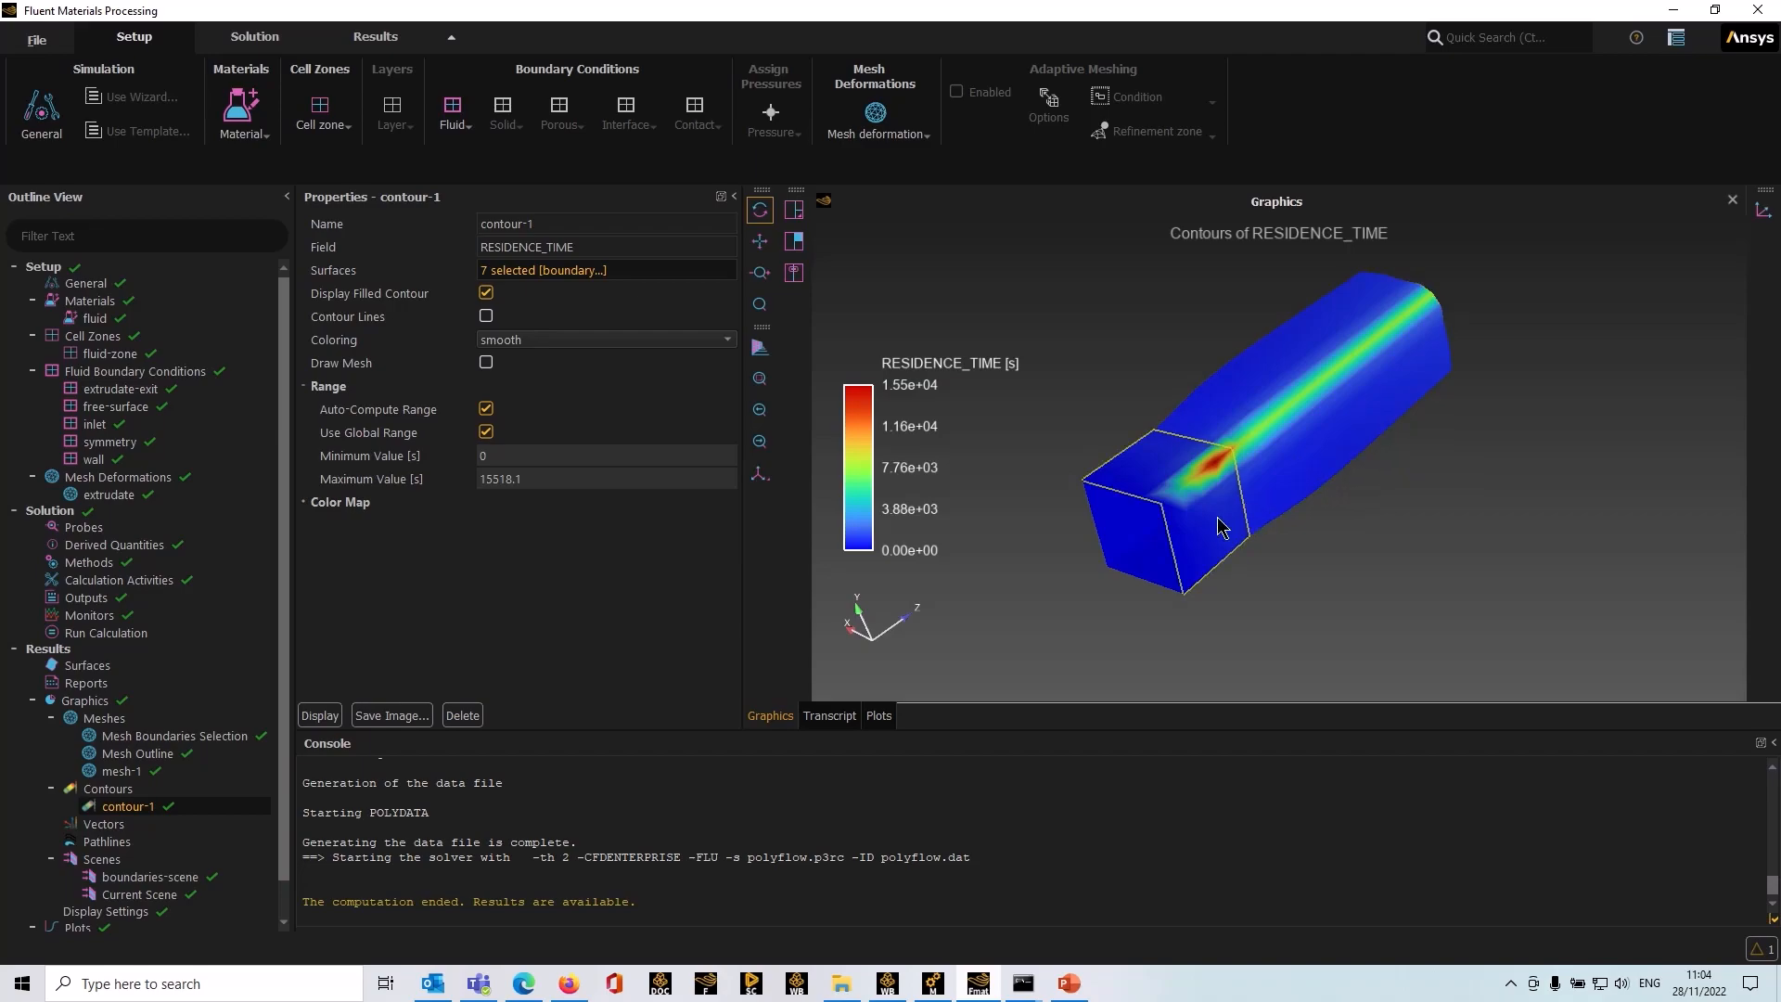
Step: Start a new Fluent session in Materials Processing mode from the launcher
mouse_move(1284, 636)
left_mouse_down()
mouse_move(1397, 579)
mouse_move(1439, 581)
mouse_move(1278, 616)
left_mouse_up()
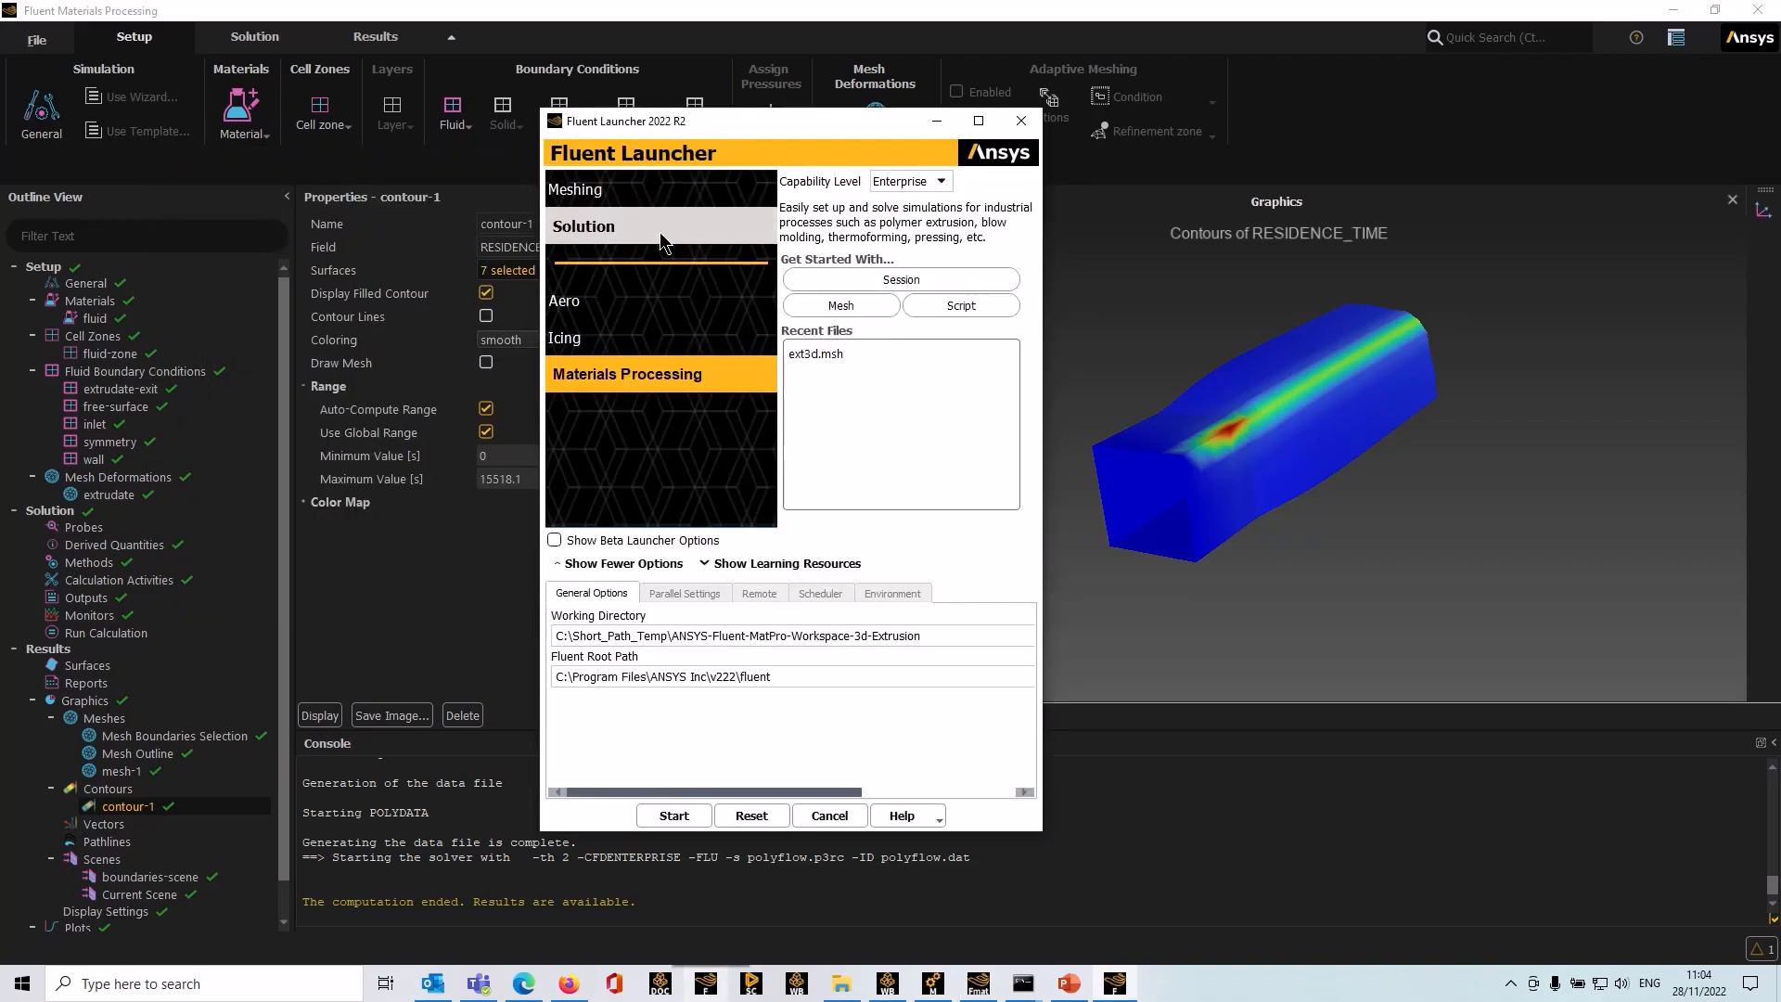
left_click(659, 232)
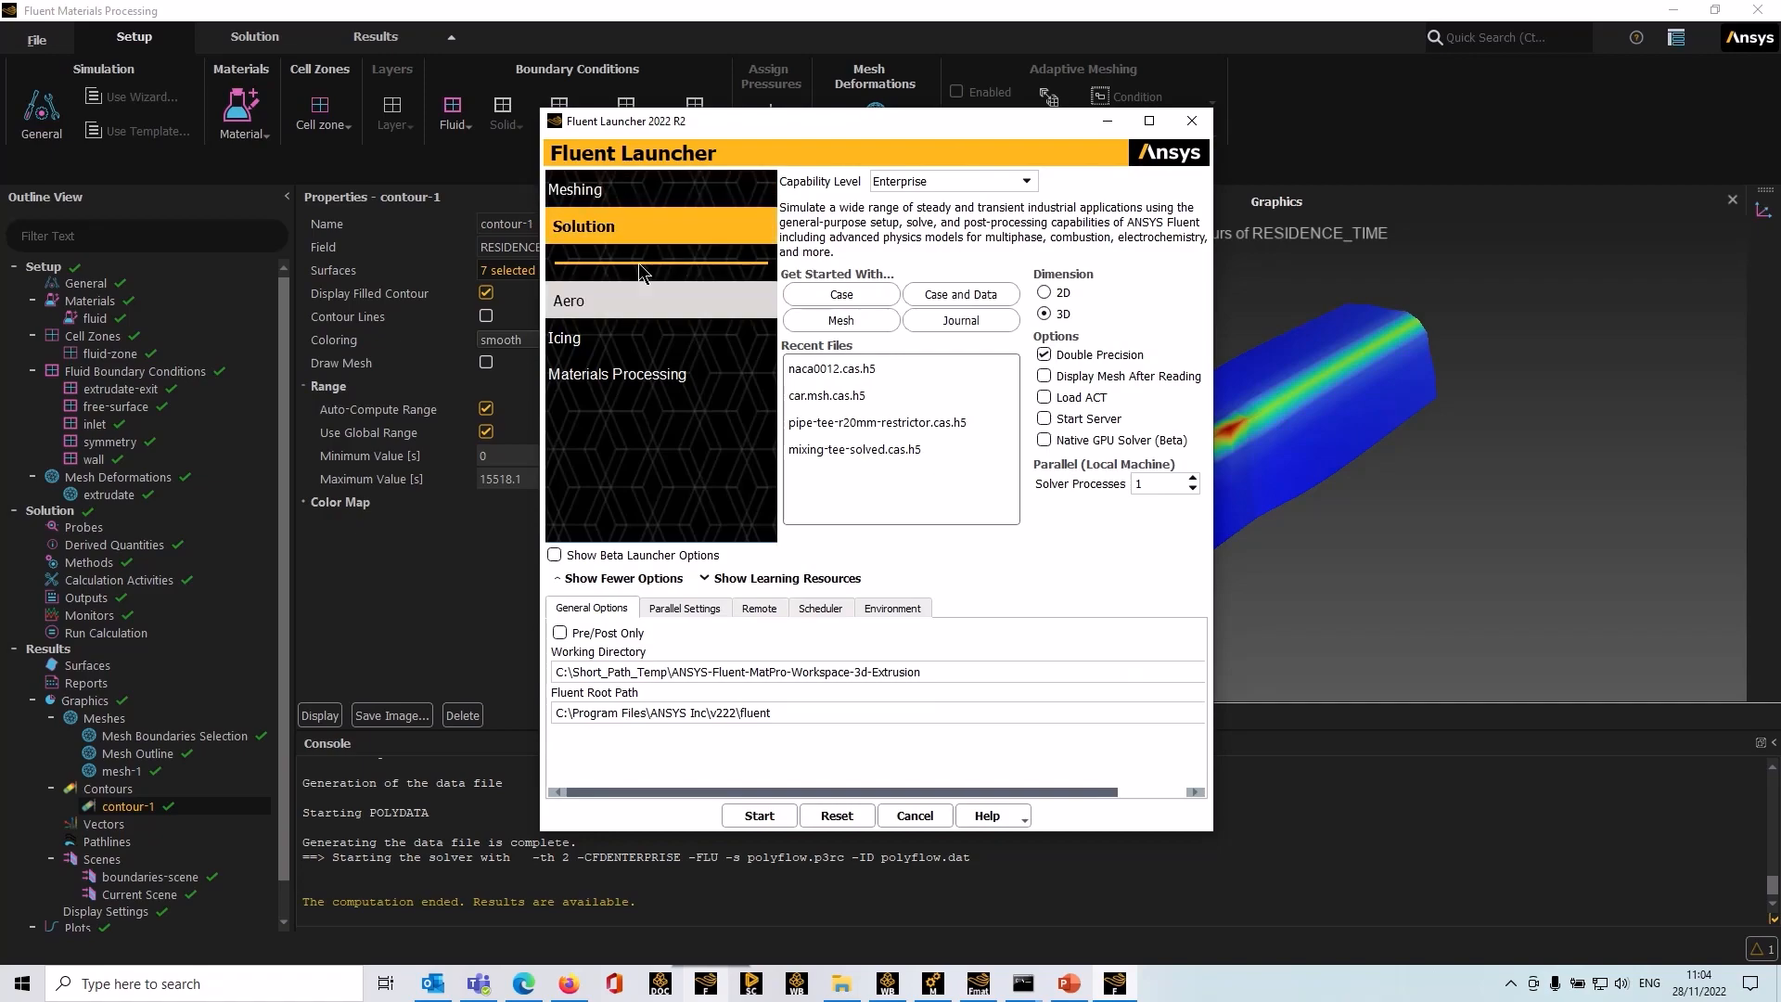
left_click(632, 374)
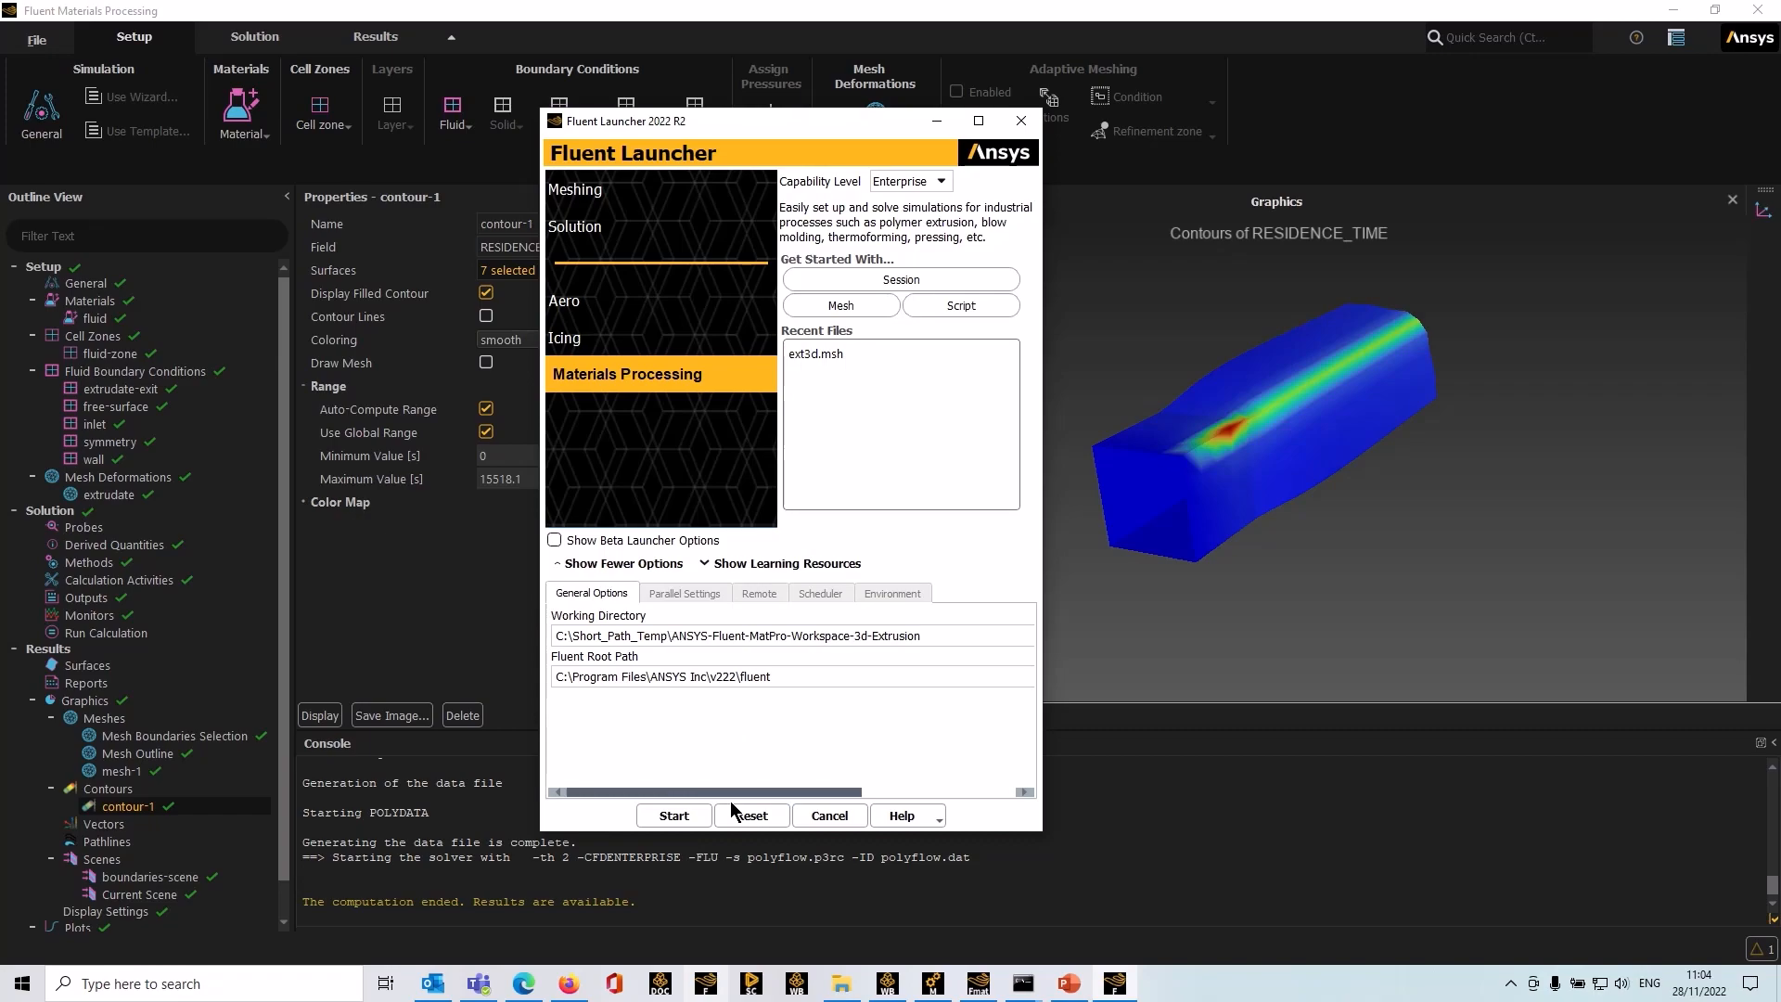
left_click(675, 816)
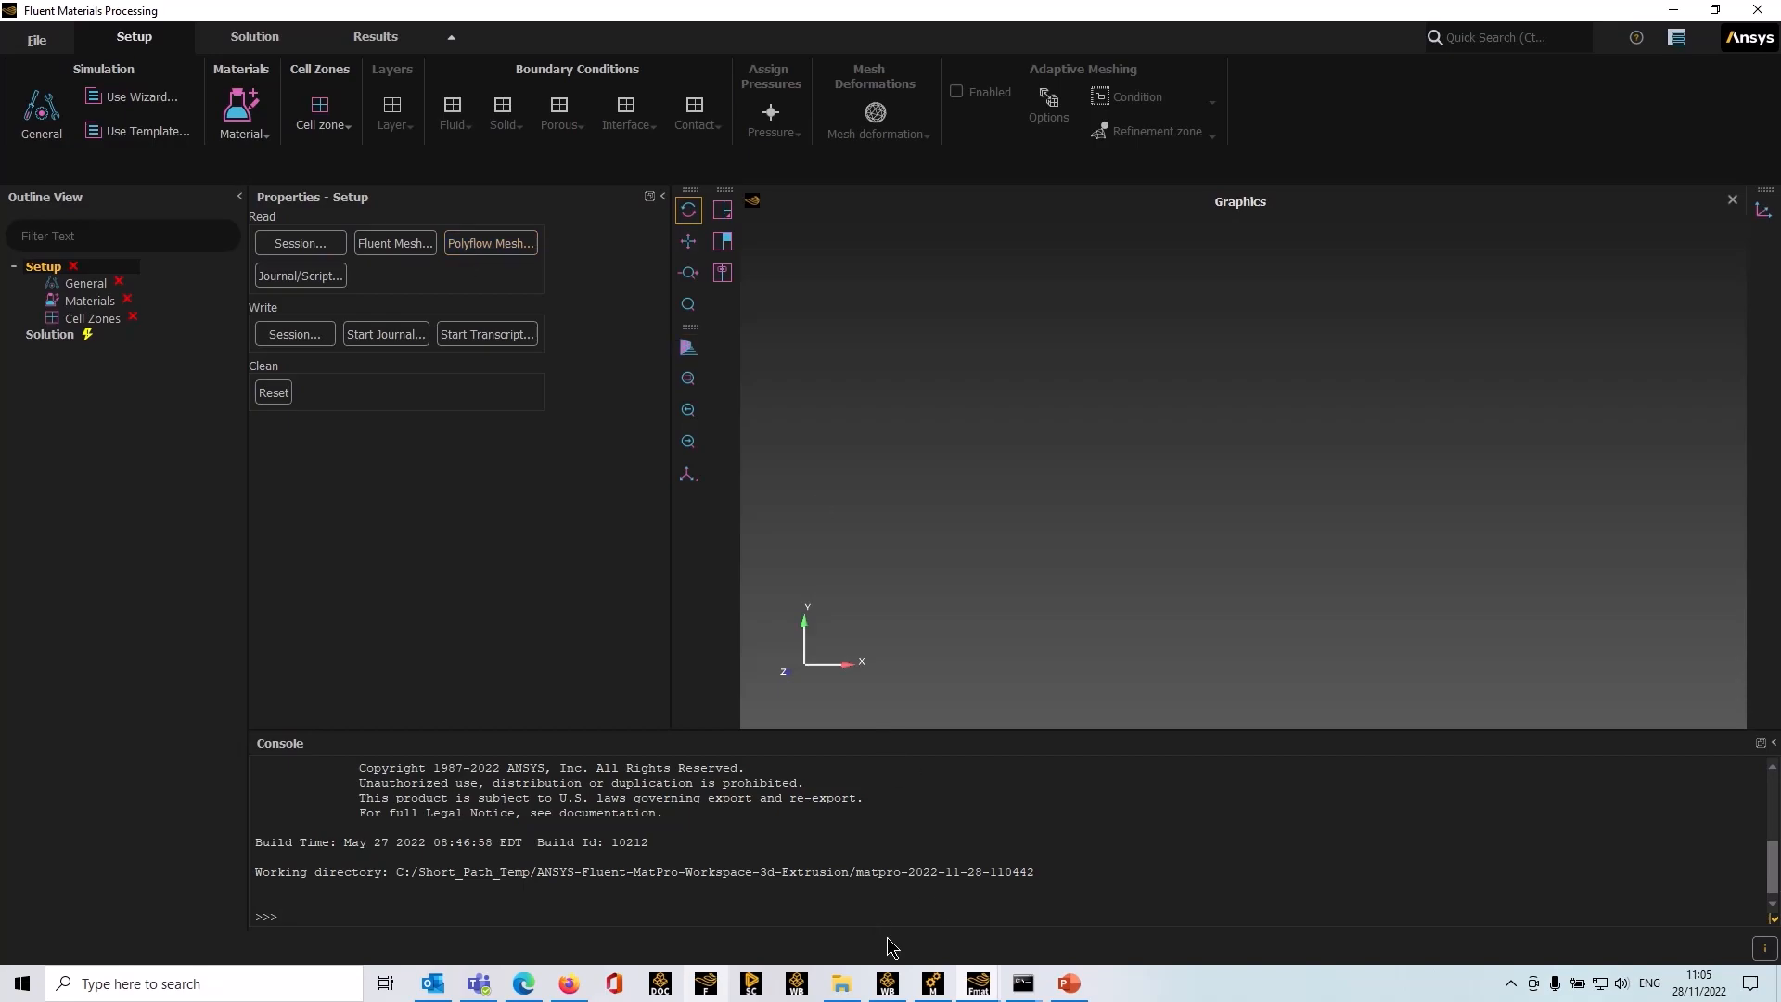
Step: Review the mesh export formats available in the Meshing application
left_click(931, 991)
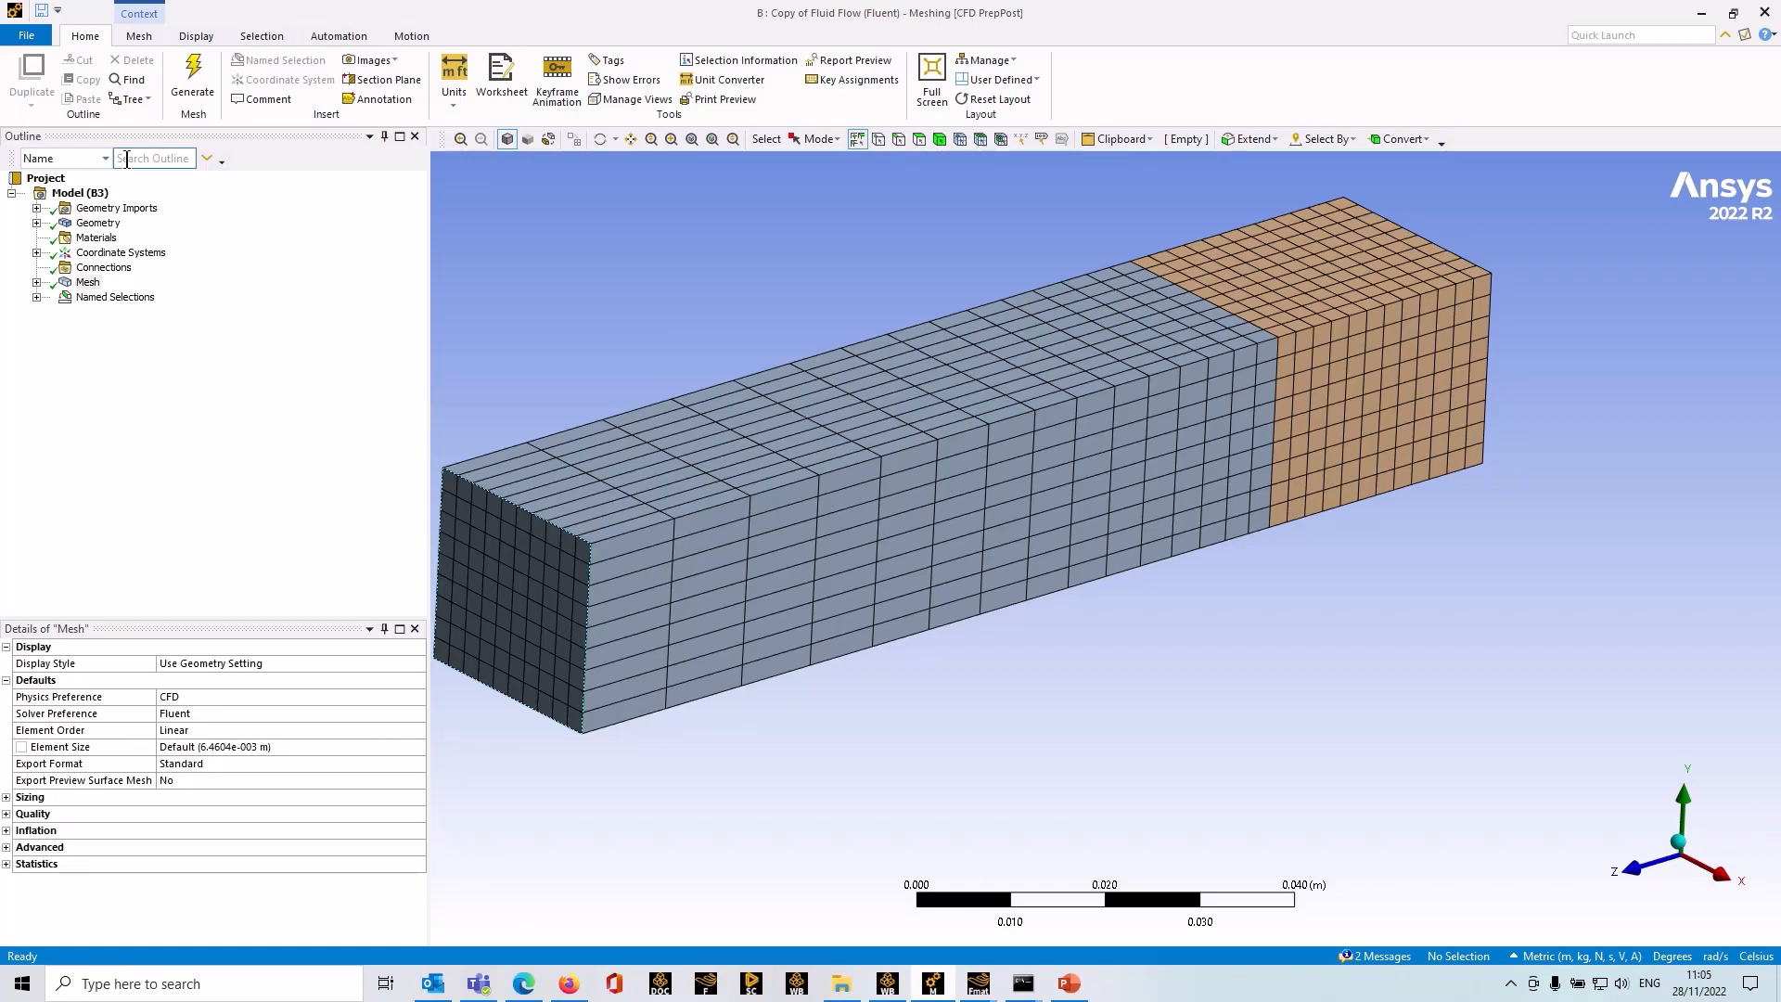
left_click(28, 35)
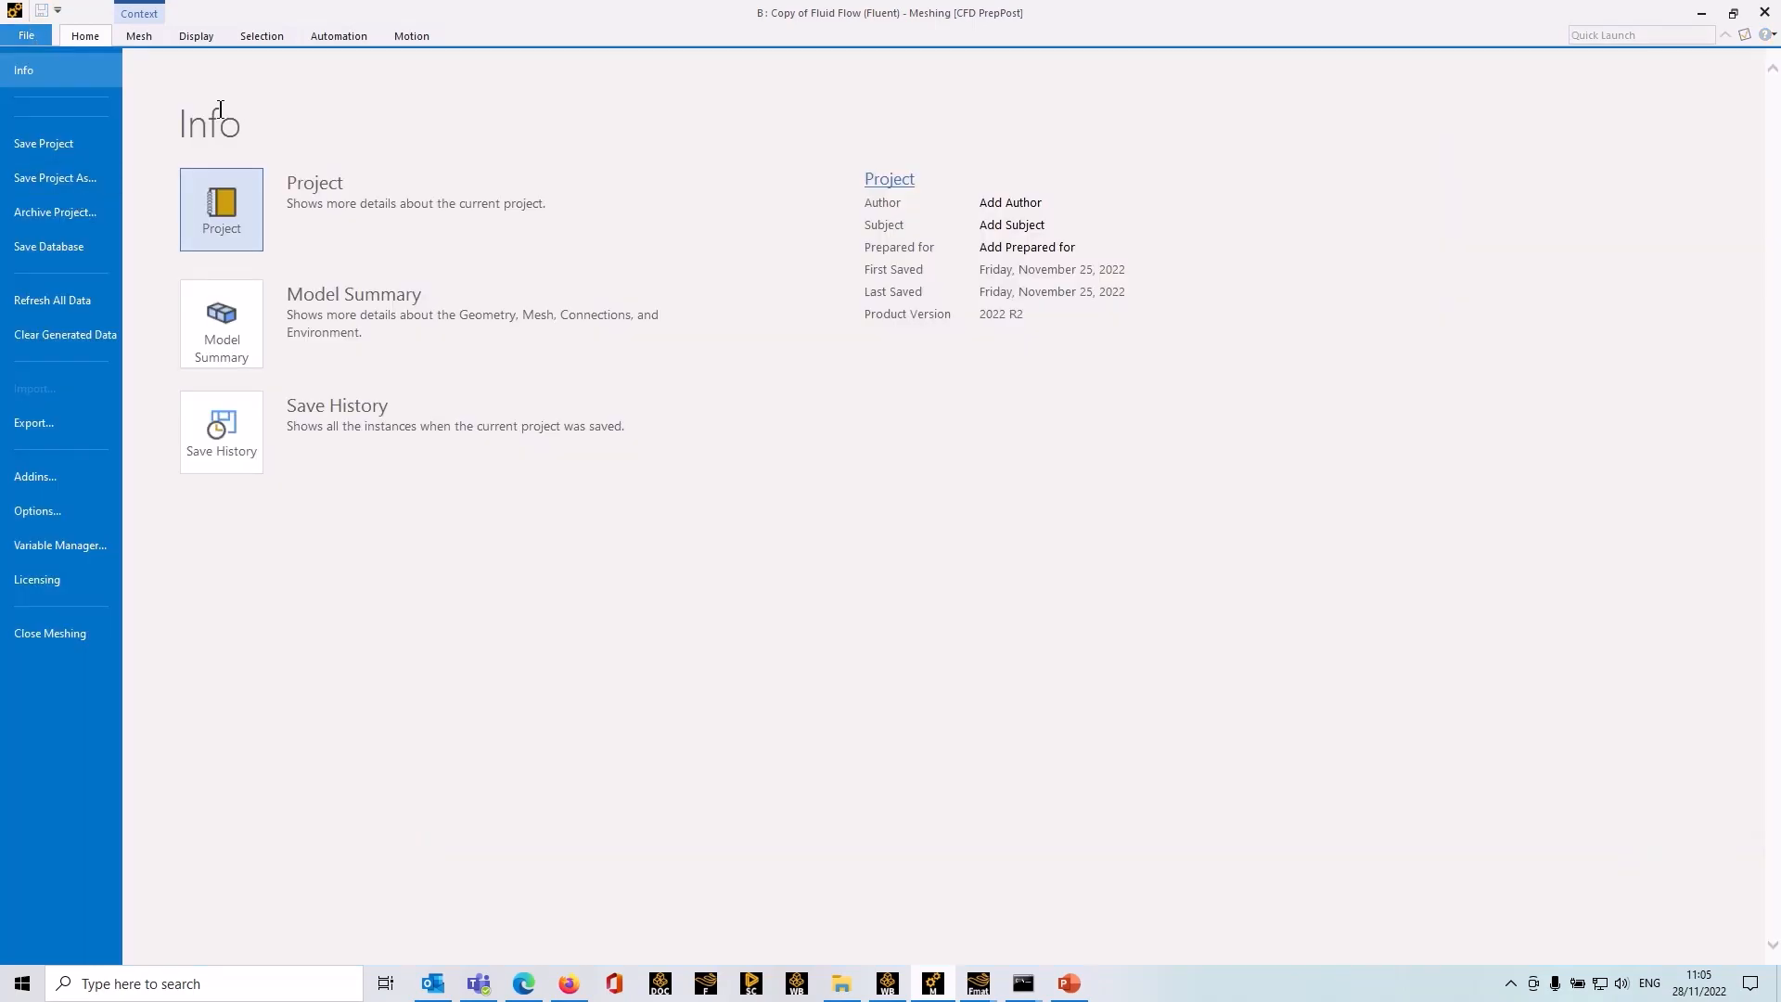
left_click(52, 422)
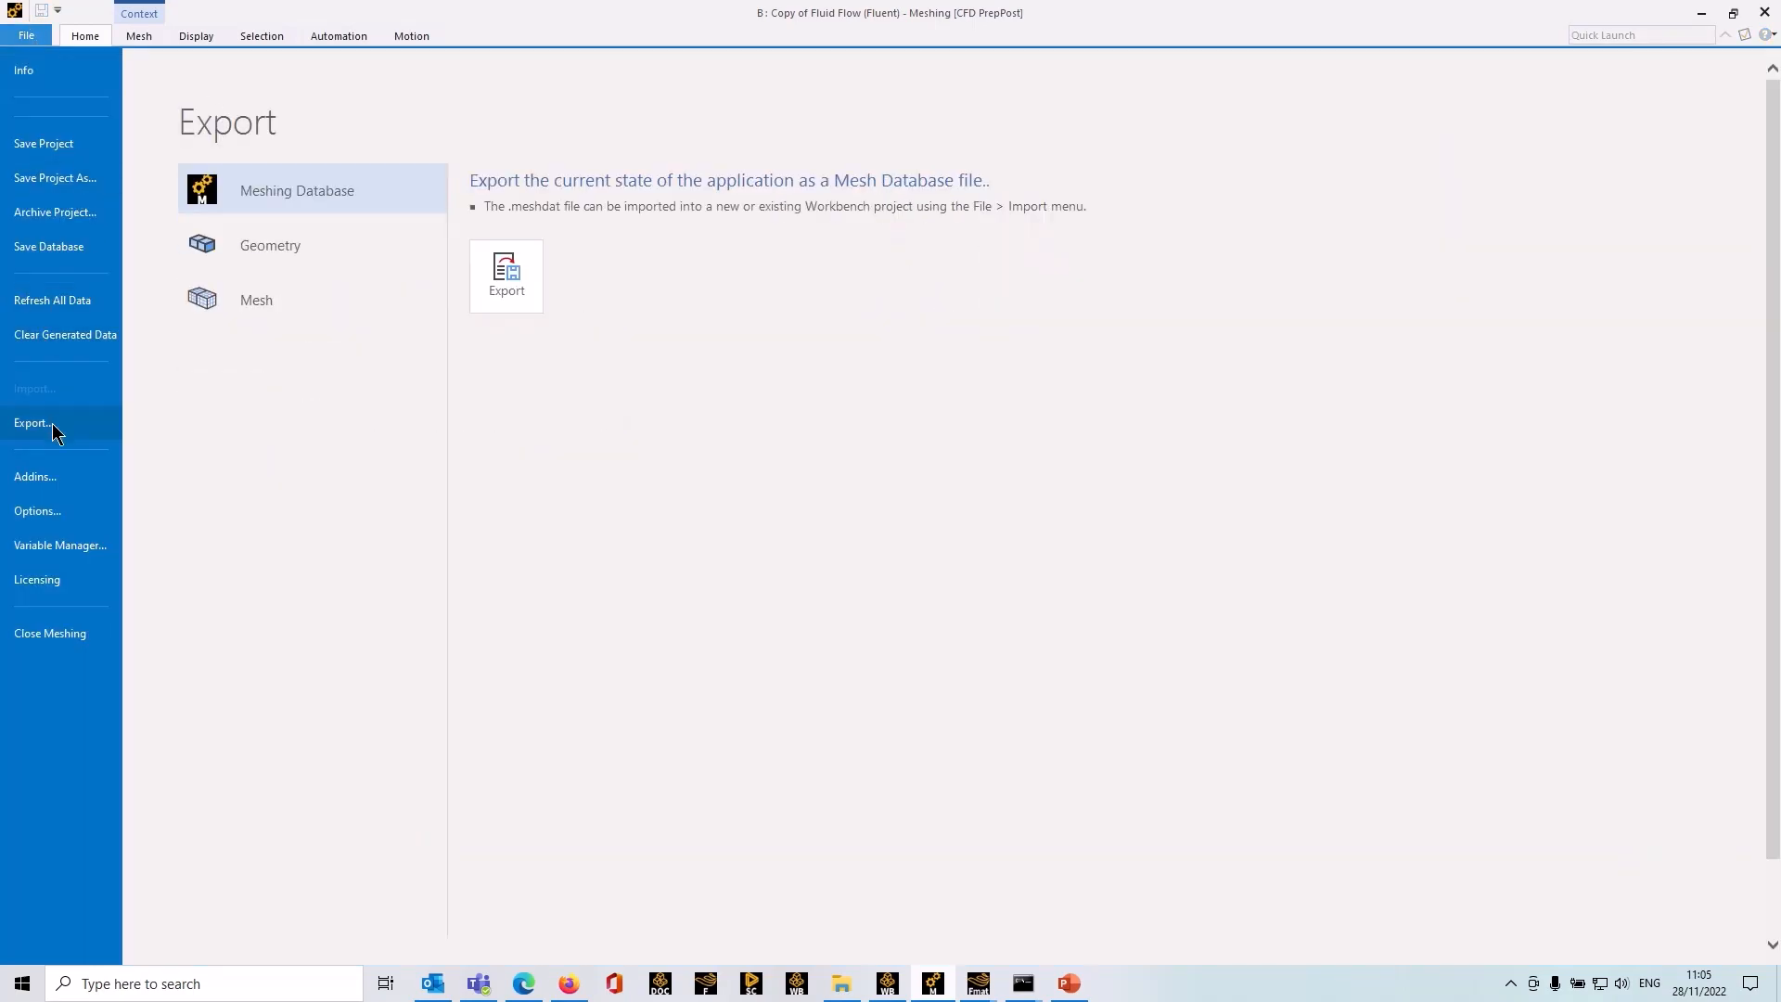
left_click(311, 294)
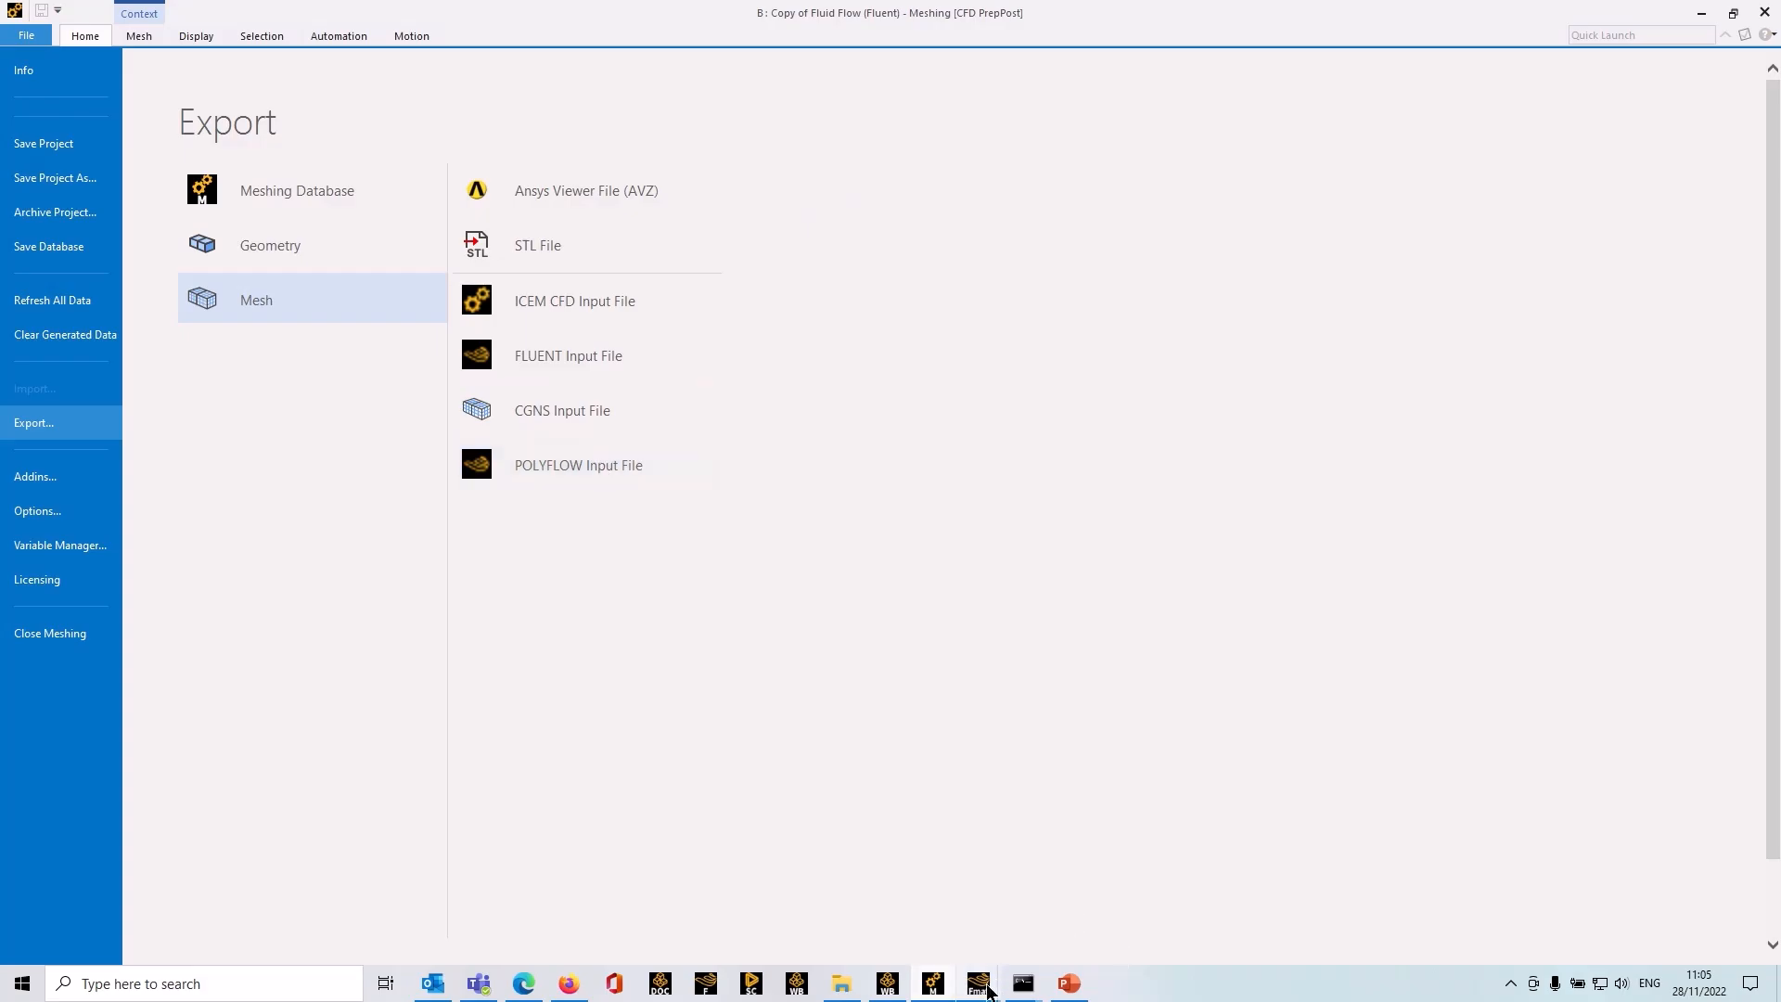
mouse_move(978, 983)
left_click(1046, 918)
Step: Read the Polyflow mesh file ext3d.msh
left_click(501, 245)
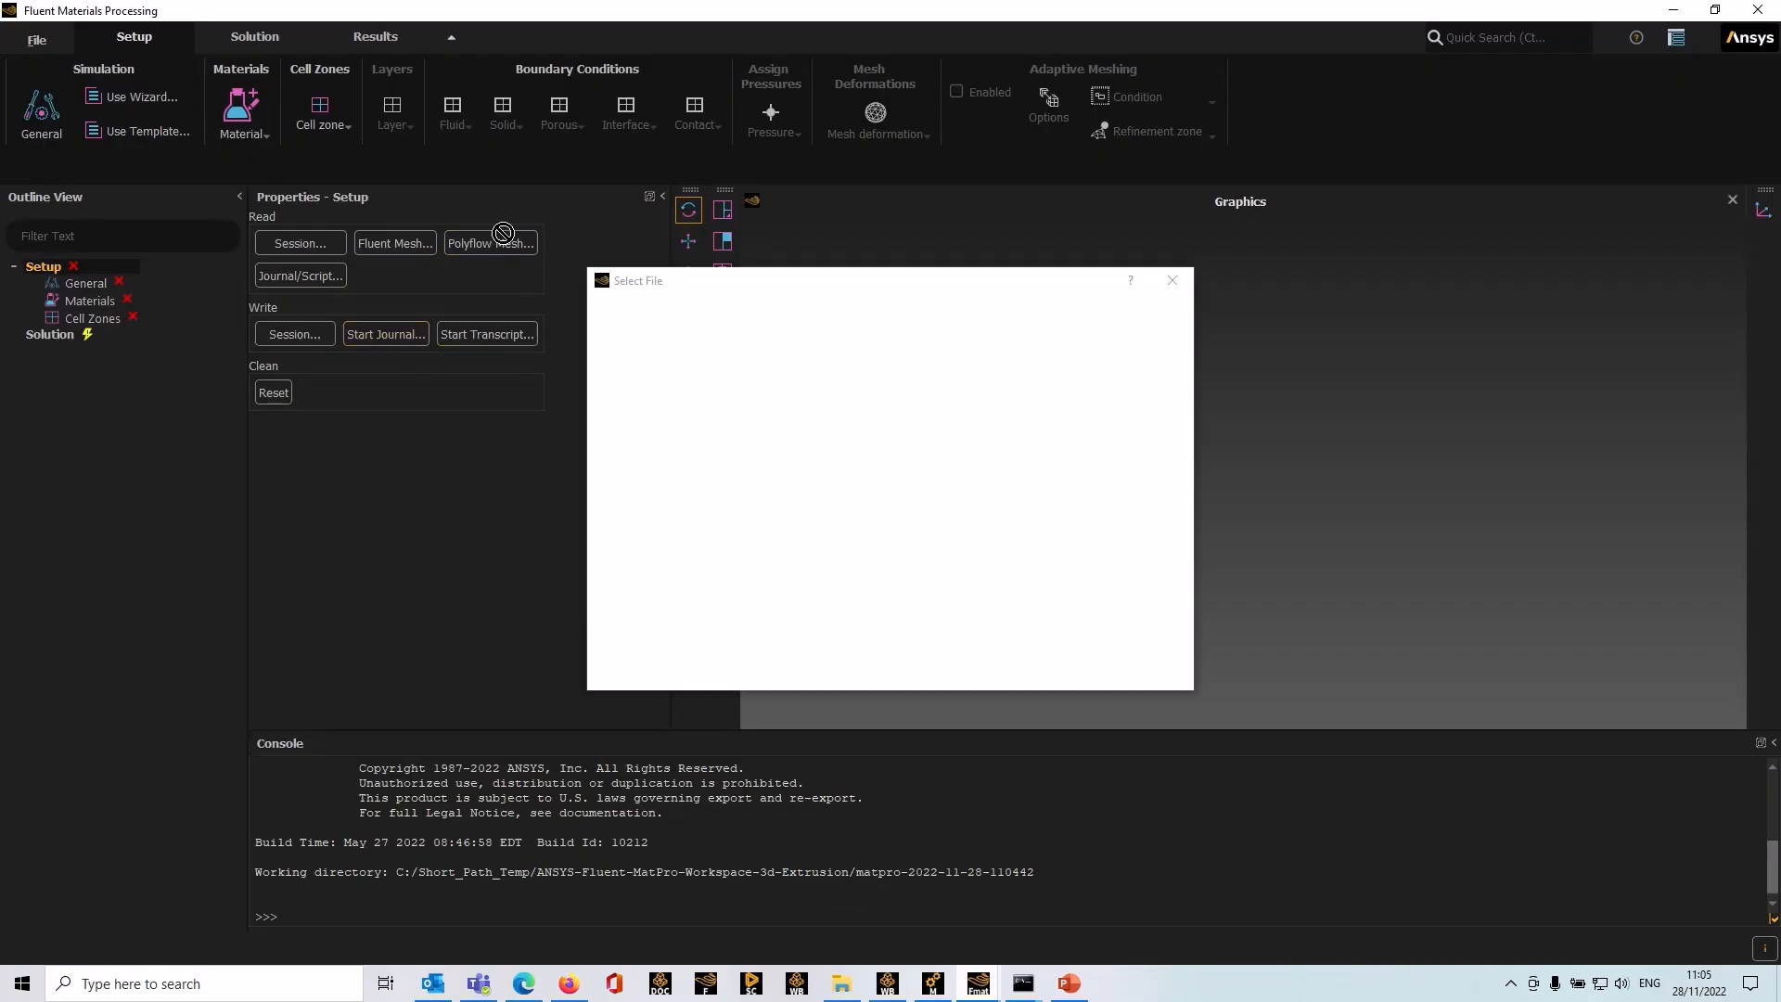
left_click(758, 415)
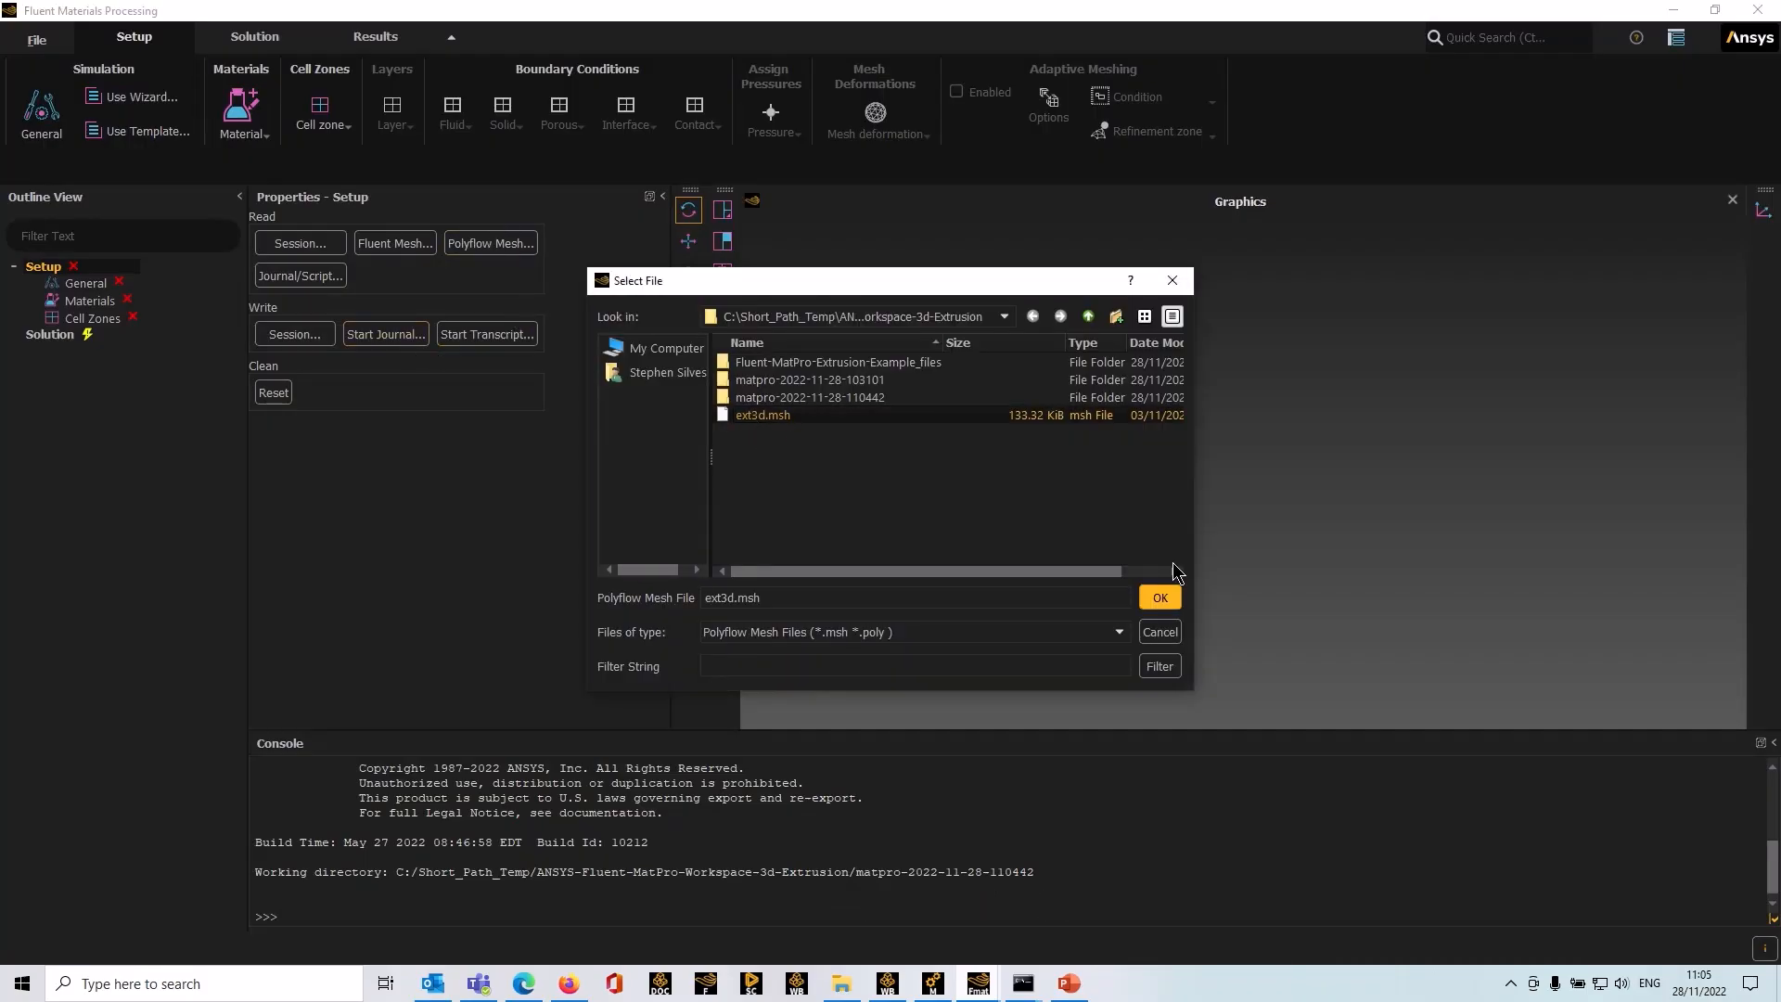
left_click(1160, 598)
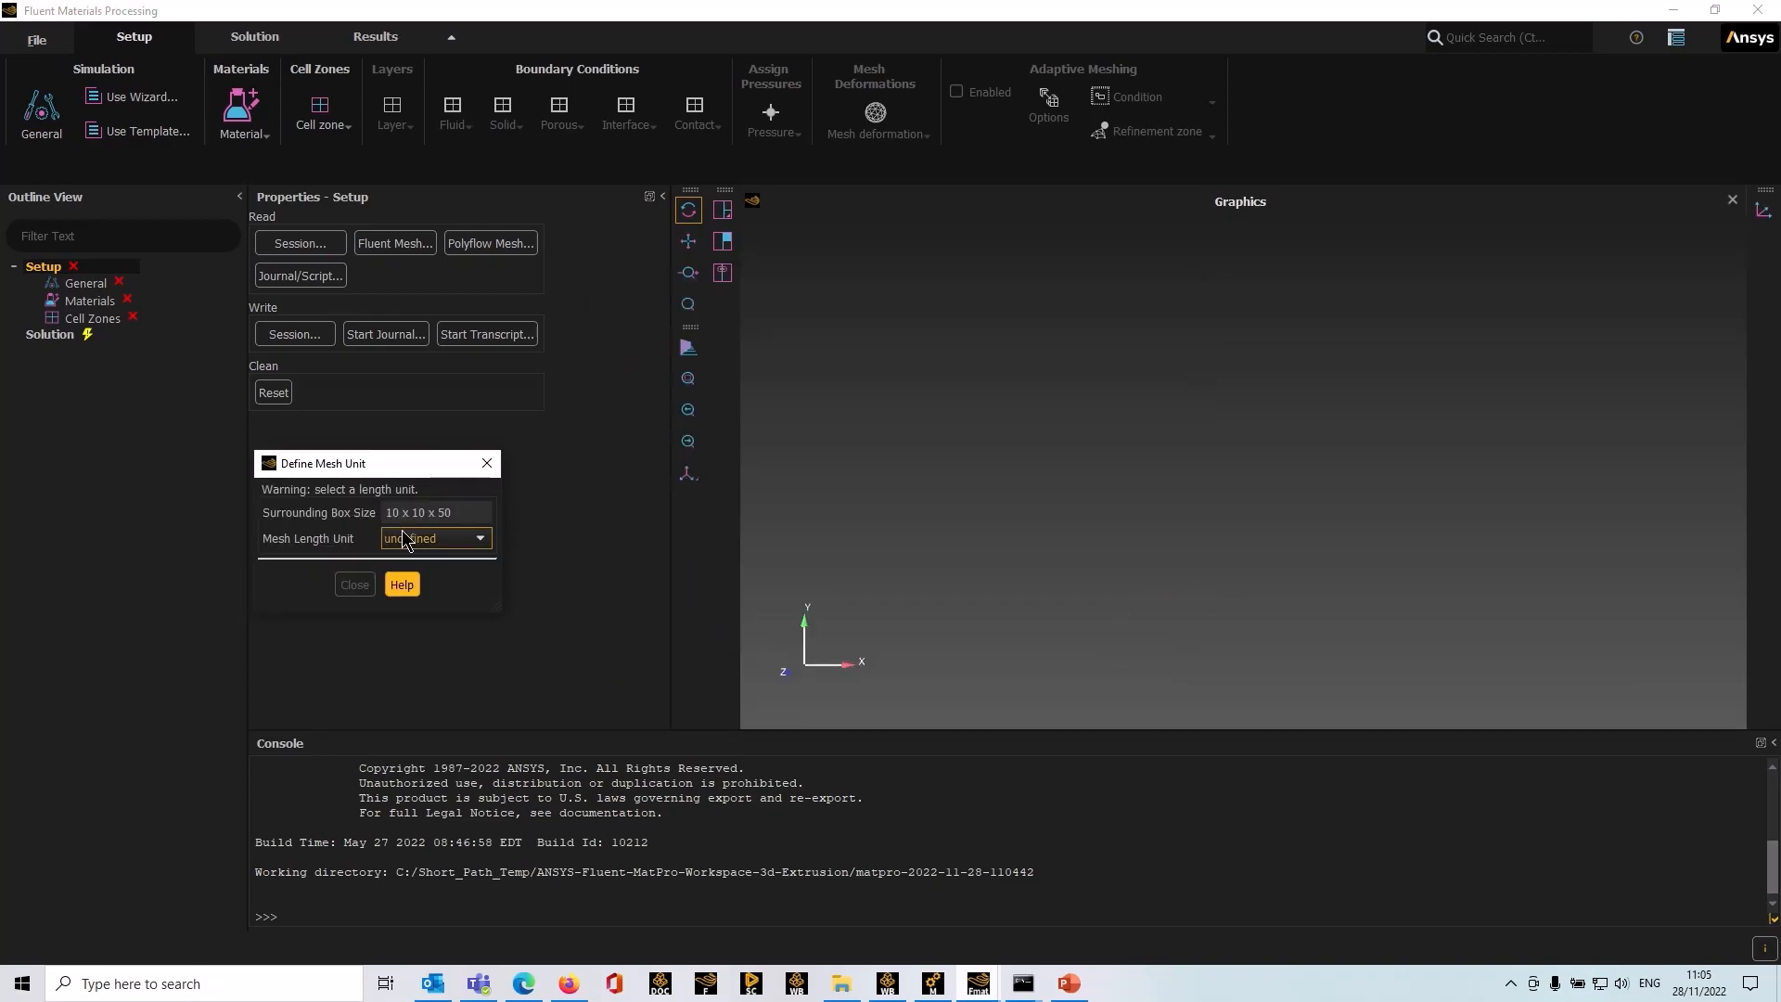
Step: Set the mesh length unit to cm and close the mesh unit dialog
left_click_drag(405, 469, 432, 378)
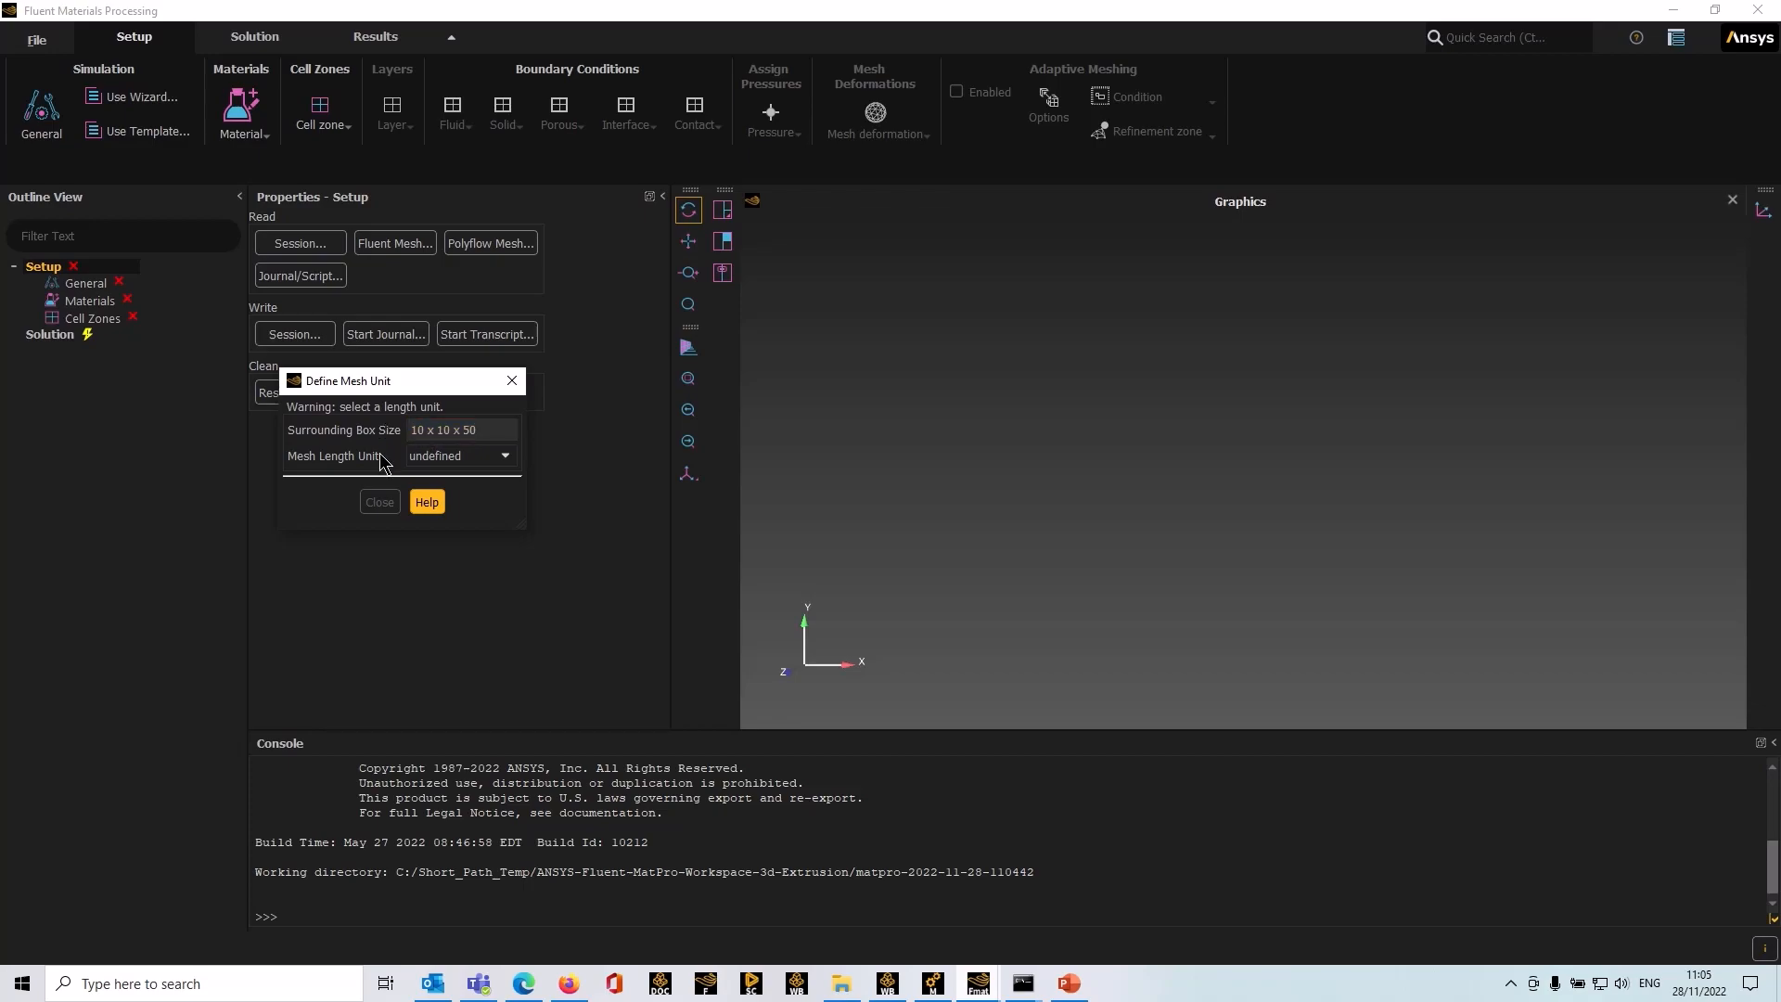
left_click(501, 457)
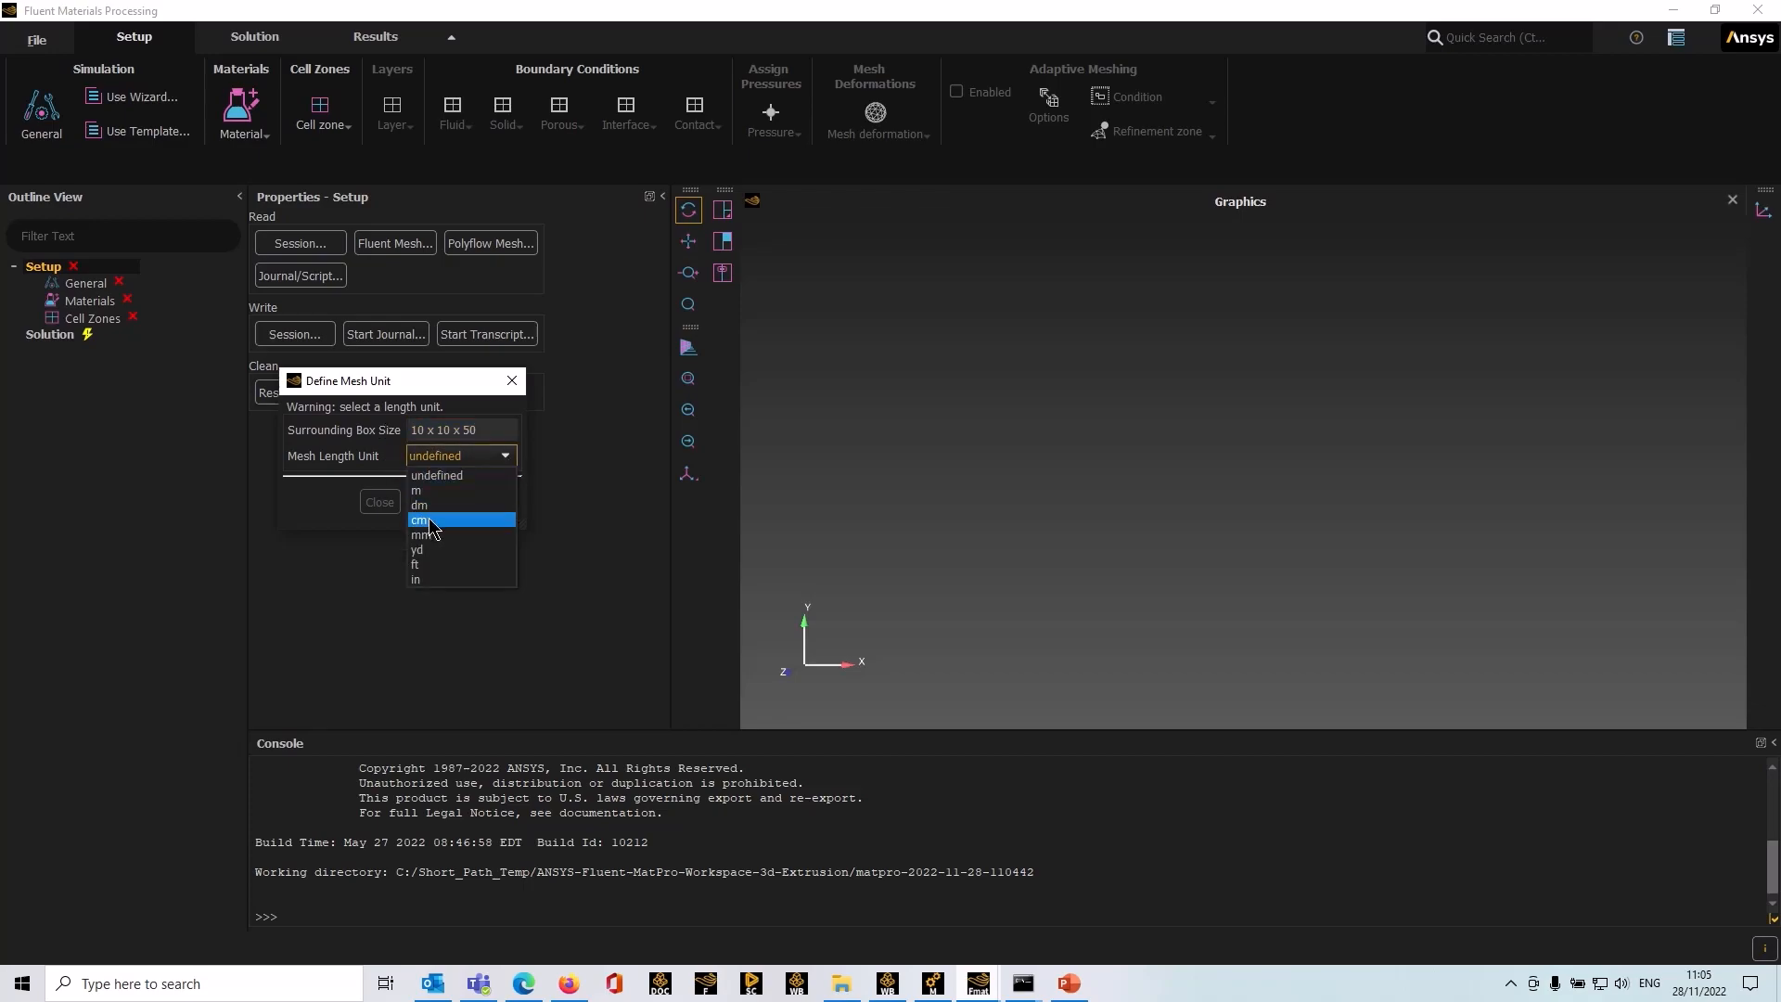
left_click(432, 527)
left_click(379, 502)
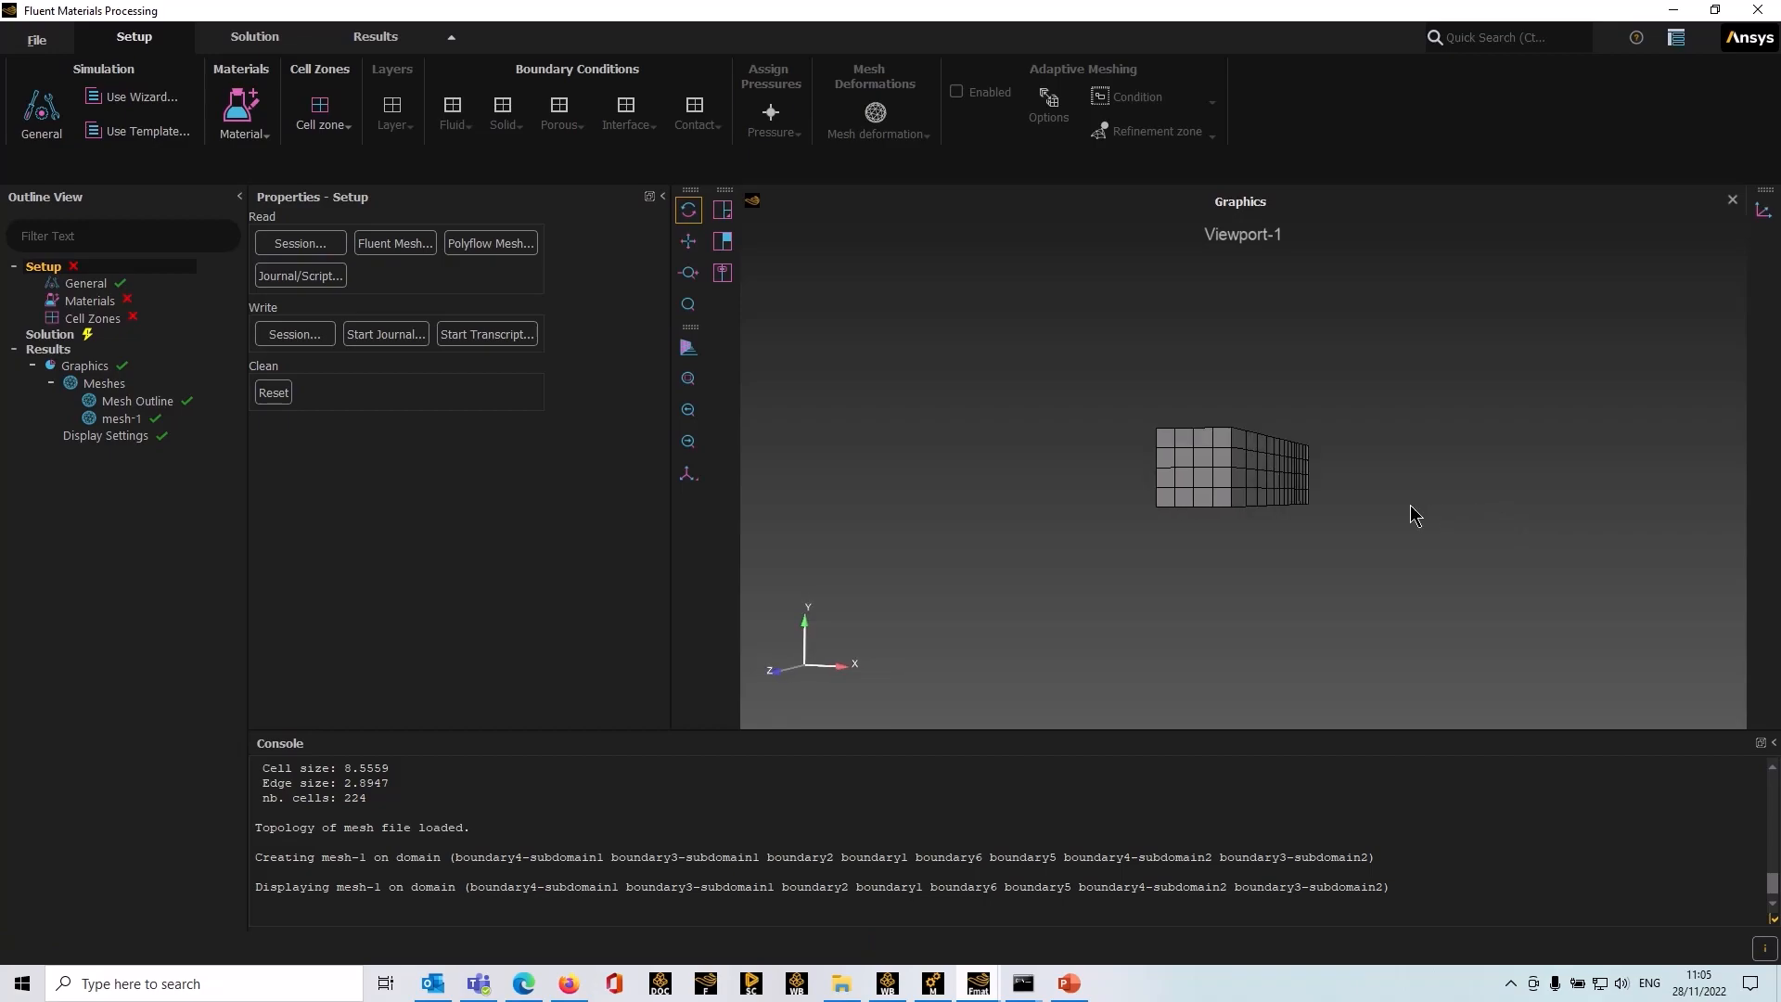
Step: Display the mesh-1 mesh graphic
left_click_drag(1414, 515, 1256, 584)
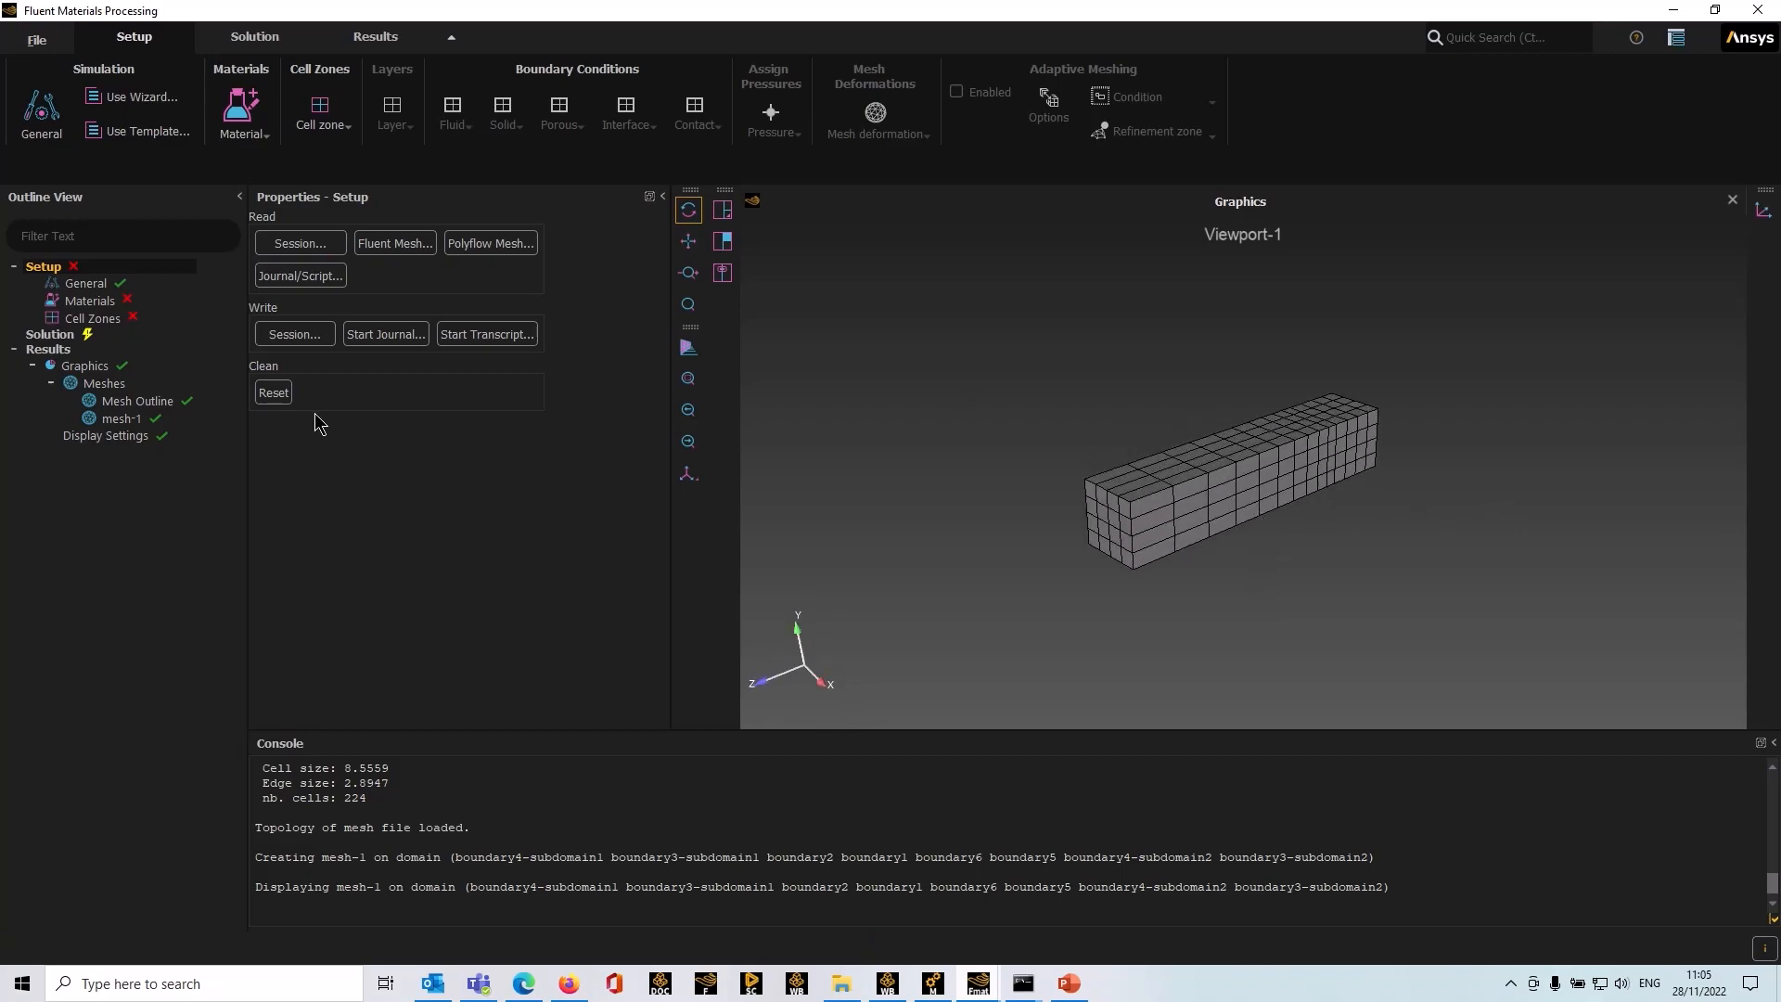
right_click(118, 422)
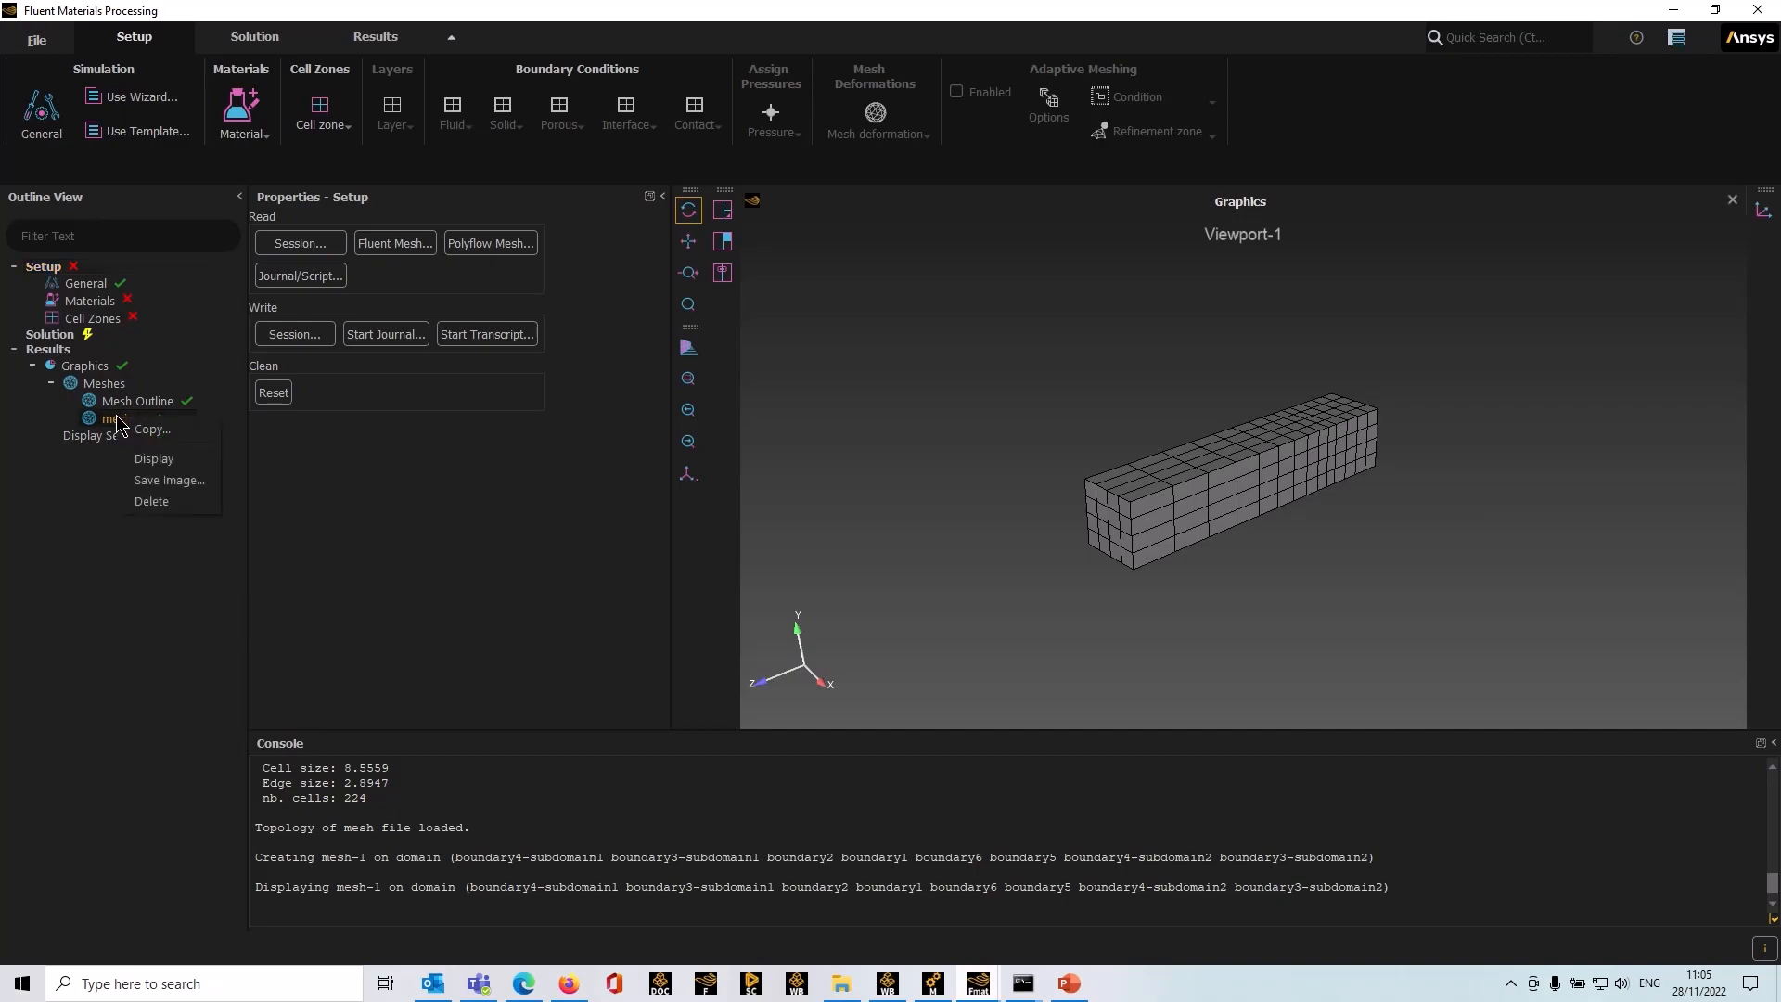
left_click(162, 458)
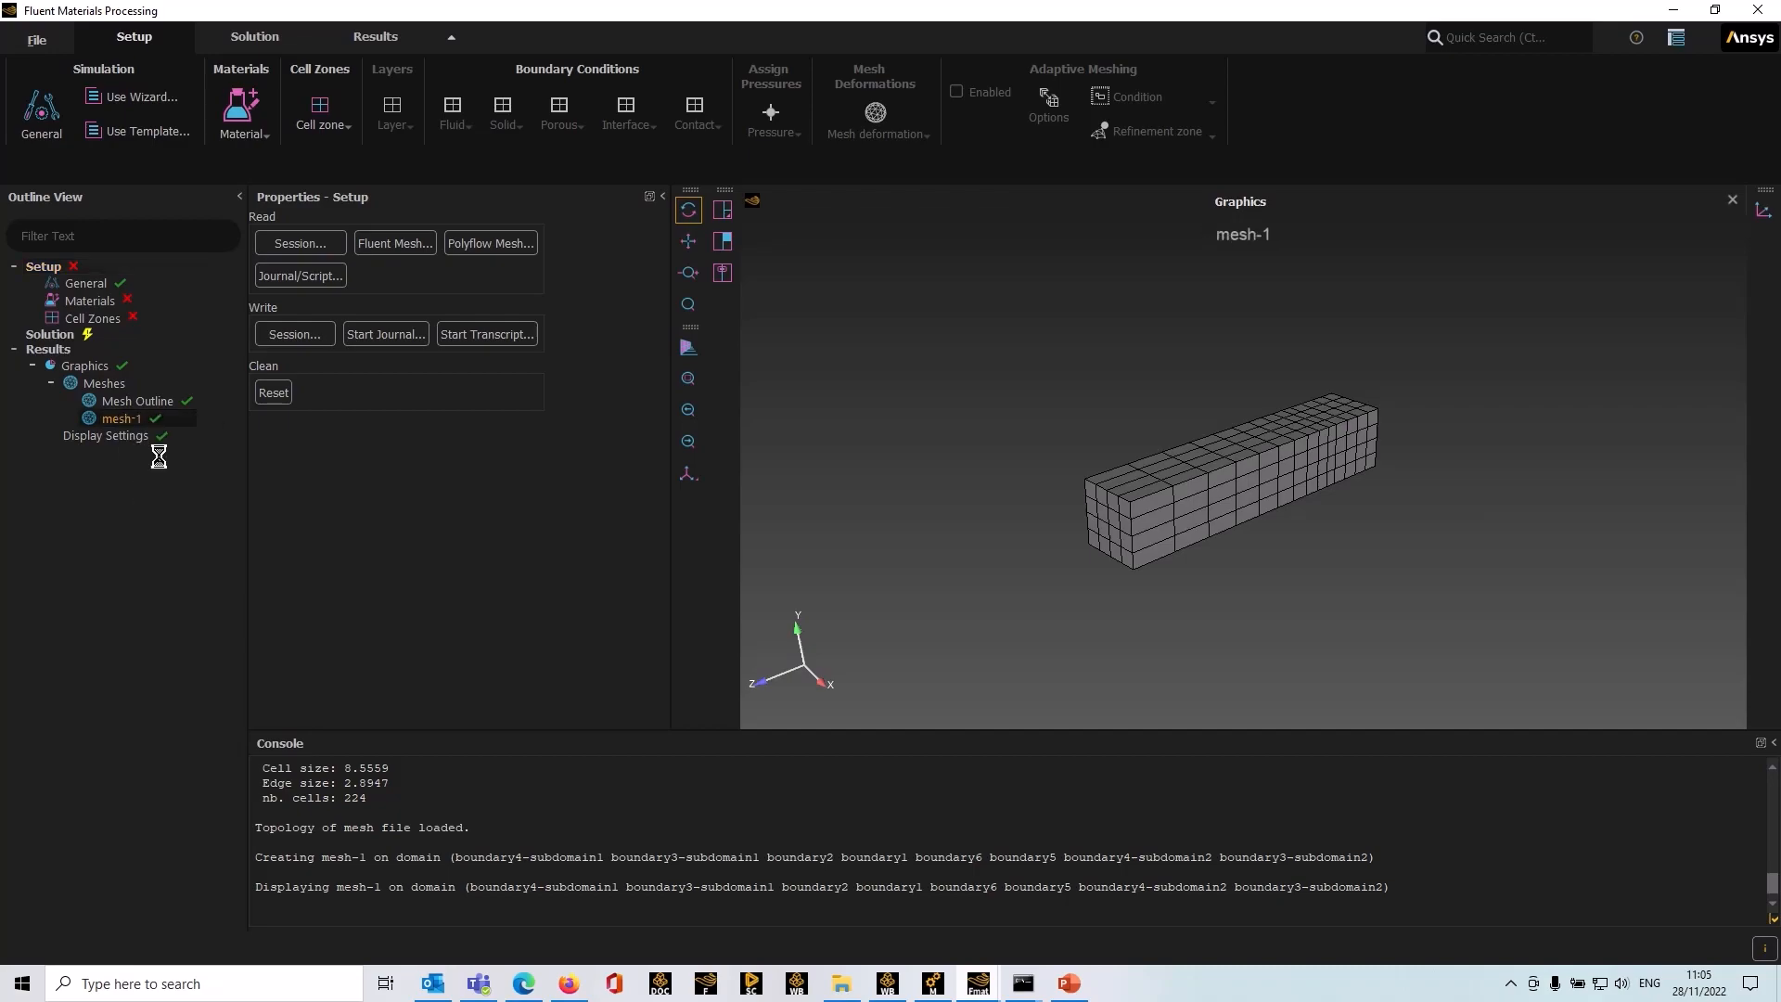
Step: Display the Mesh Outline graphic
right_click(139, 401)
left_click(169, 438)
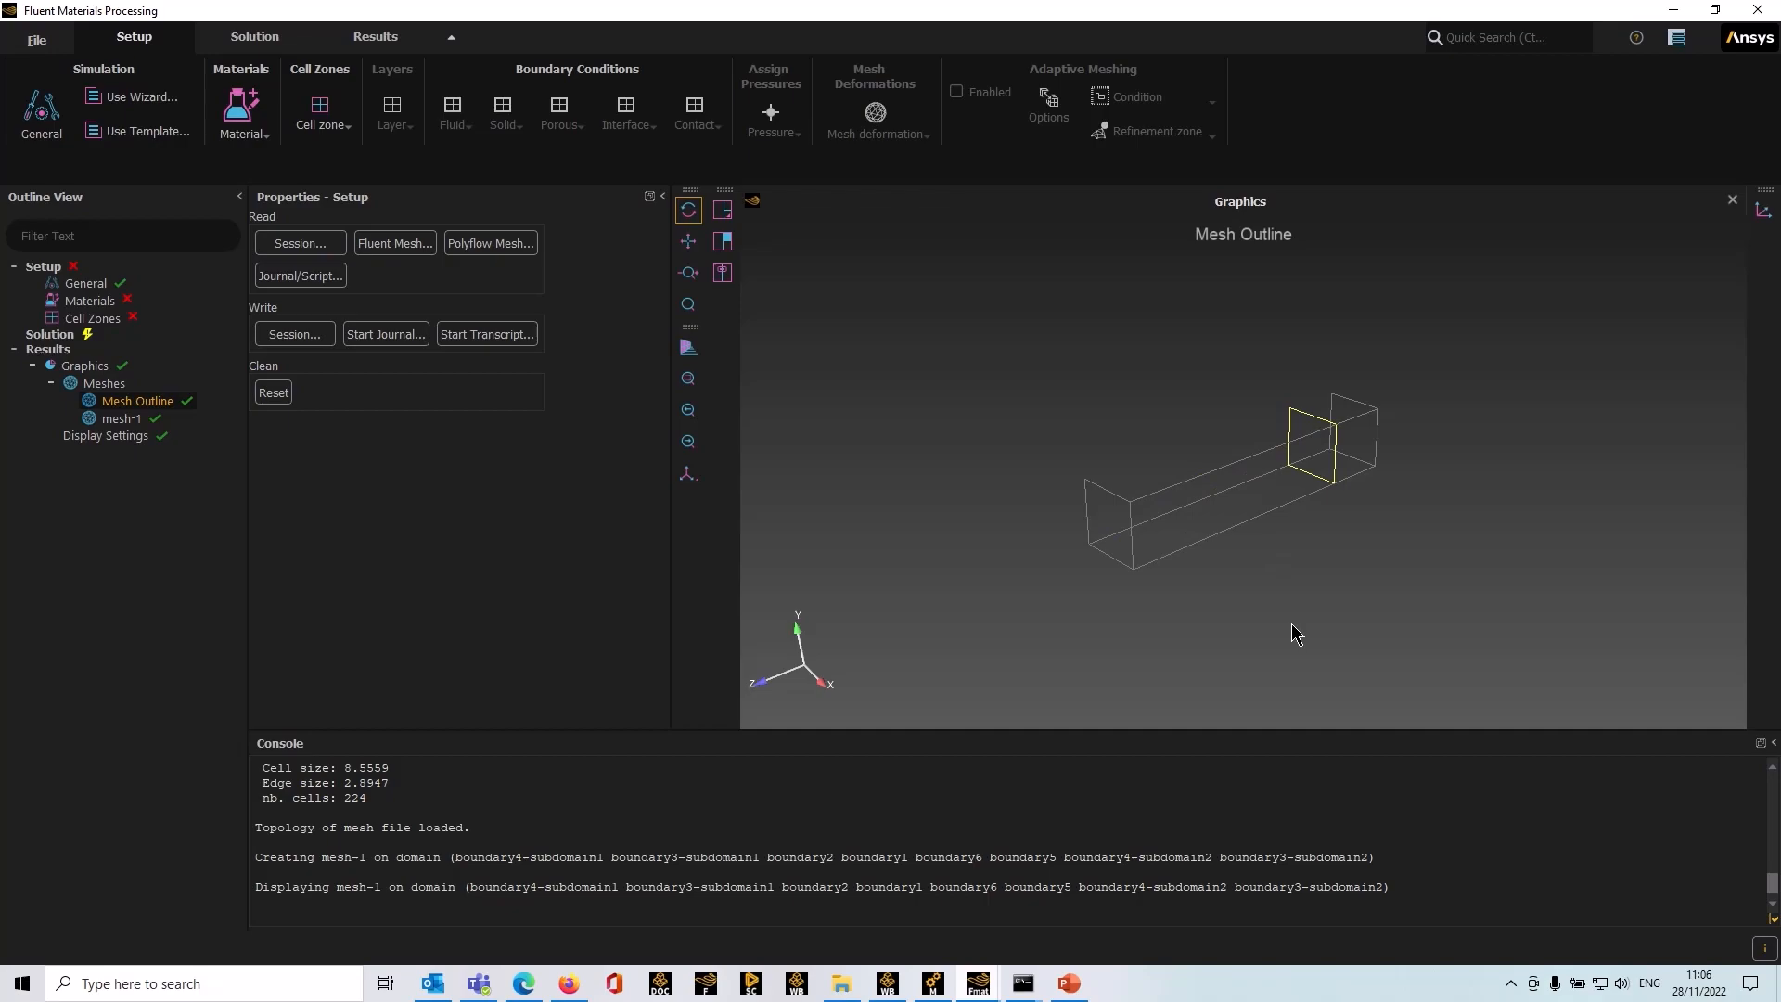
mouse_move(1292, 628)
left_mouse_down()
mouse_move(1348, 596)
mouse_move(1294, 630)
left_mouse_up()
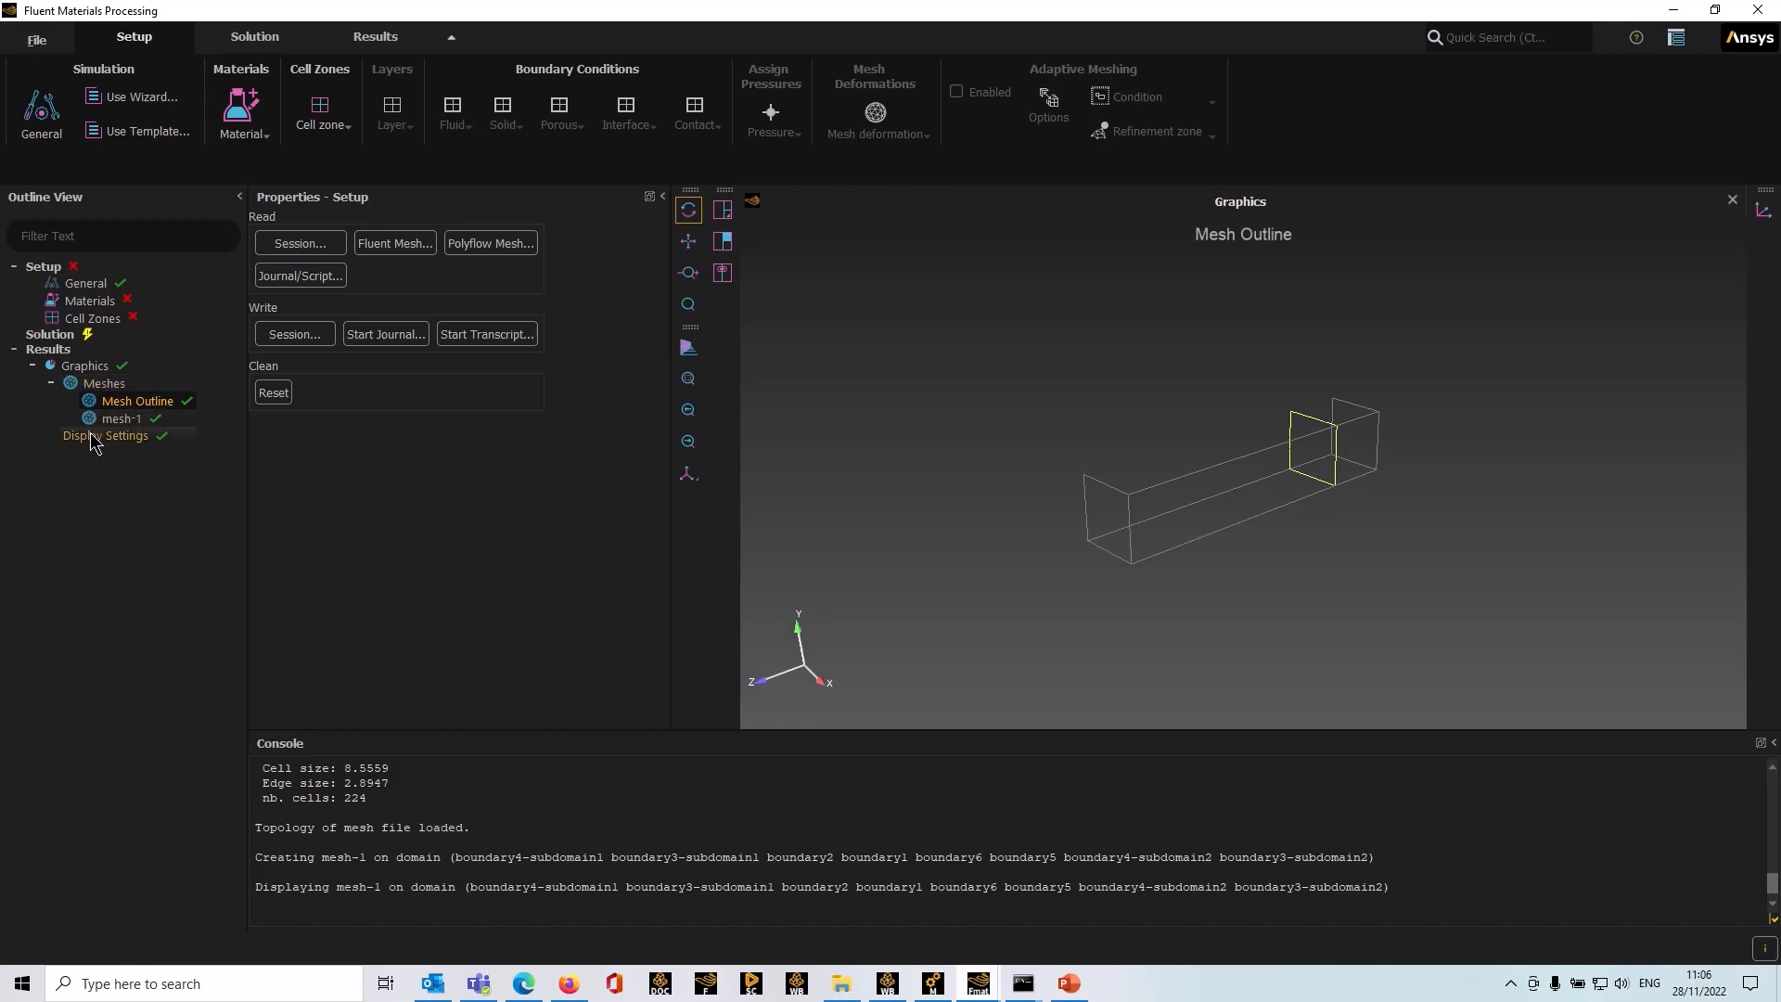
Step: Apply a simulation template of type Extrusion with the goal Predict extrudate shape
left_click(131, 139)
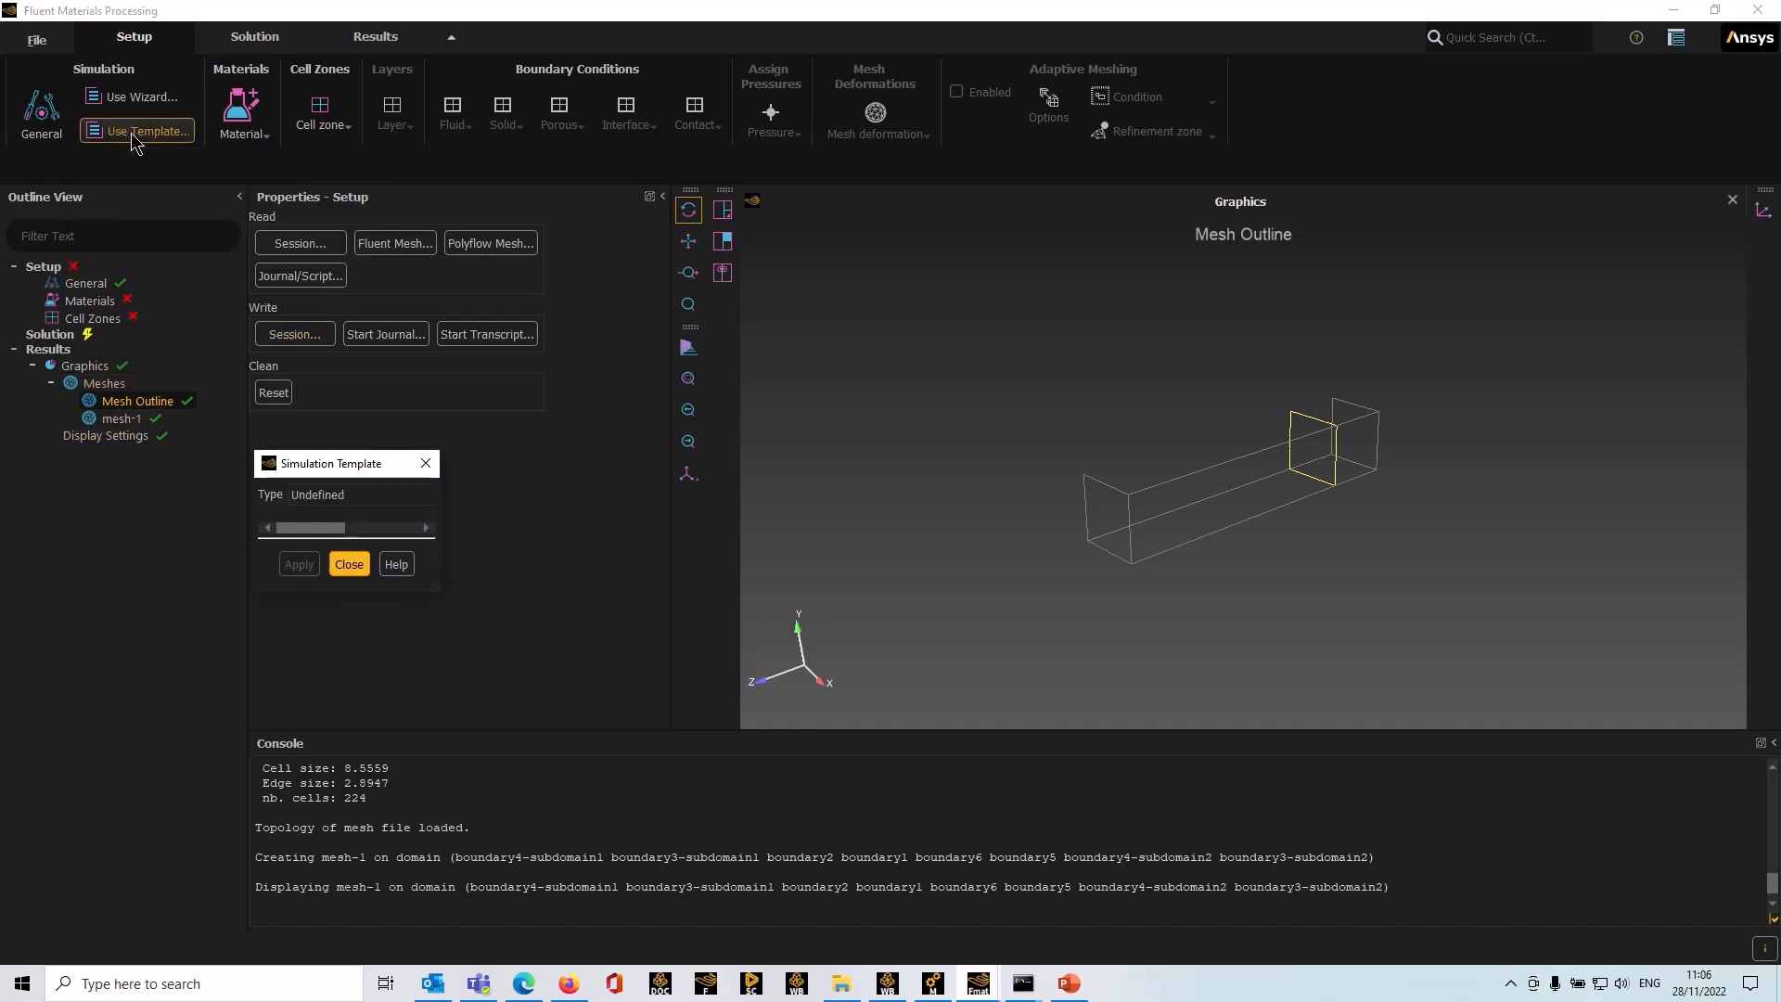
left_click_drag(397, 476, 376, 428)
left_click(377, 455)
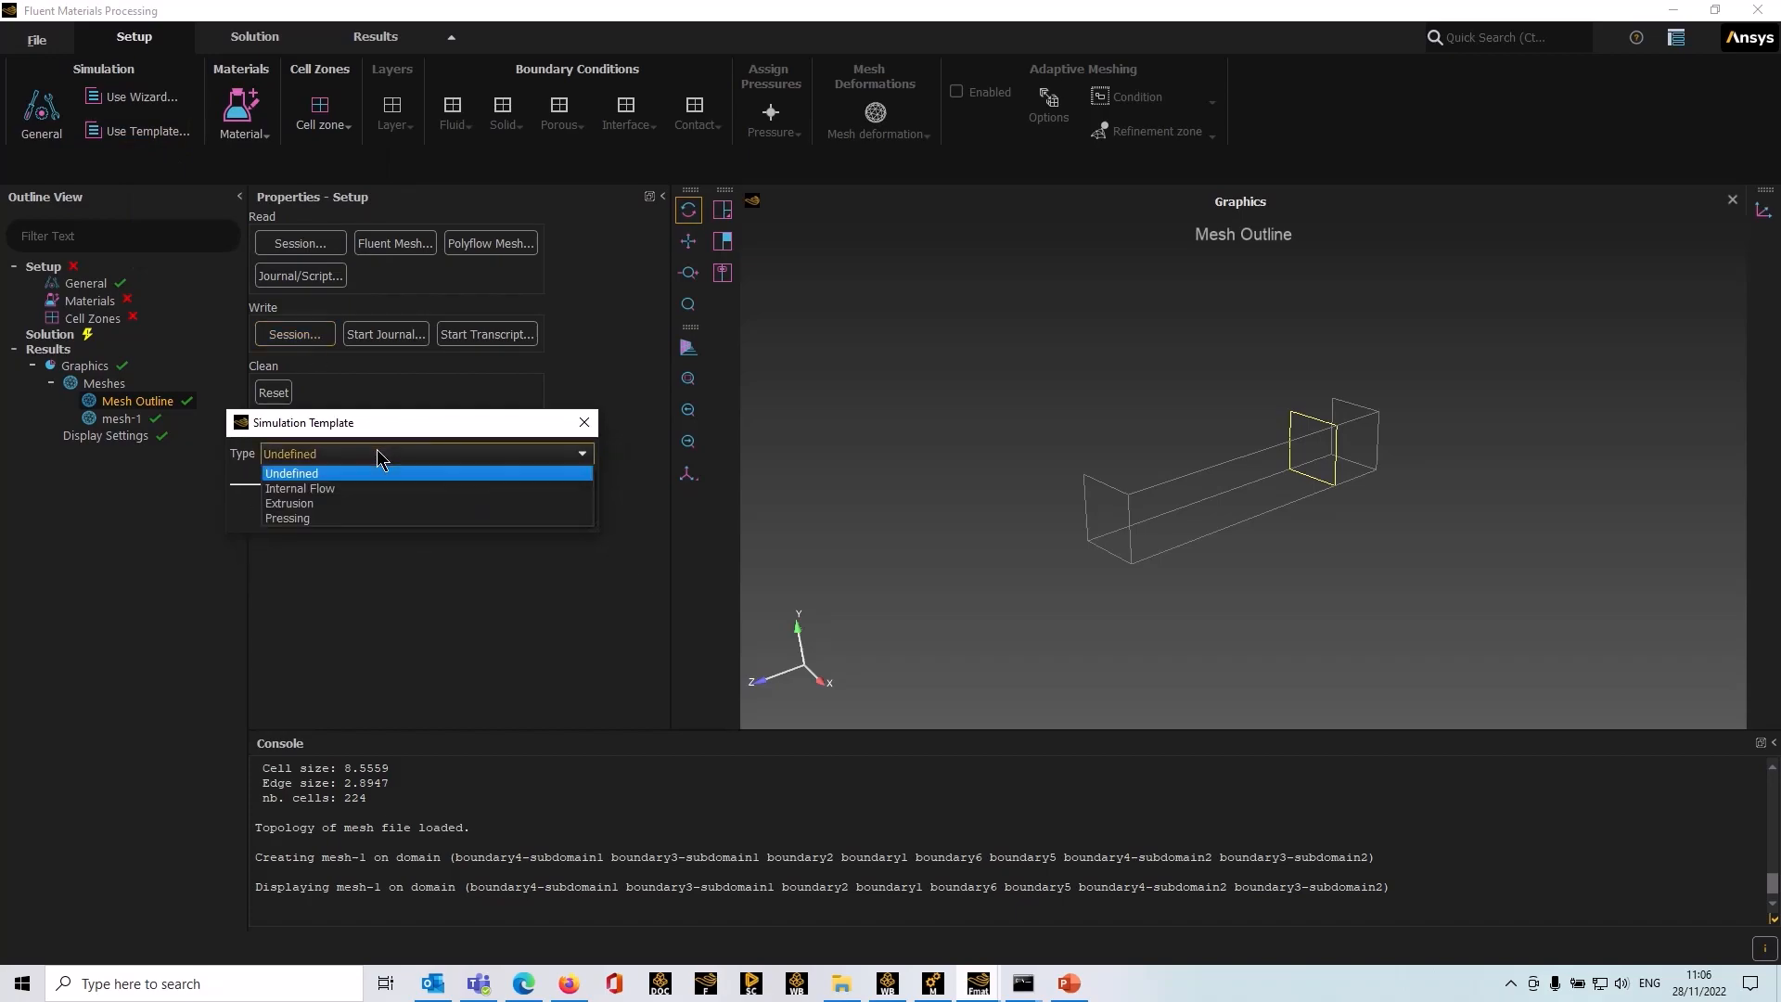
left_click(312, 510)
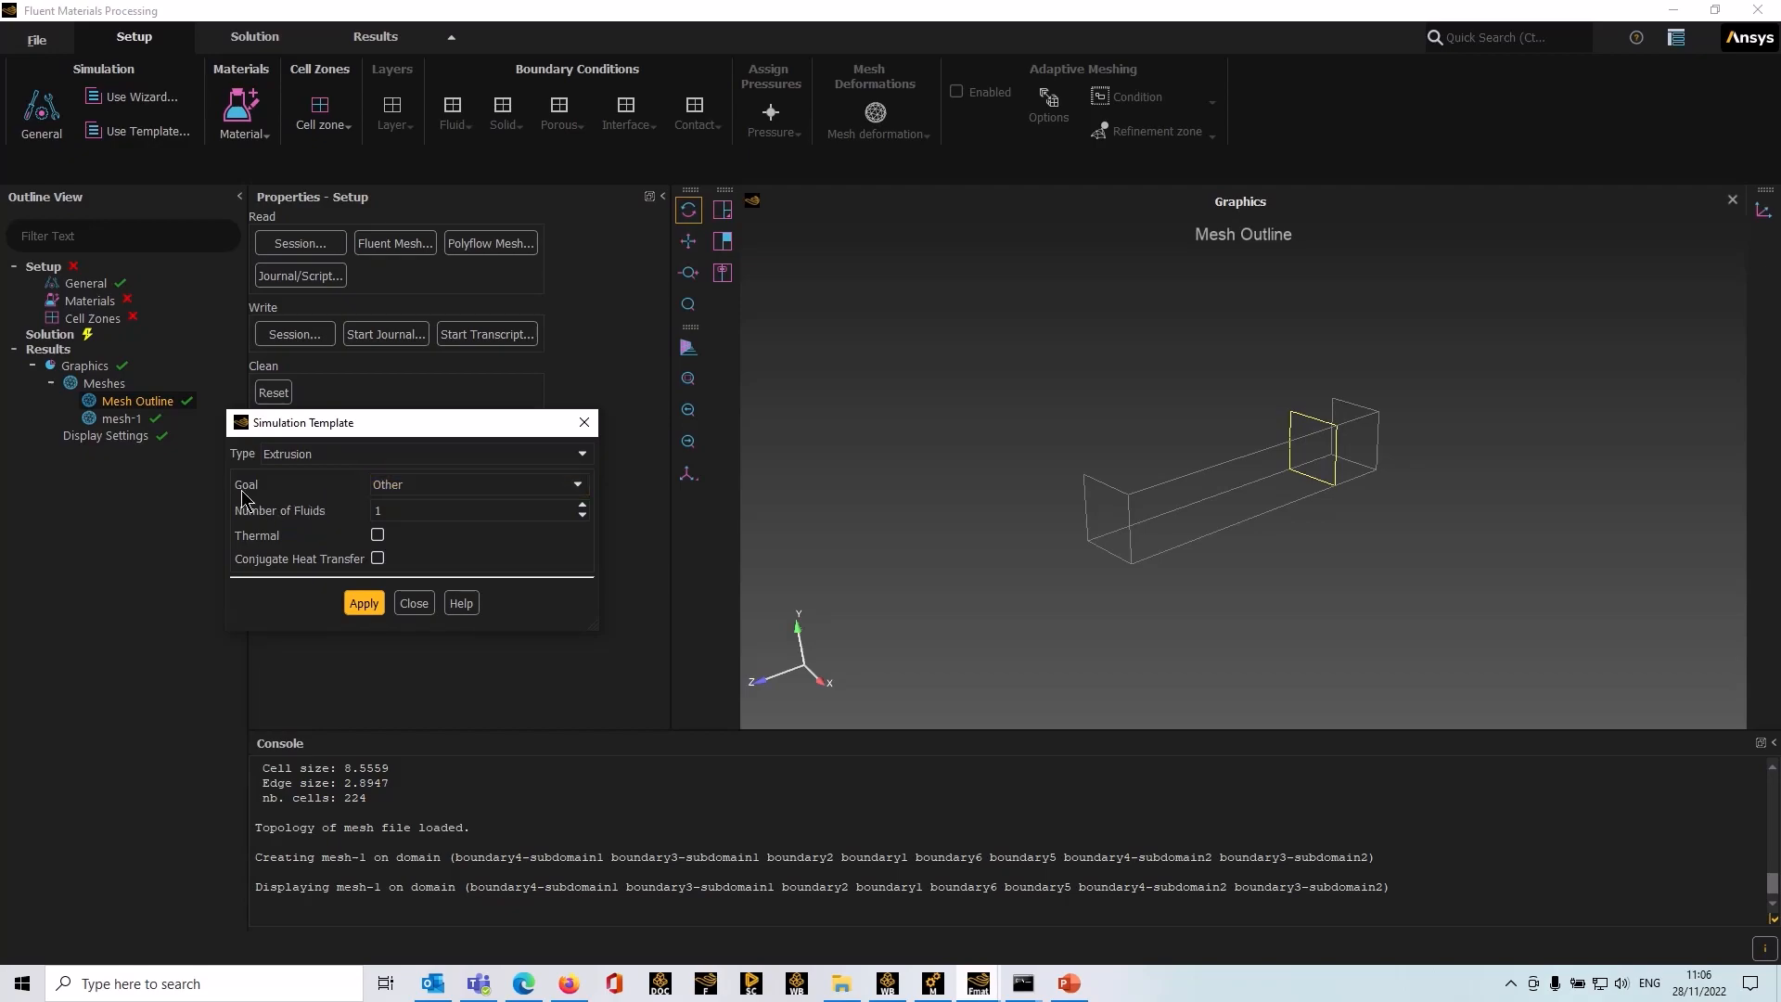
left_click(413, 486)
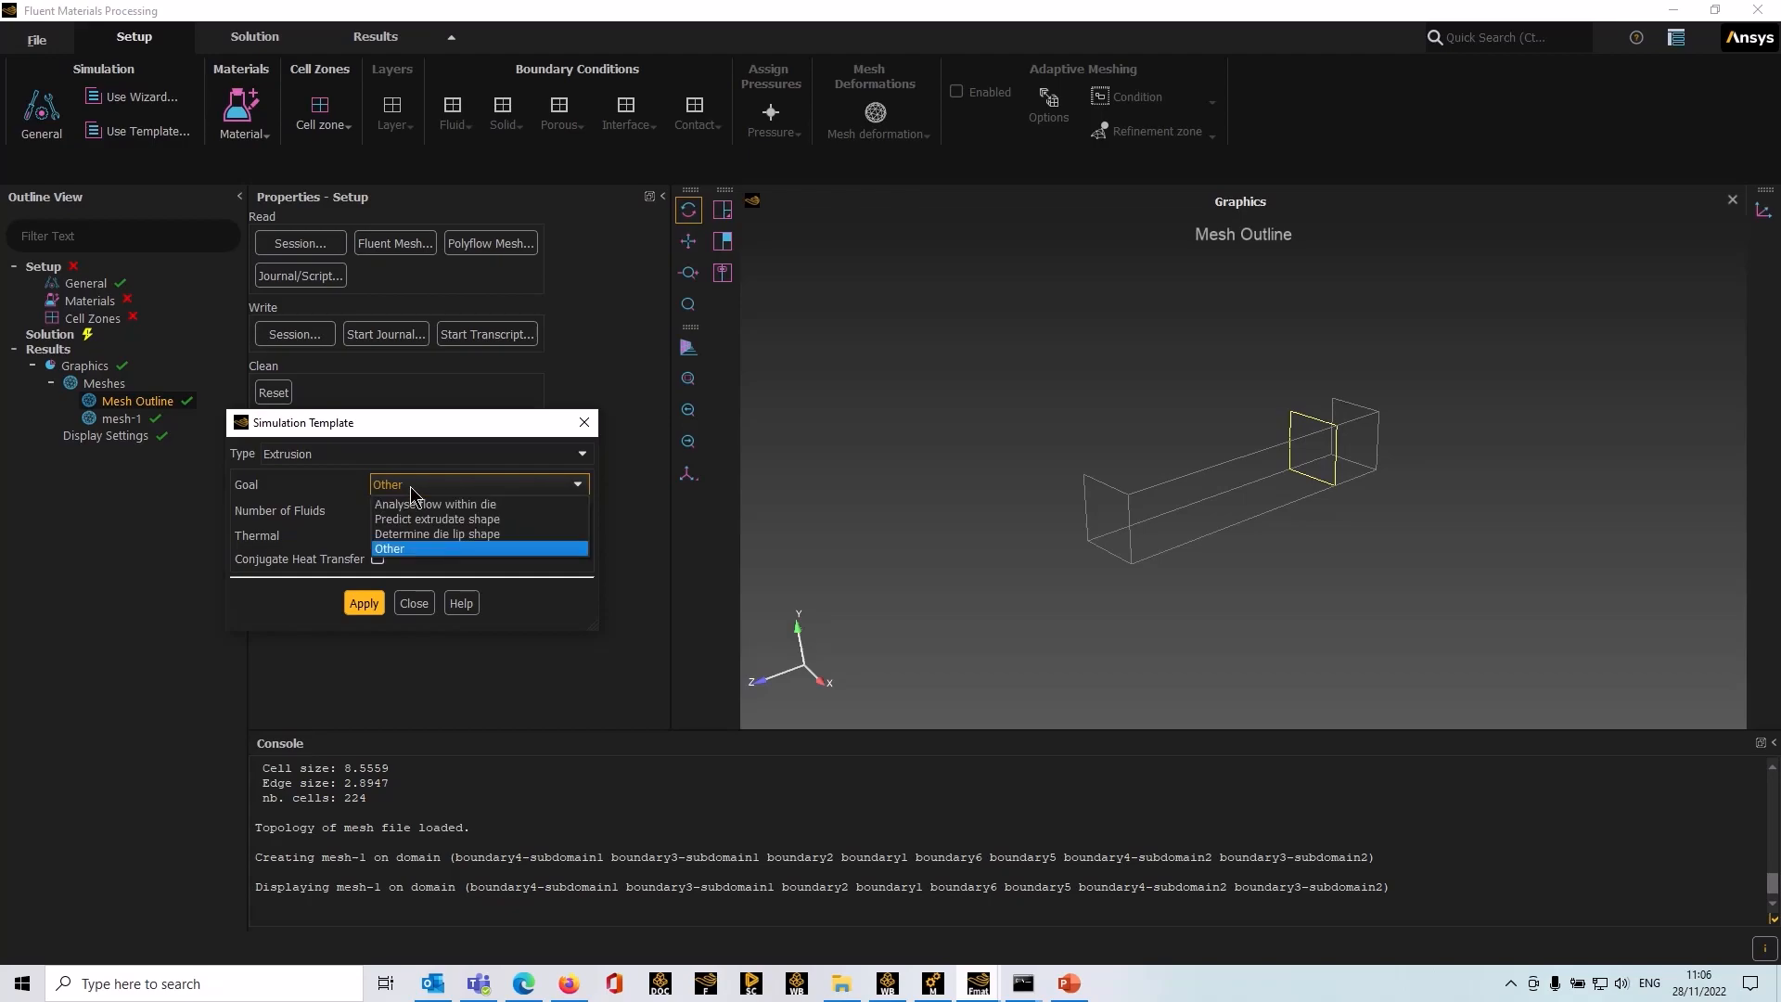
left_click(445, 522)
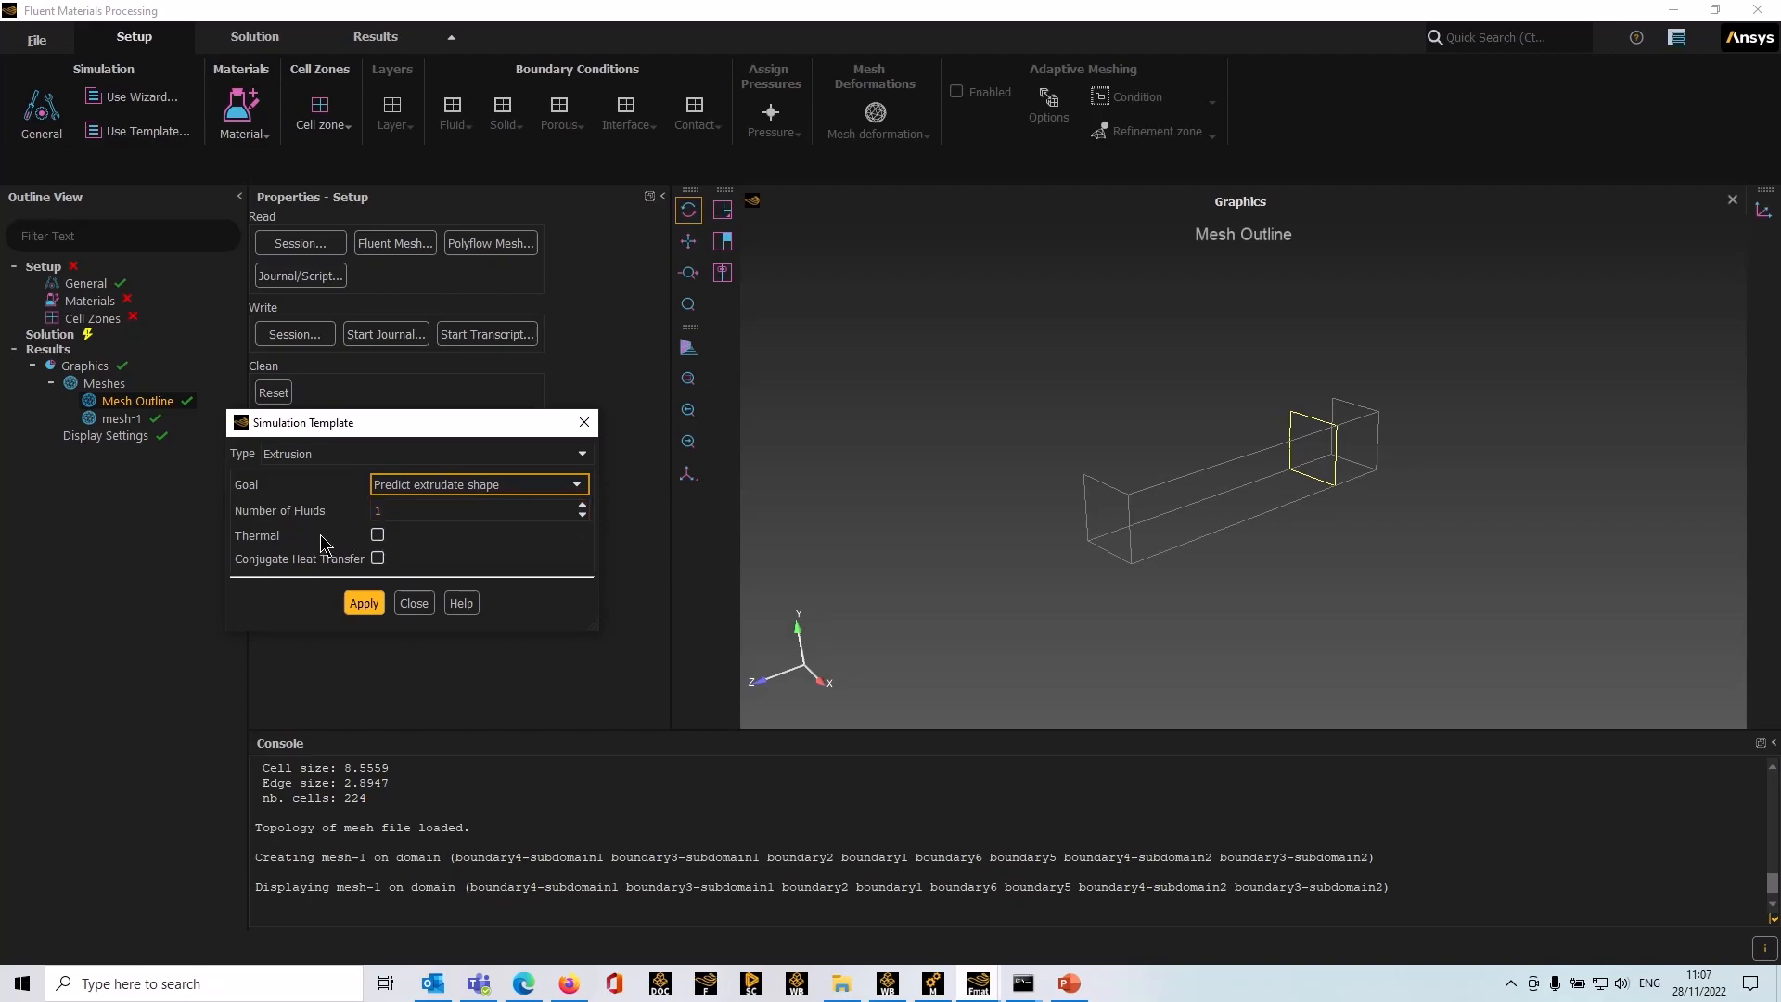
left_click(367, 608)
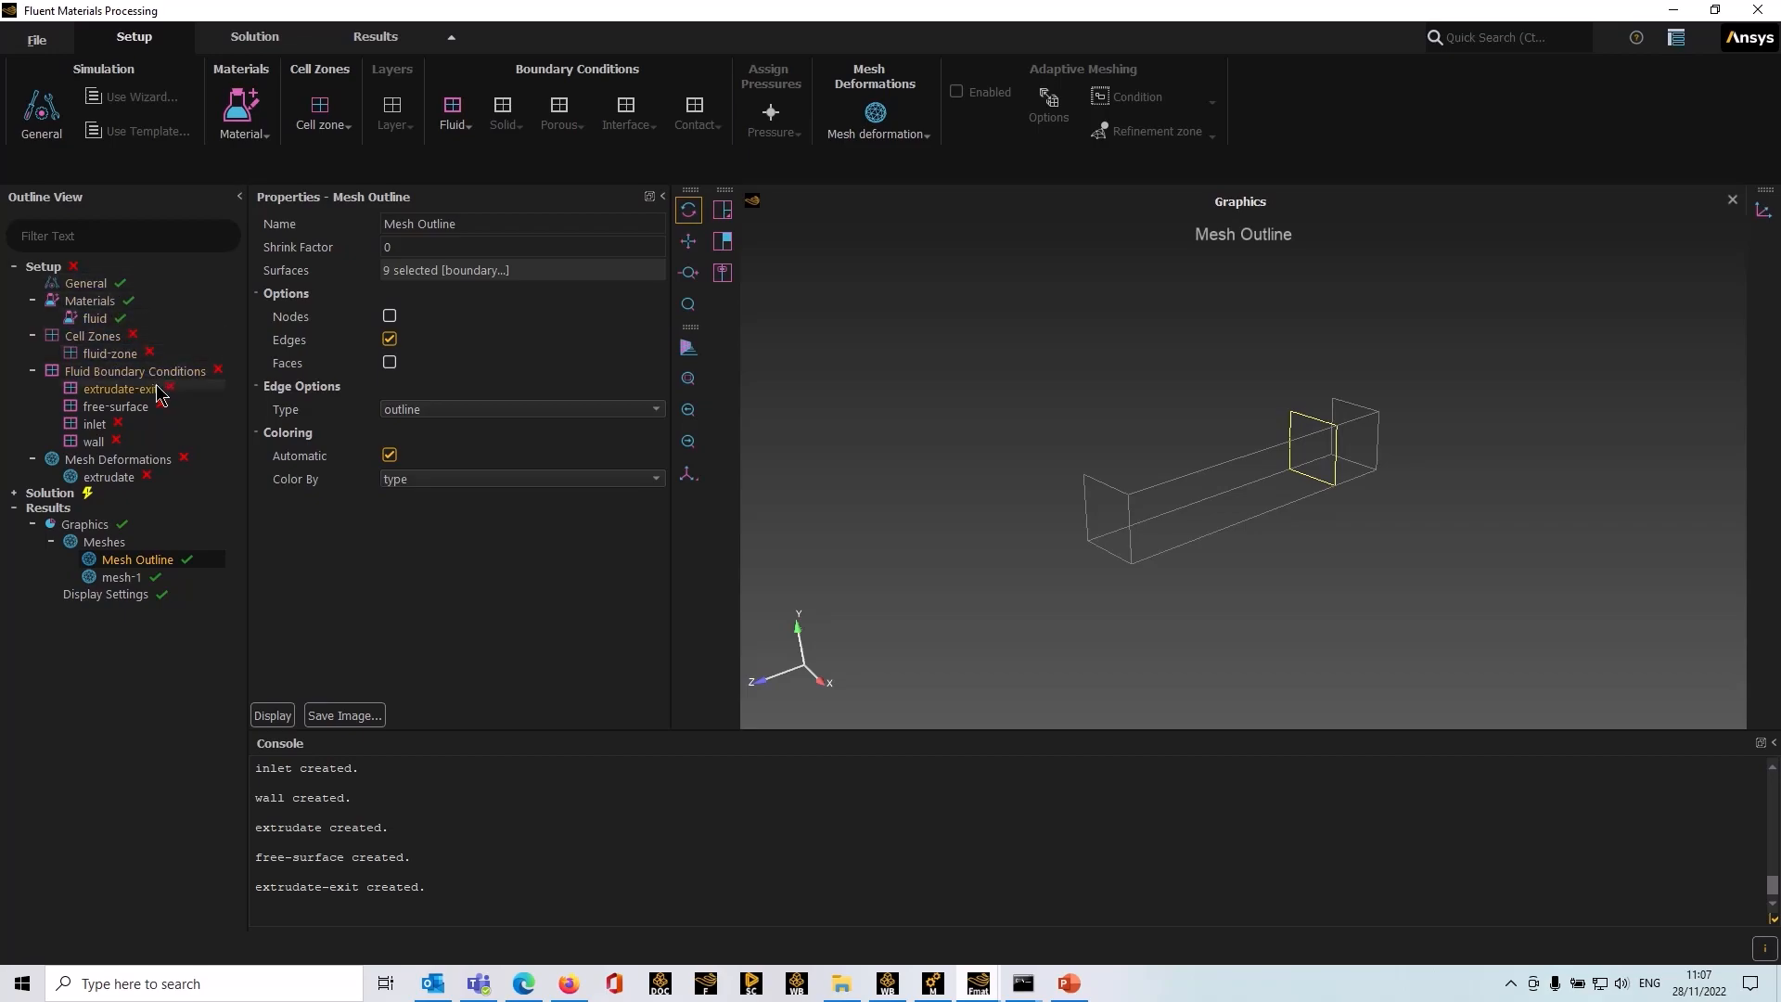
Step: Show and inspect all properties of the fluid material
left_click(95, 320)
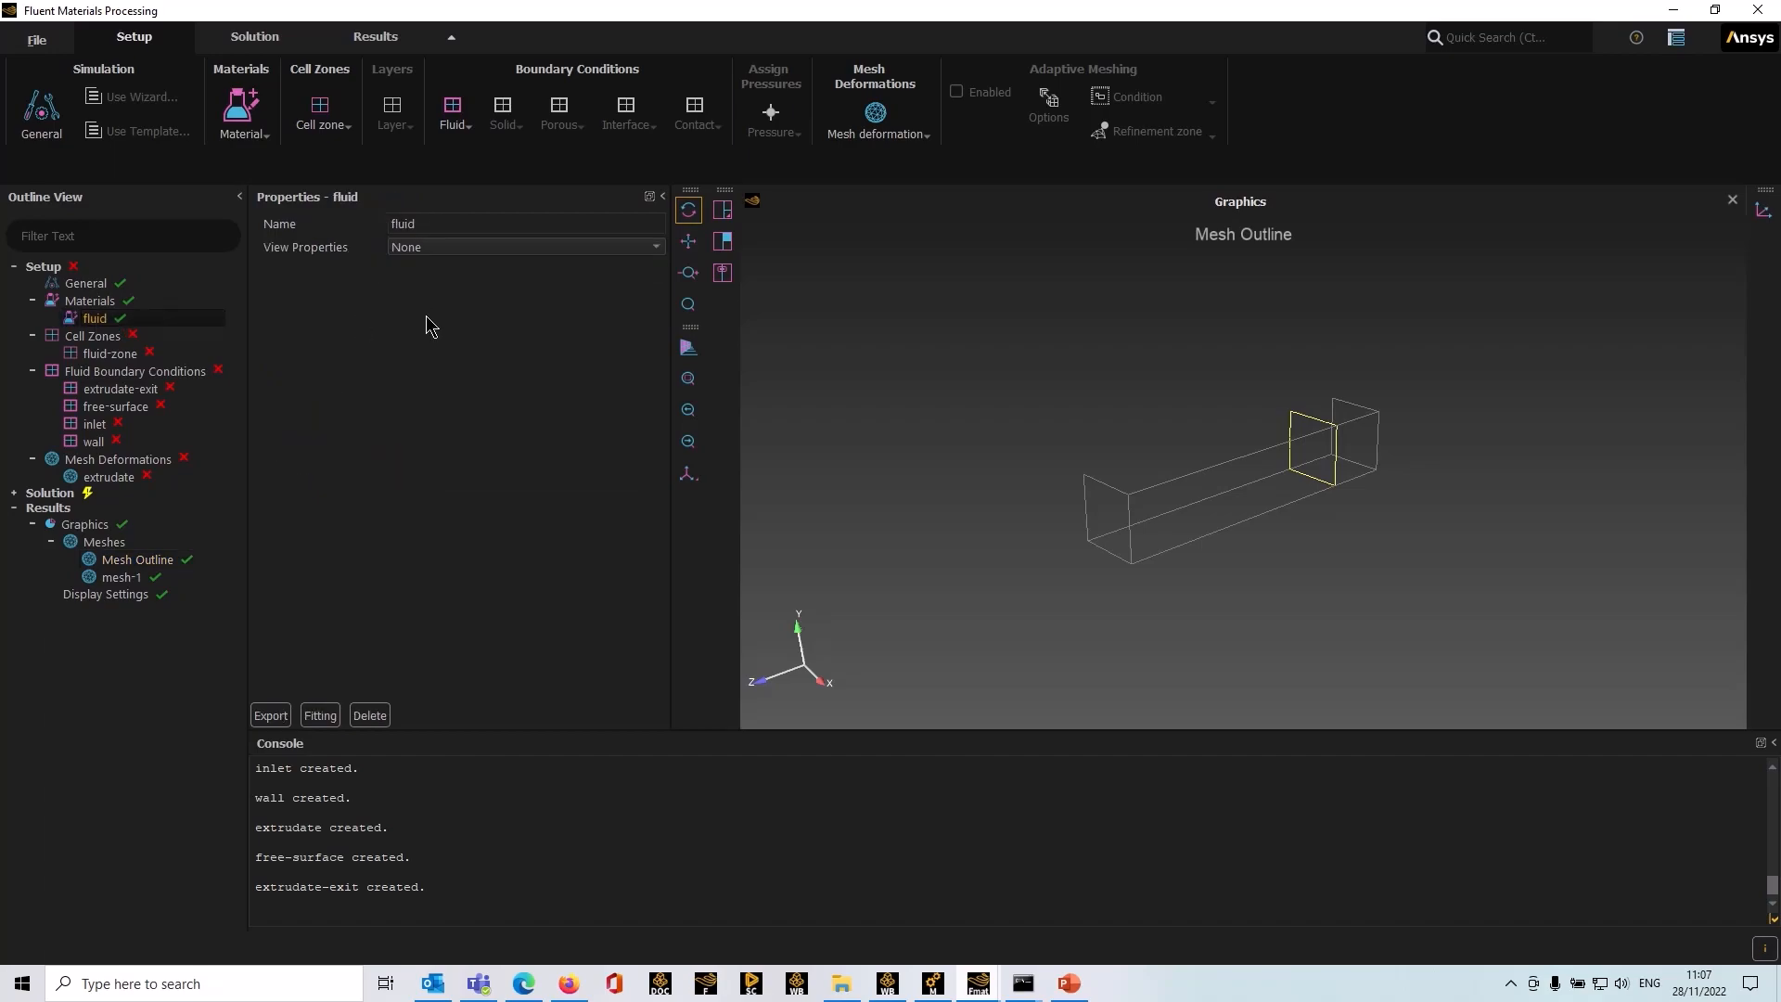
left_click(655, 246)
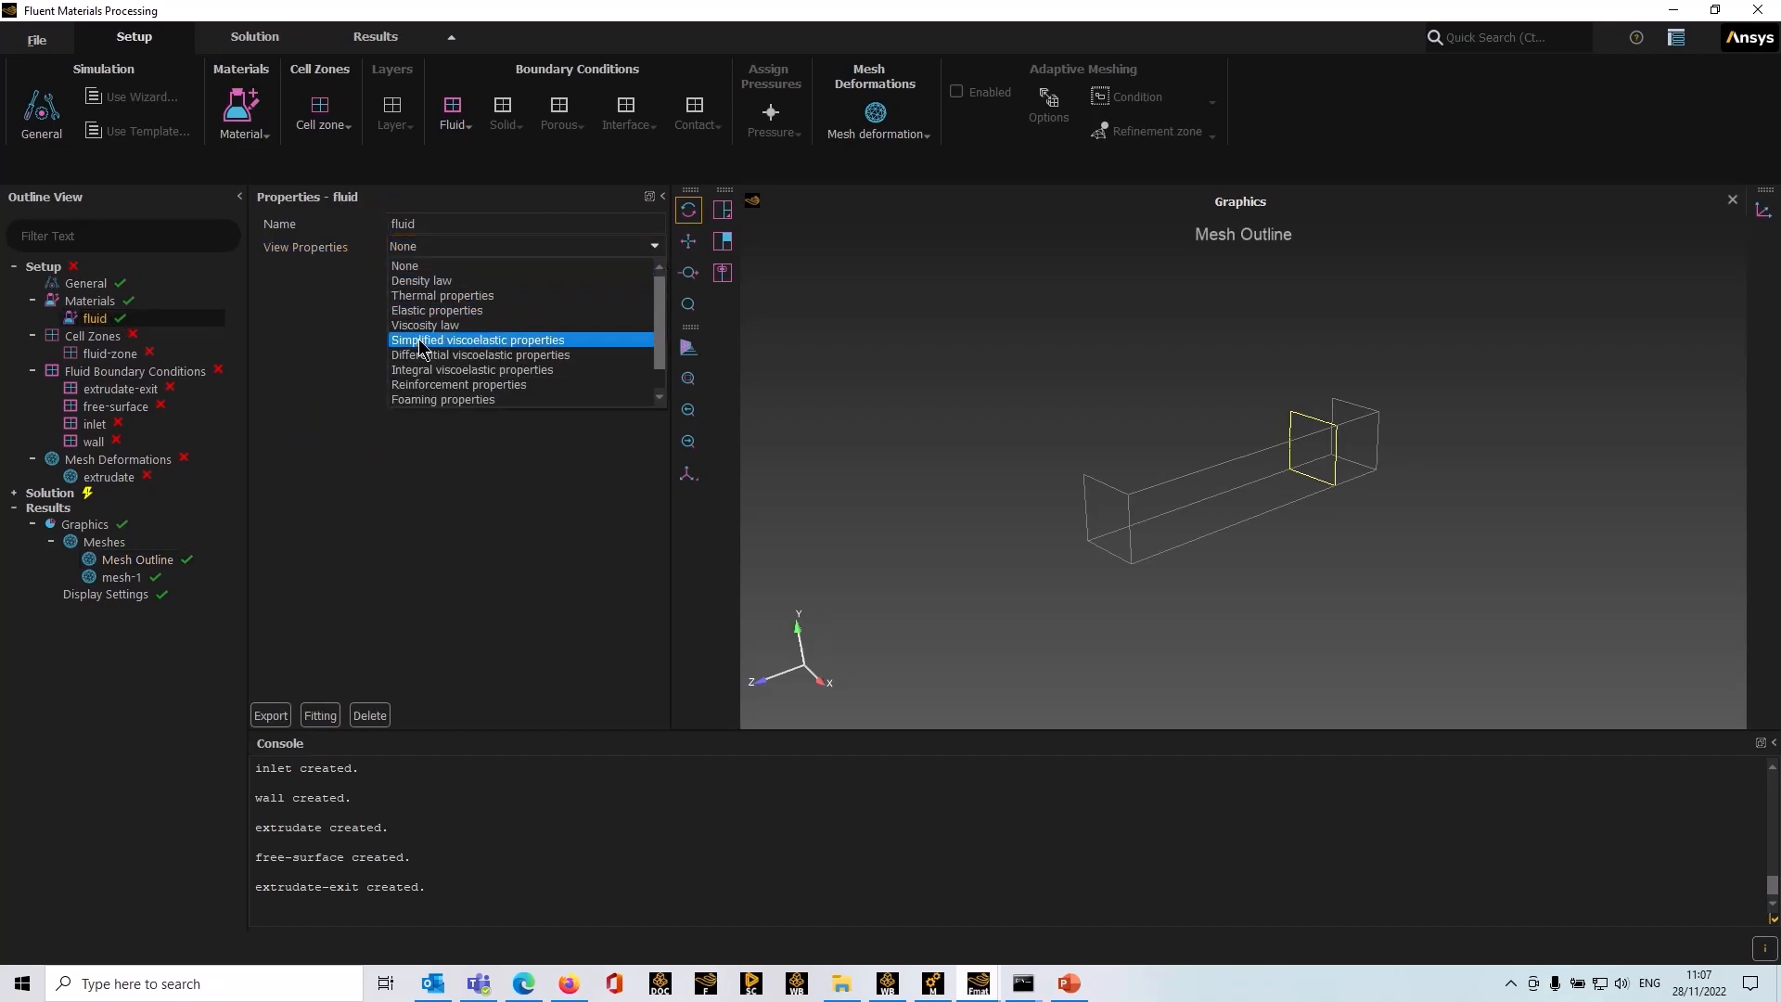
left_click(419, 399)
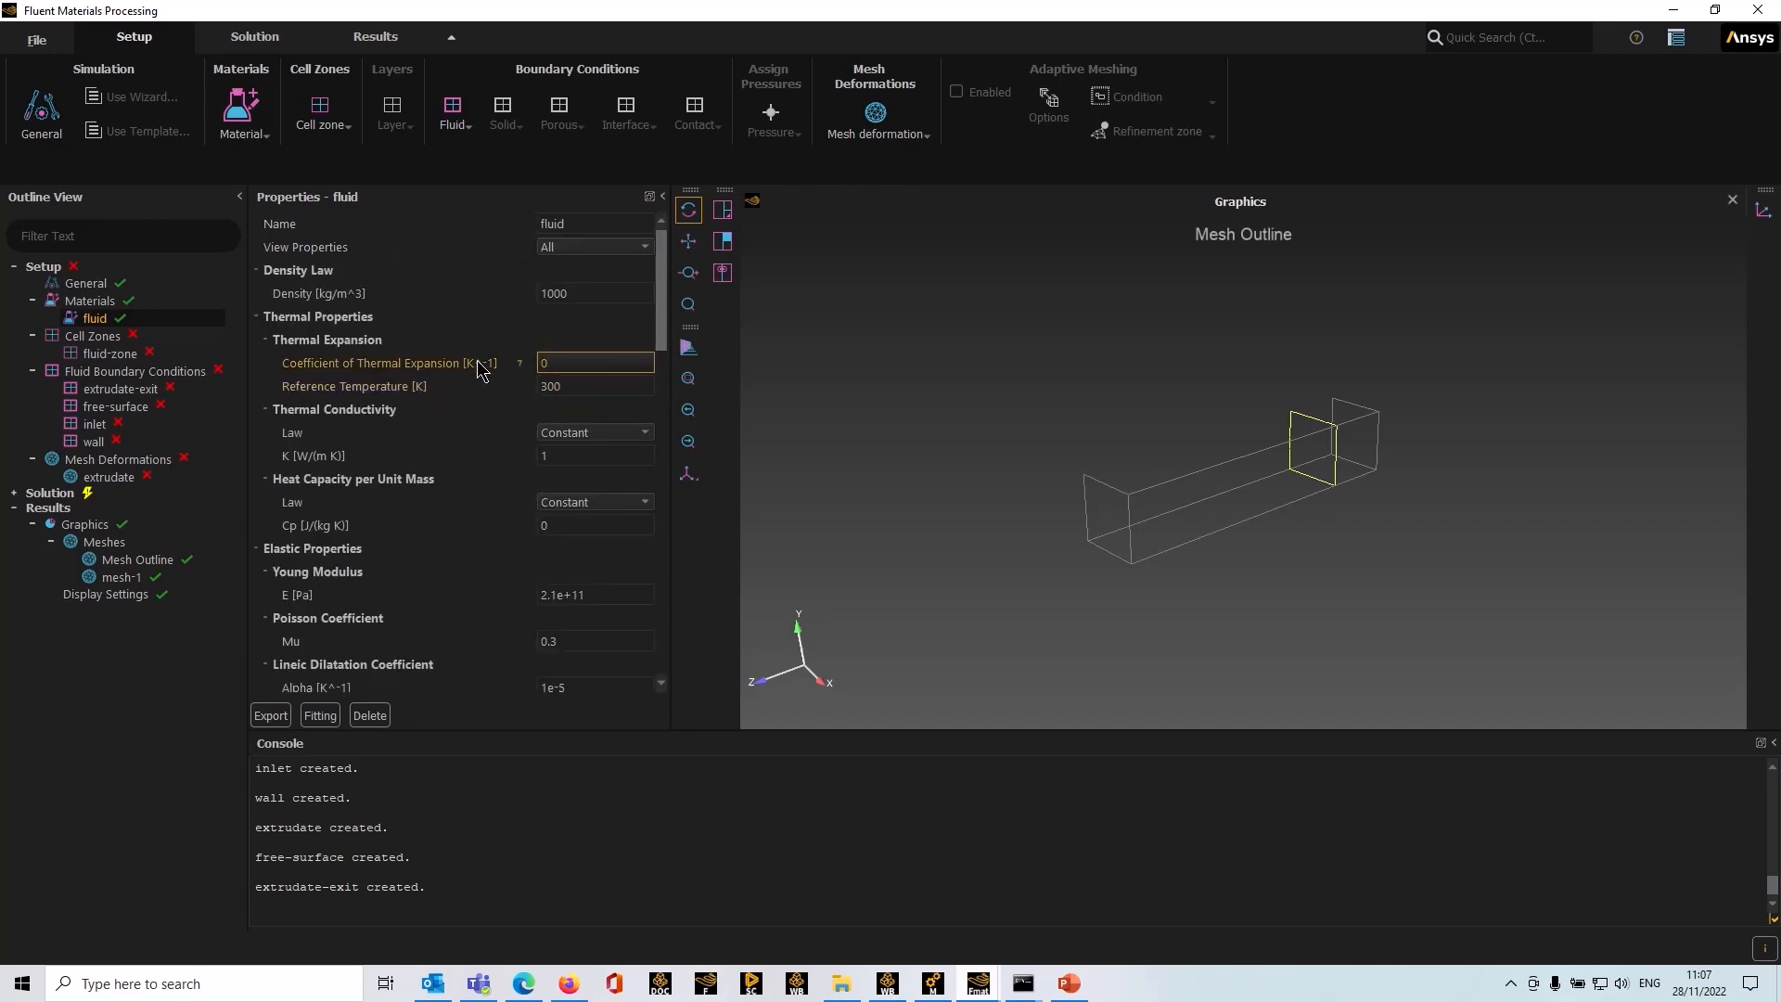
scroll(482, 394, "down", 3)
scroll(482, 394, "down", 4)
scroll(481, 394, "up", 6)
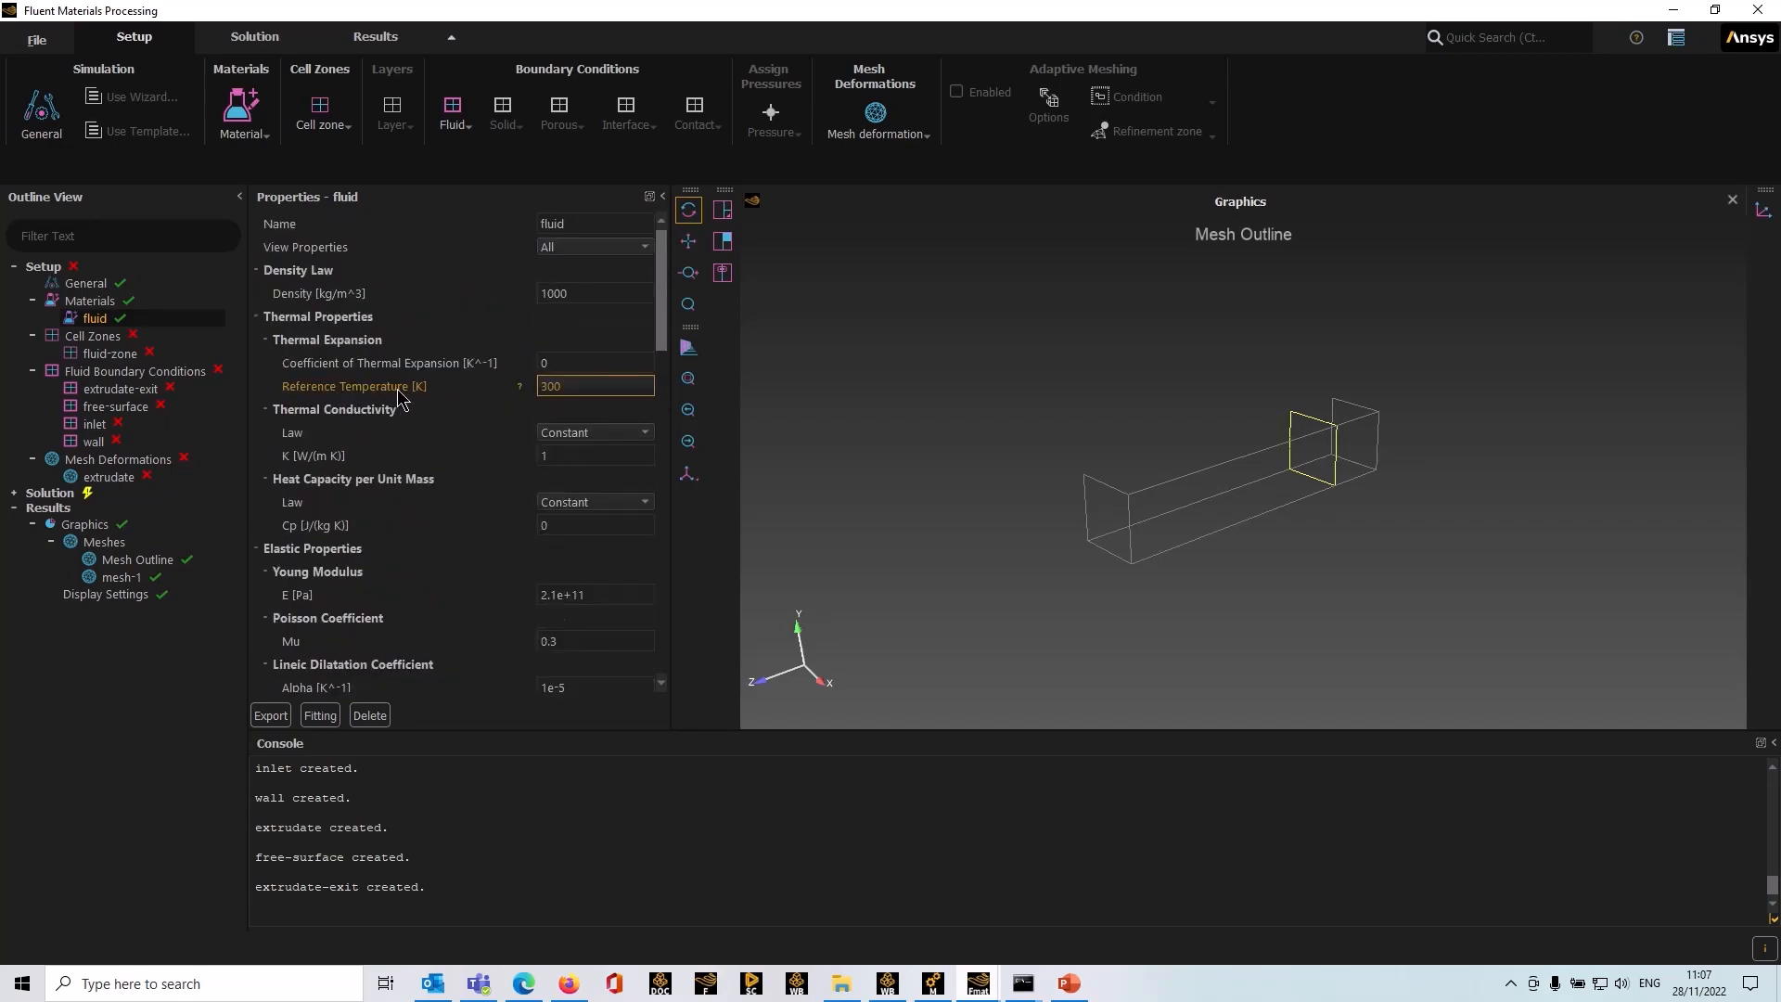
left_click(98, 301)
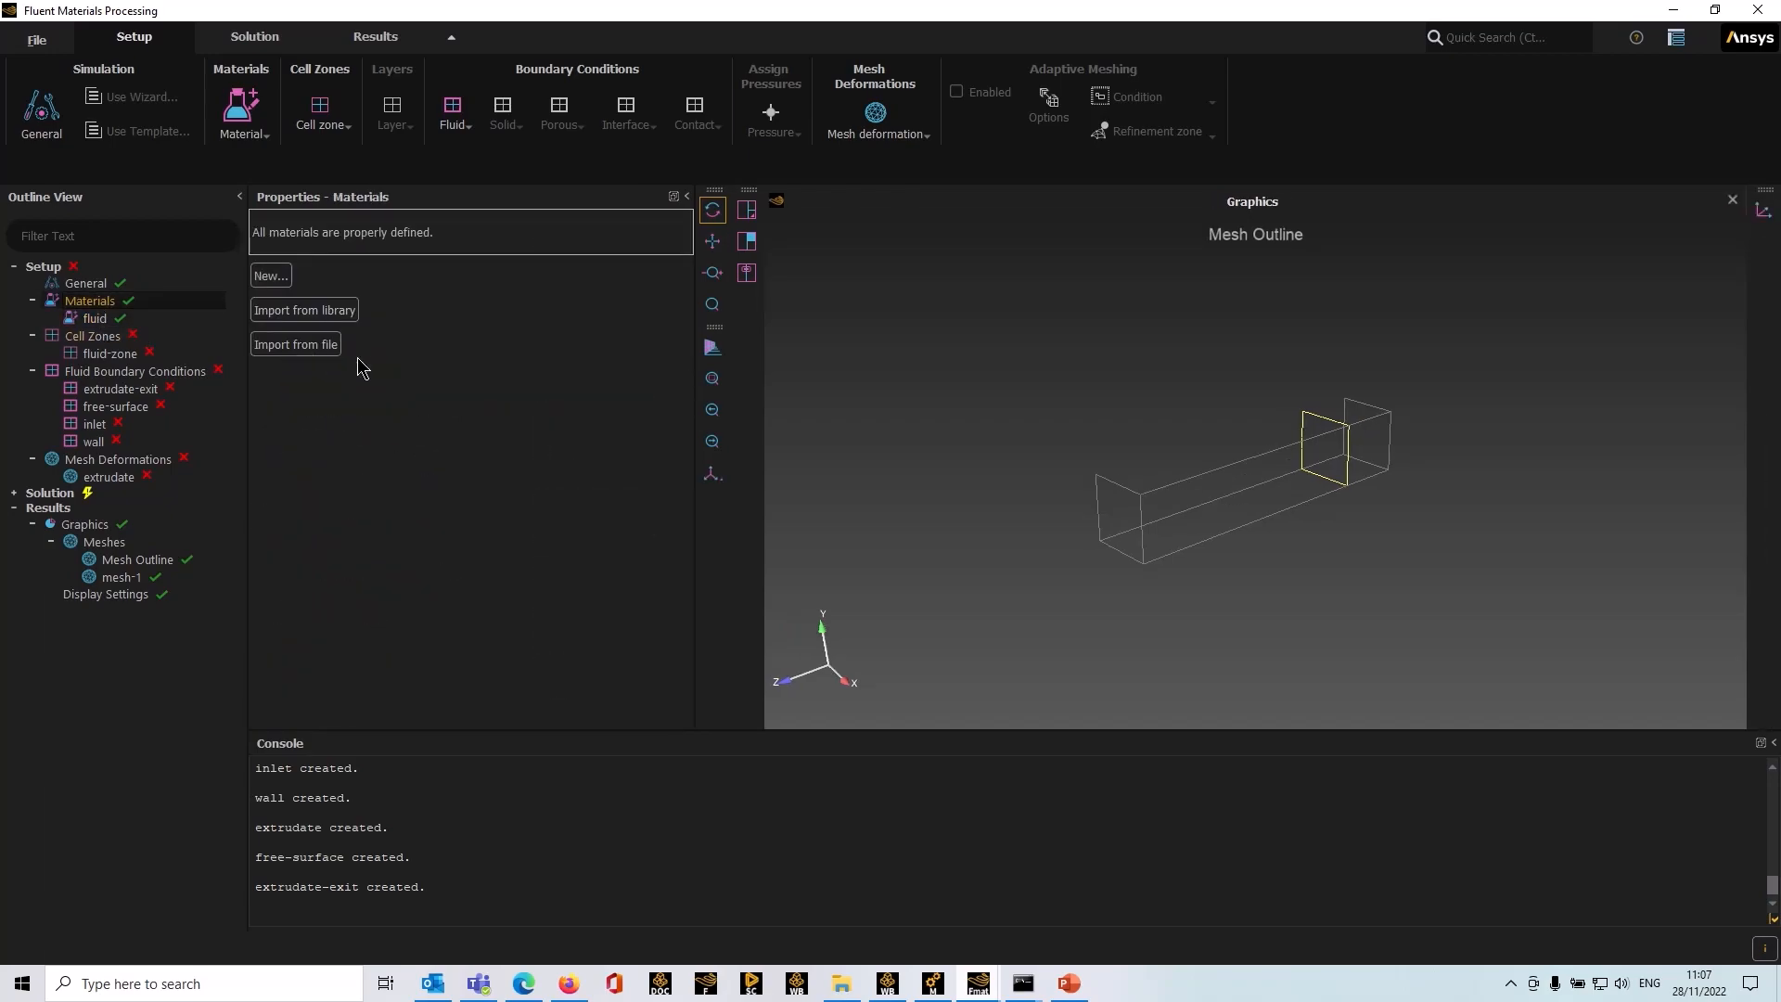
left_click(345, 315)
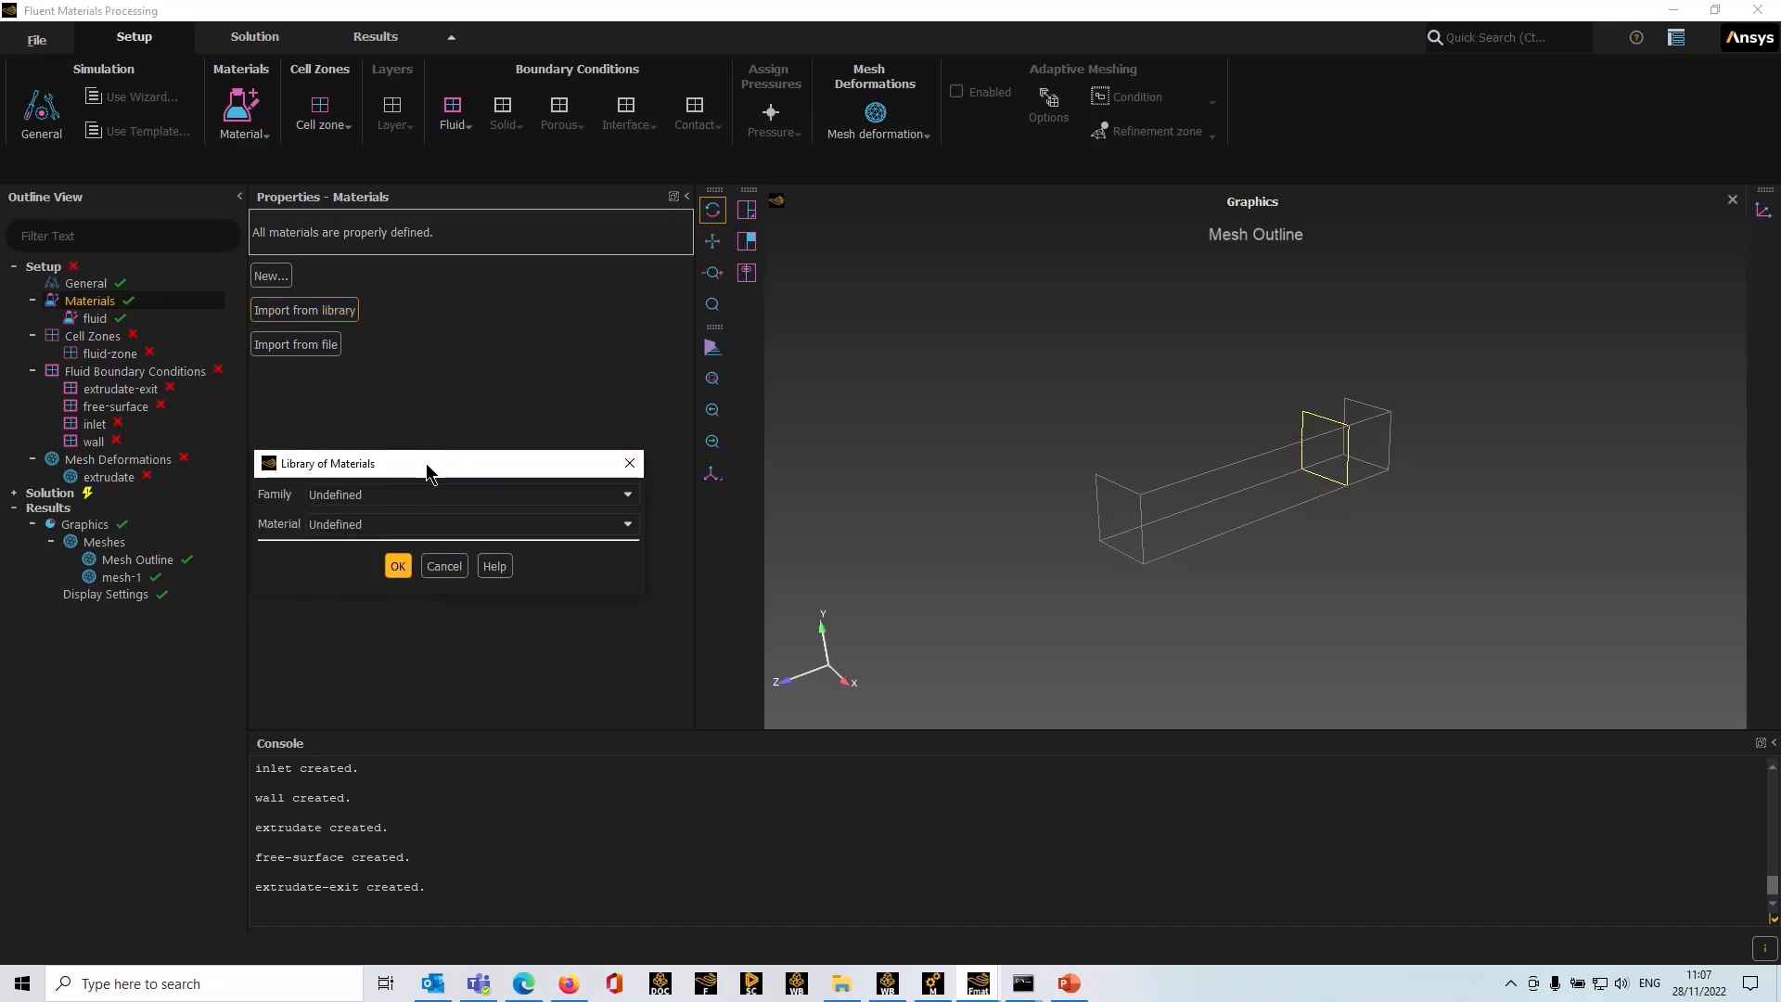
left_click(438, 503)
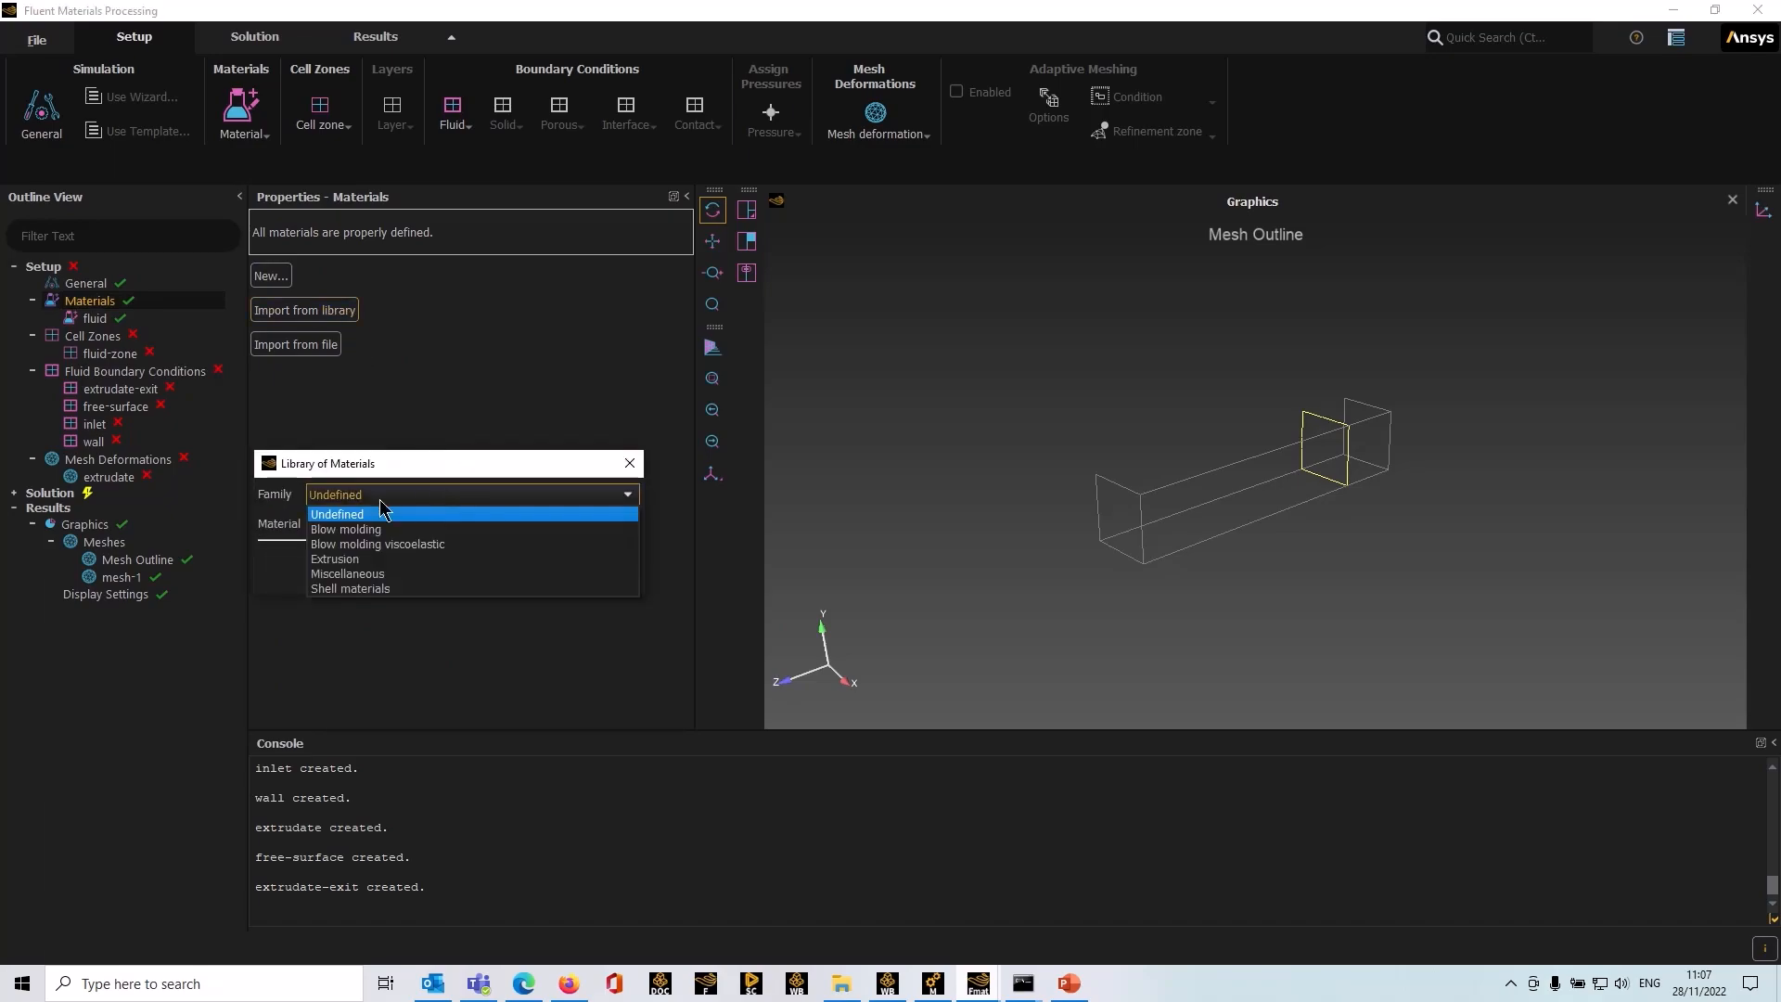
left_click(352, 559)
left_click(627, 525)
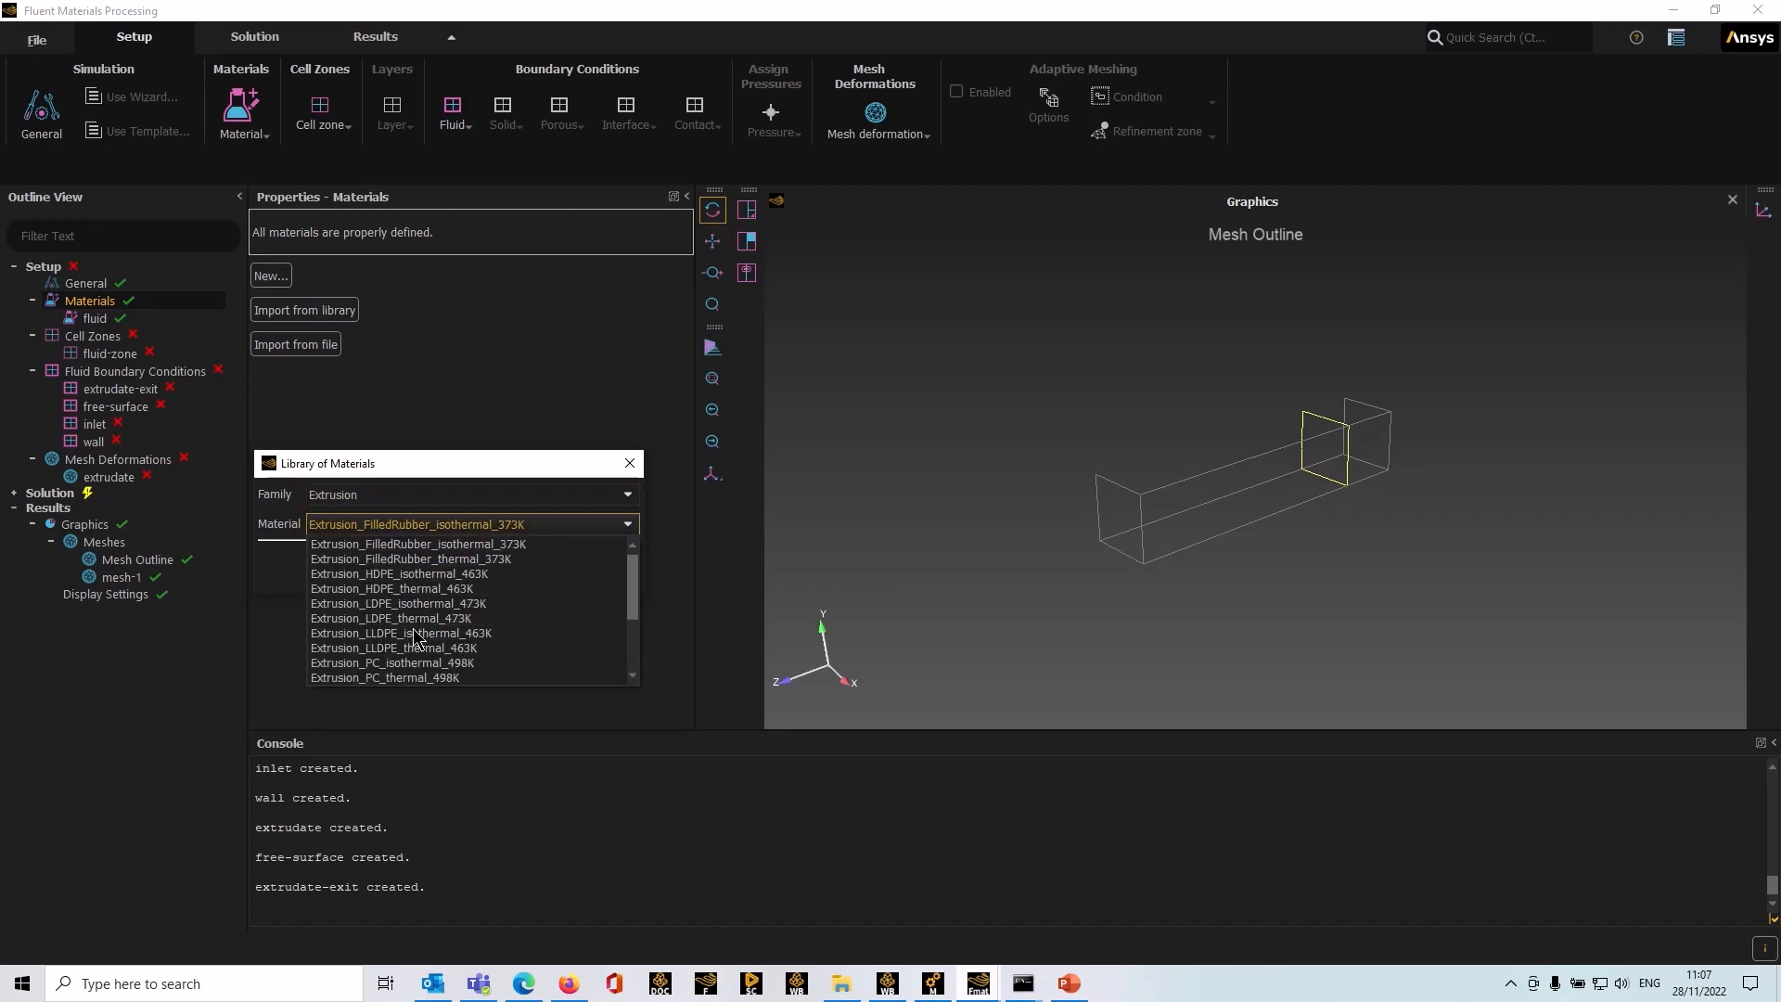
scroll(418, 639, "down", 3)
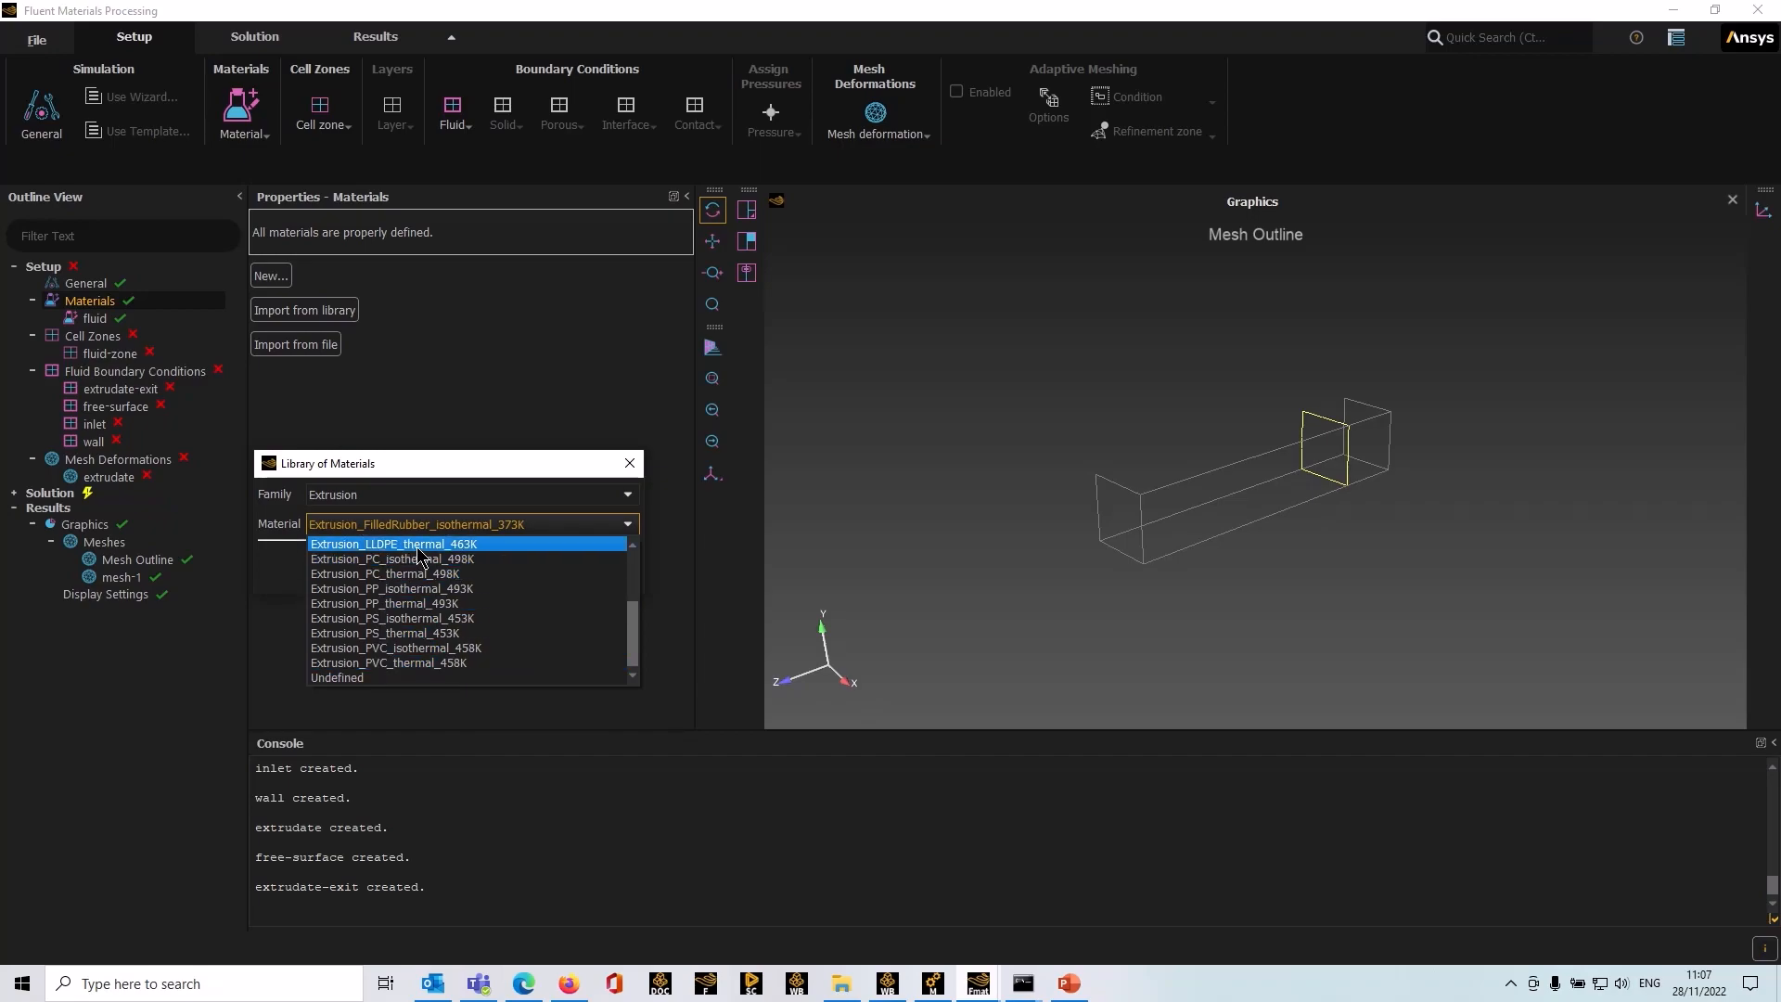
left_click(287, 641)
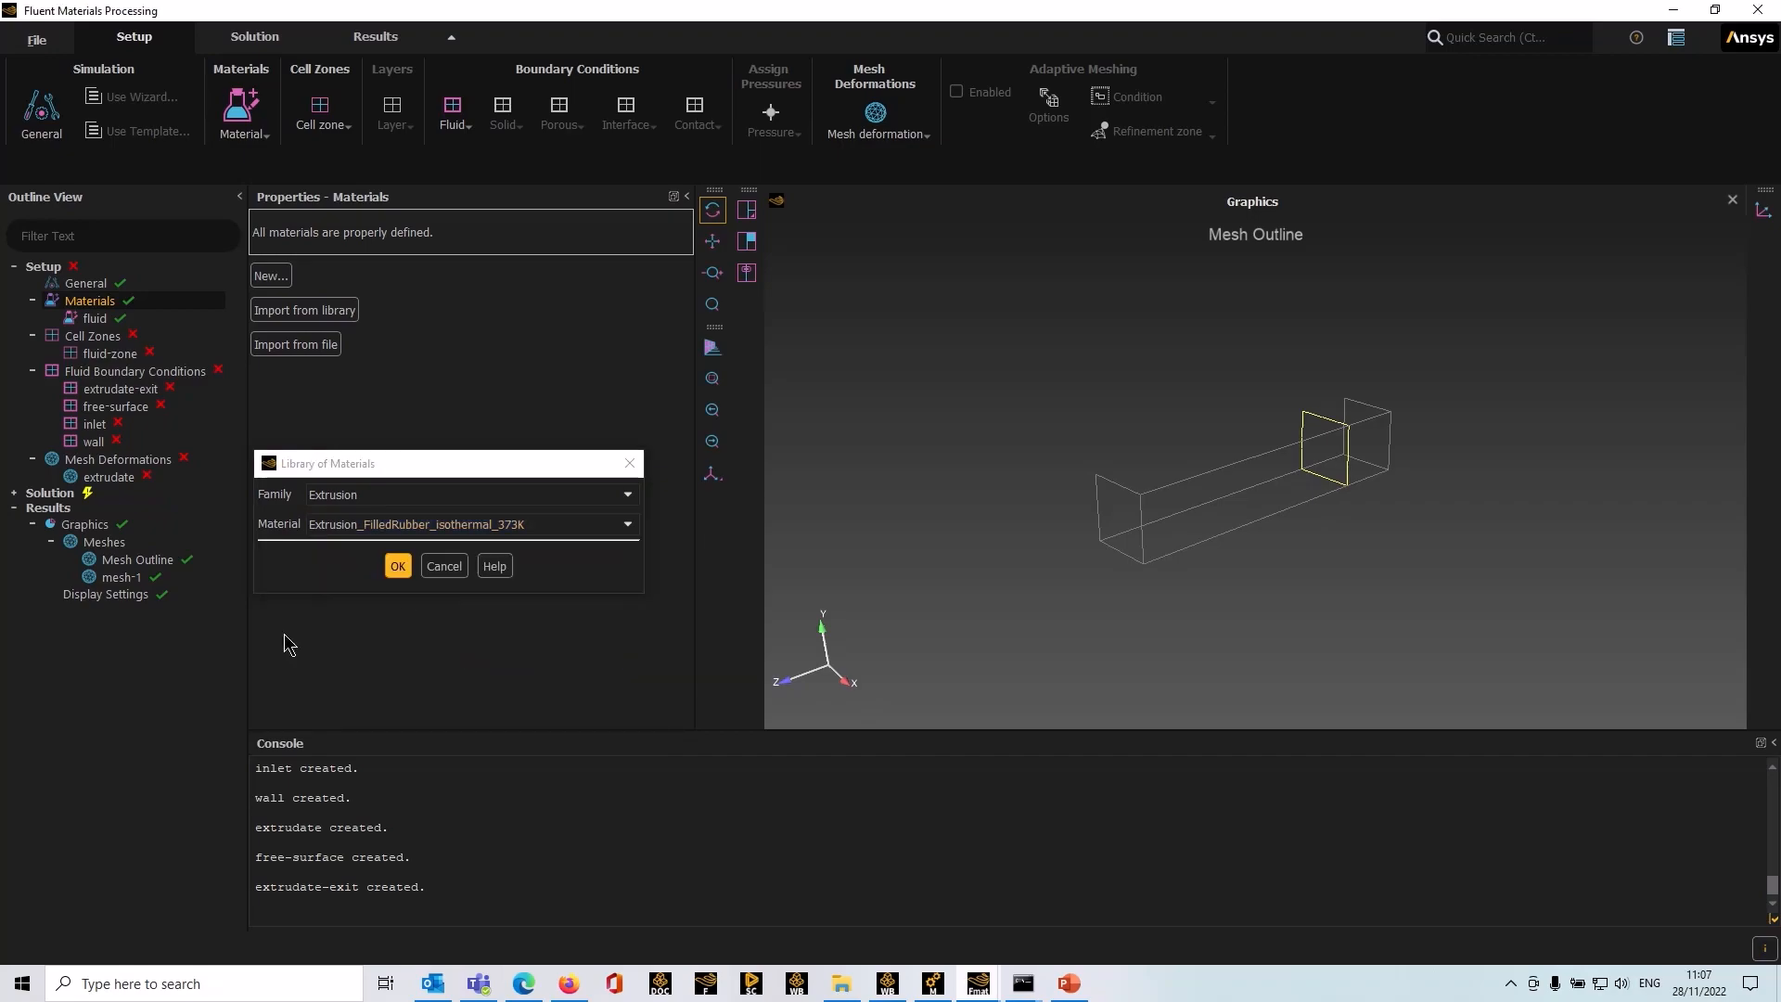
left_click(446, 562)
Step: Set the fluid material's viscosity shear rate dependence to the Cross law
left_click(95, 318)
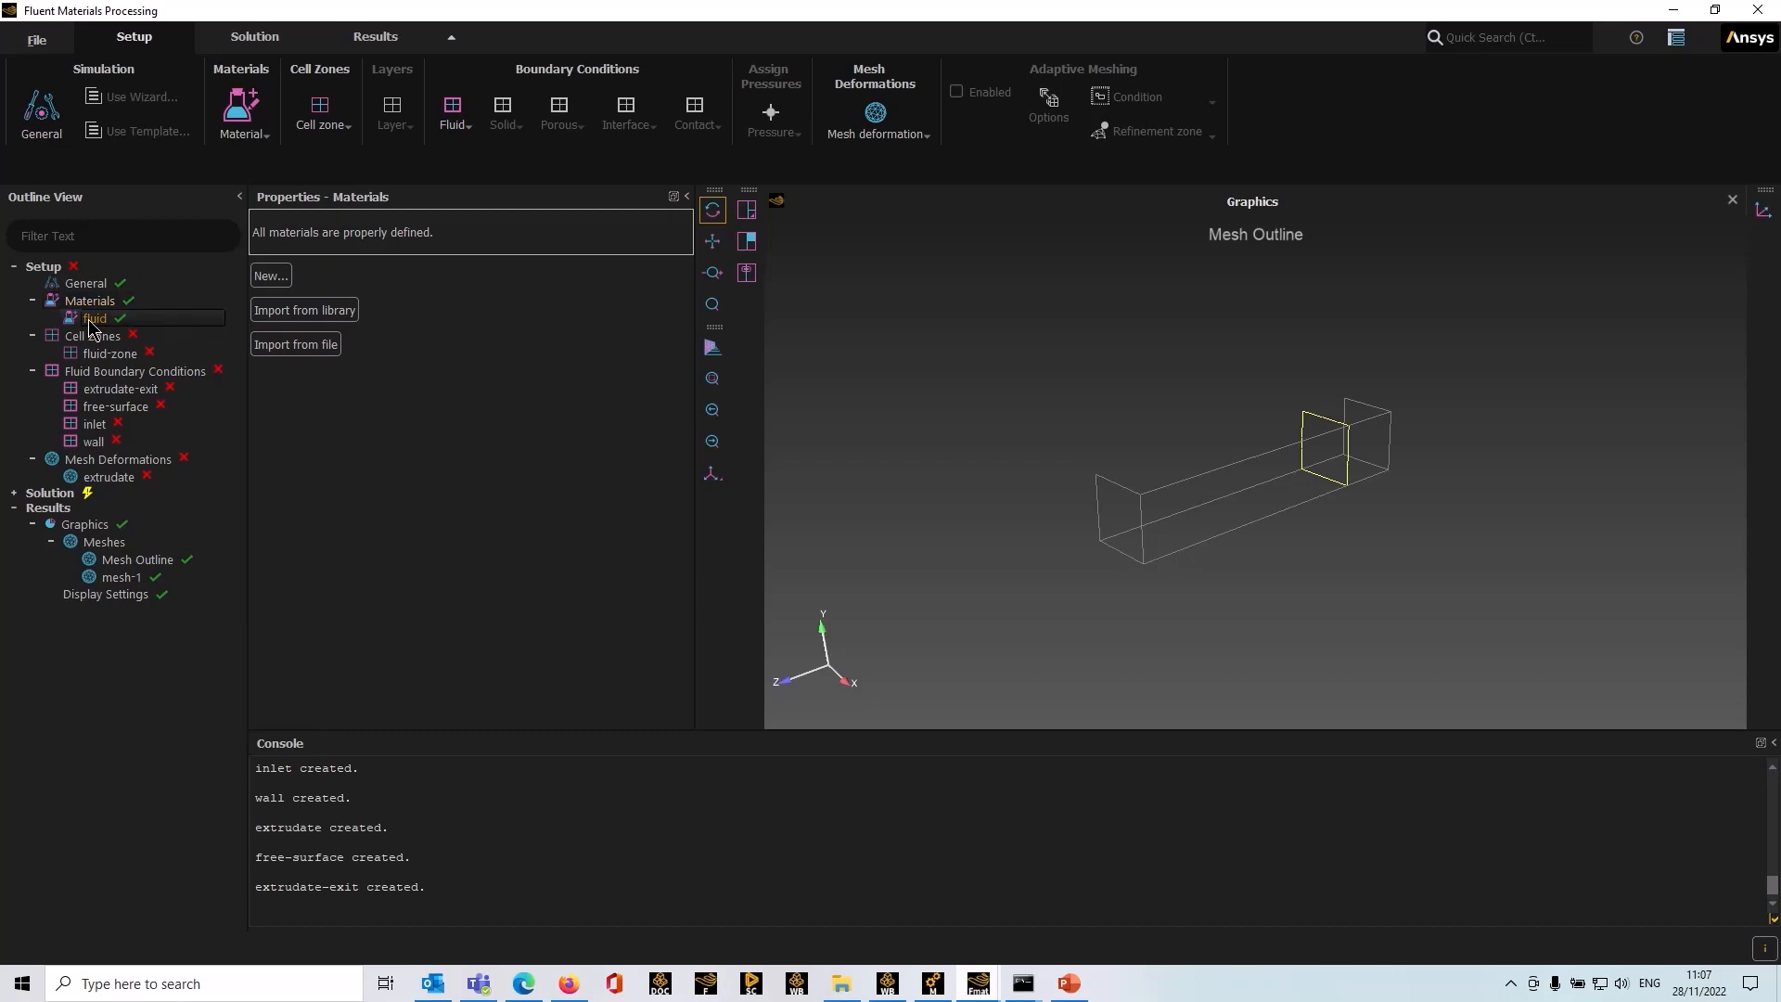
left_click(592, 247)
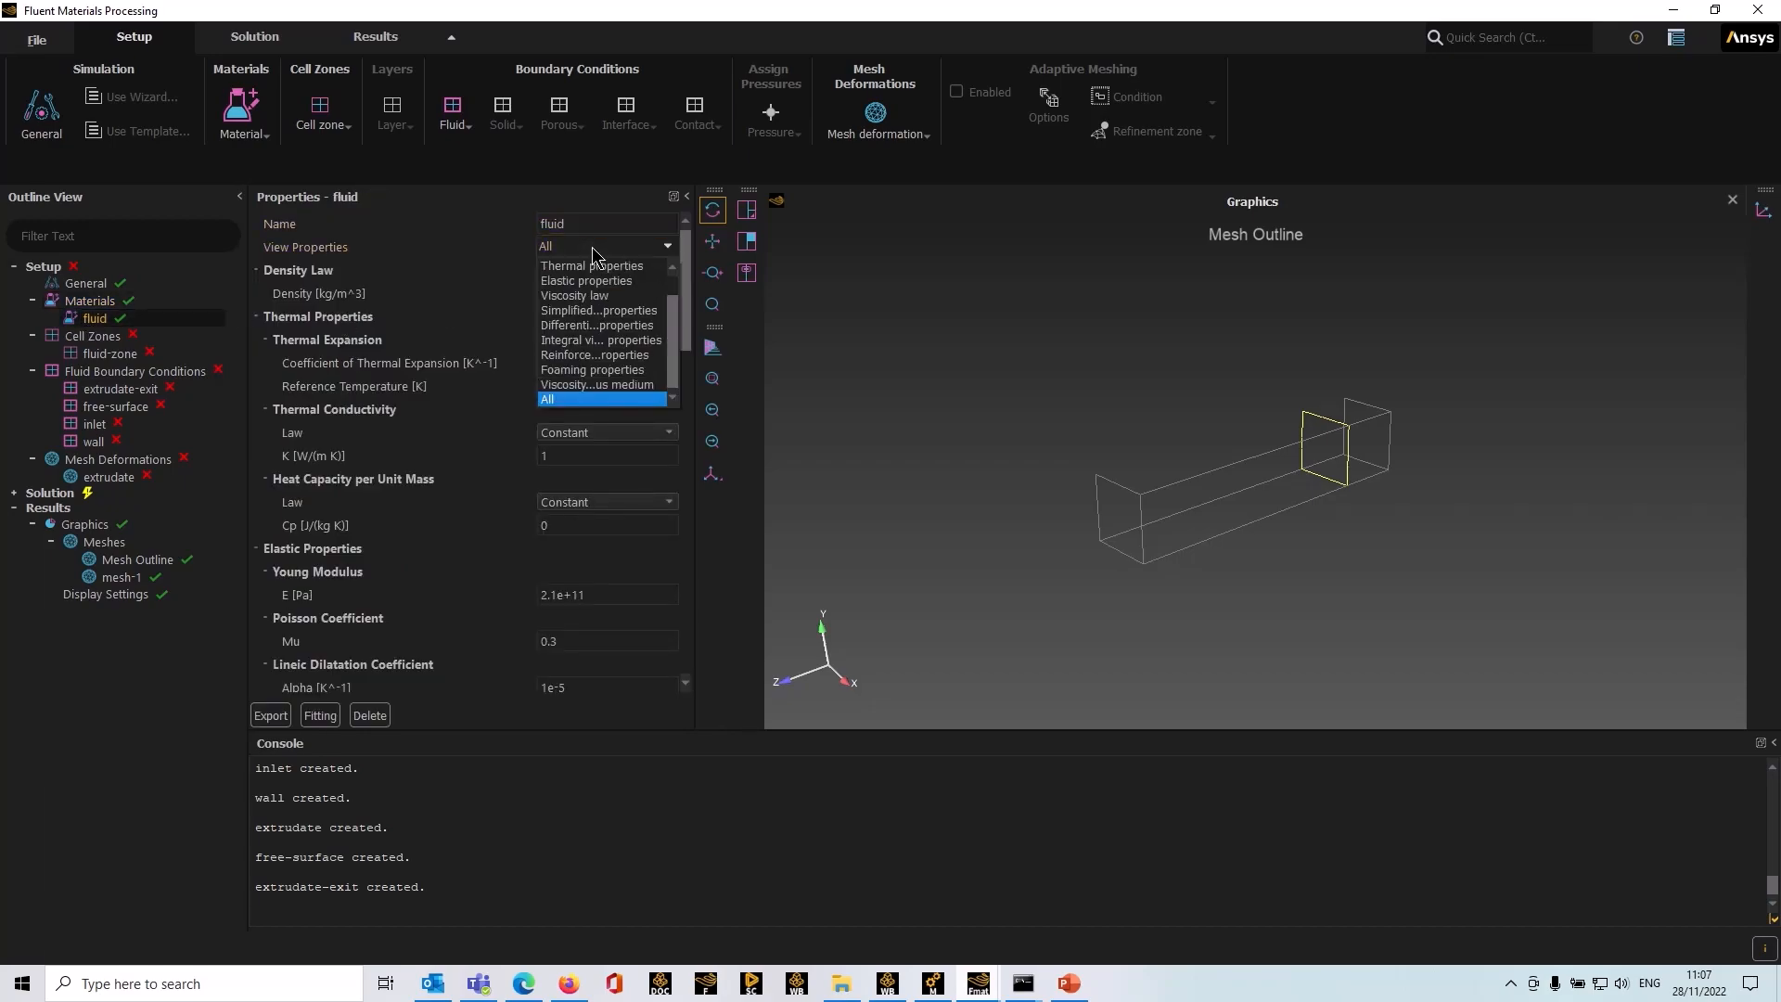
left_click(592, 295)
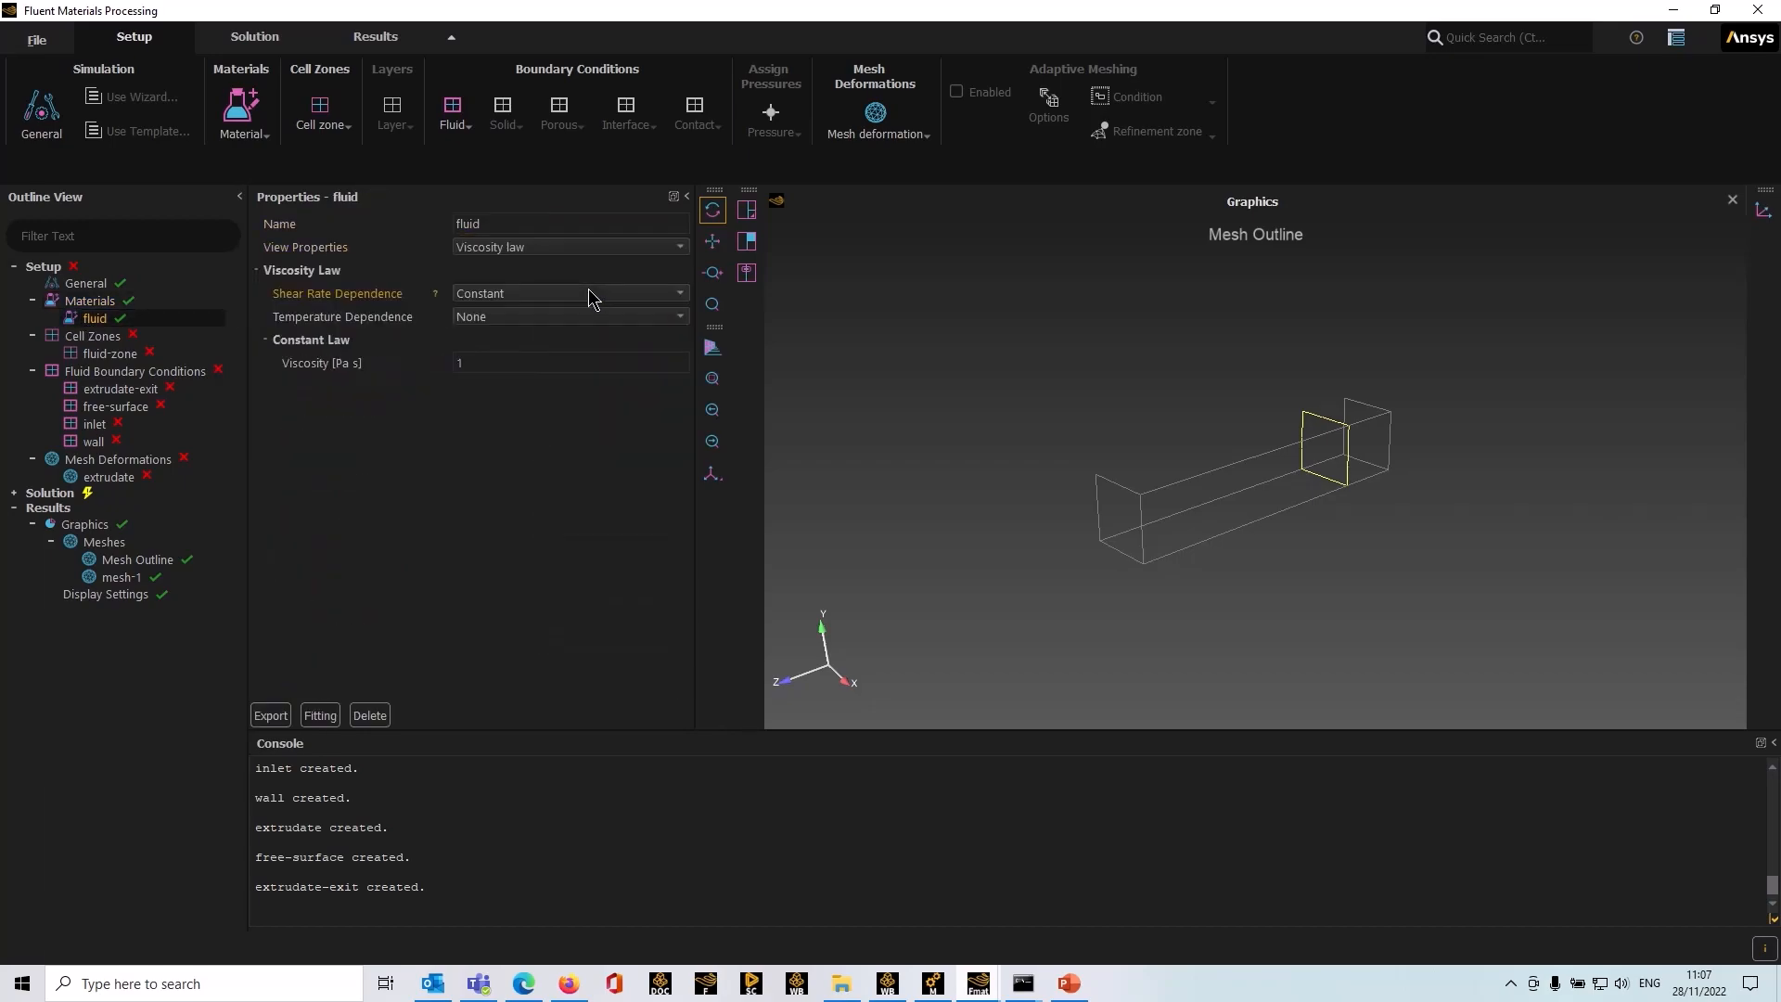
left_click(487, 294)
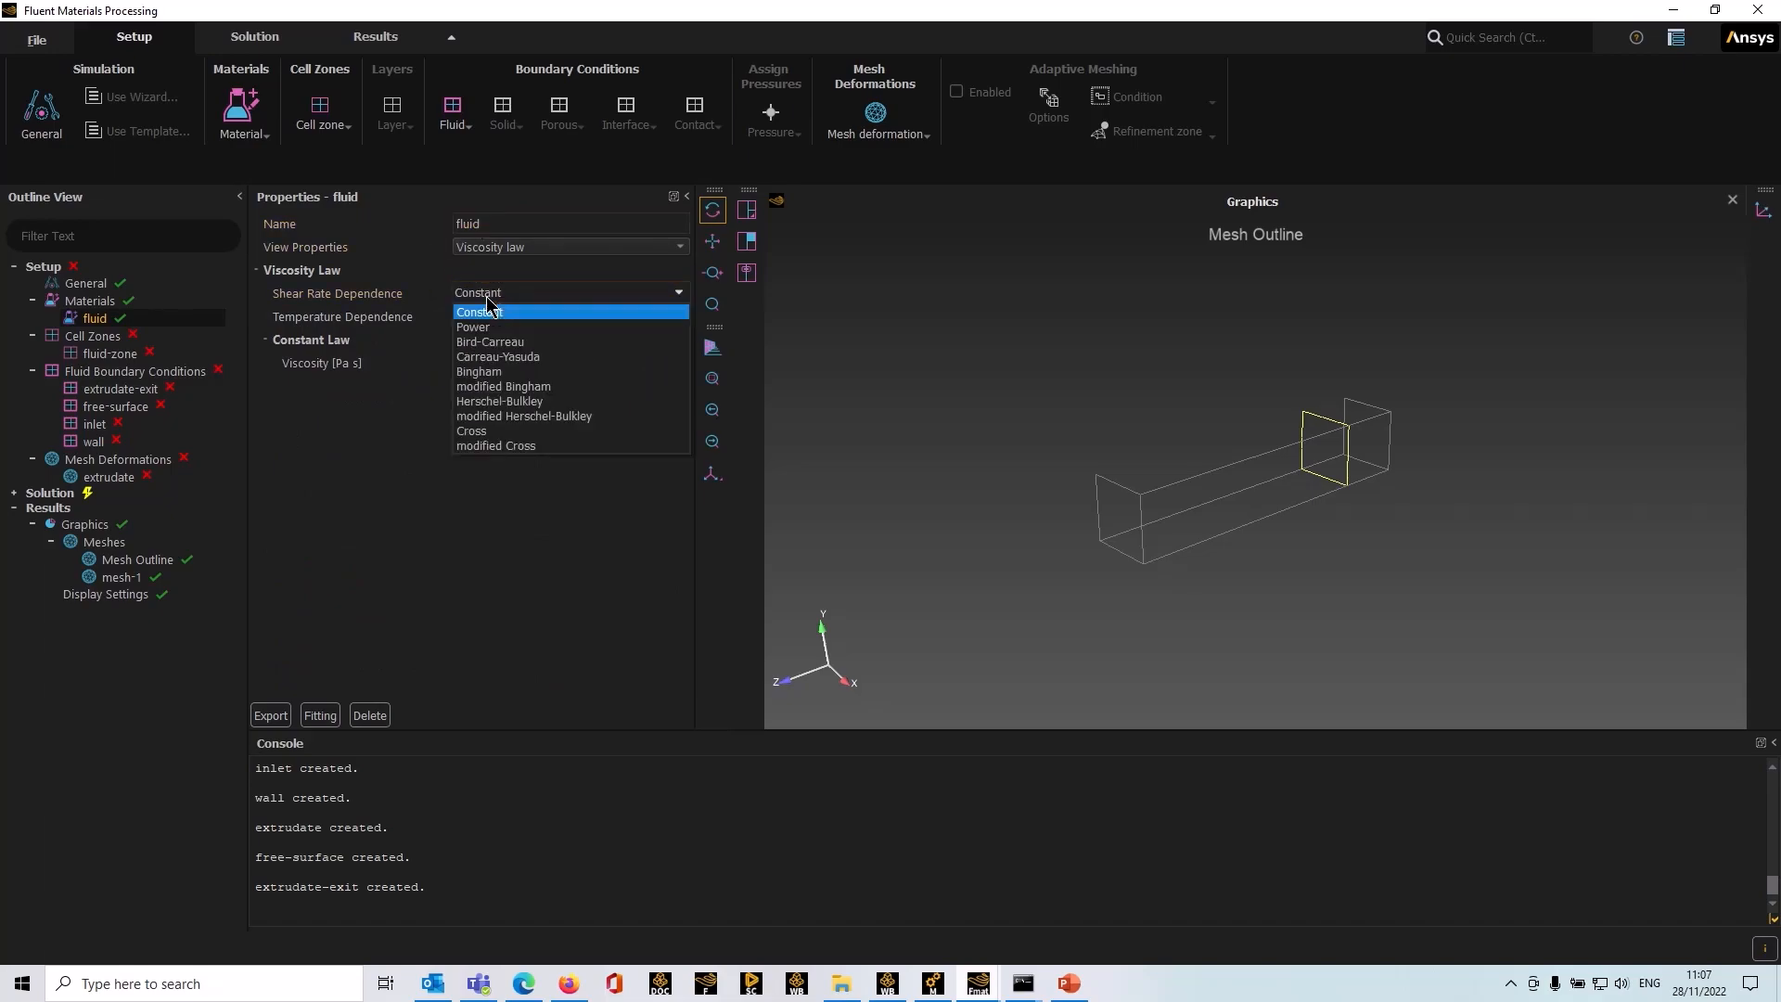
left_click(501, 431)
Step: Enter Cross law parameters: zero shear viscosity 85000 Pa s, time constant 0.2 s, and Cross law index 0.3
left_click(504, 362)
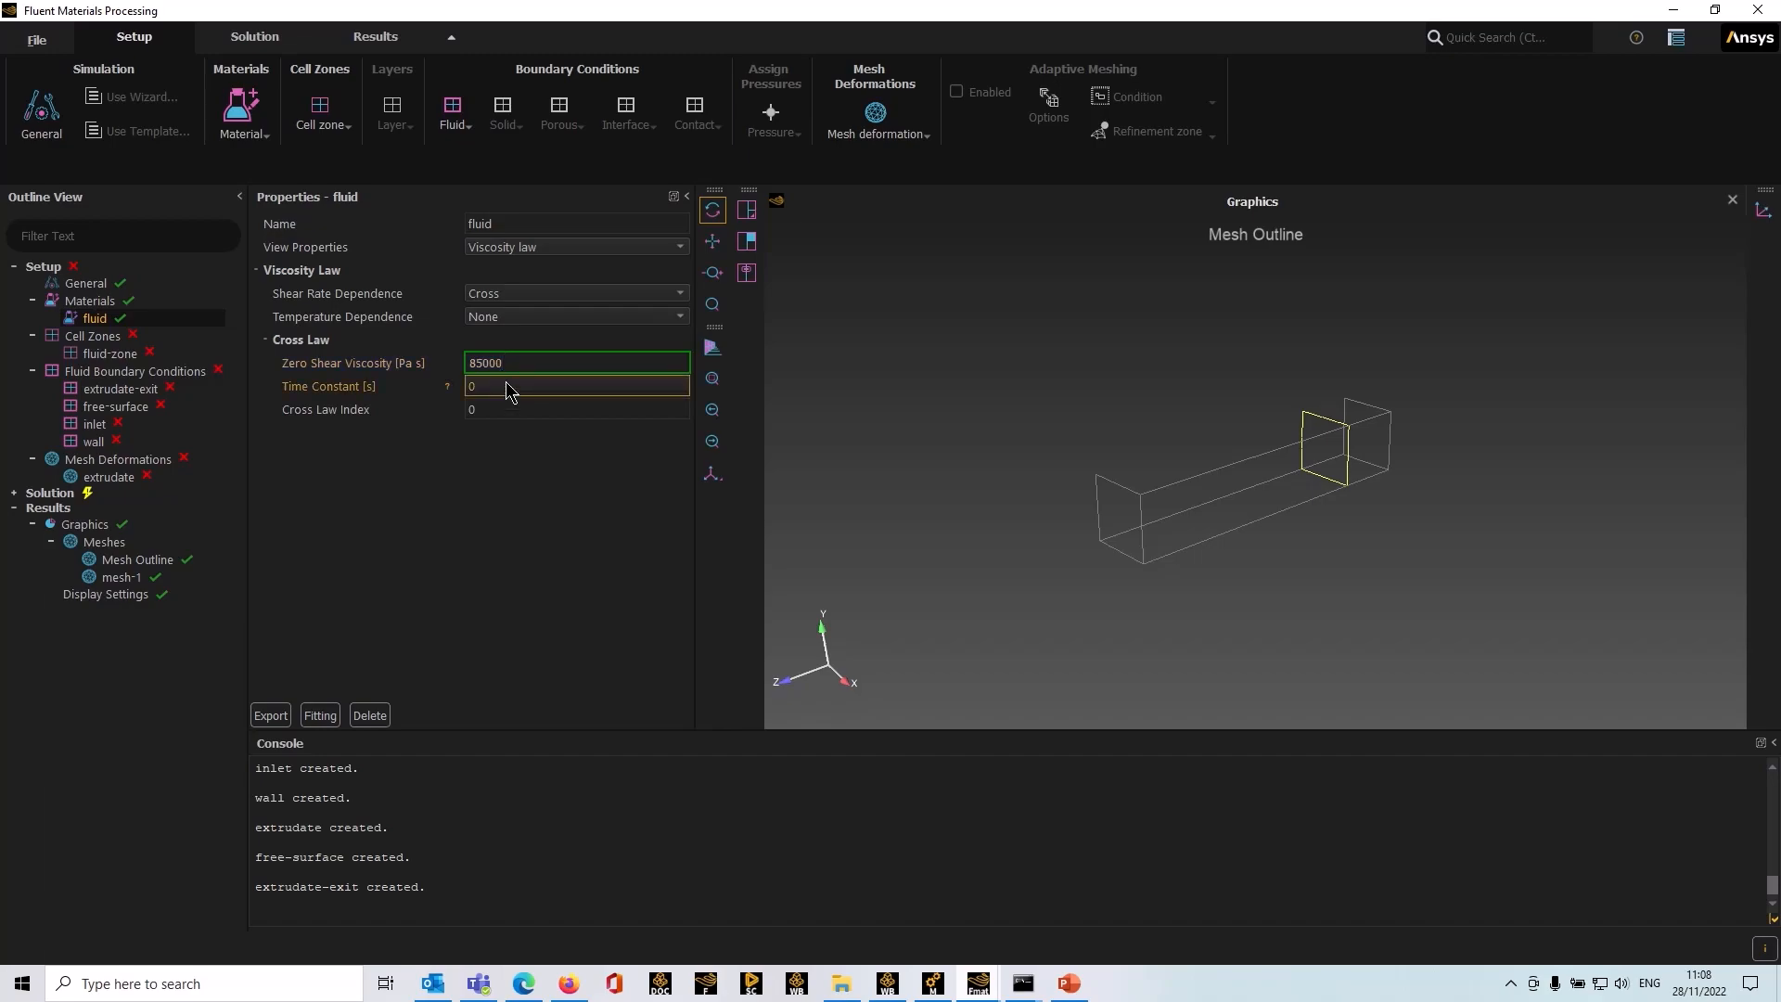
left_click(505, 385)
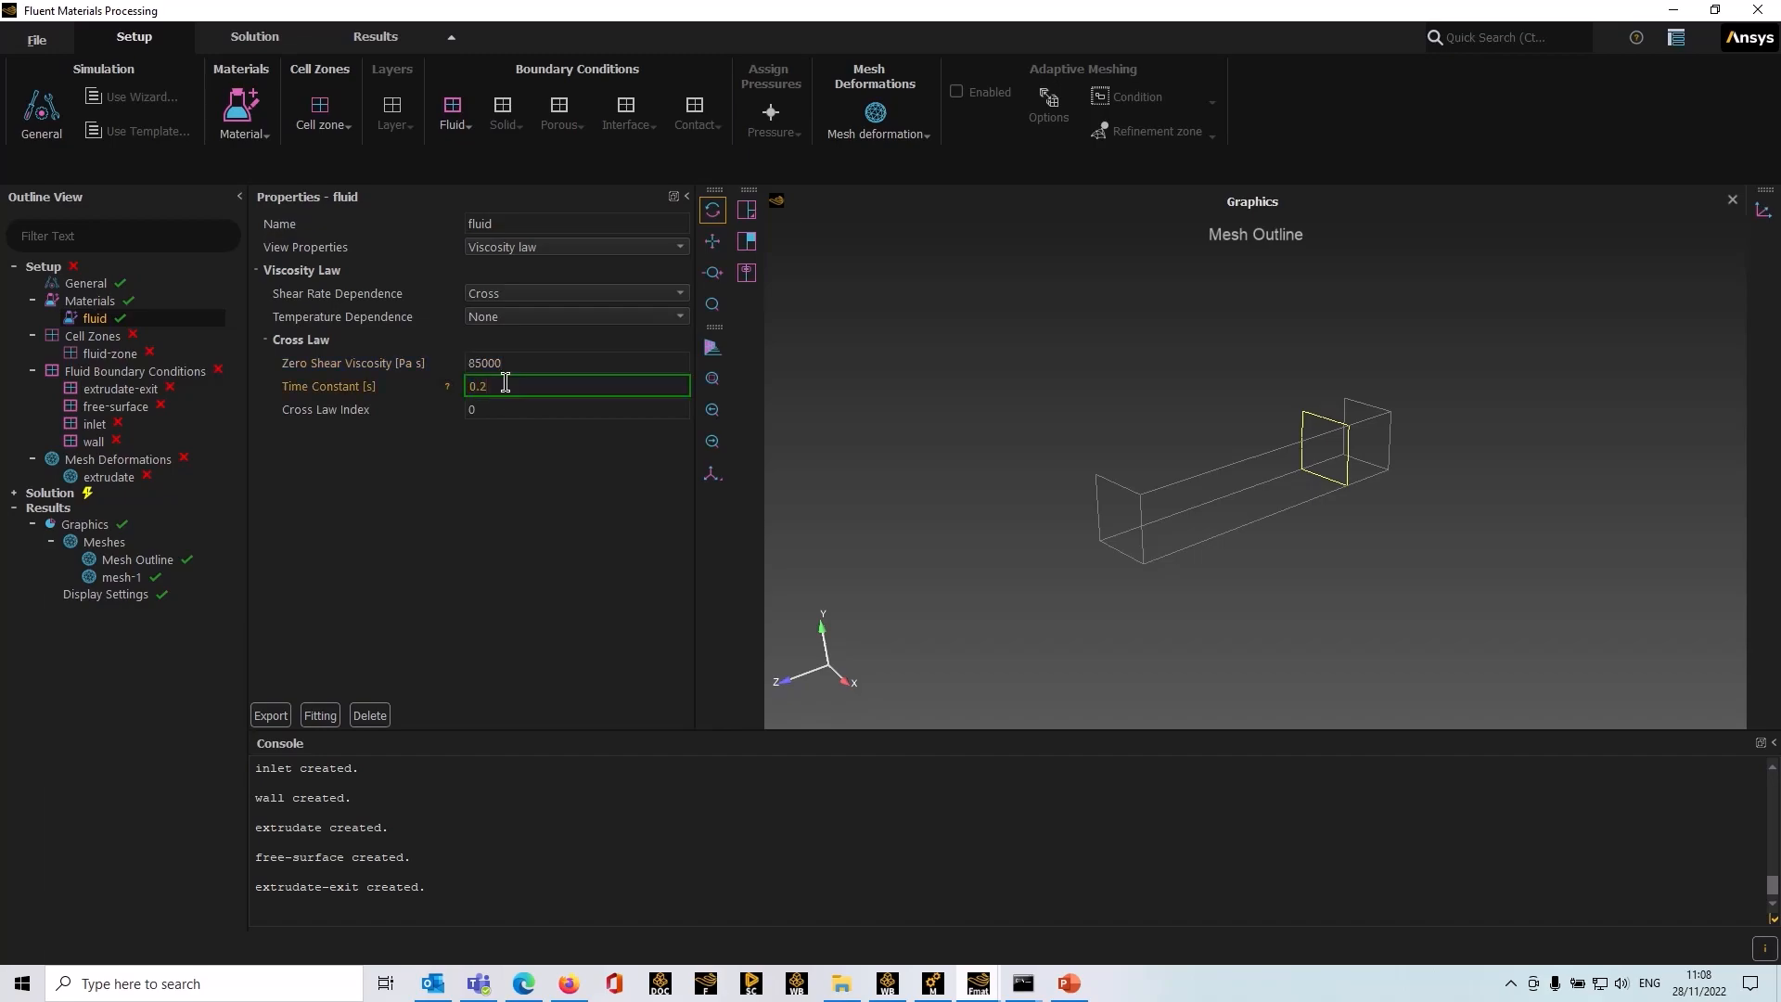
type("0.2")
left_click(493, 409)
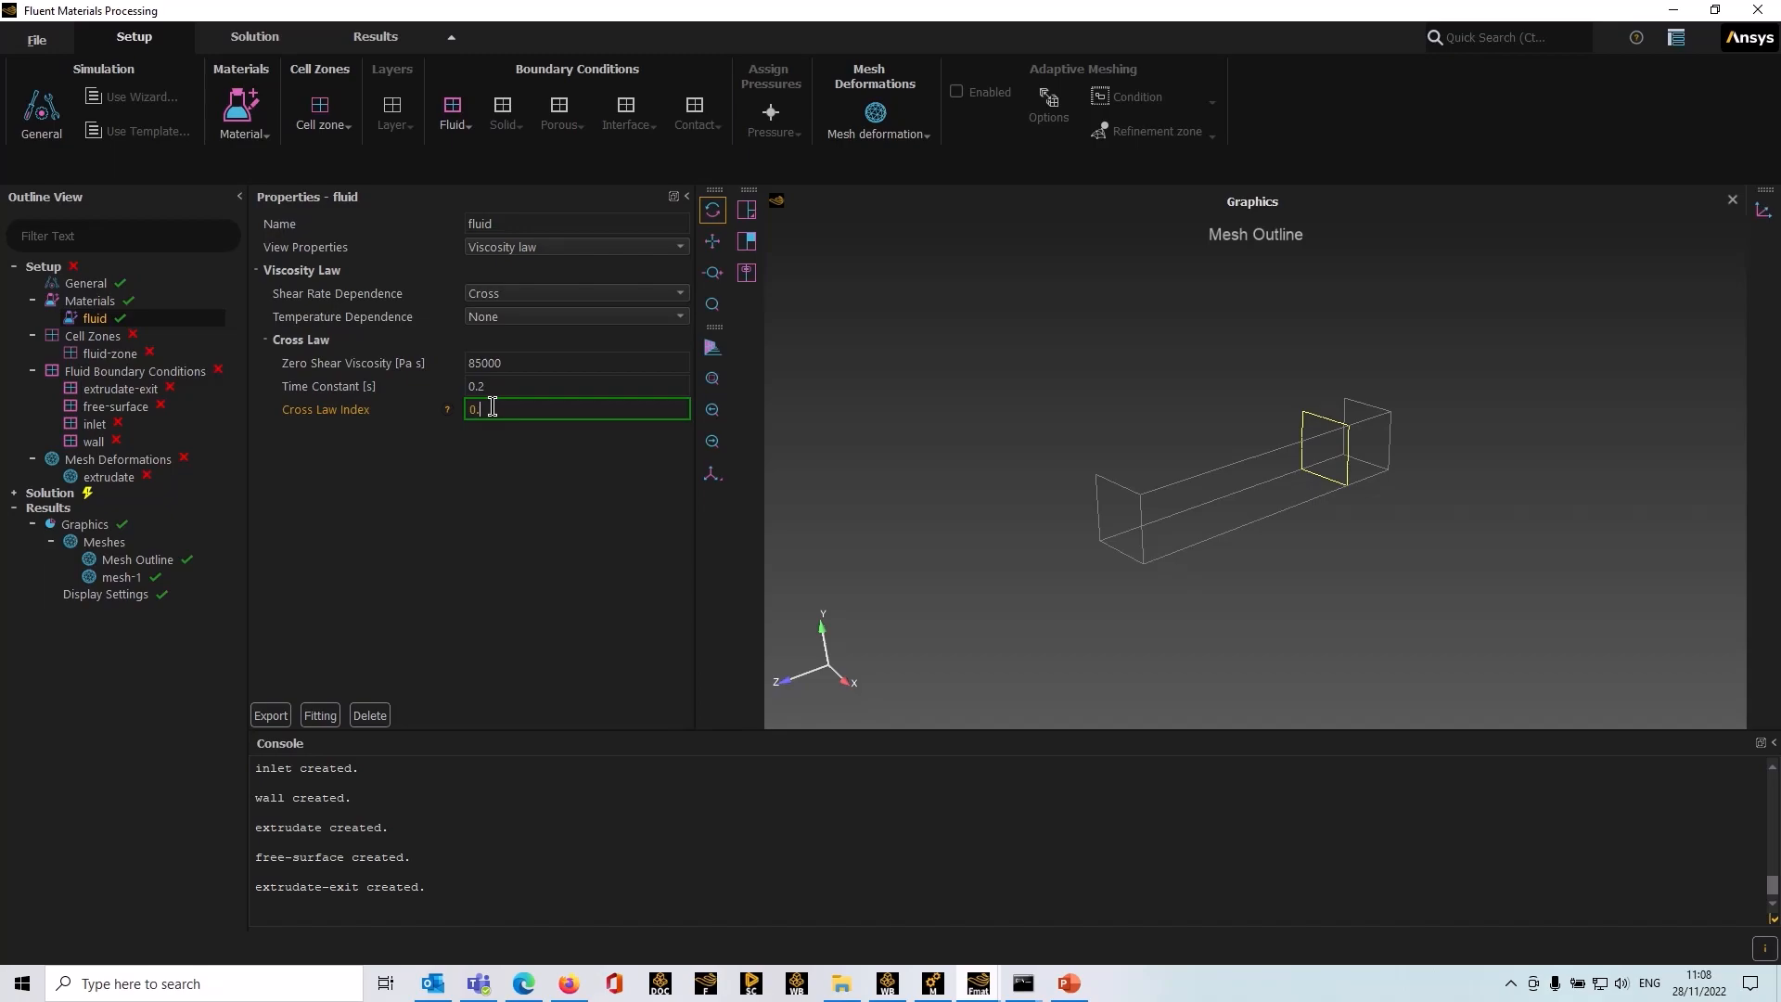
left_click(374, 497)
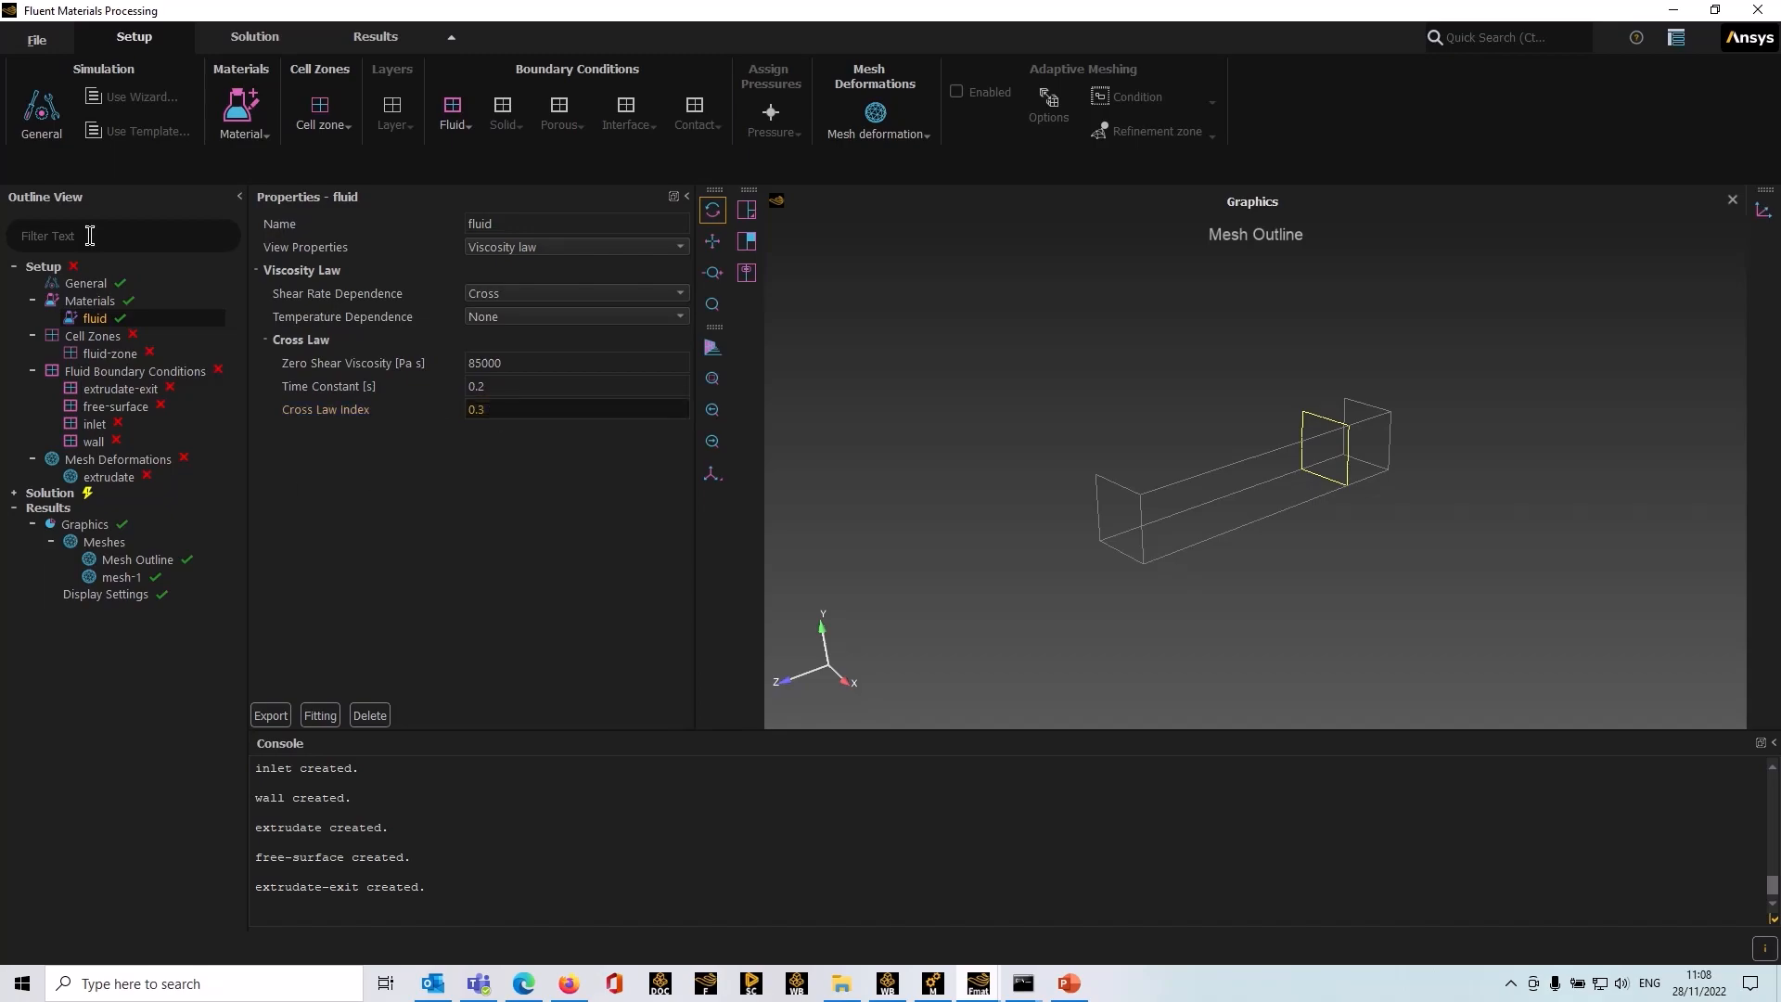
Step: Assign subdomain1 and subdomain2 as the zones of the fluid cell zone
left_click(102, 354)
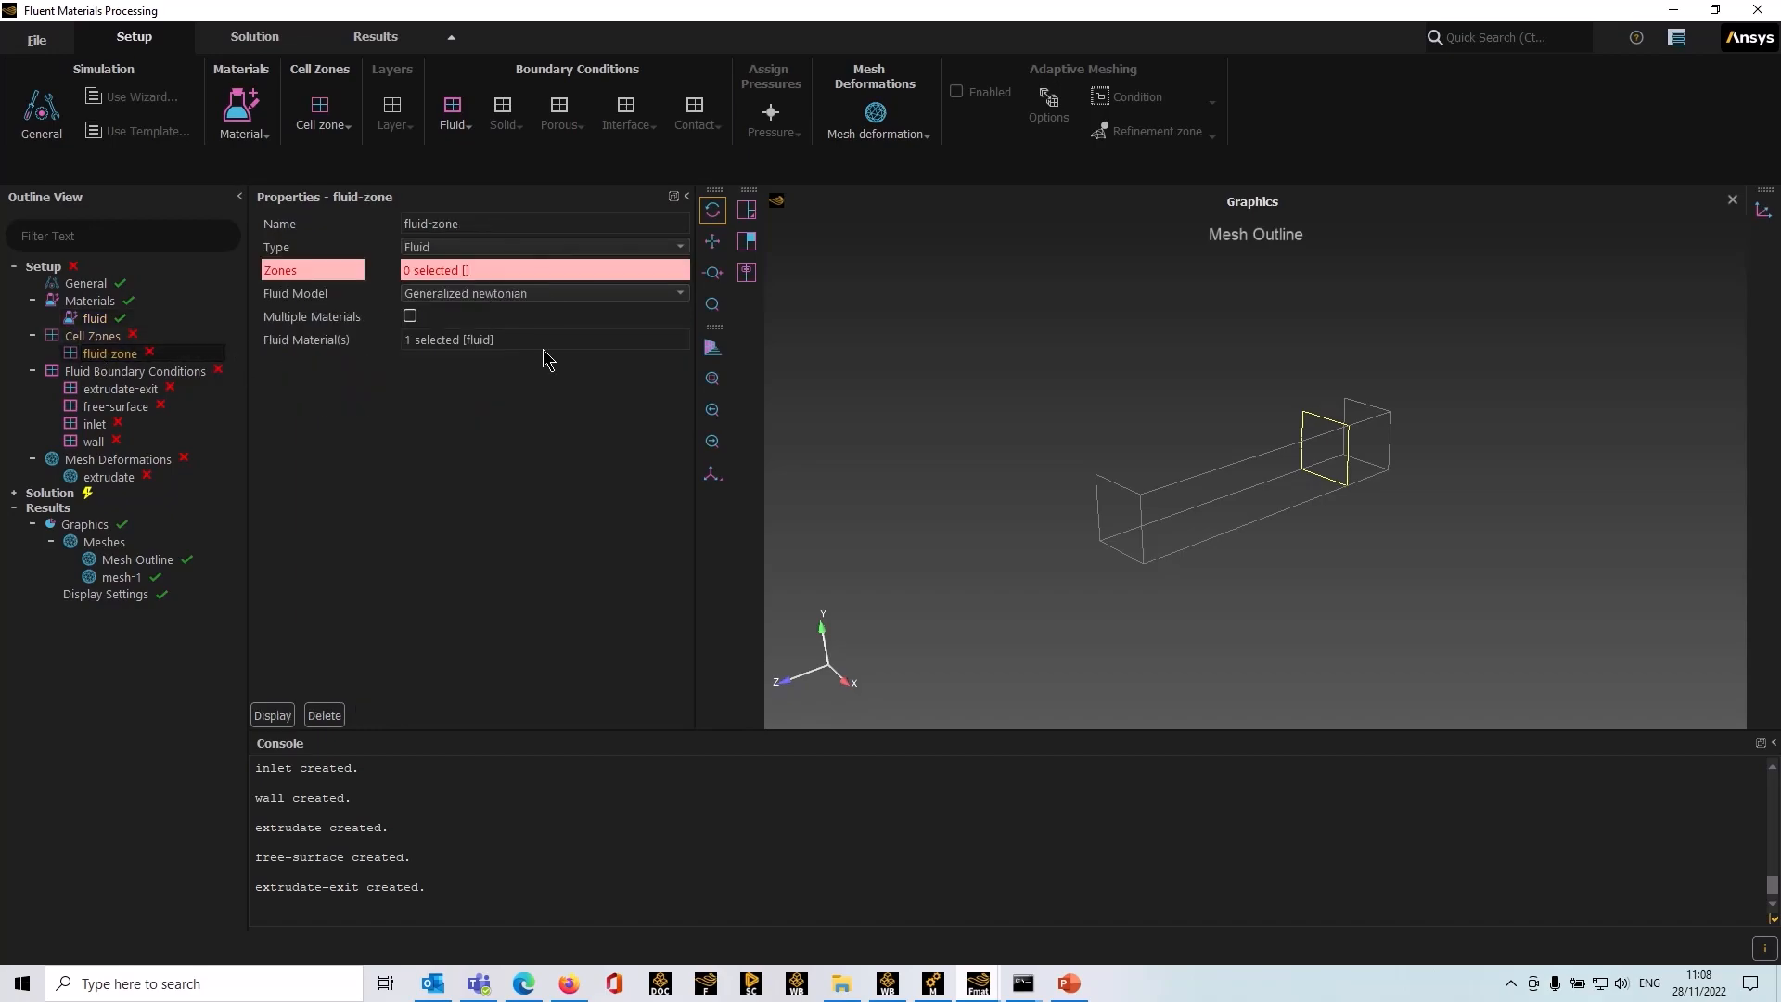
left_click(552, 269)
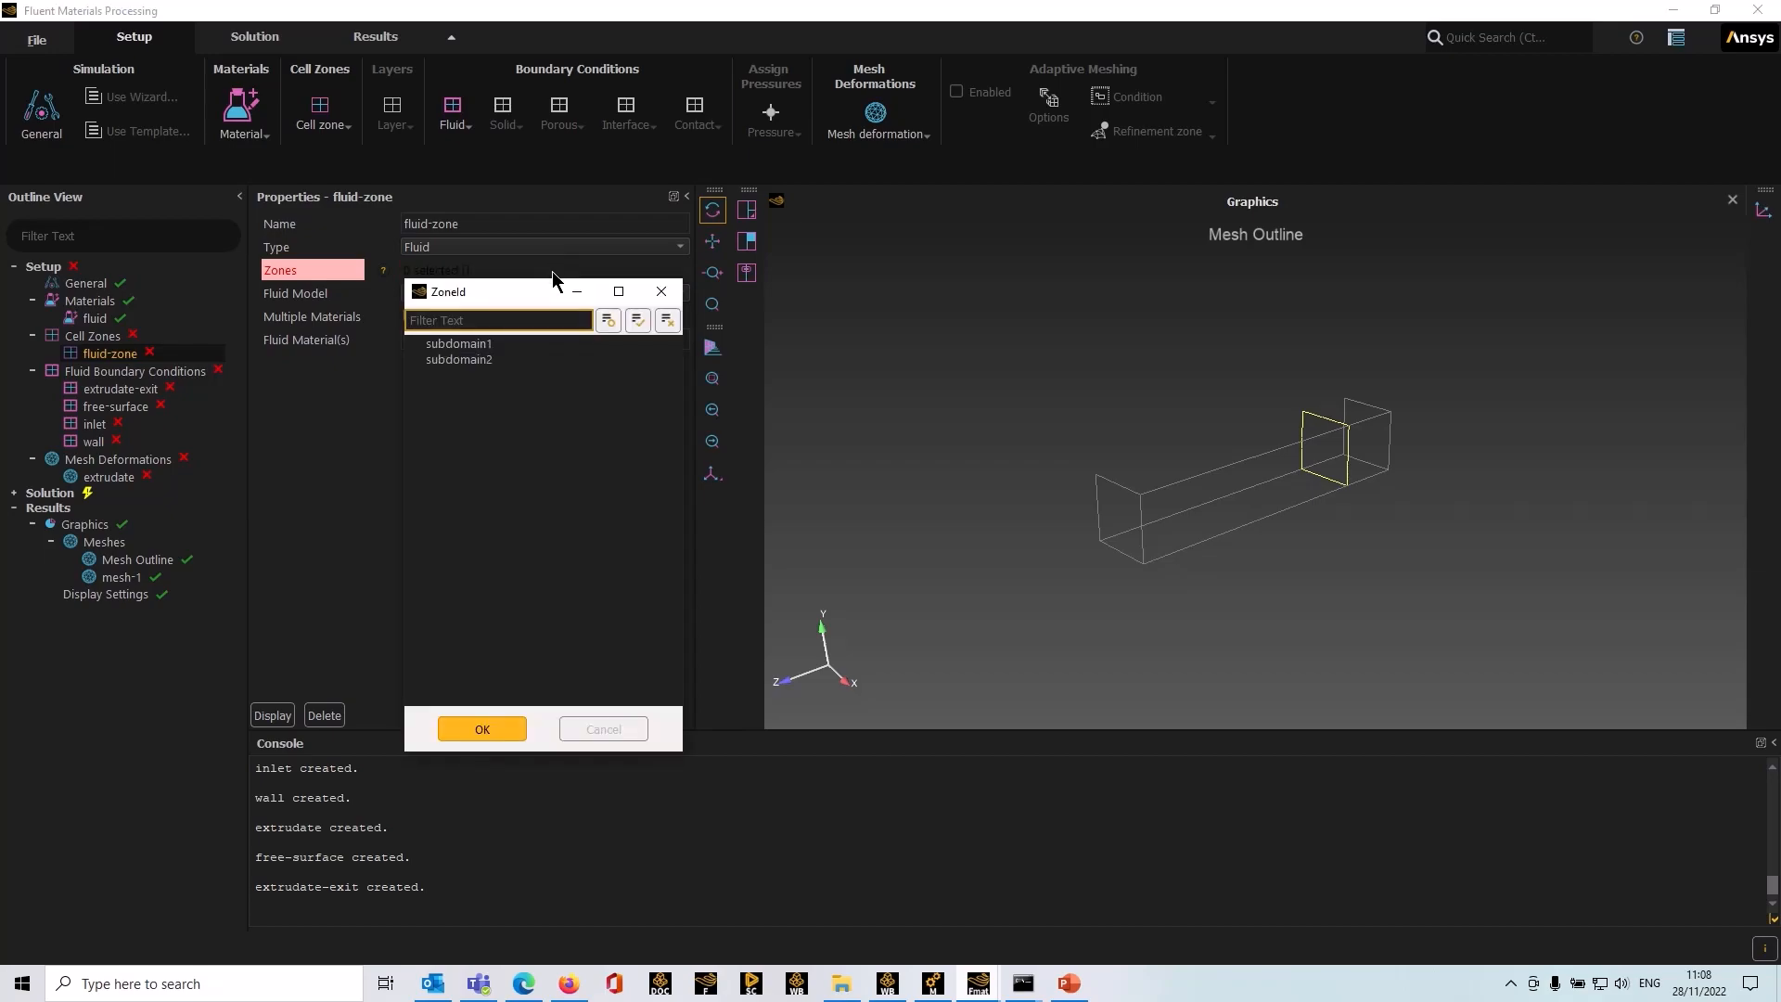
left_click_drag(464, 344, 489, 362)
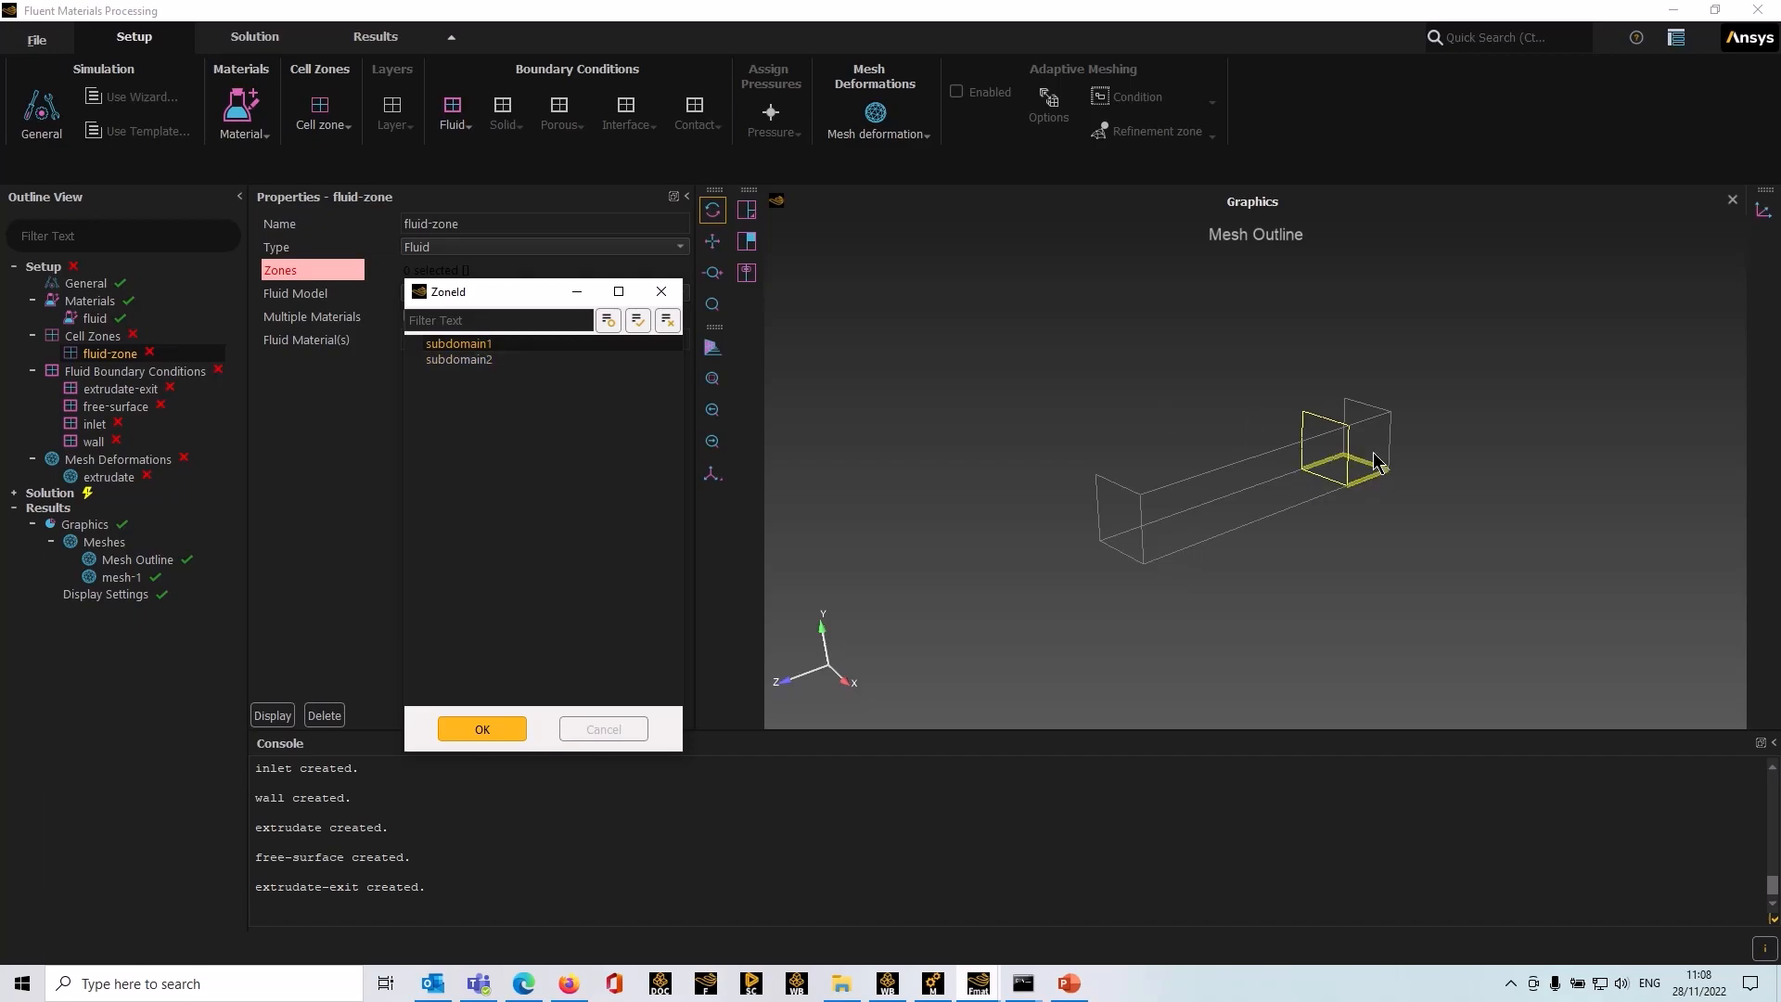
left_click(477, 360)
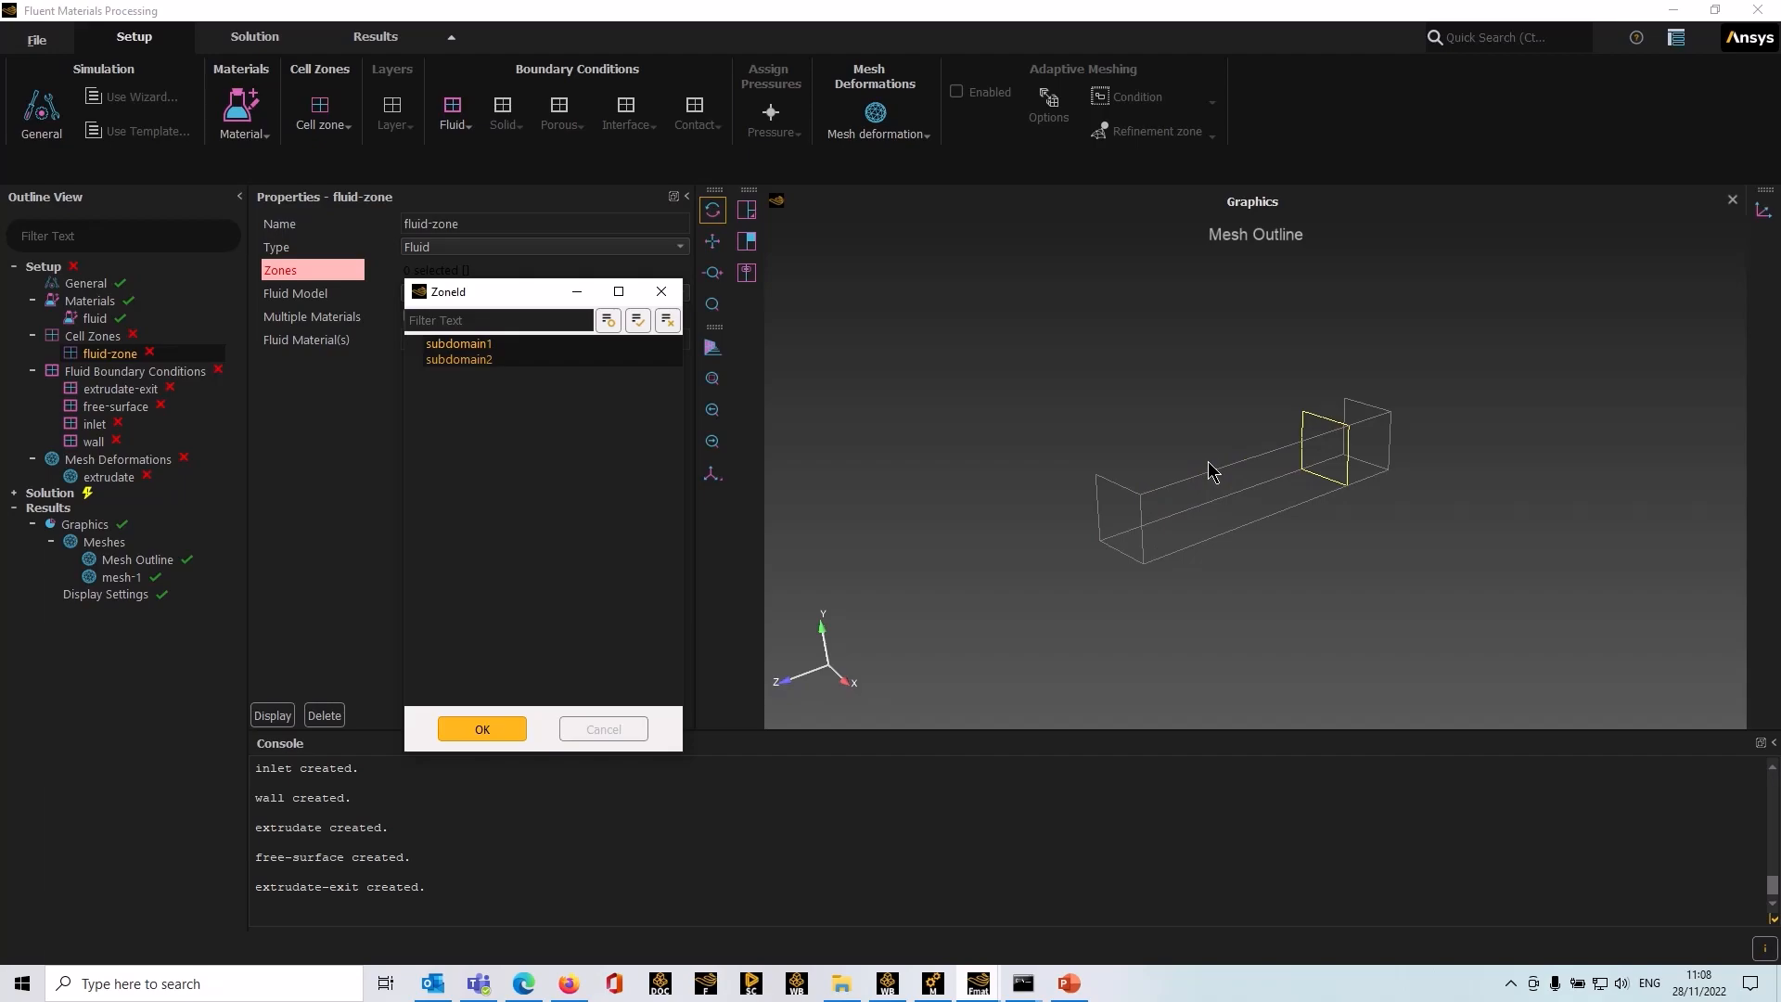
left_click(492, 733)
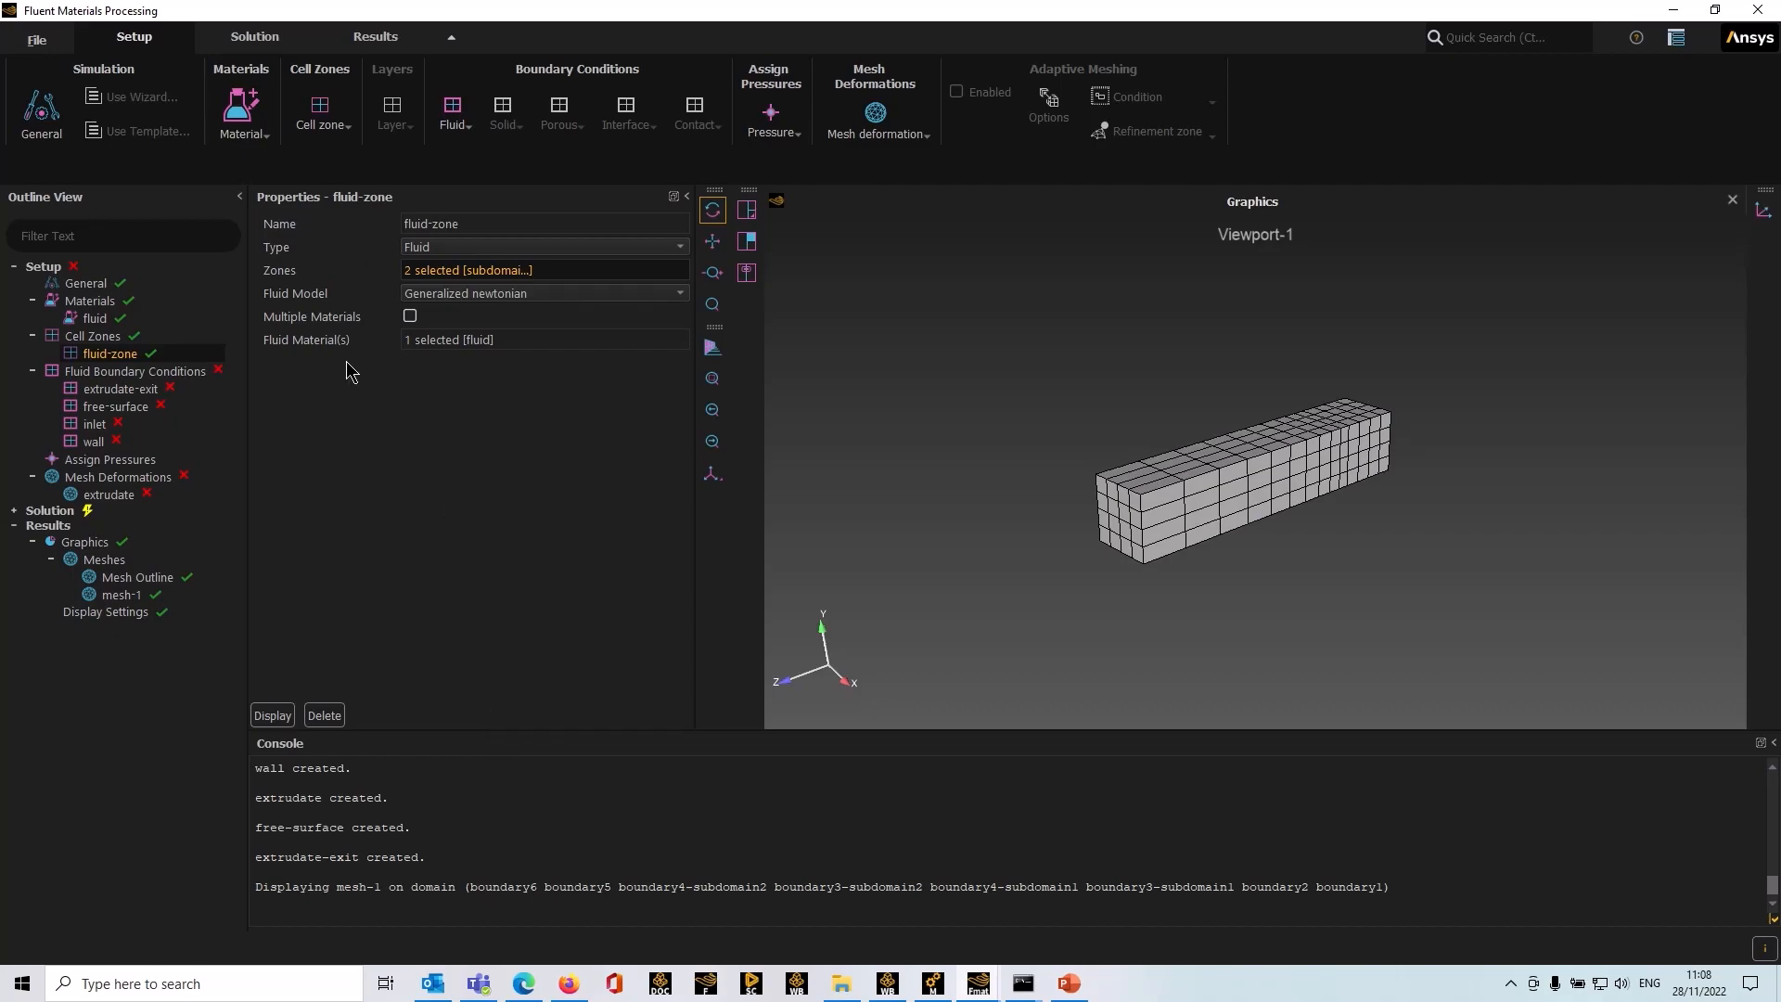
left_click(473, 294)
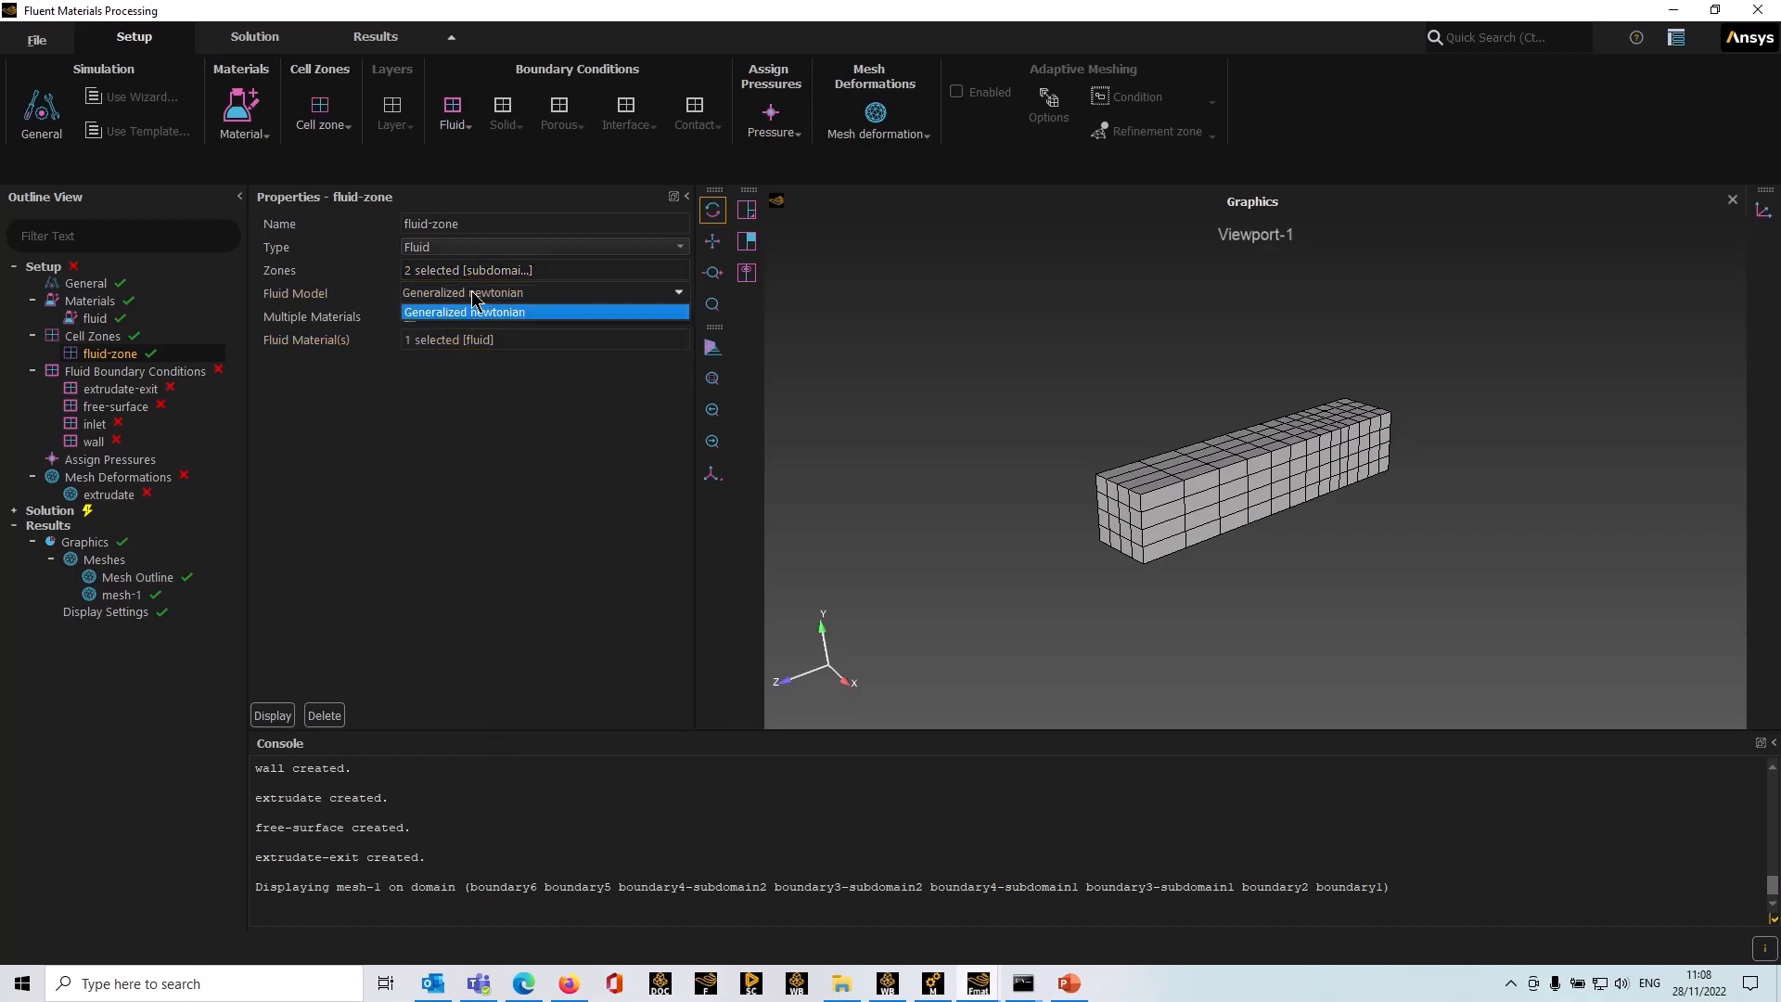
left_click(399, 510)
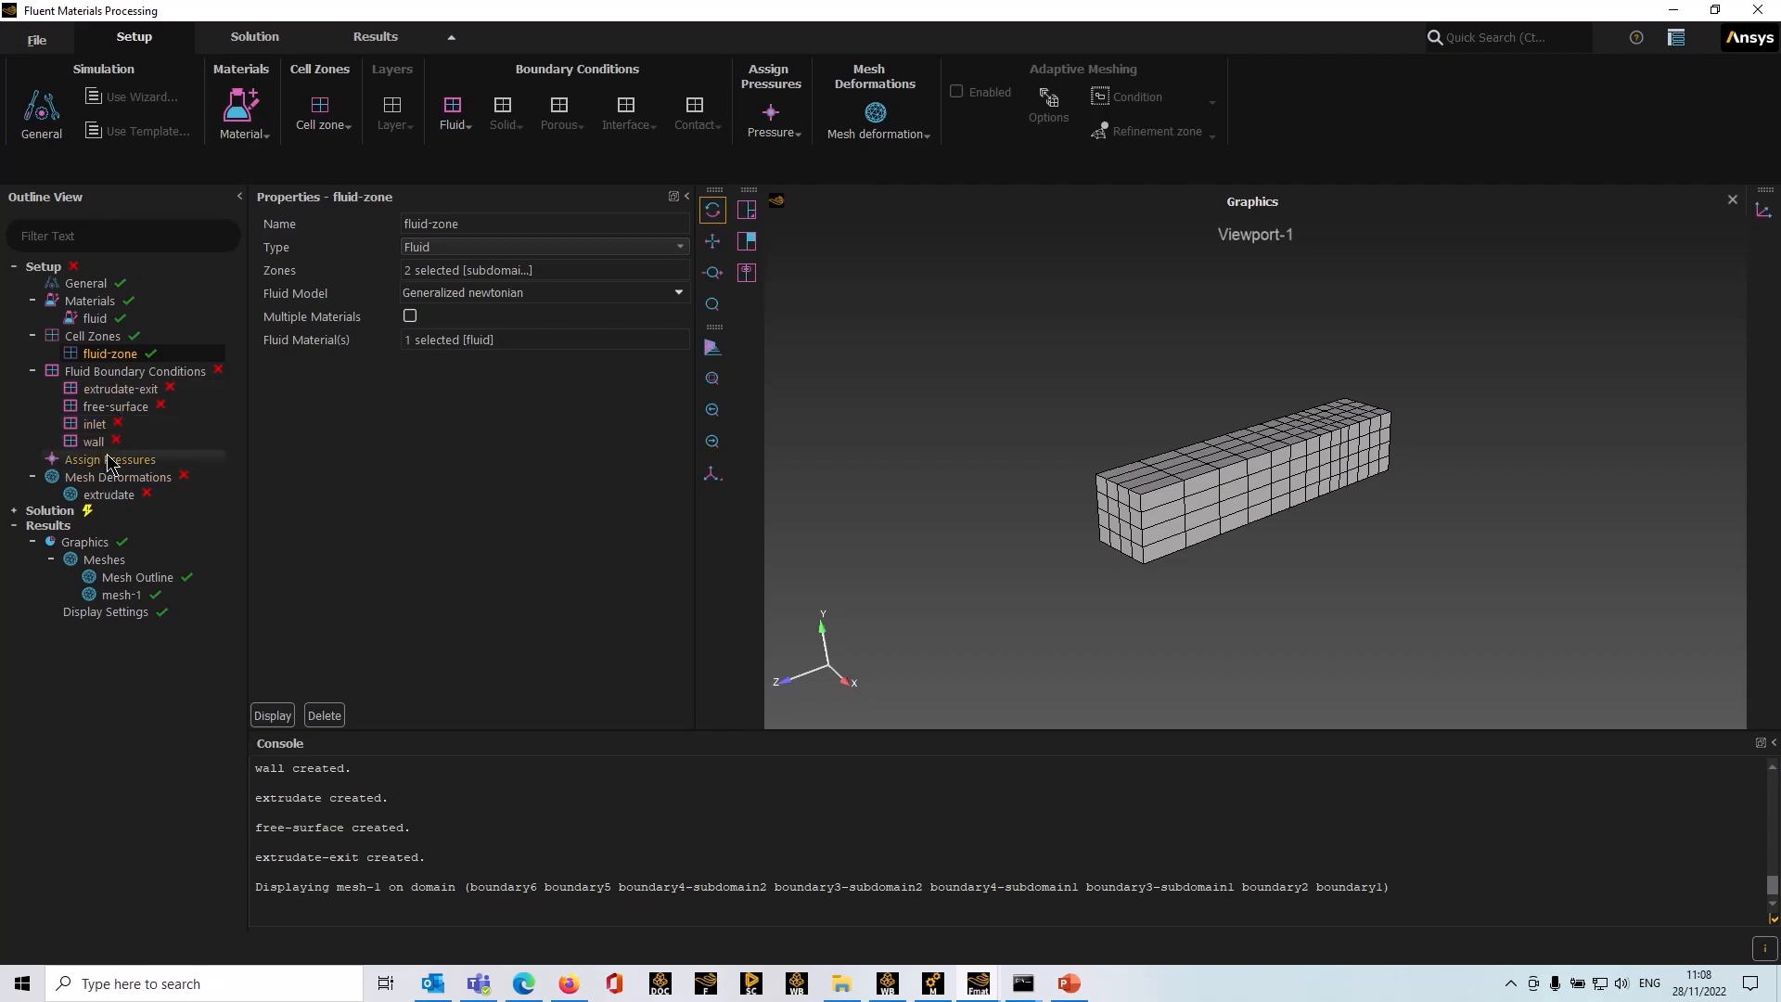
Step: Set the extrudate-exit boundary zone to boundary6, the end face of the mesh
left_click(139, 372)
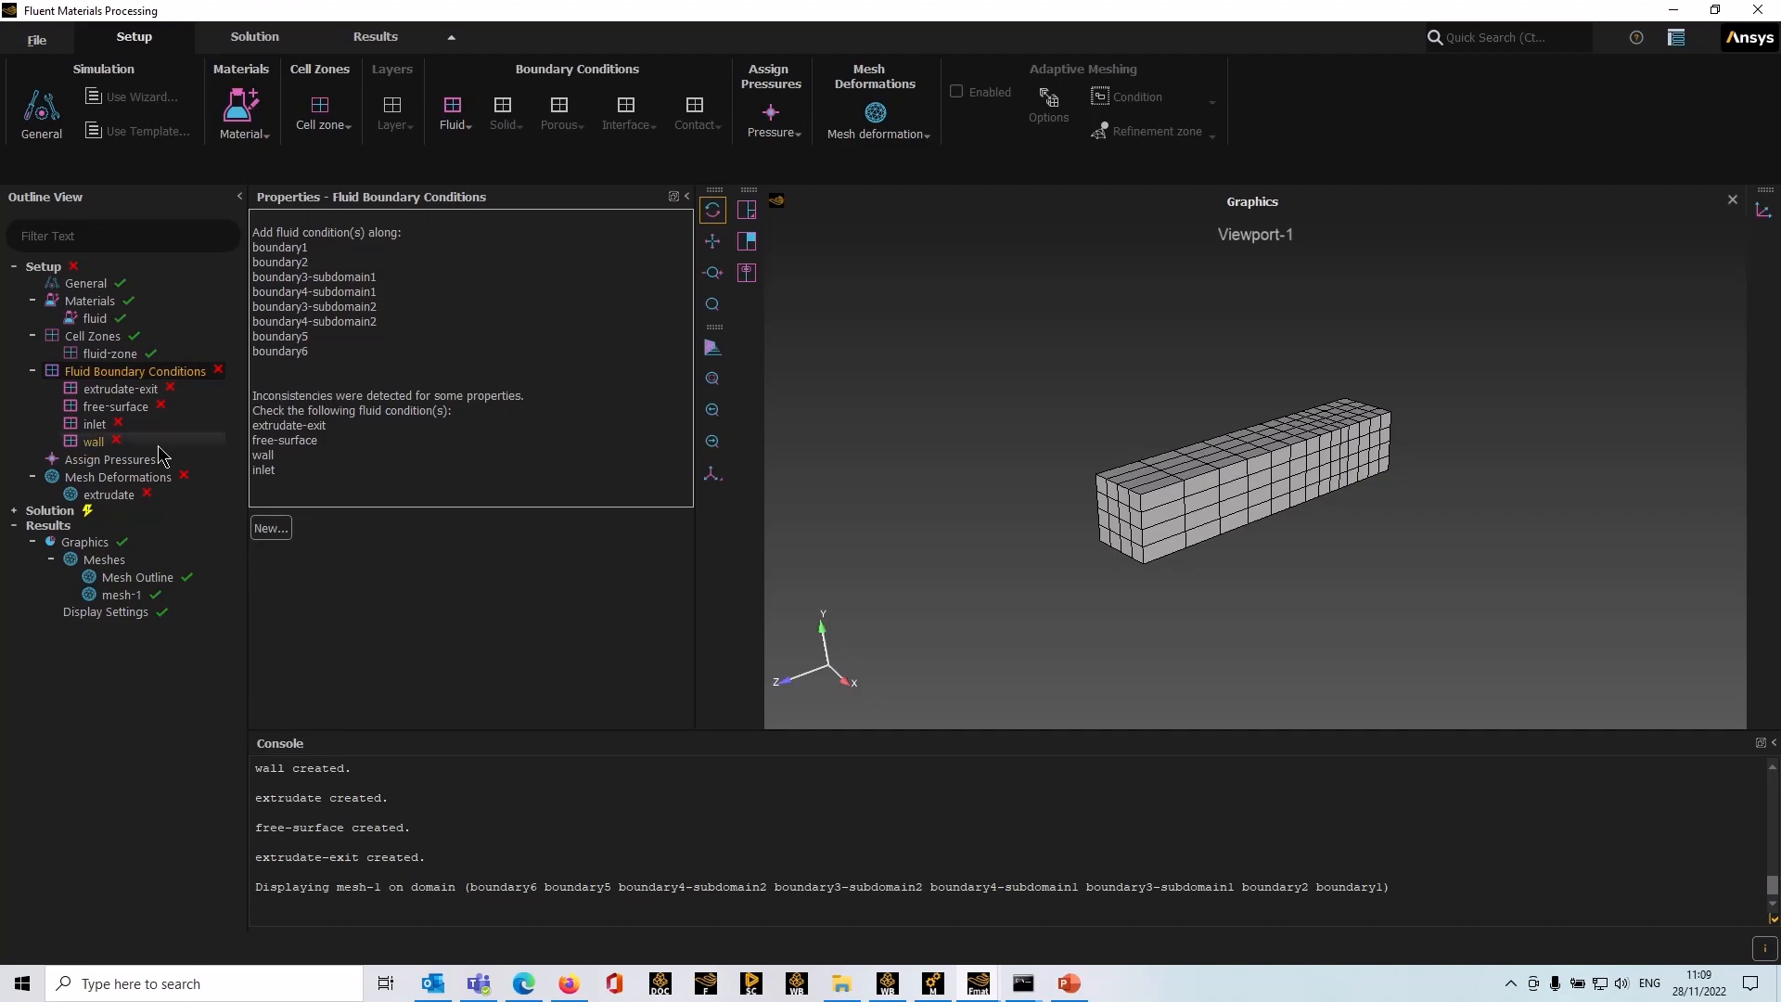
left_click(118, 391)
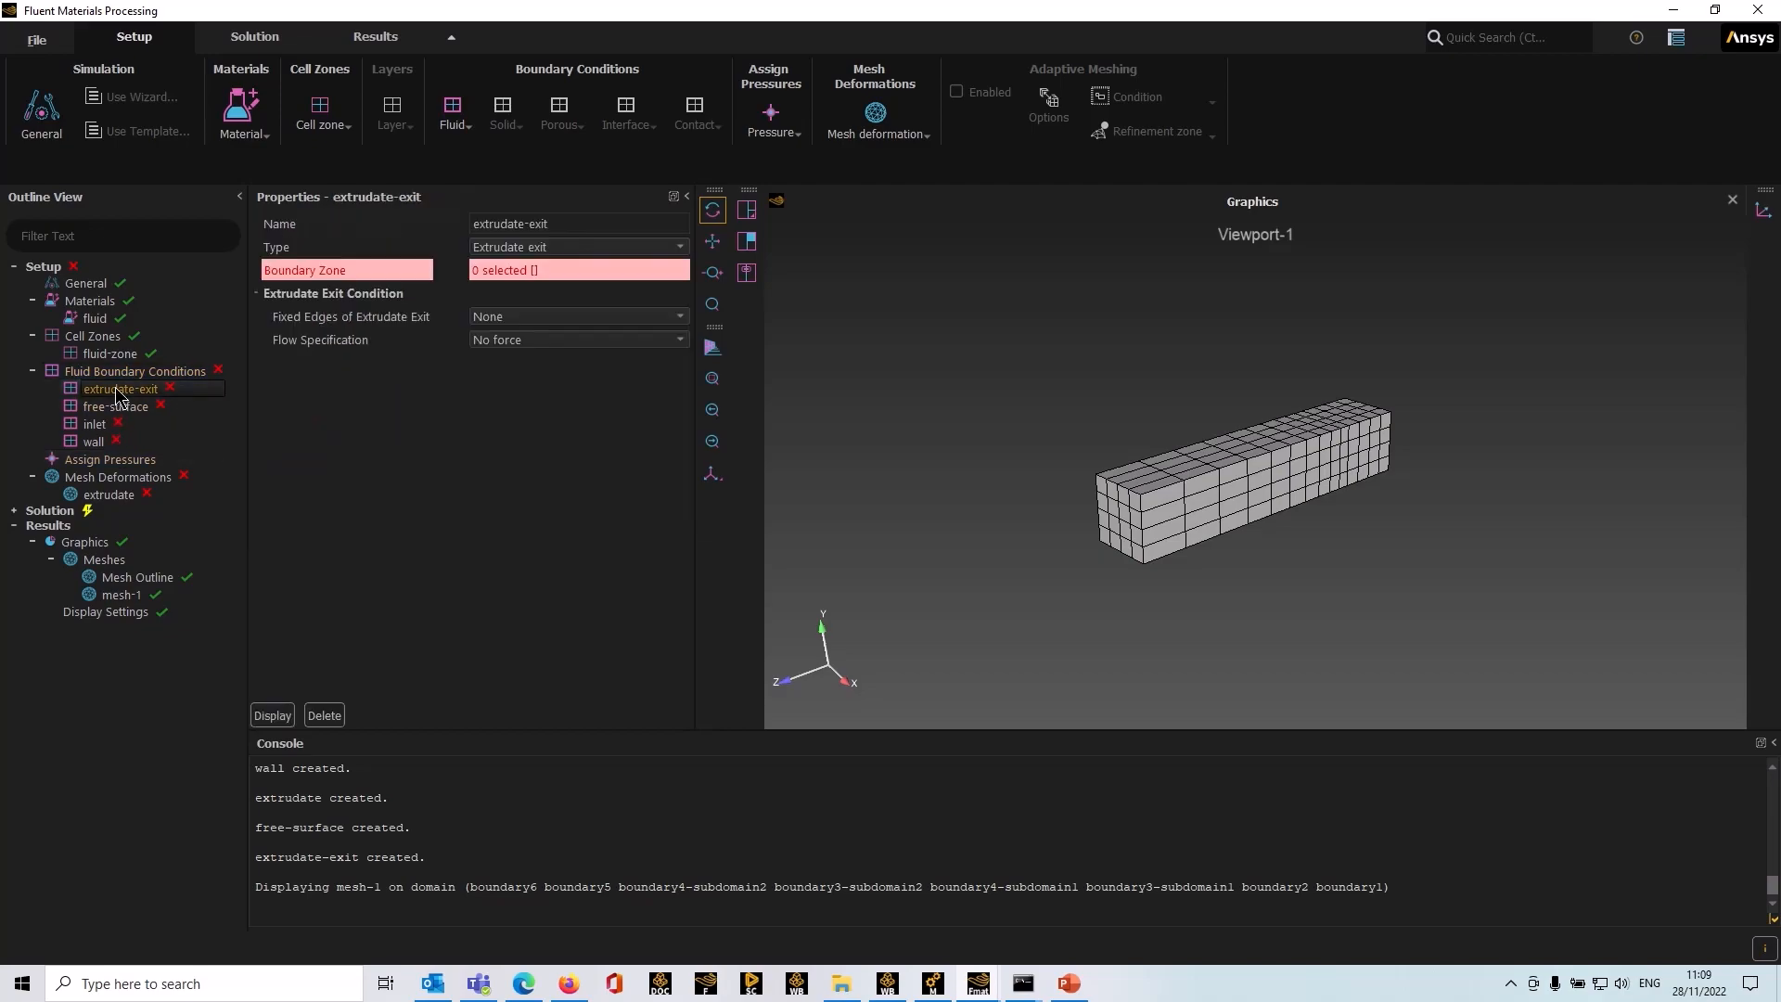
left_click(491, 272)
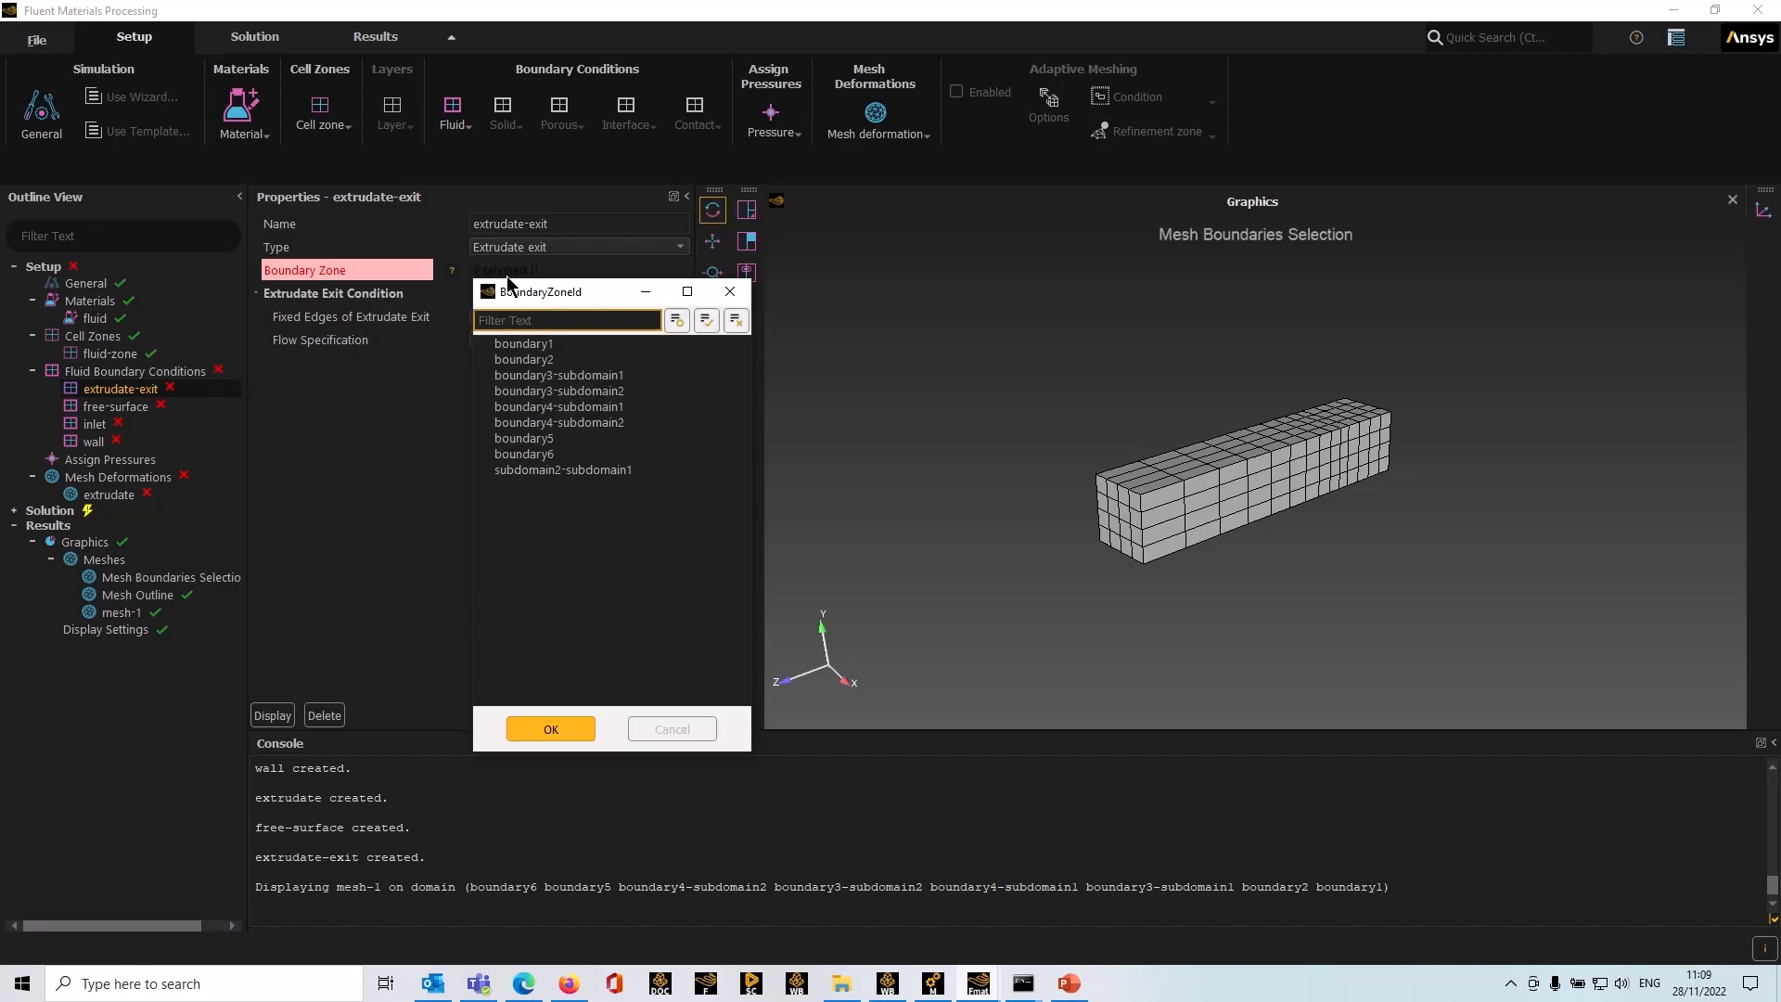
left_click_drag(541, 301, 484, 272)
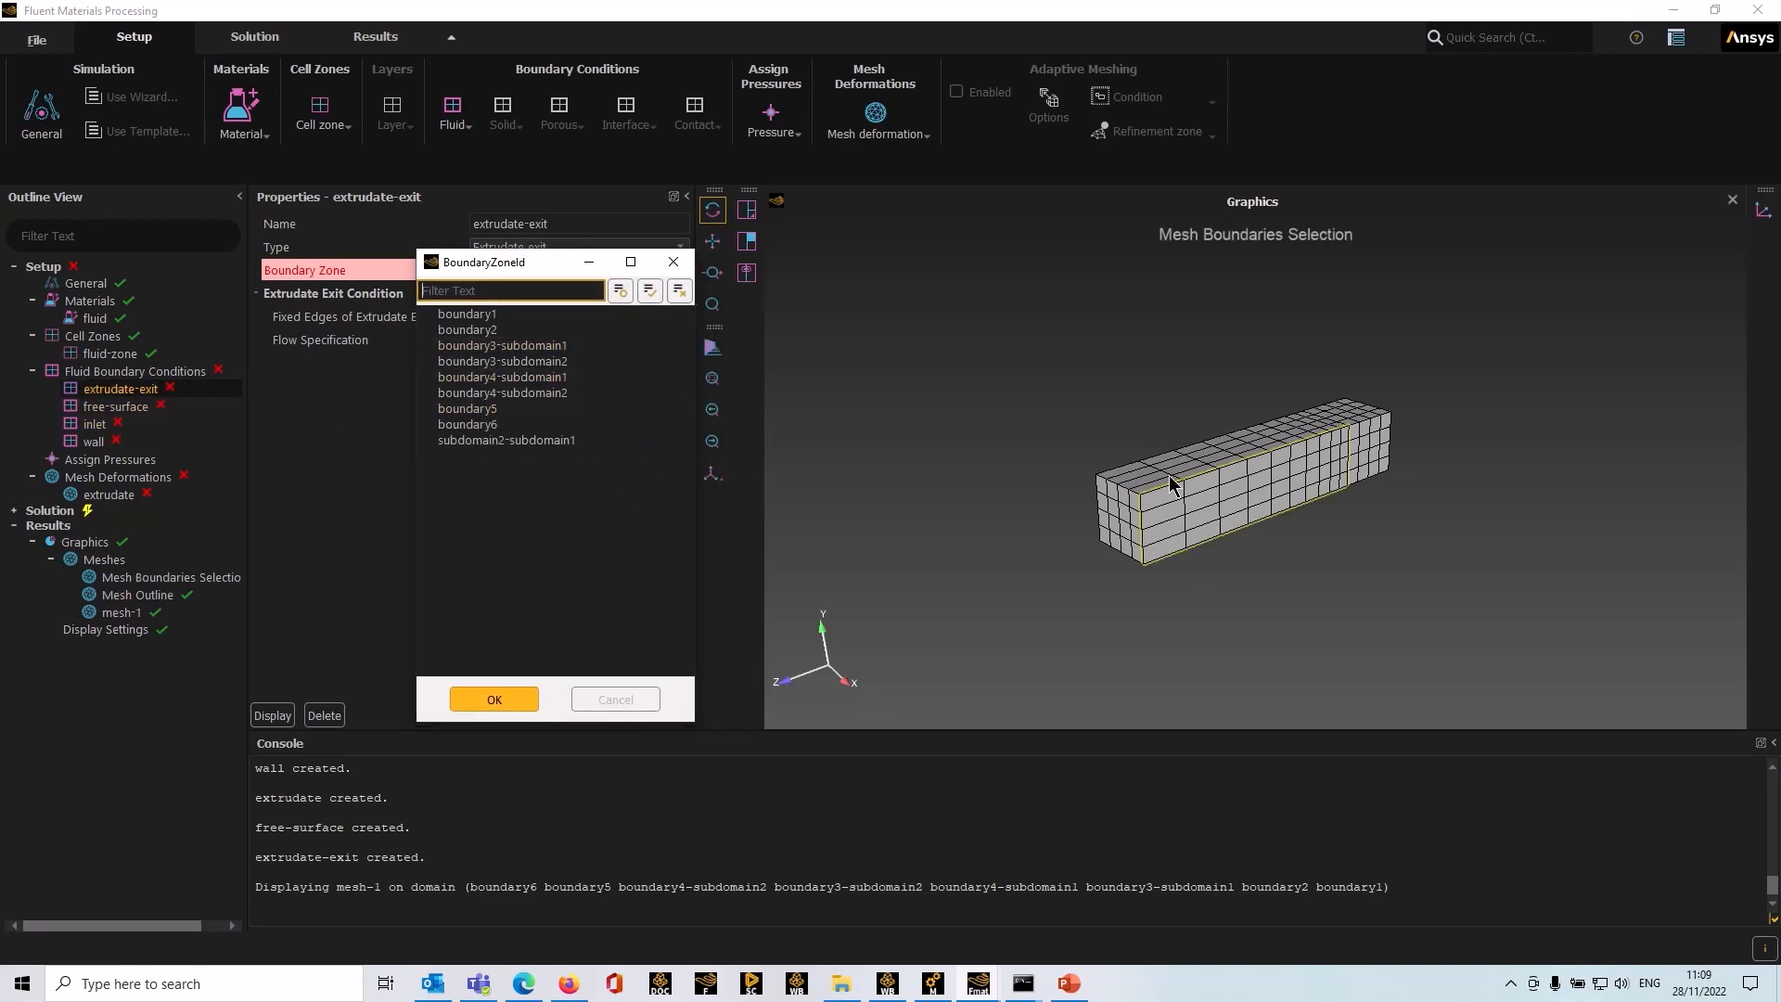
left_click(1116, 522)
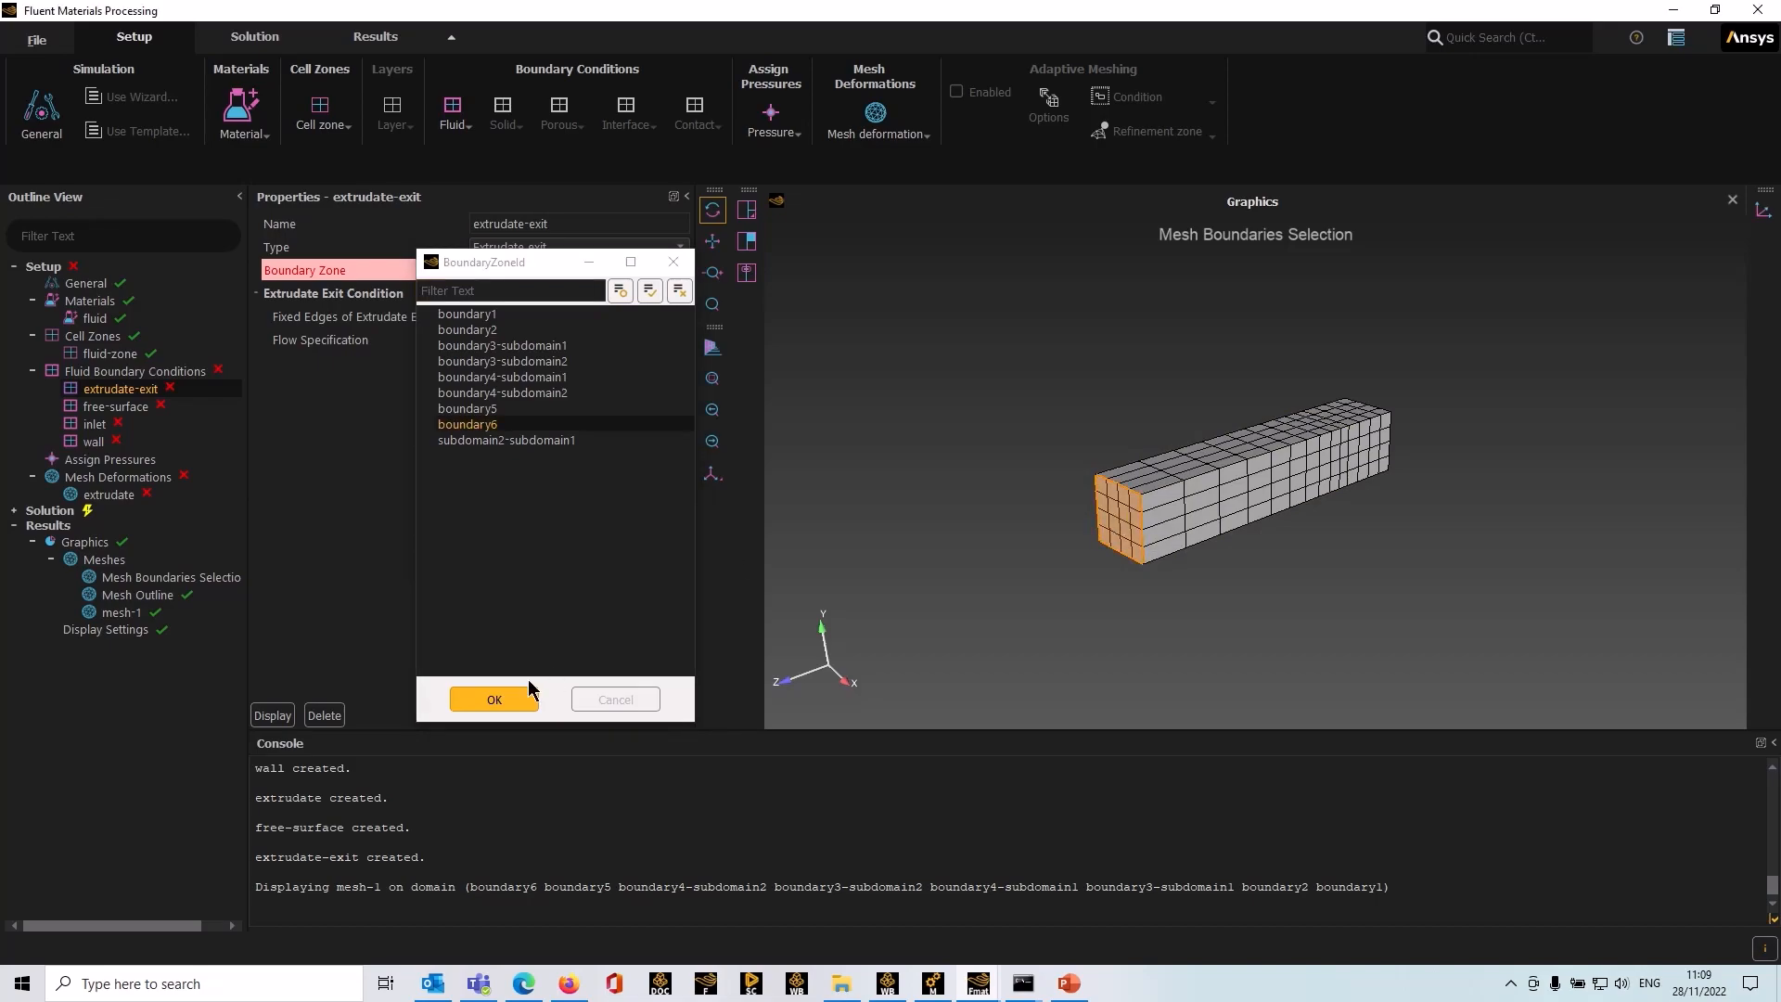
left_click(501, 699)
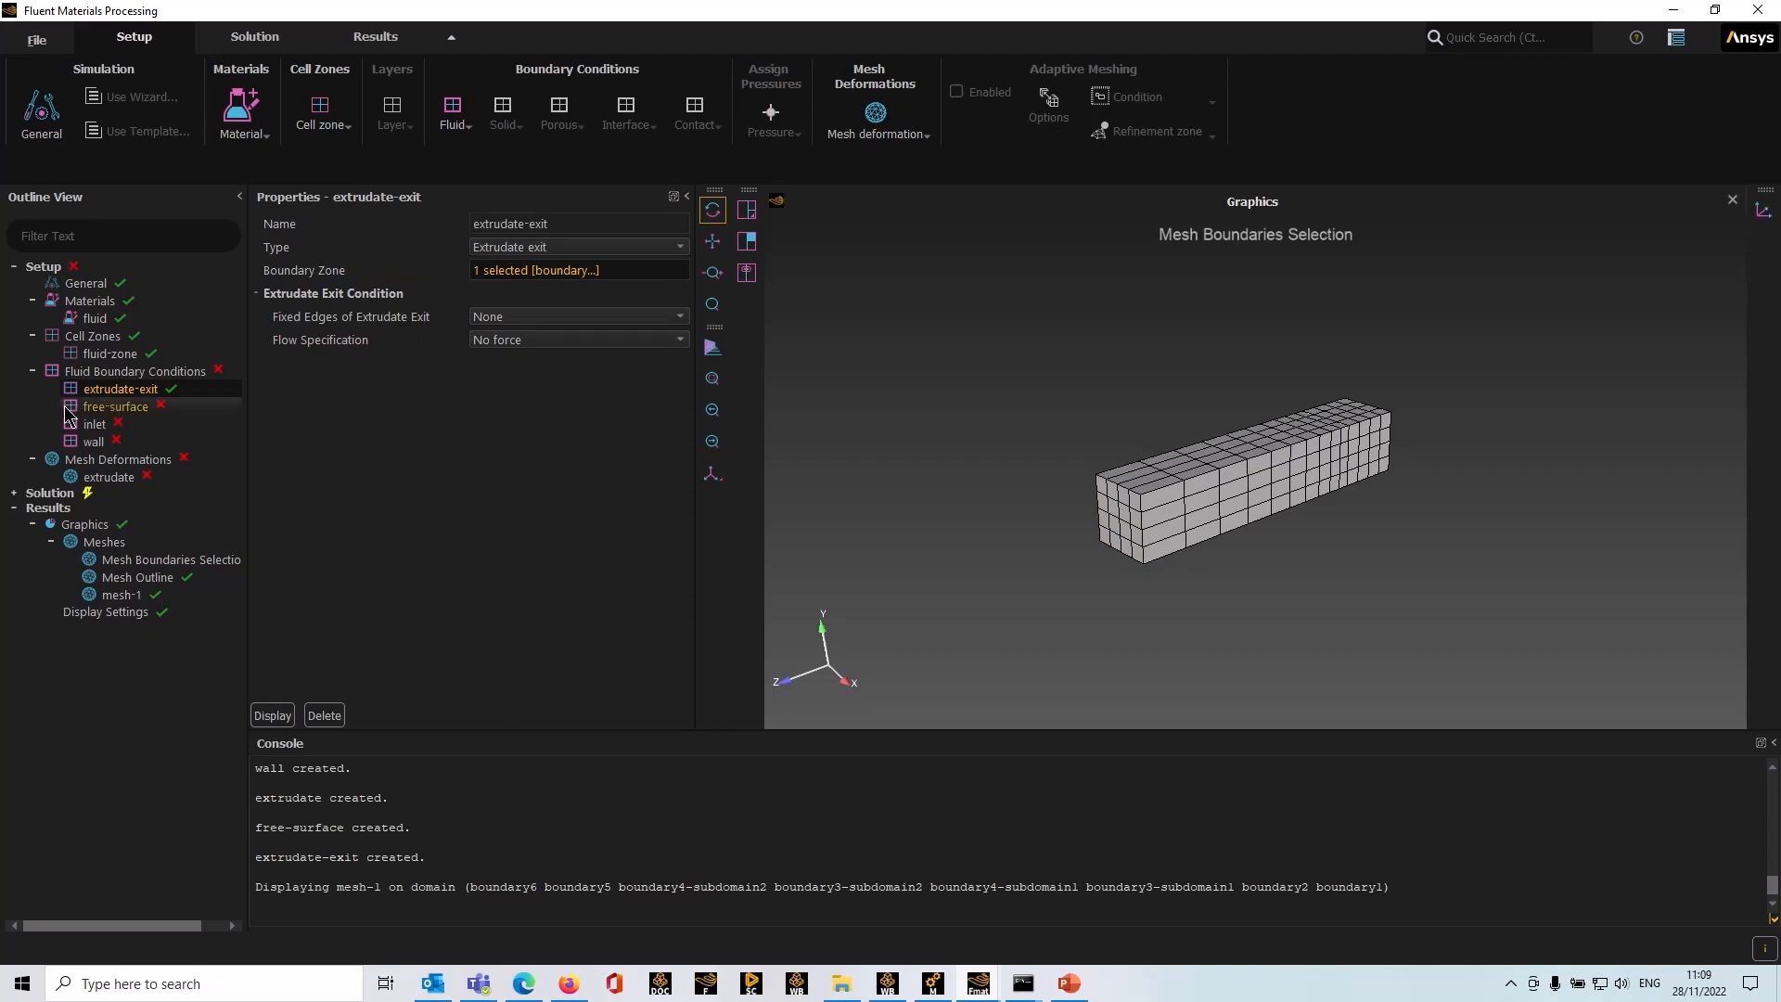
Step: Assign boundary5, the lateral faces of the extrudate region, as the free-surface boundary zone
left_click(110, 407)
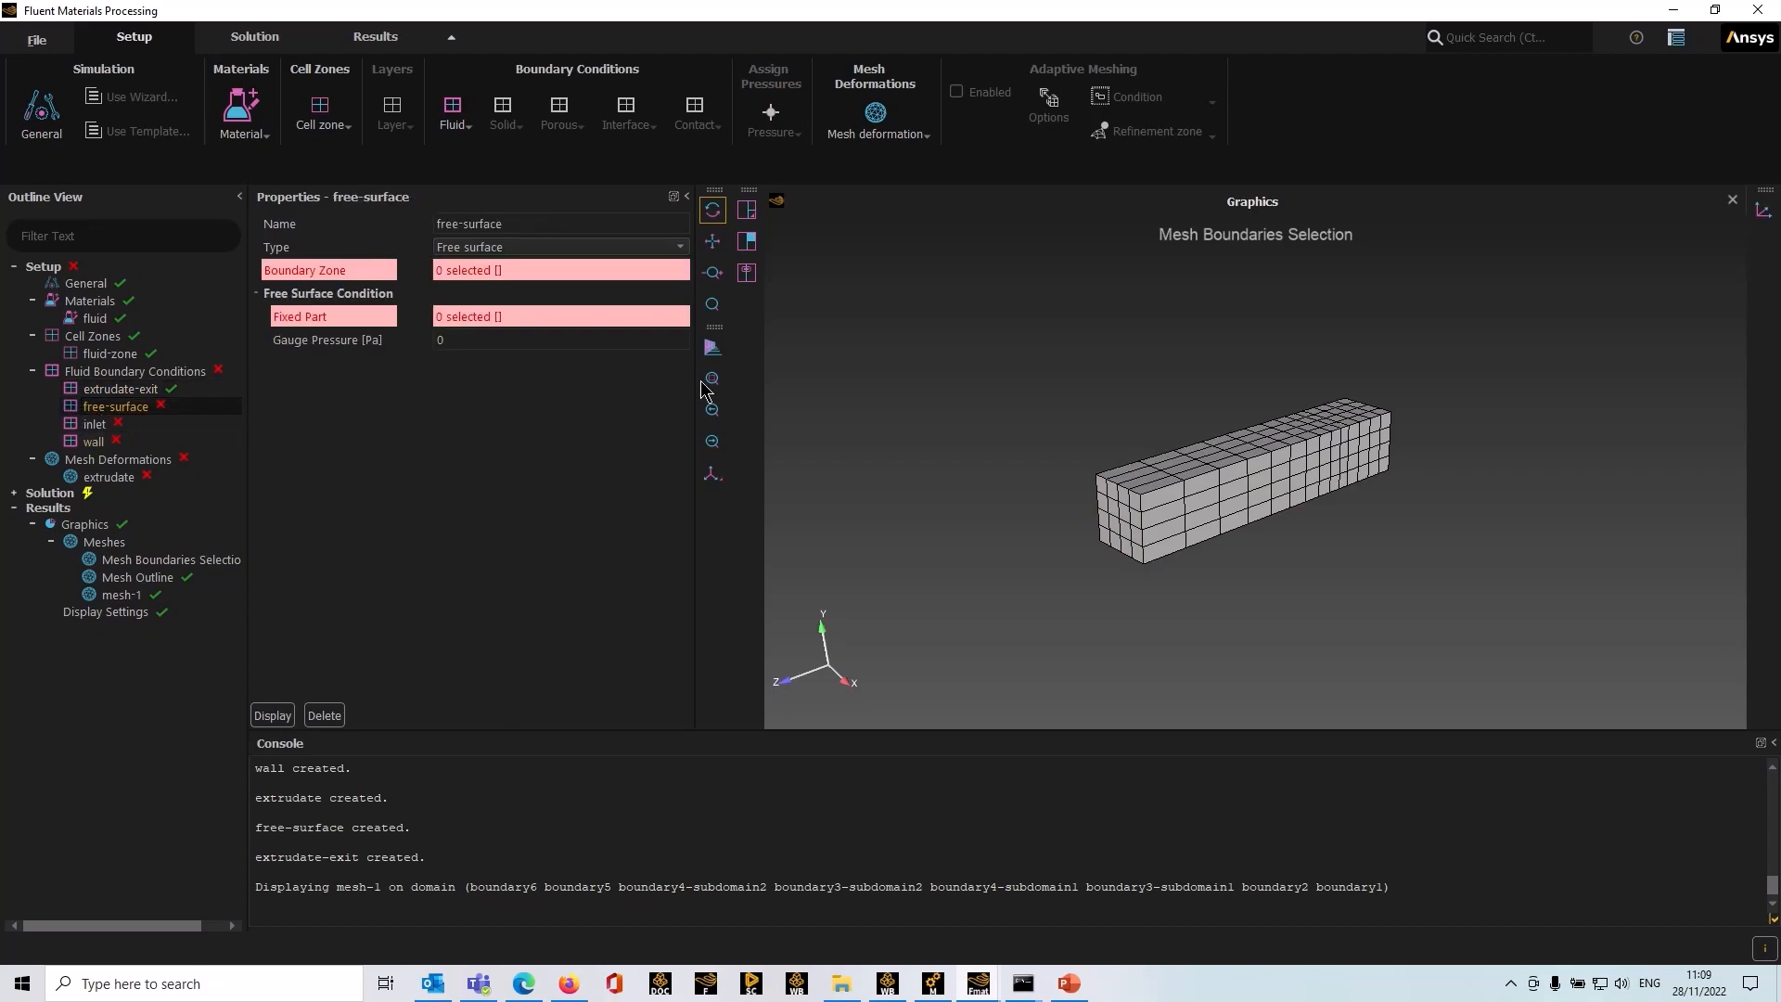
left_click_drag(1033, 597, 1345, 642)
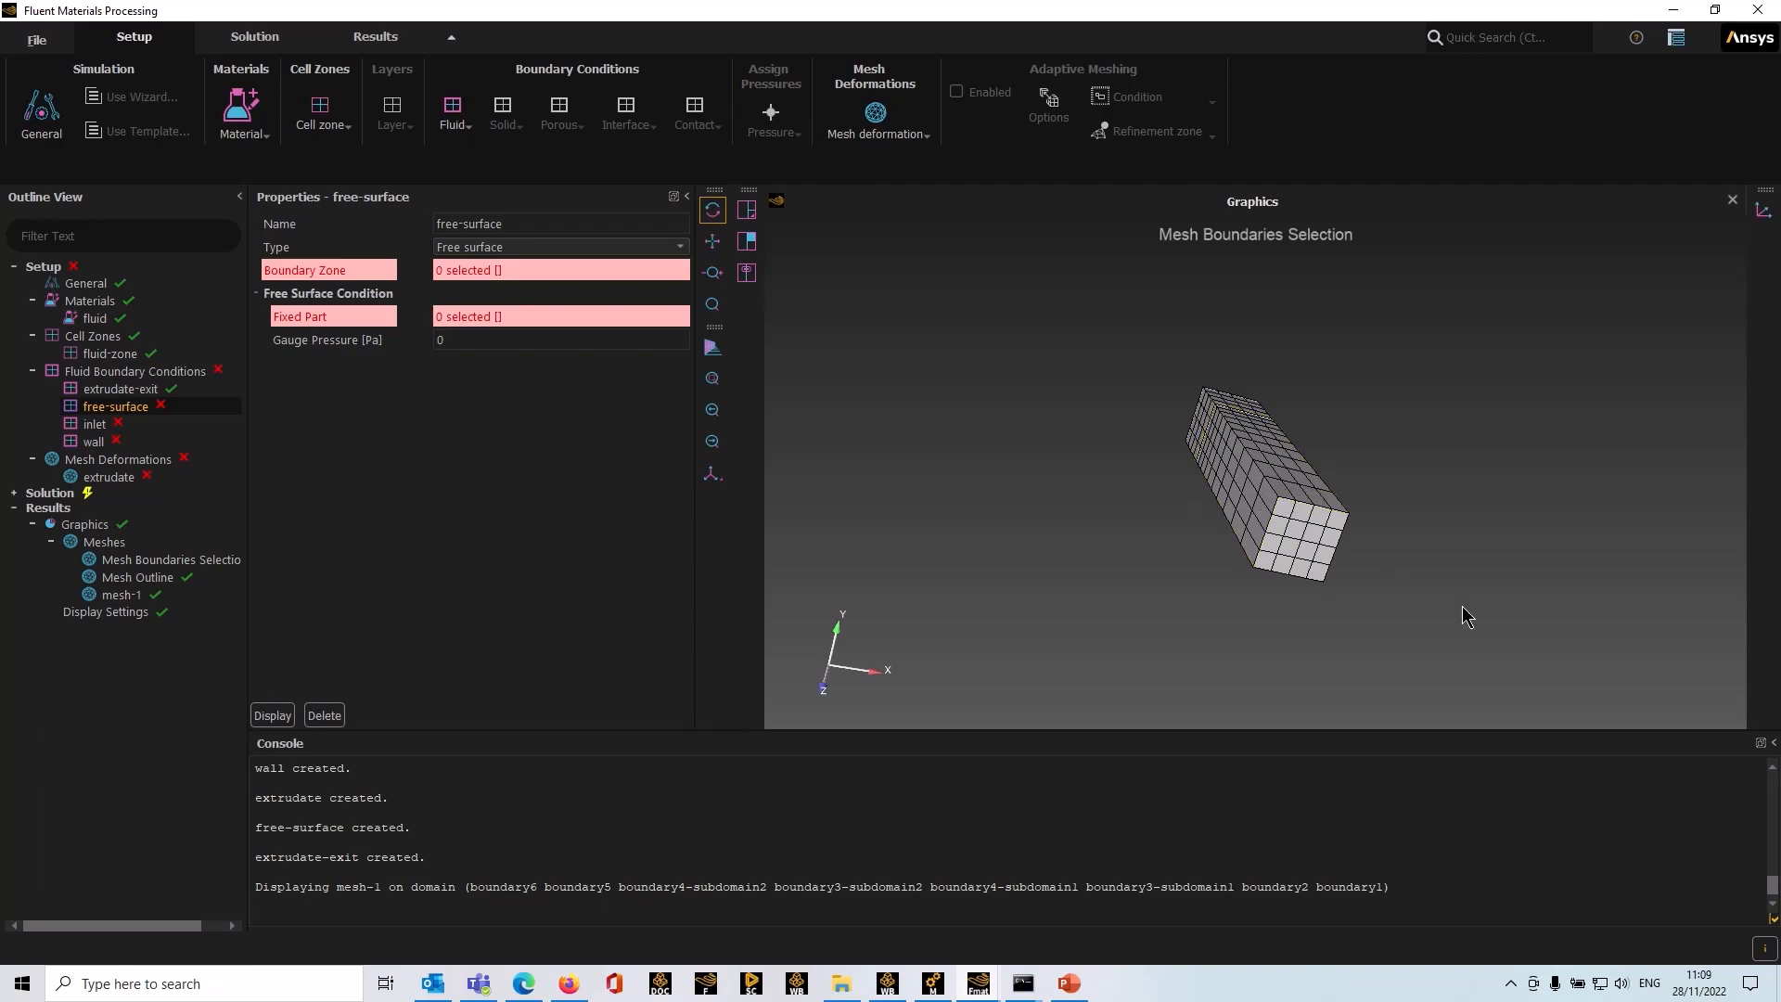
left_click_drag(1463, 616, 1521, 405)
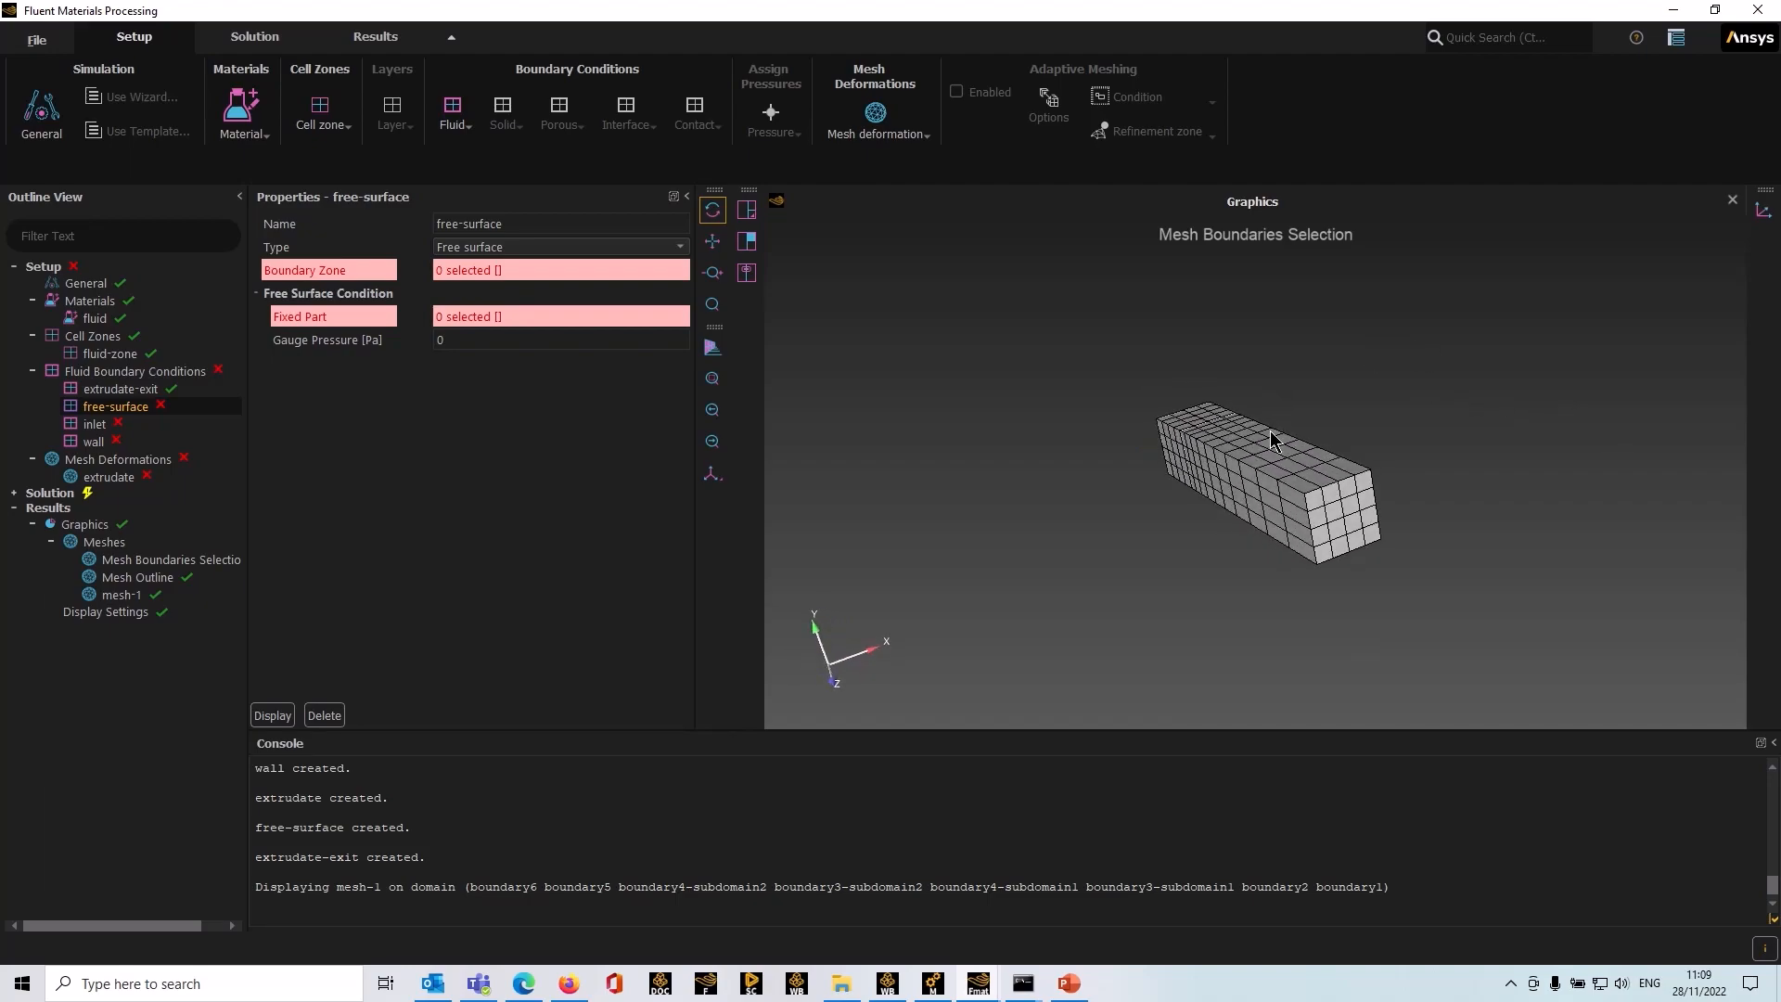
left_click(527, 269)
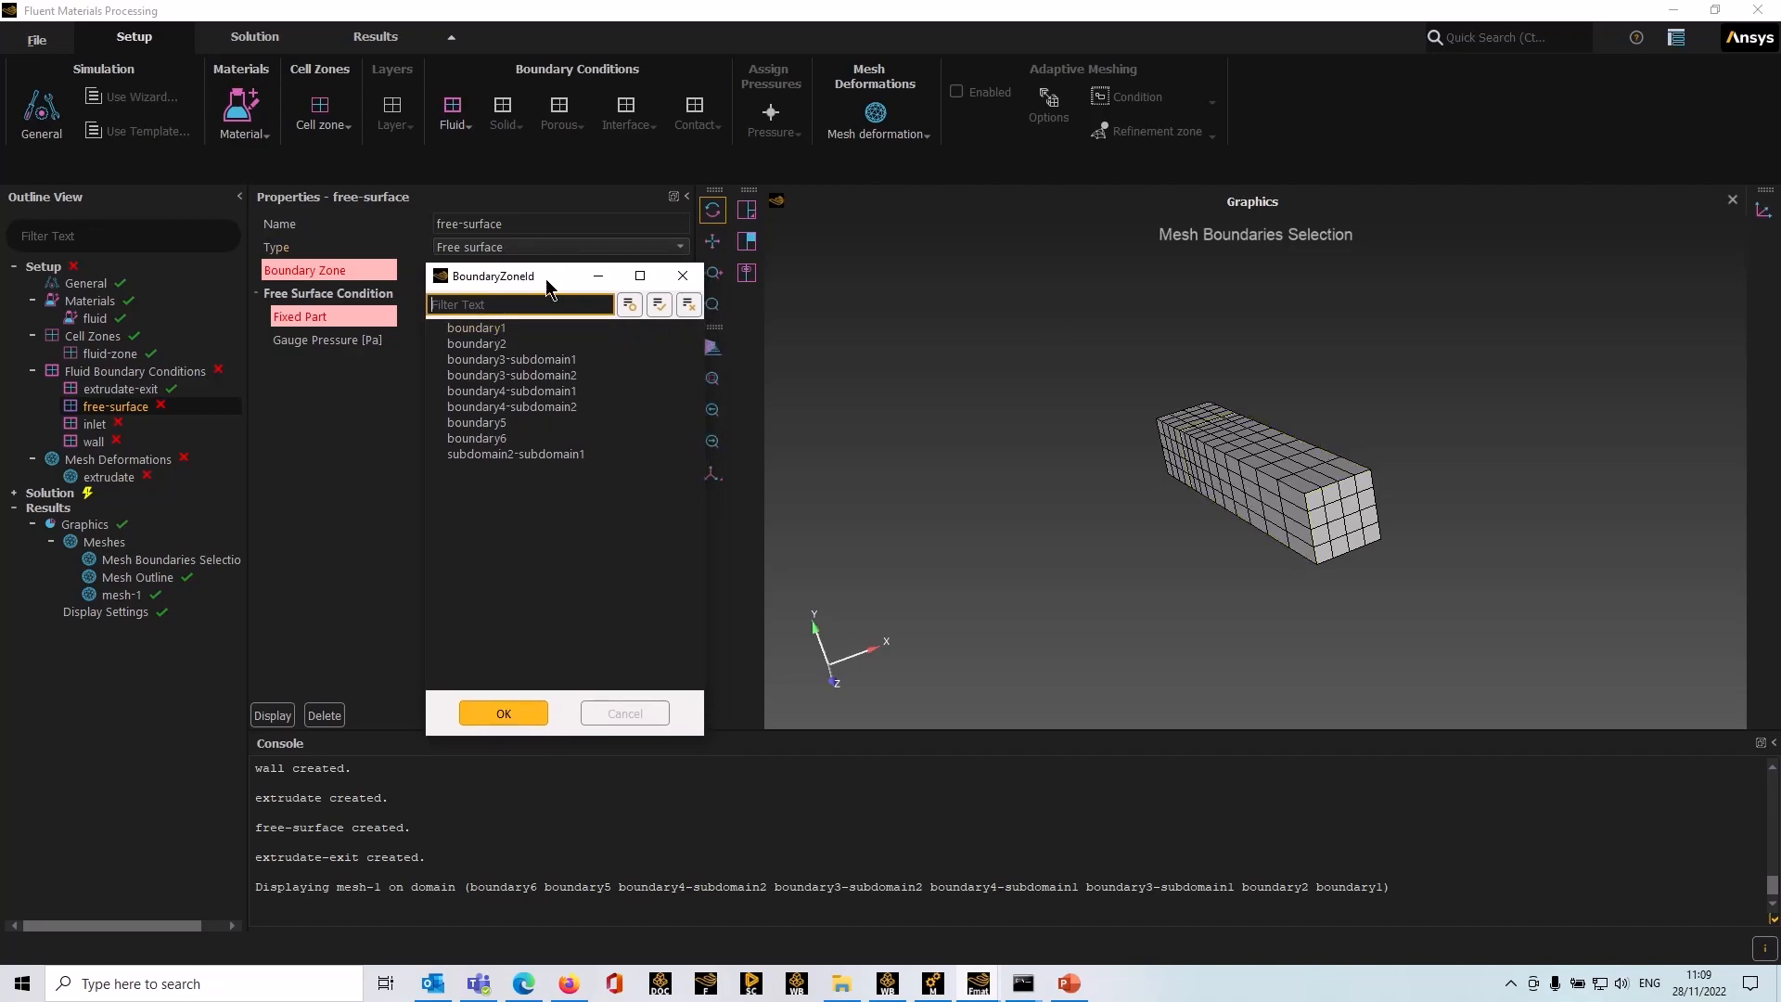
left_click(1281, 455)
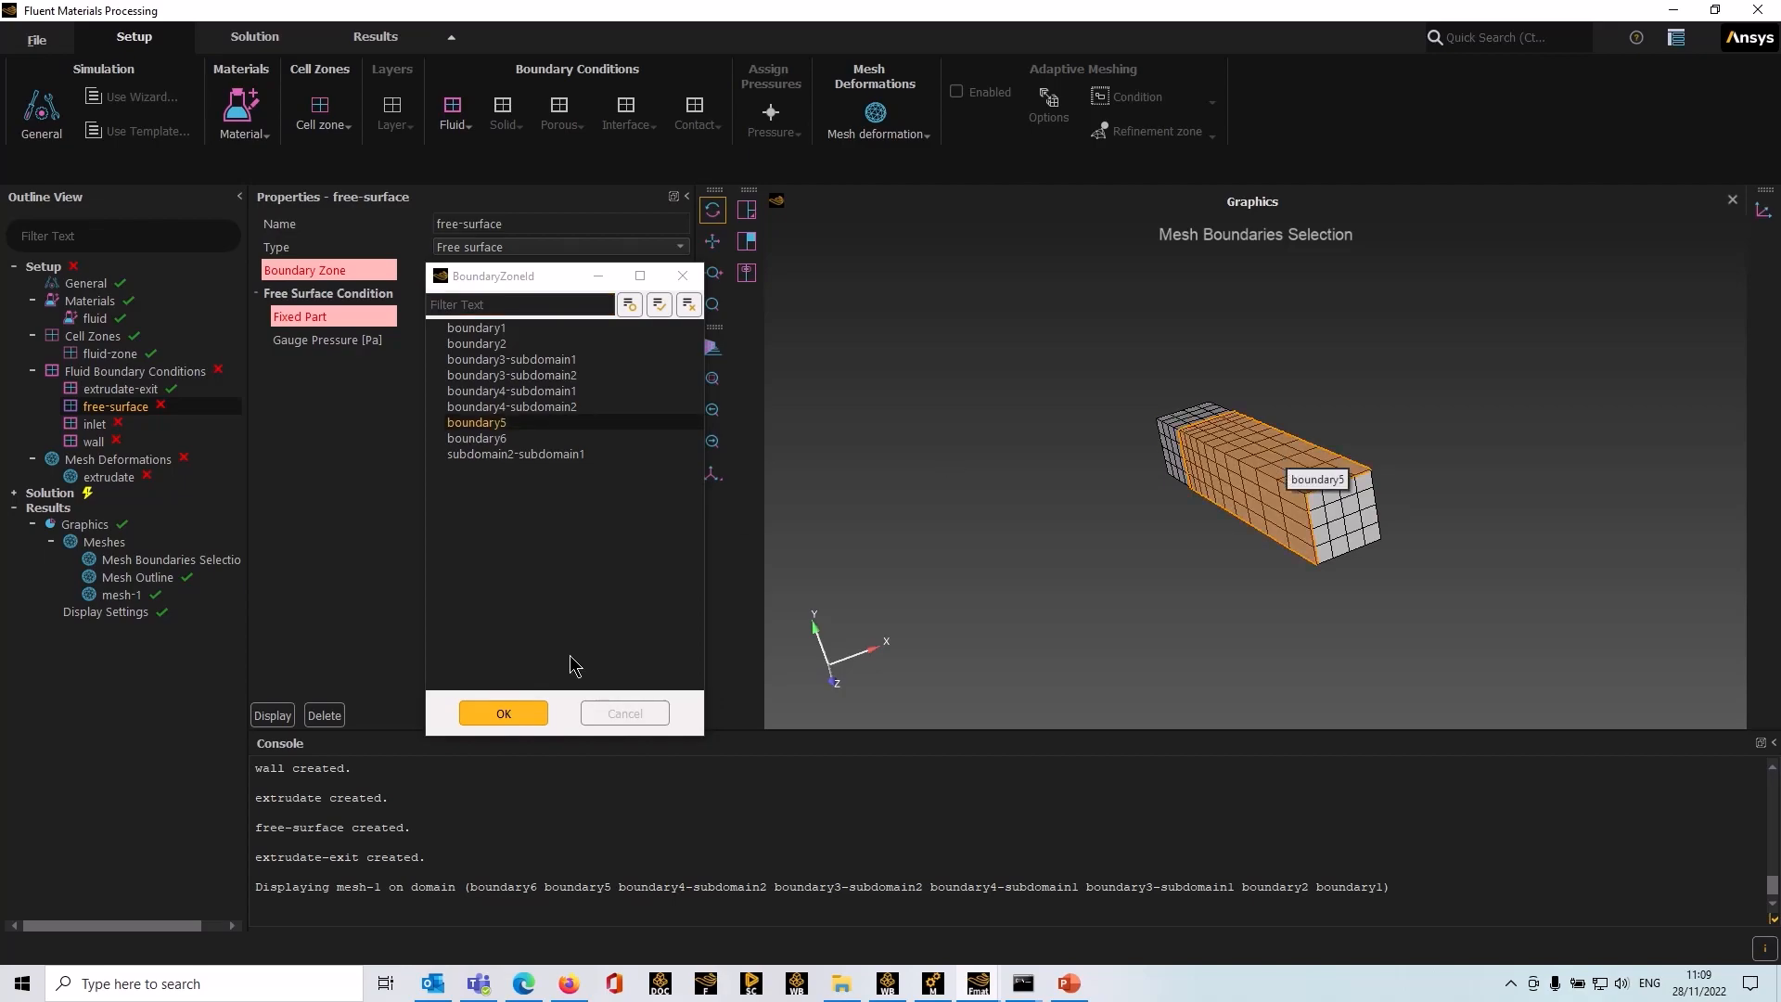
left_click(503, 712)
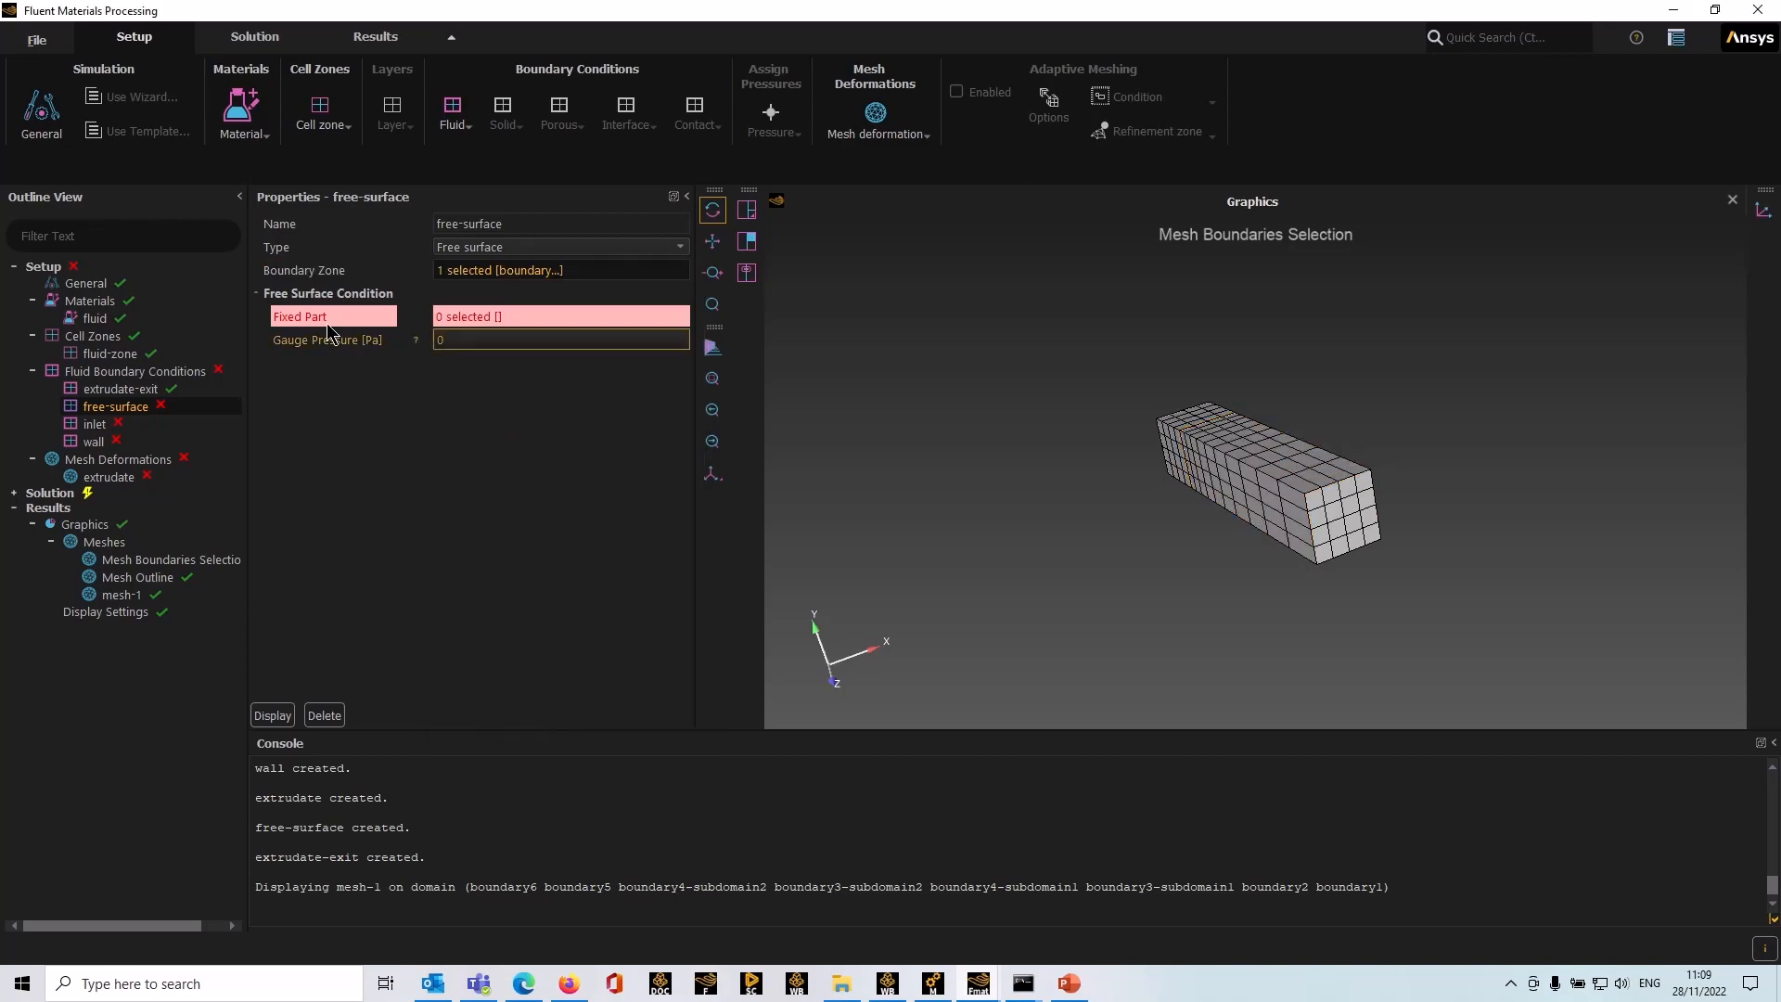
Step: Pick the cross-section face at the upstream end of the extrudate as the free surface's fixed part
left_click(477, 317)
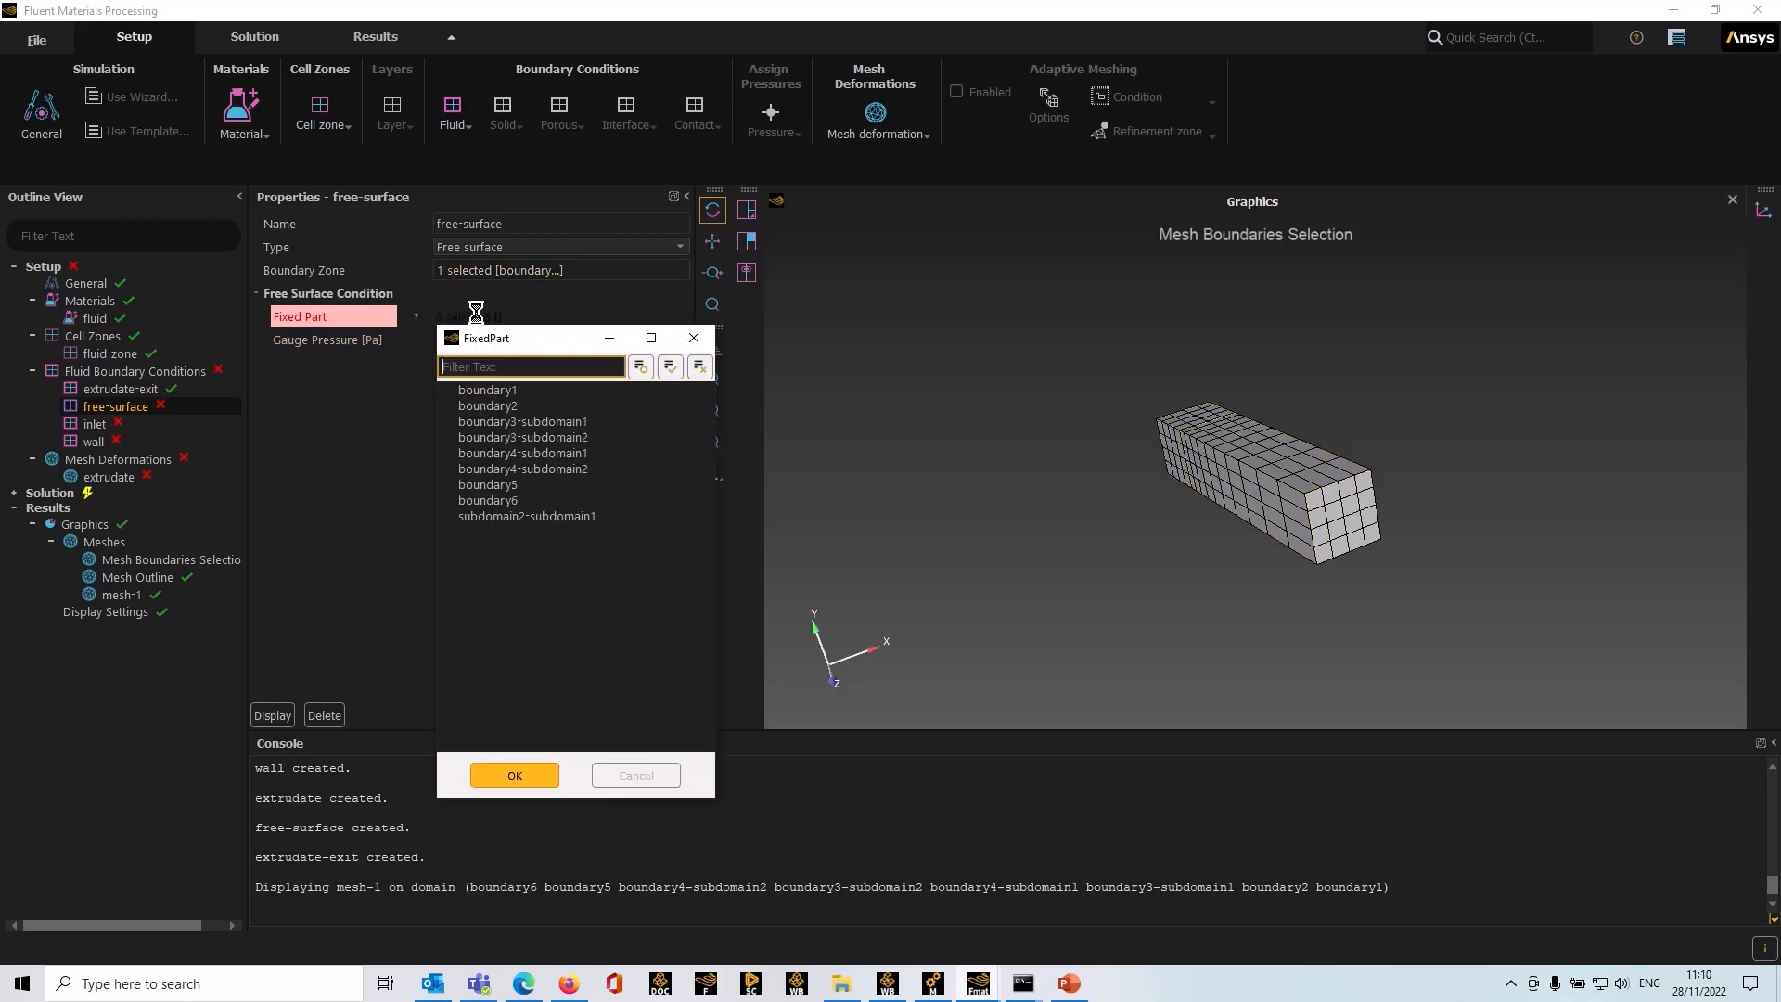
left_click(1178, 431)
left_click(519, 776)
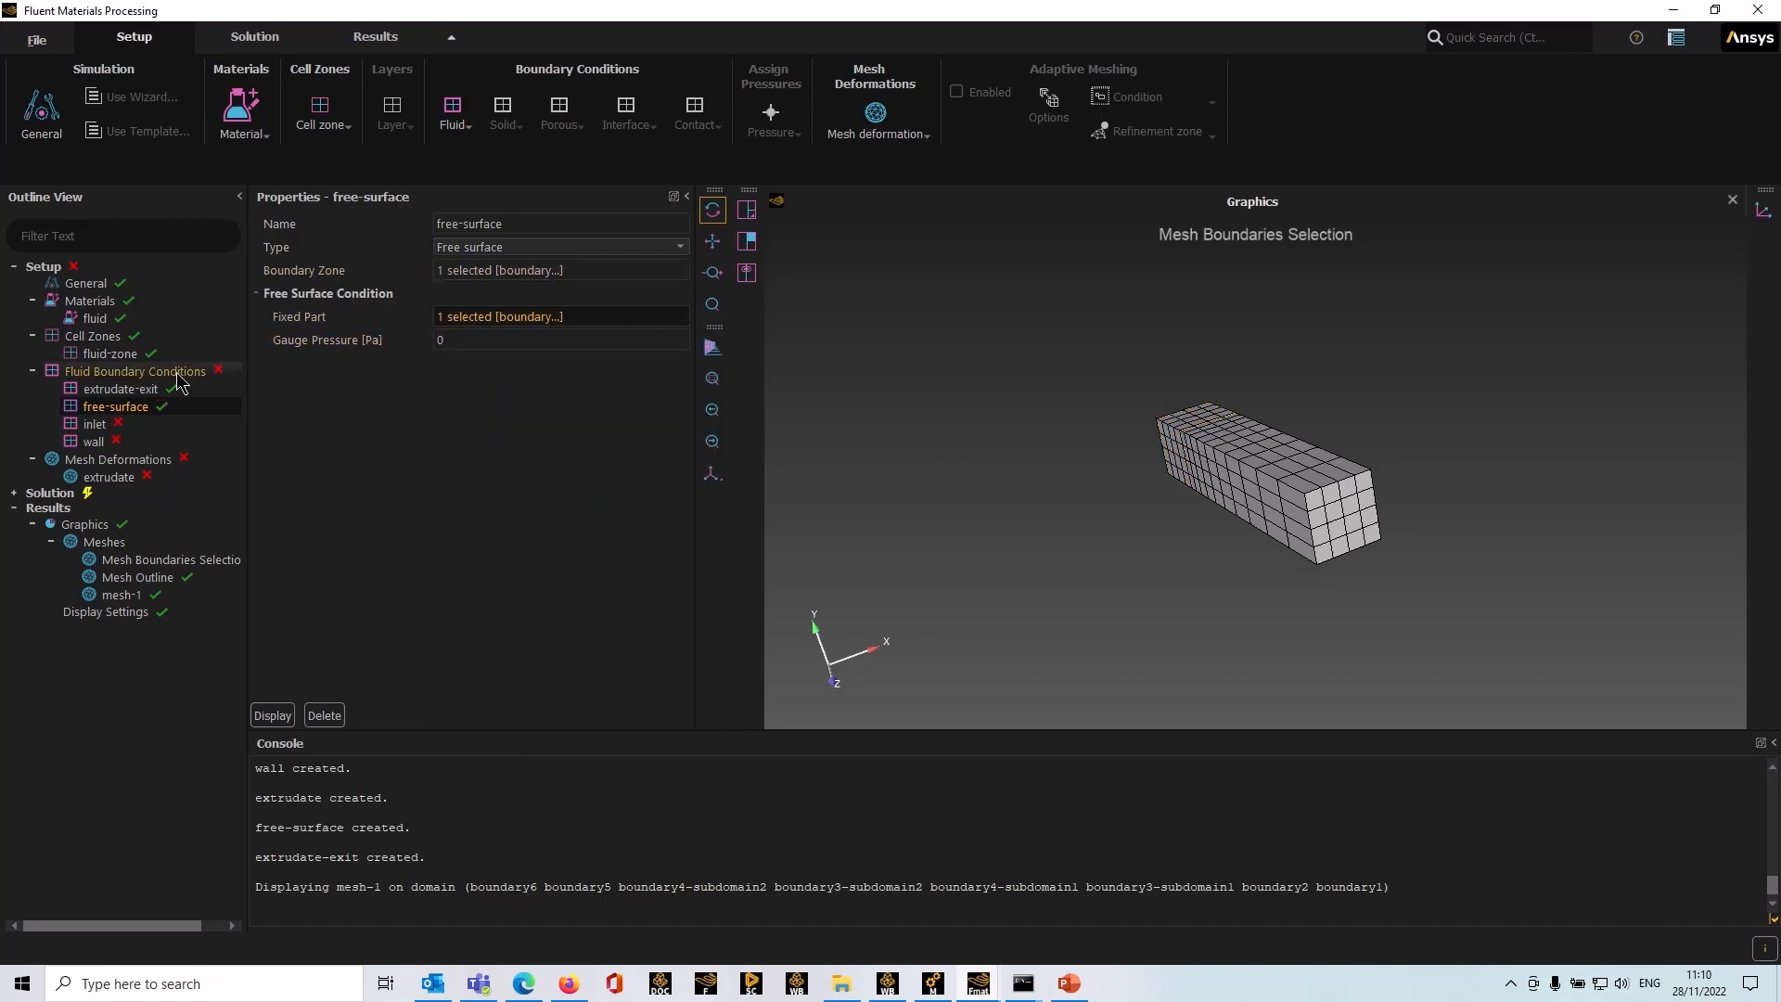
Step: Assign boundary1, the upstream end face of the die, as the inlet's boundary zone
left_click(108, 428)
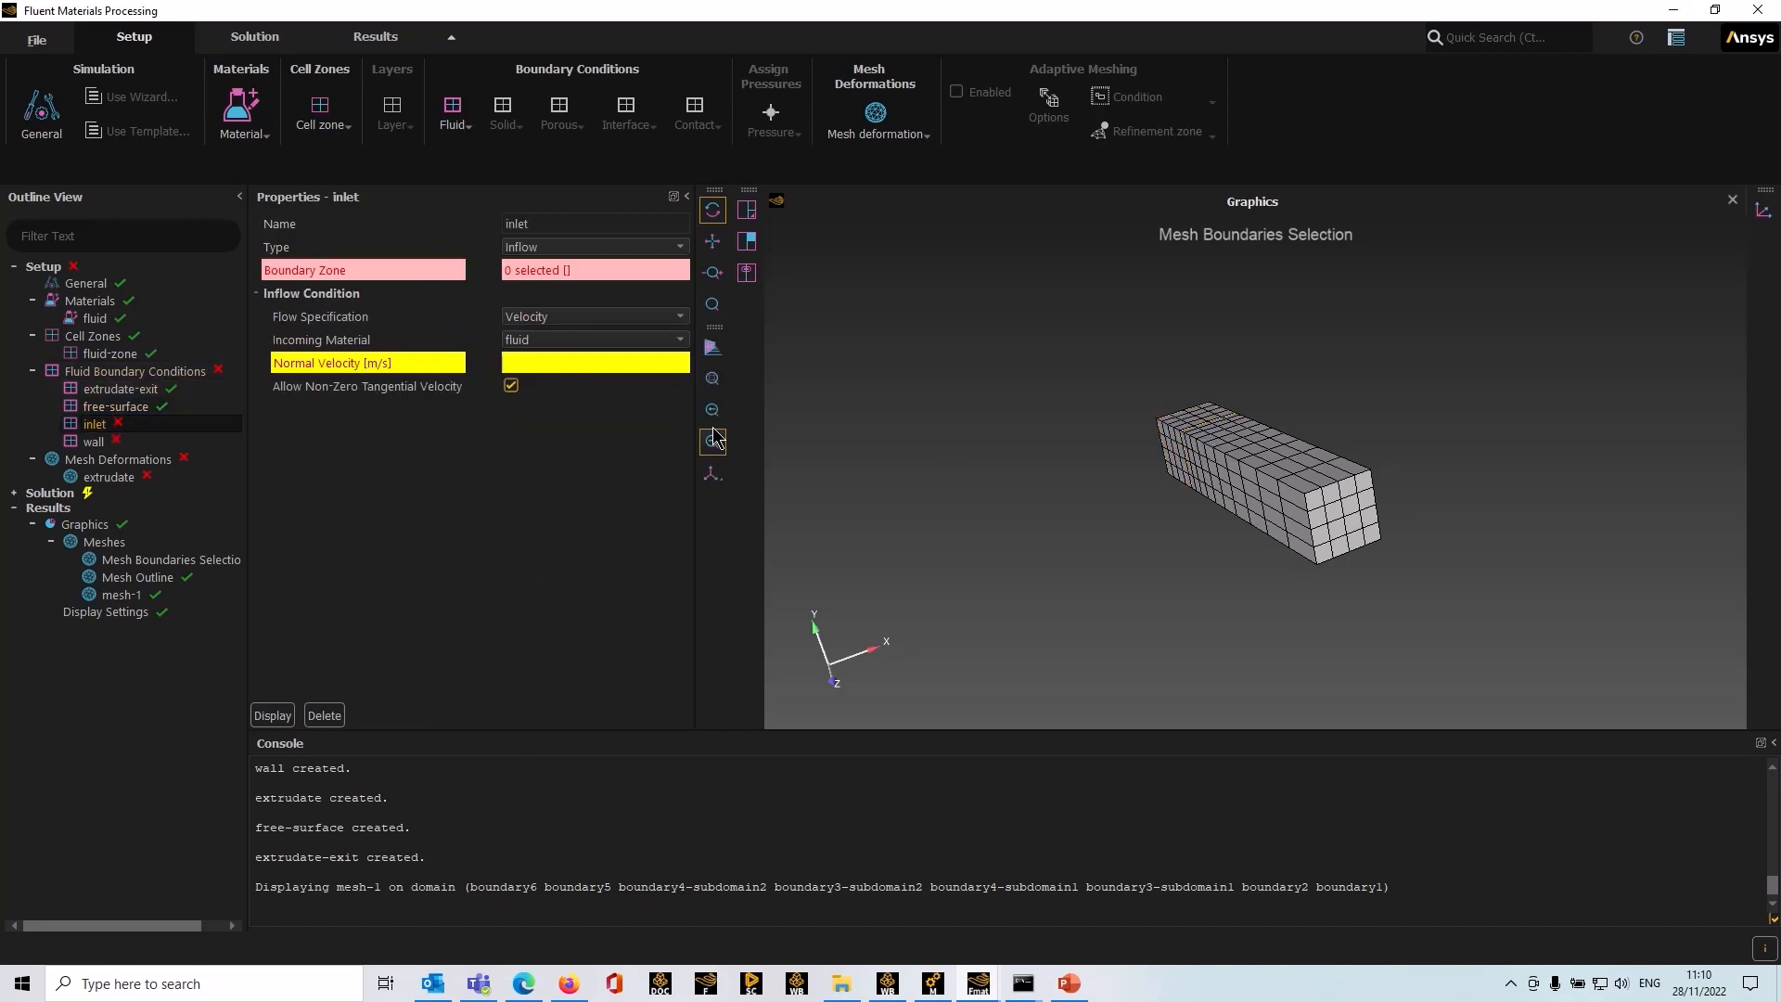
left_click(584, 268)
left_click_drag(1072, 557, 1138, 443)
left_click(1138, 444)
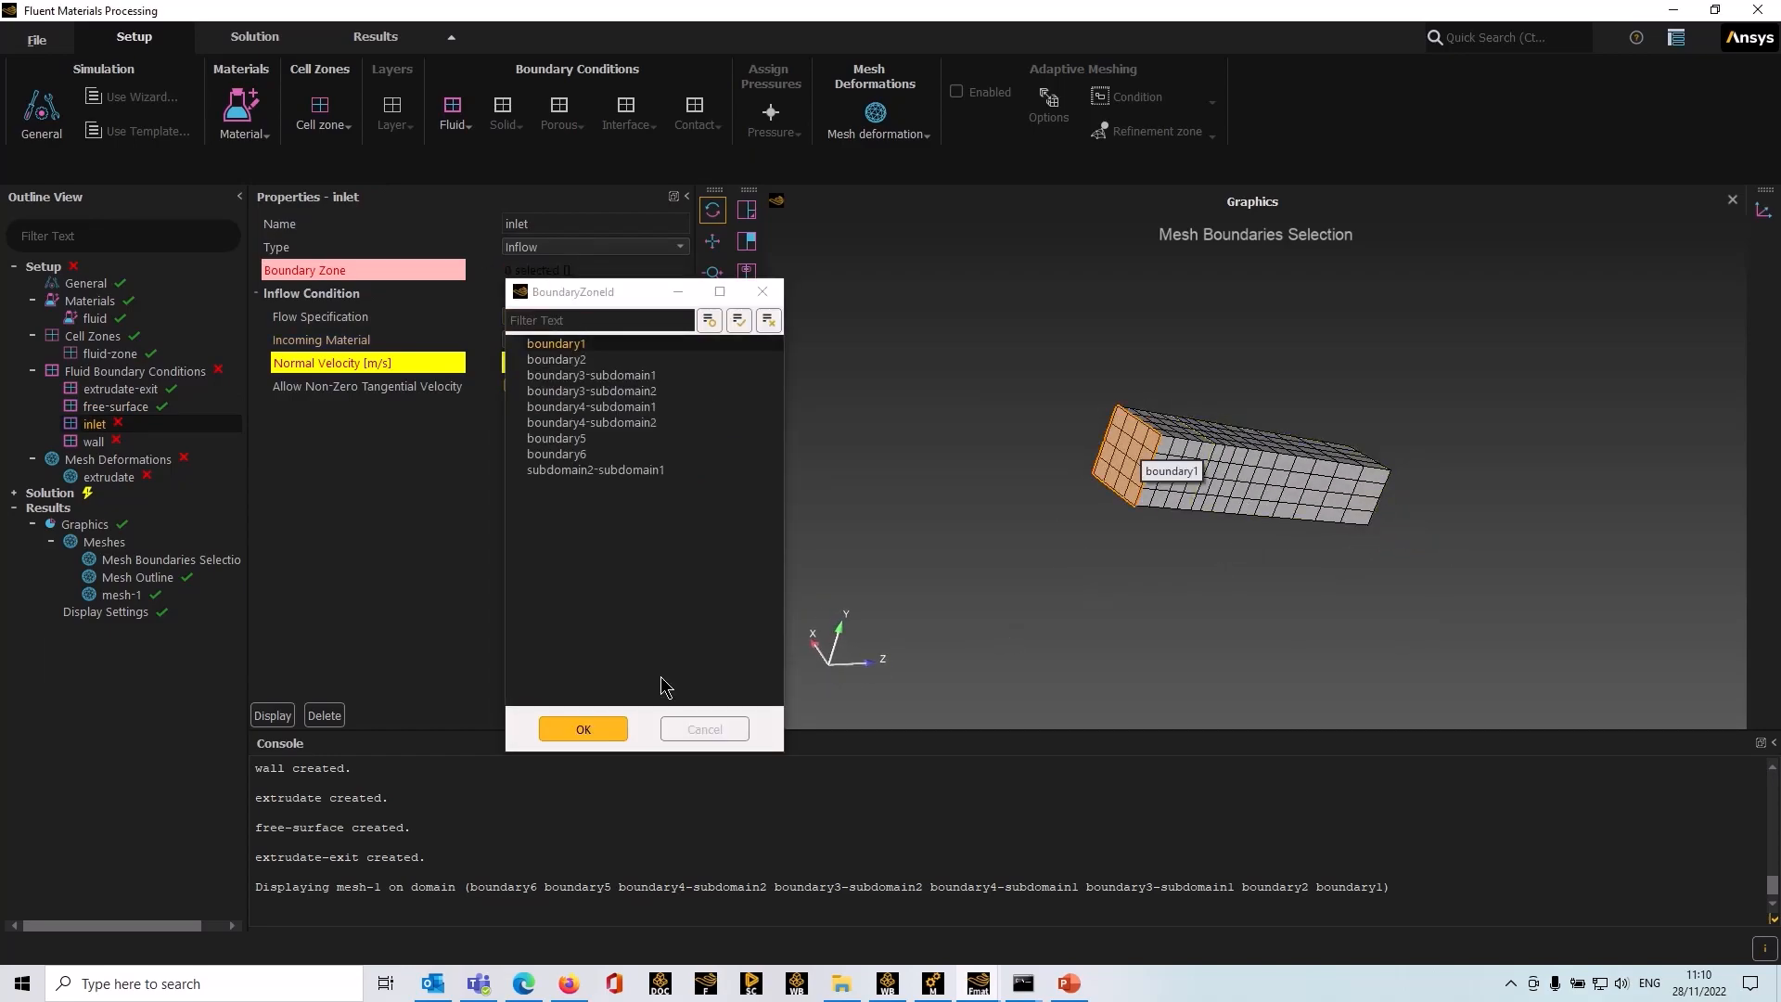
left_click(585, 730)
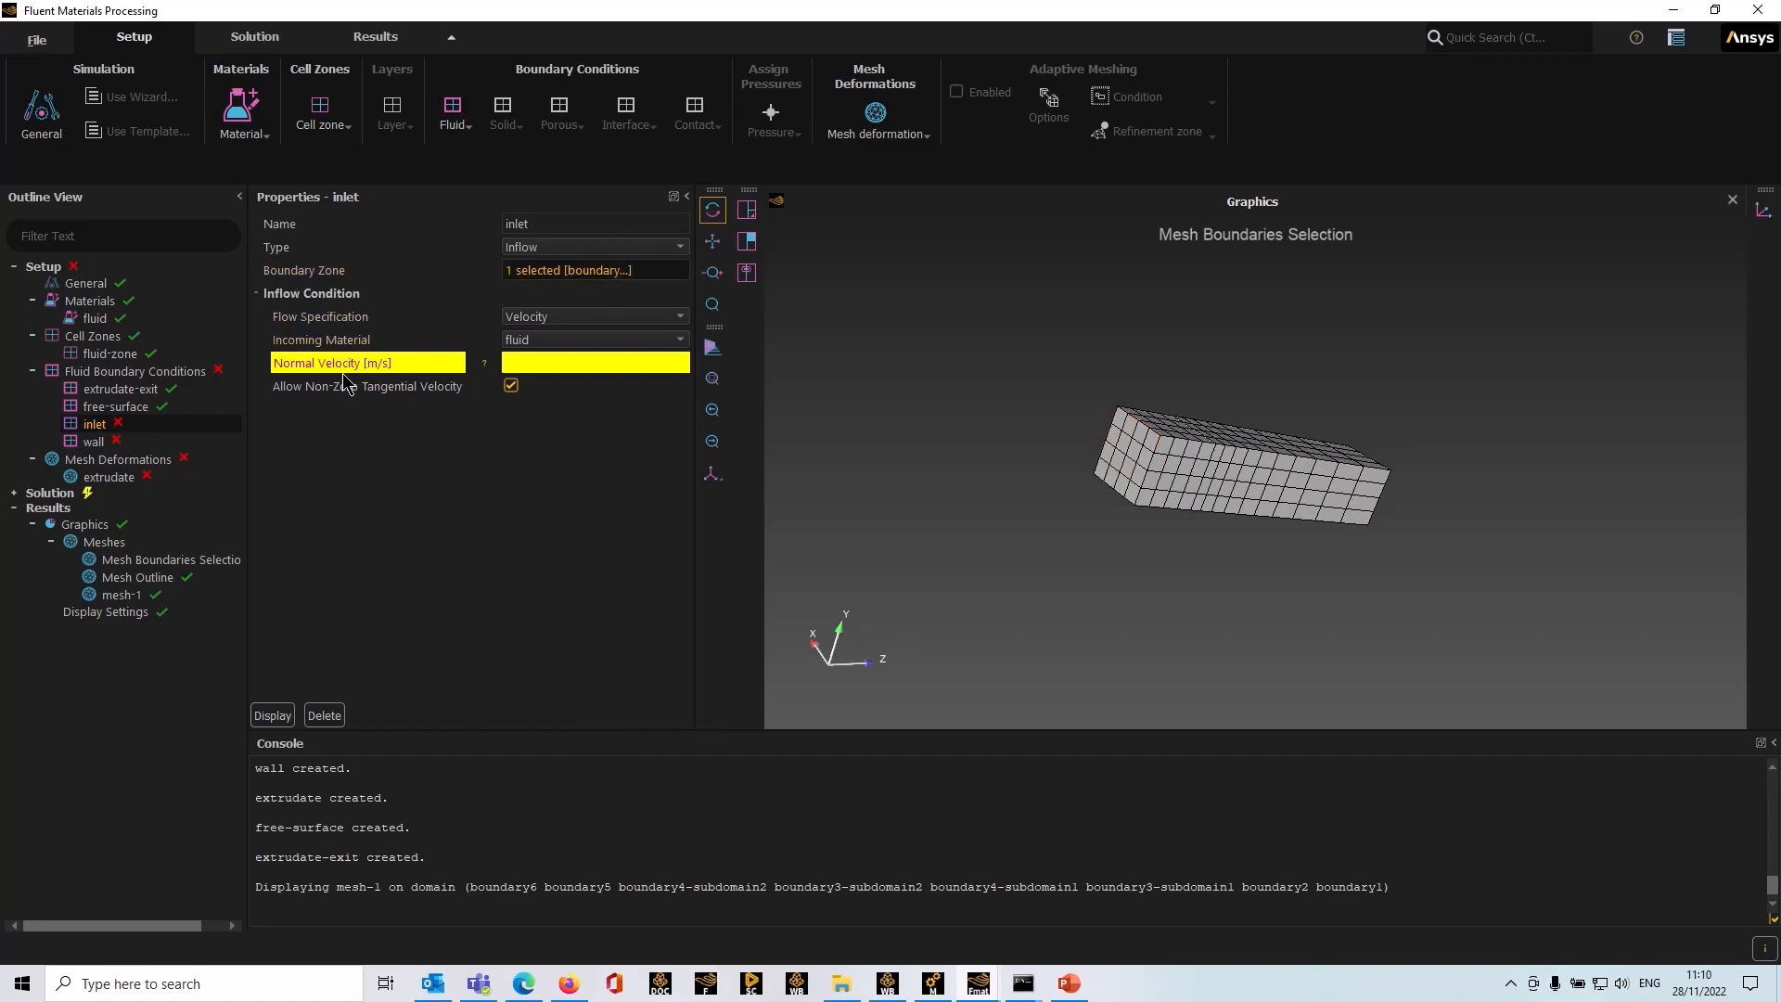
Step: Set the inlet's flow specification to Volume flow with a volume flow rate of 0.00001 m^3/s
left_click(679, 317)
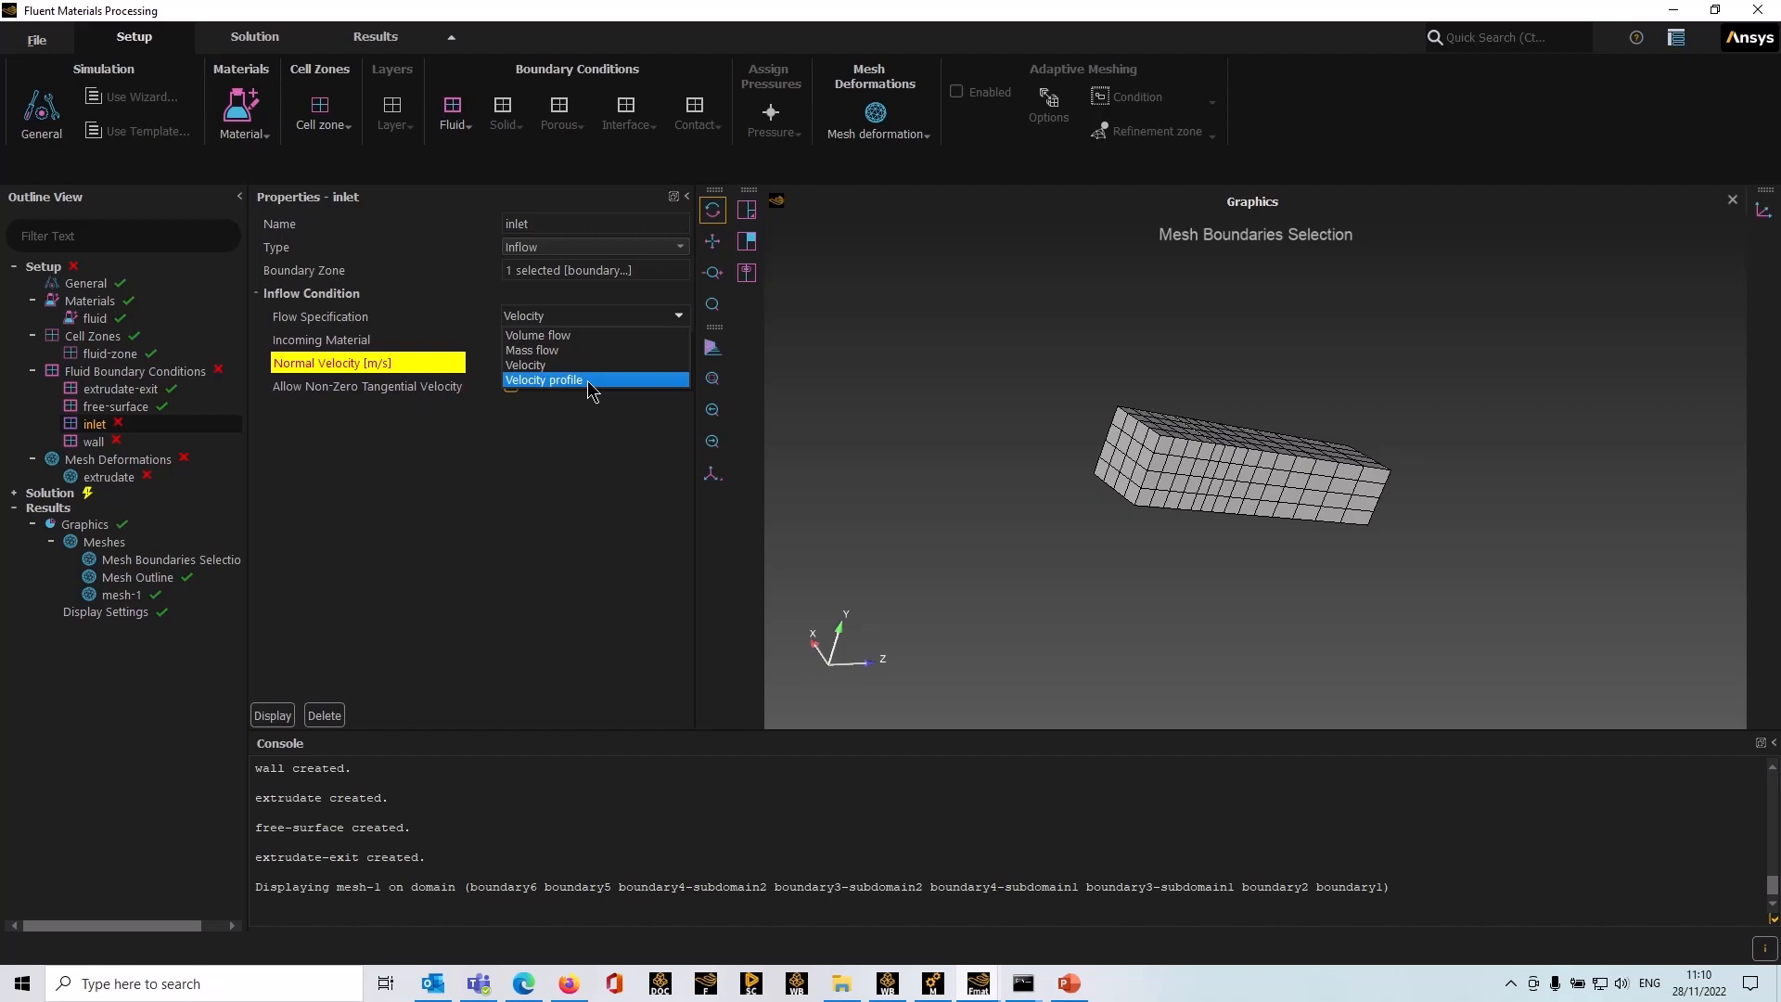
left_click(565, 336)
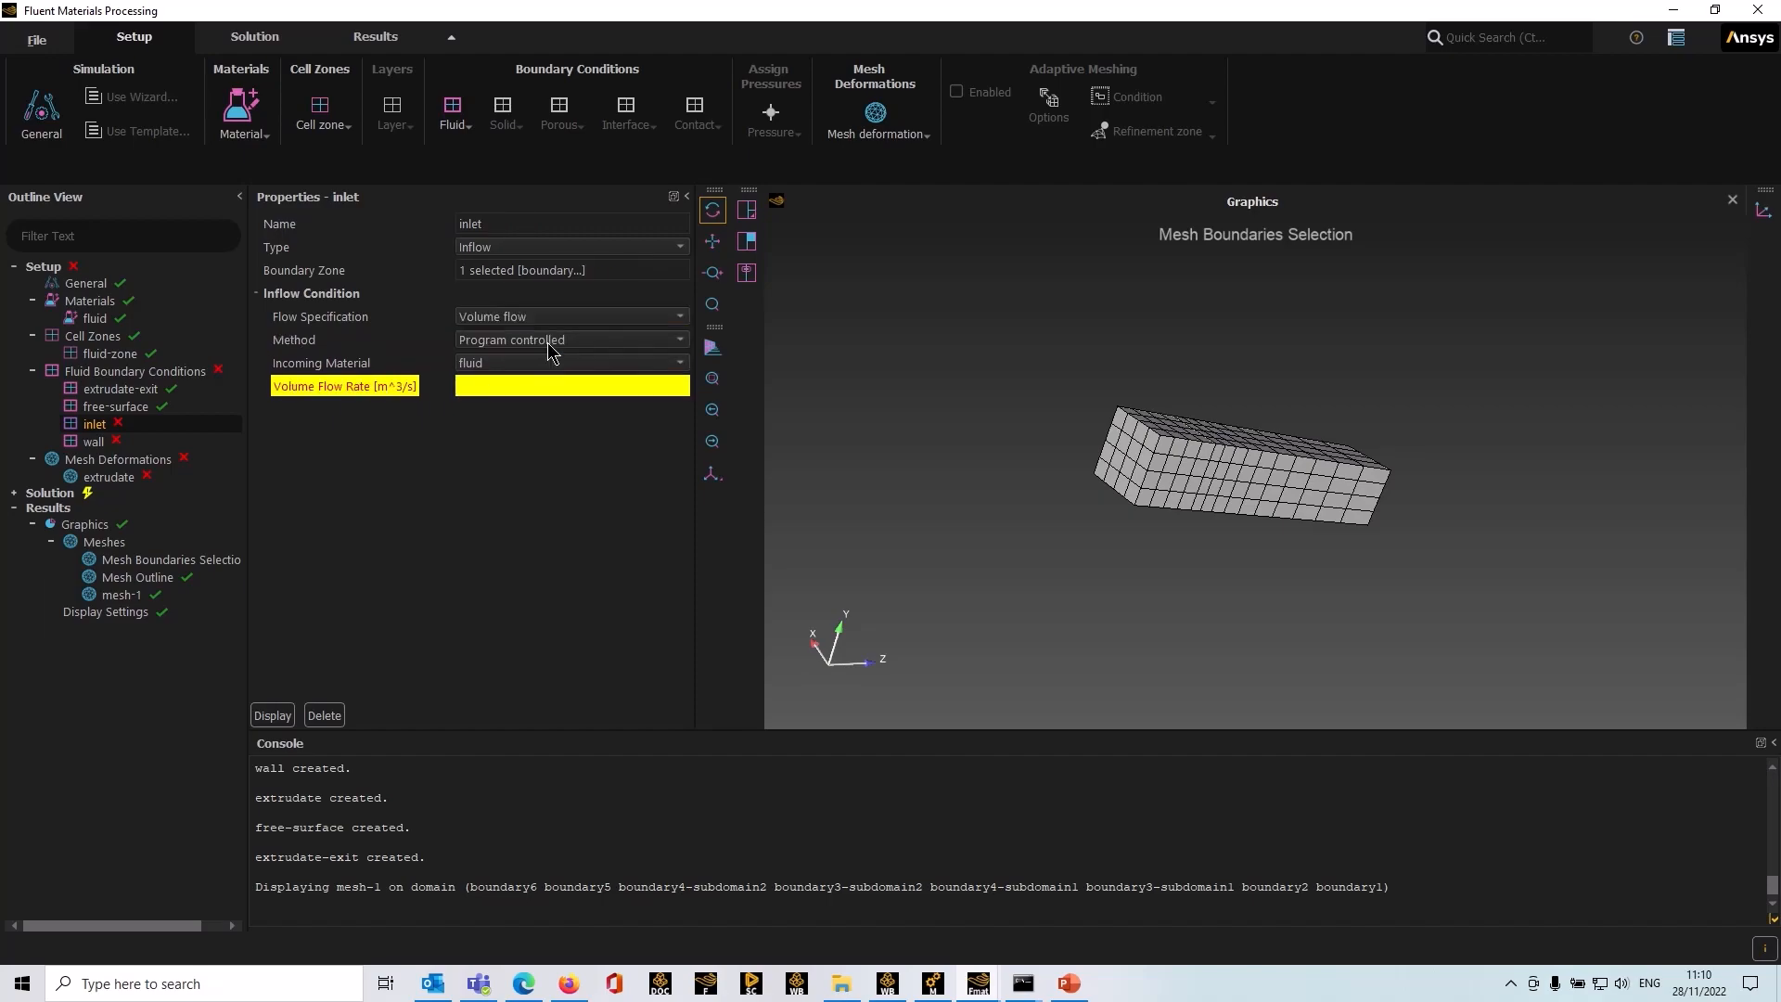
left_click(504, 387)
type("0.")
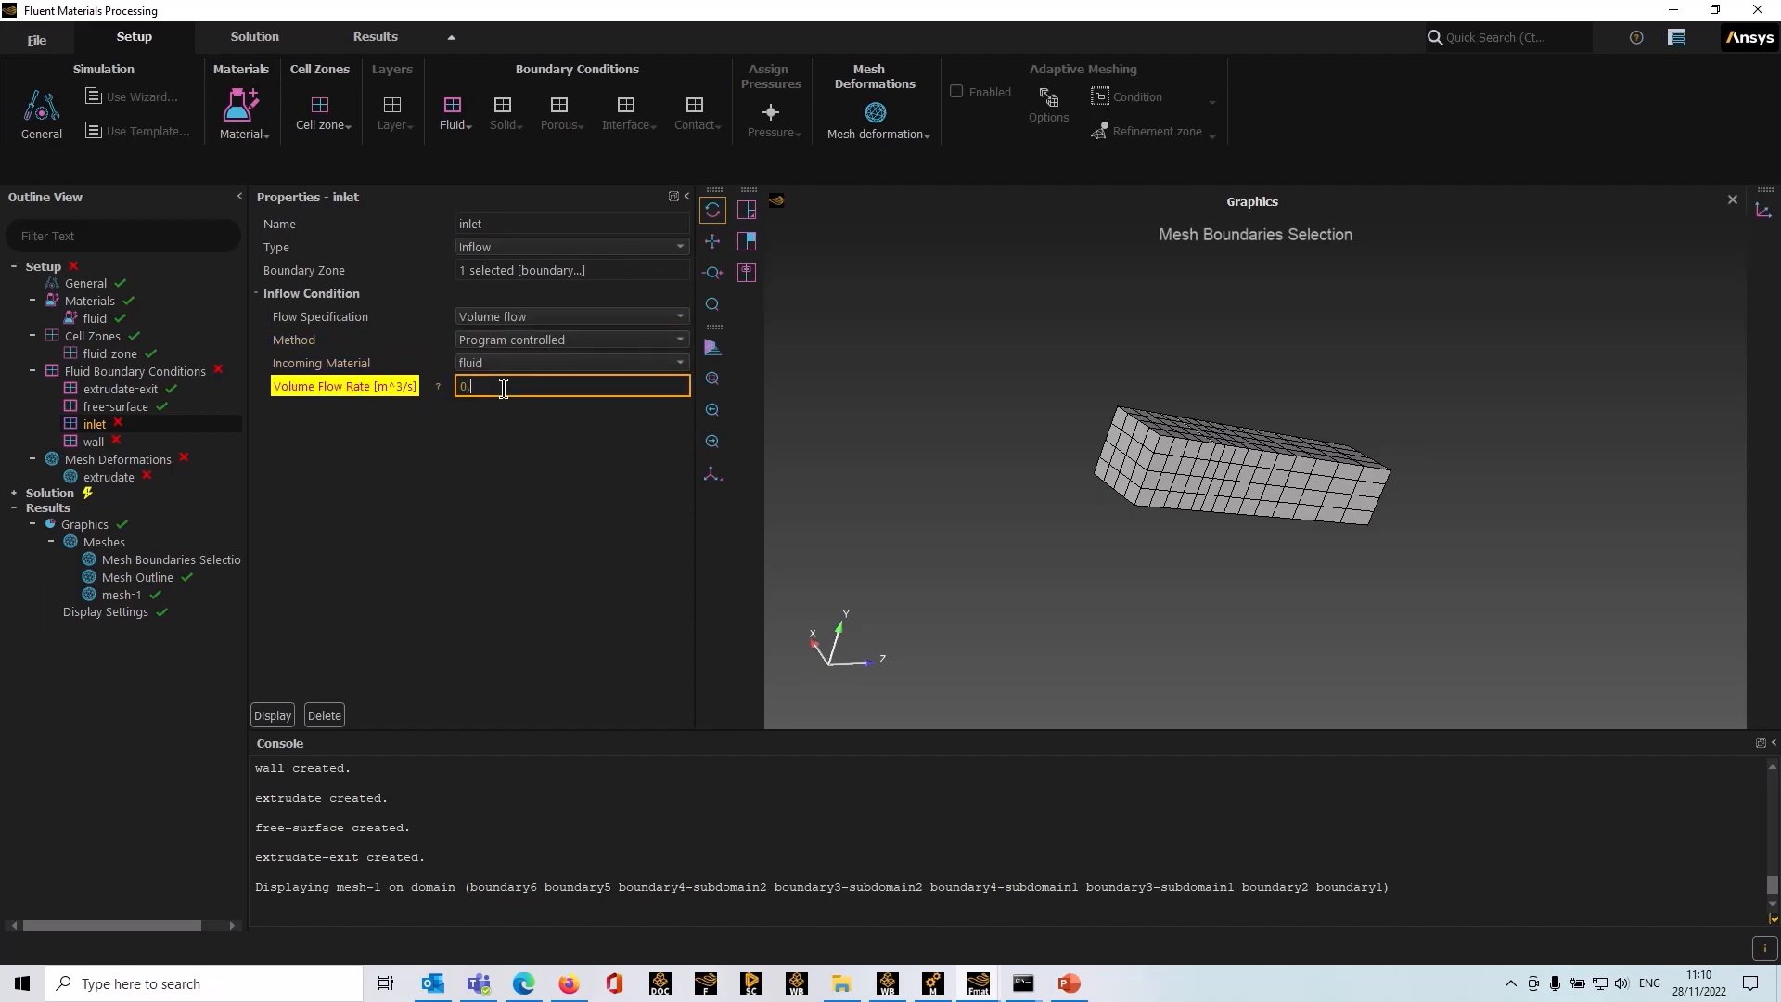
type("00001")
key("Return")
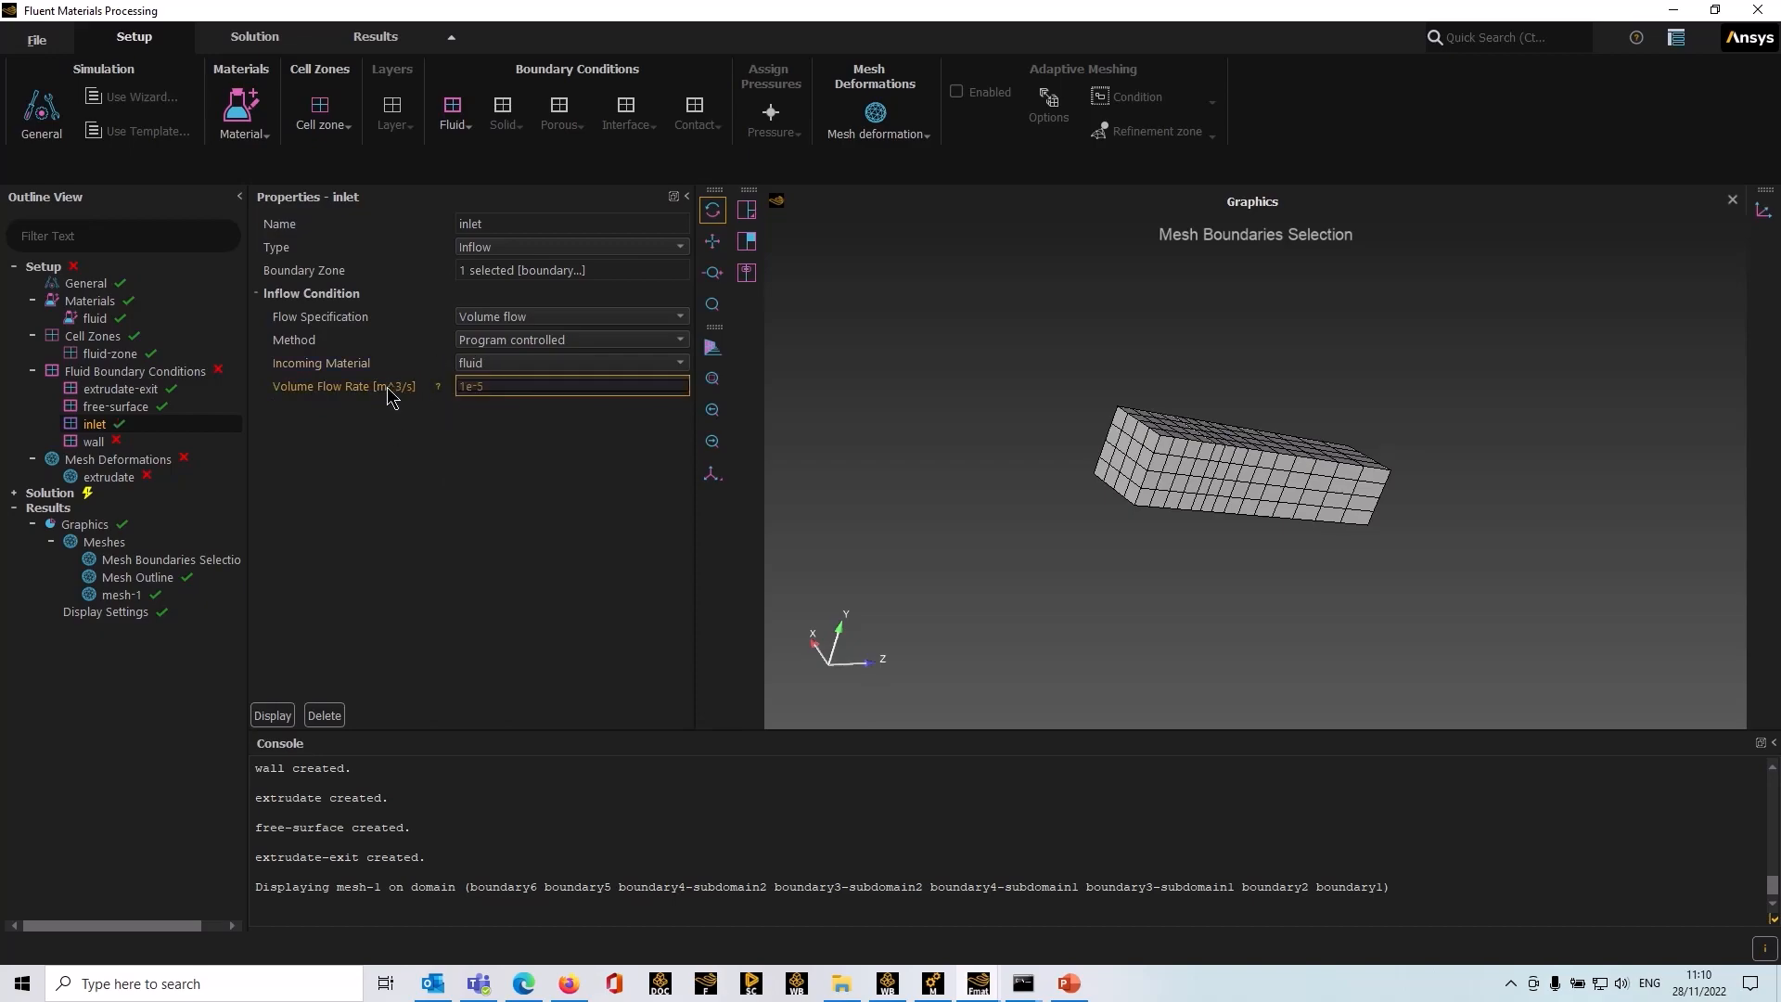
Step: Assign boundary2, the lateral faces of the die region, as the wall's boundary zone
left_click(94, 442)
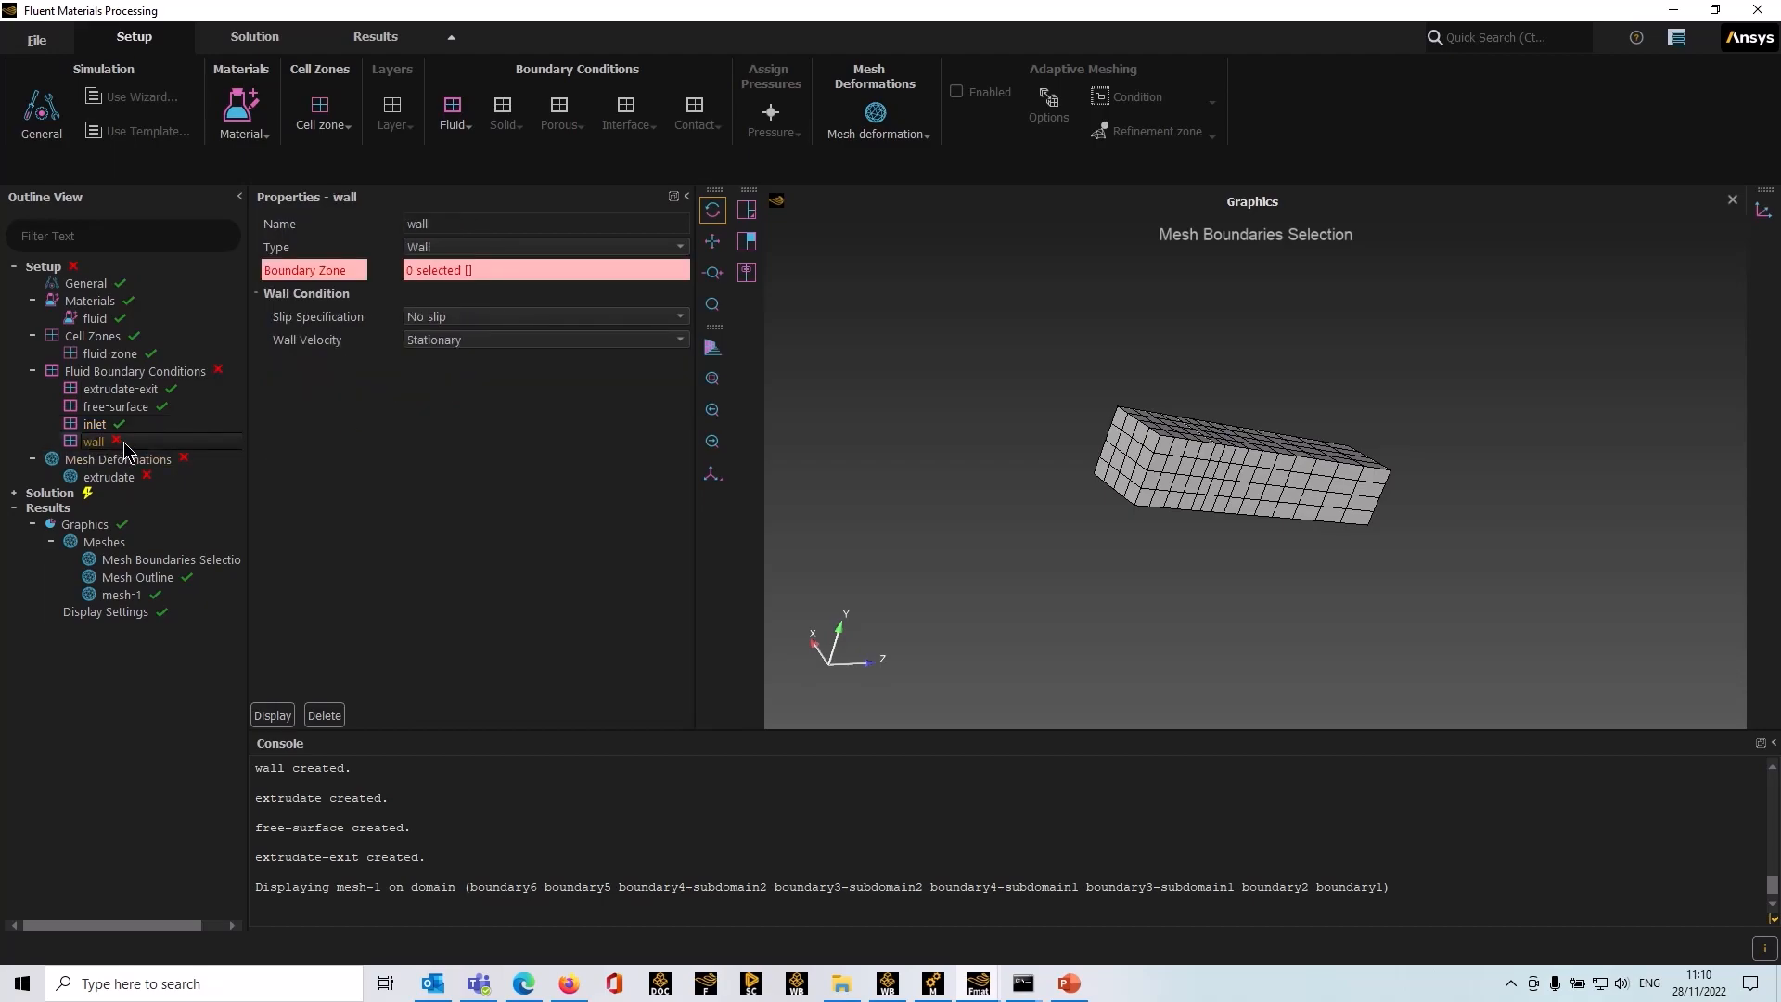
left_click(1180, 470)
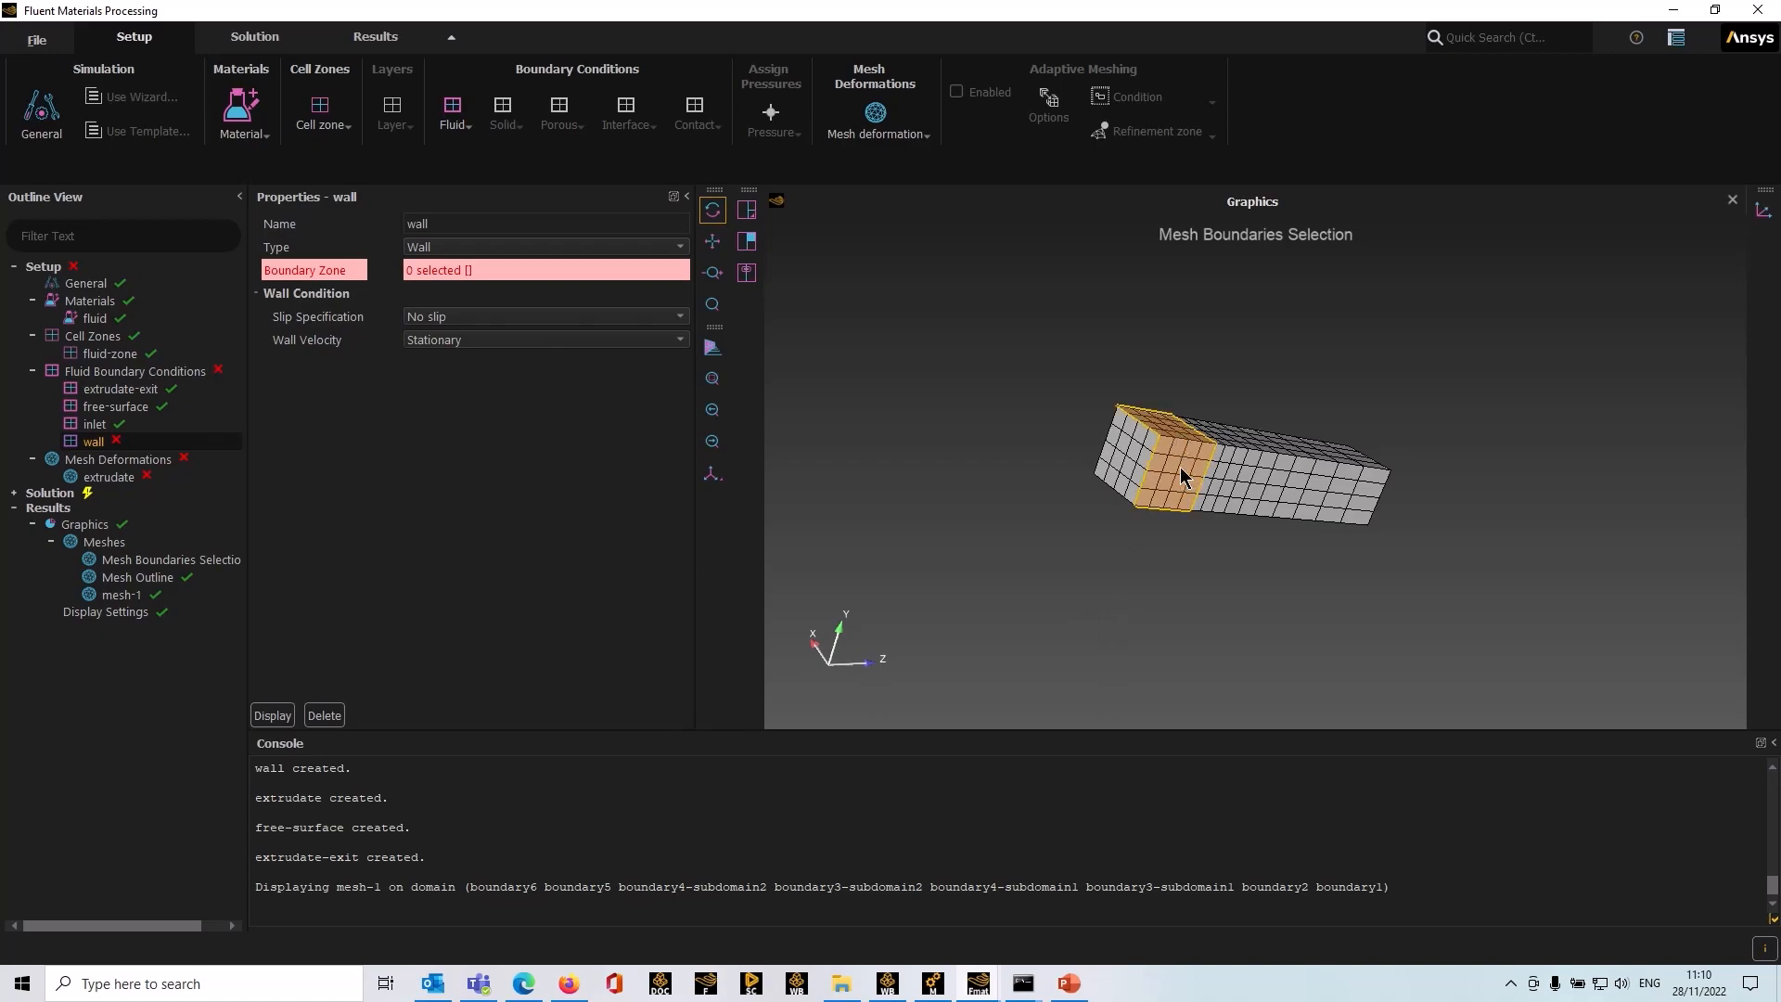
left_click(547, 270)
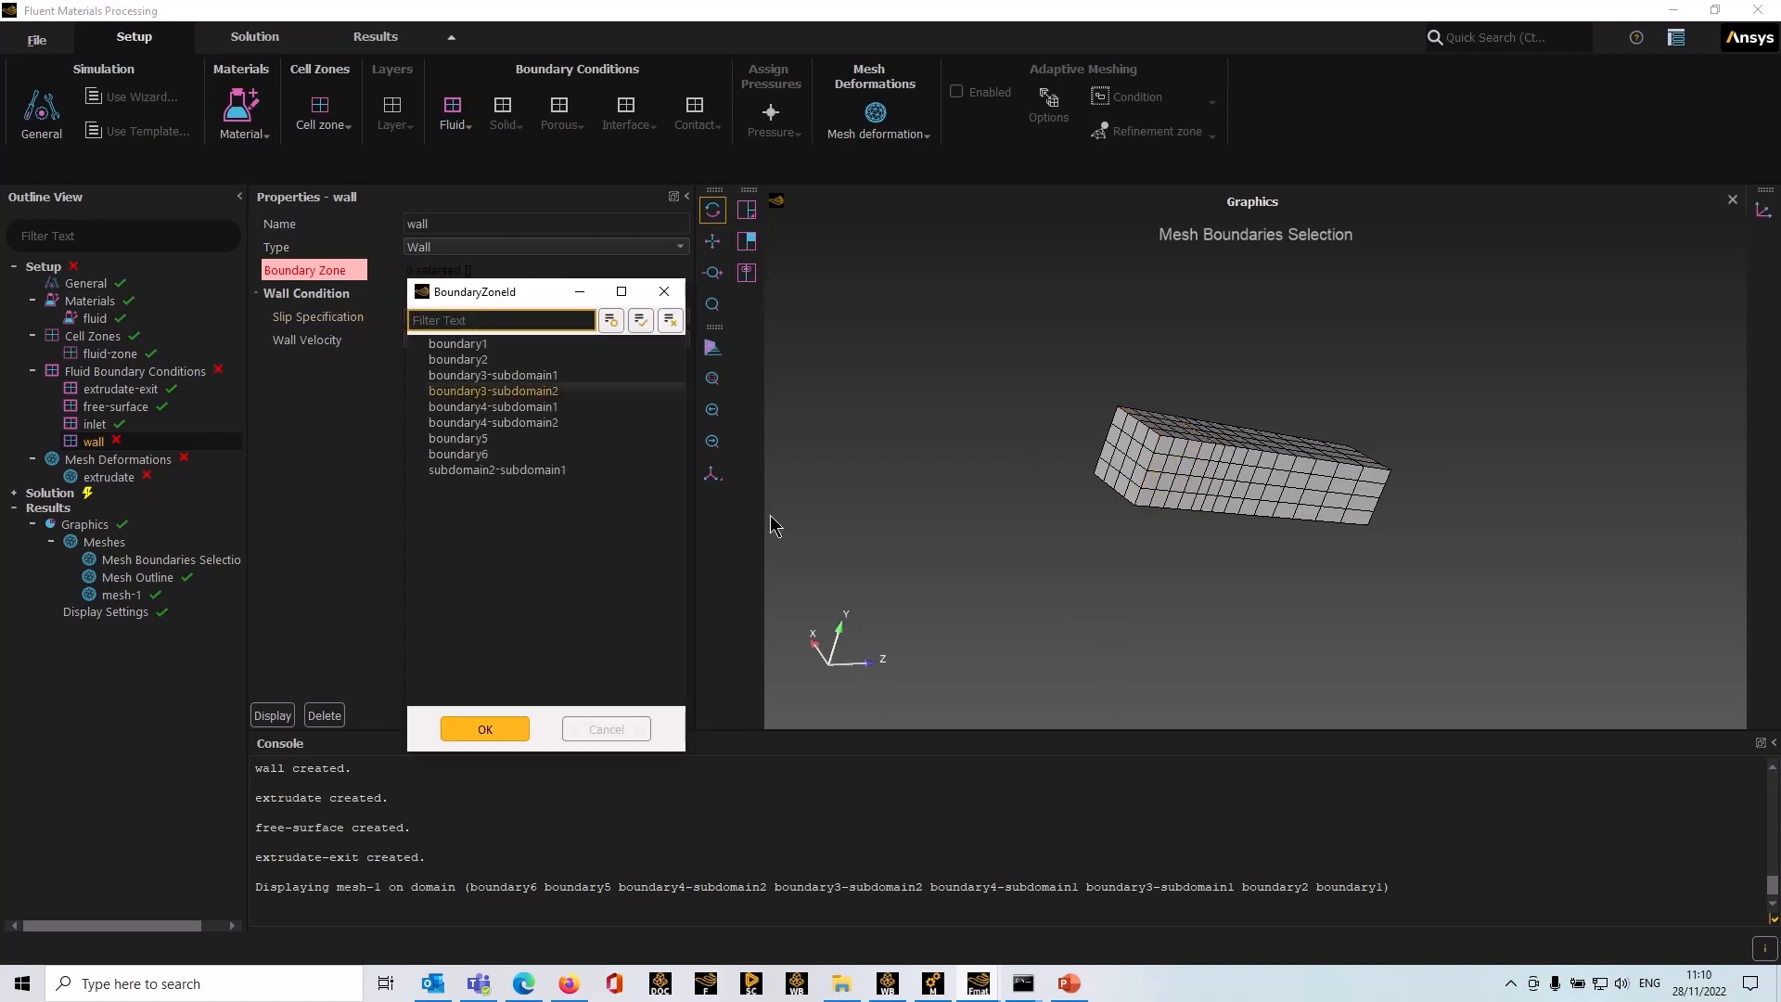
left_click(1133, 455)
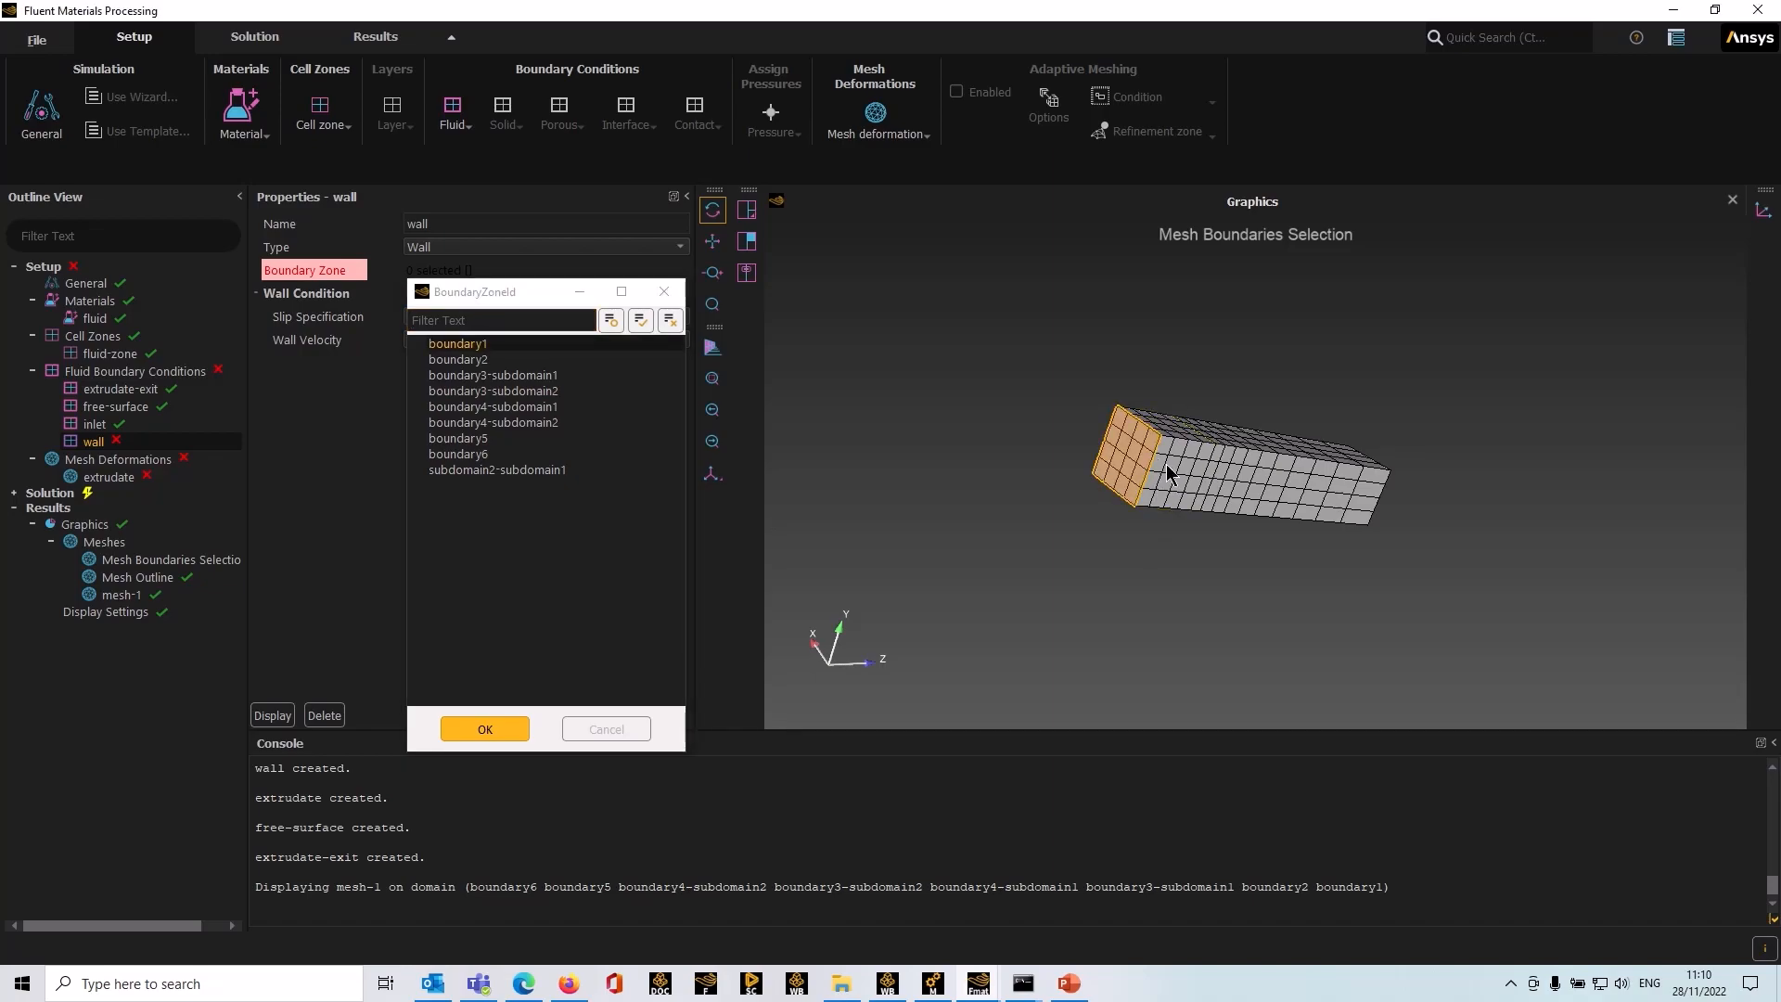
left_click(1181, 475)
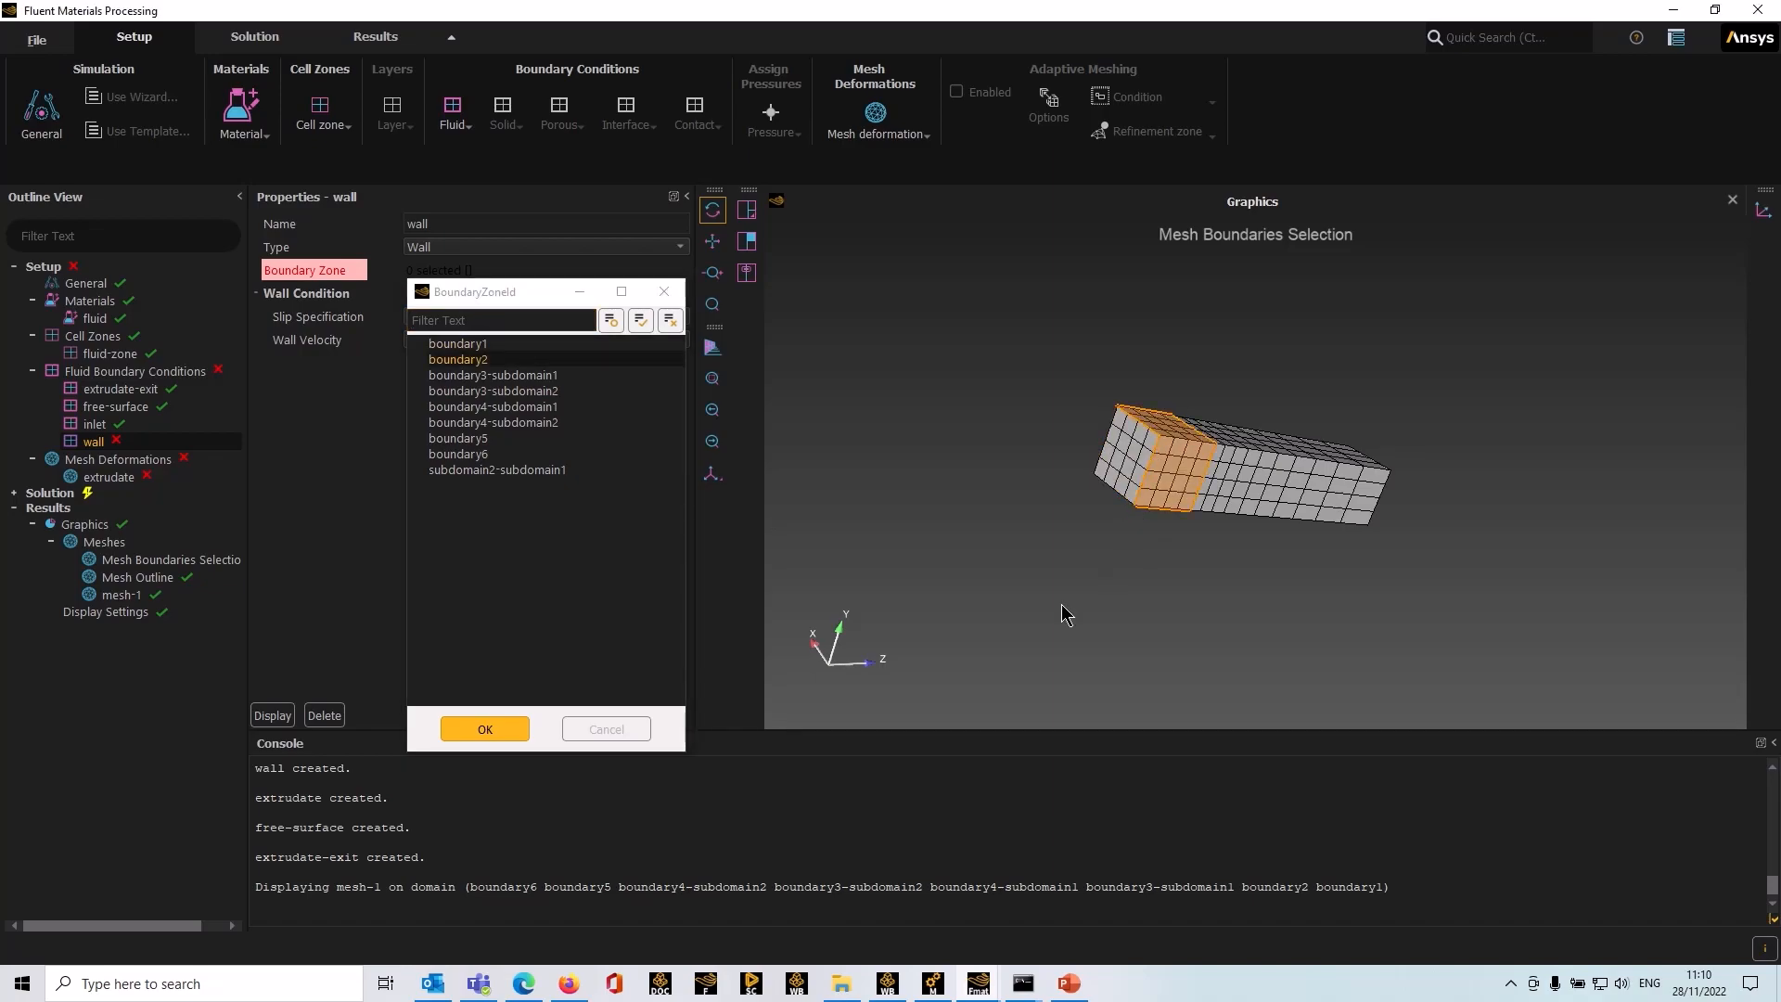
left_click(509, 732)
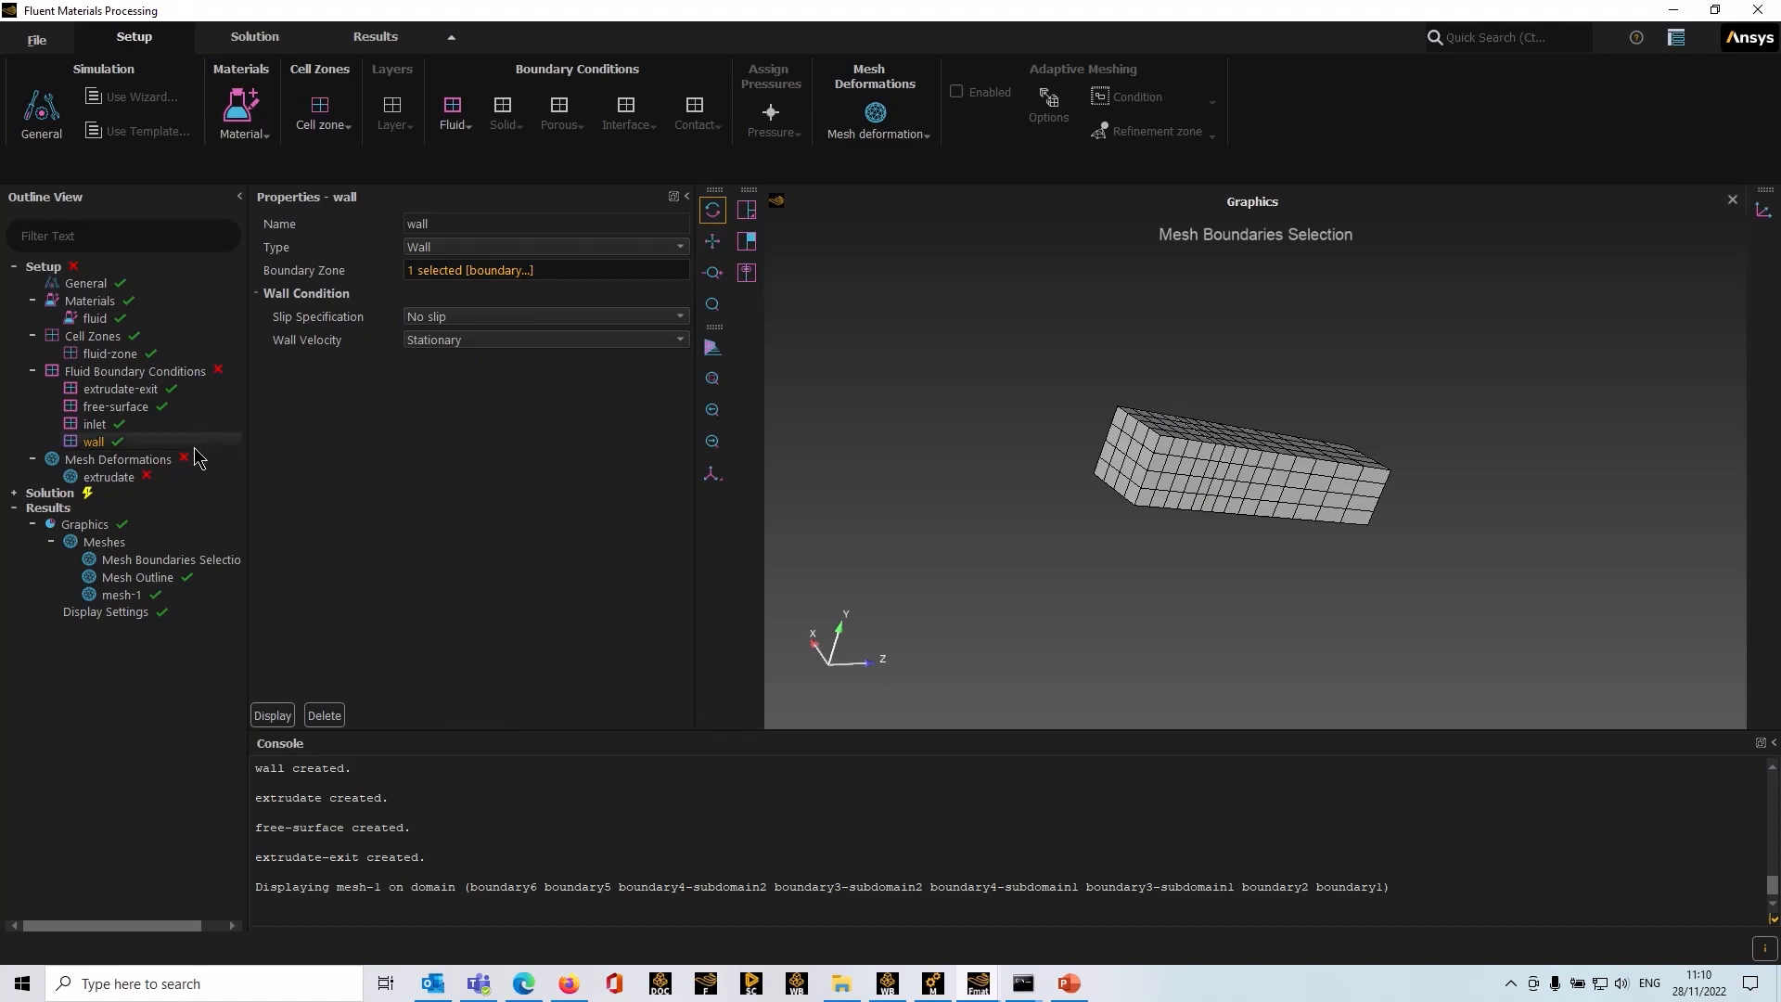
Step: Create a new fluid boundary condition named symmetry and set its type to Symmetry
left_click(168, 372)
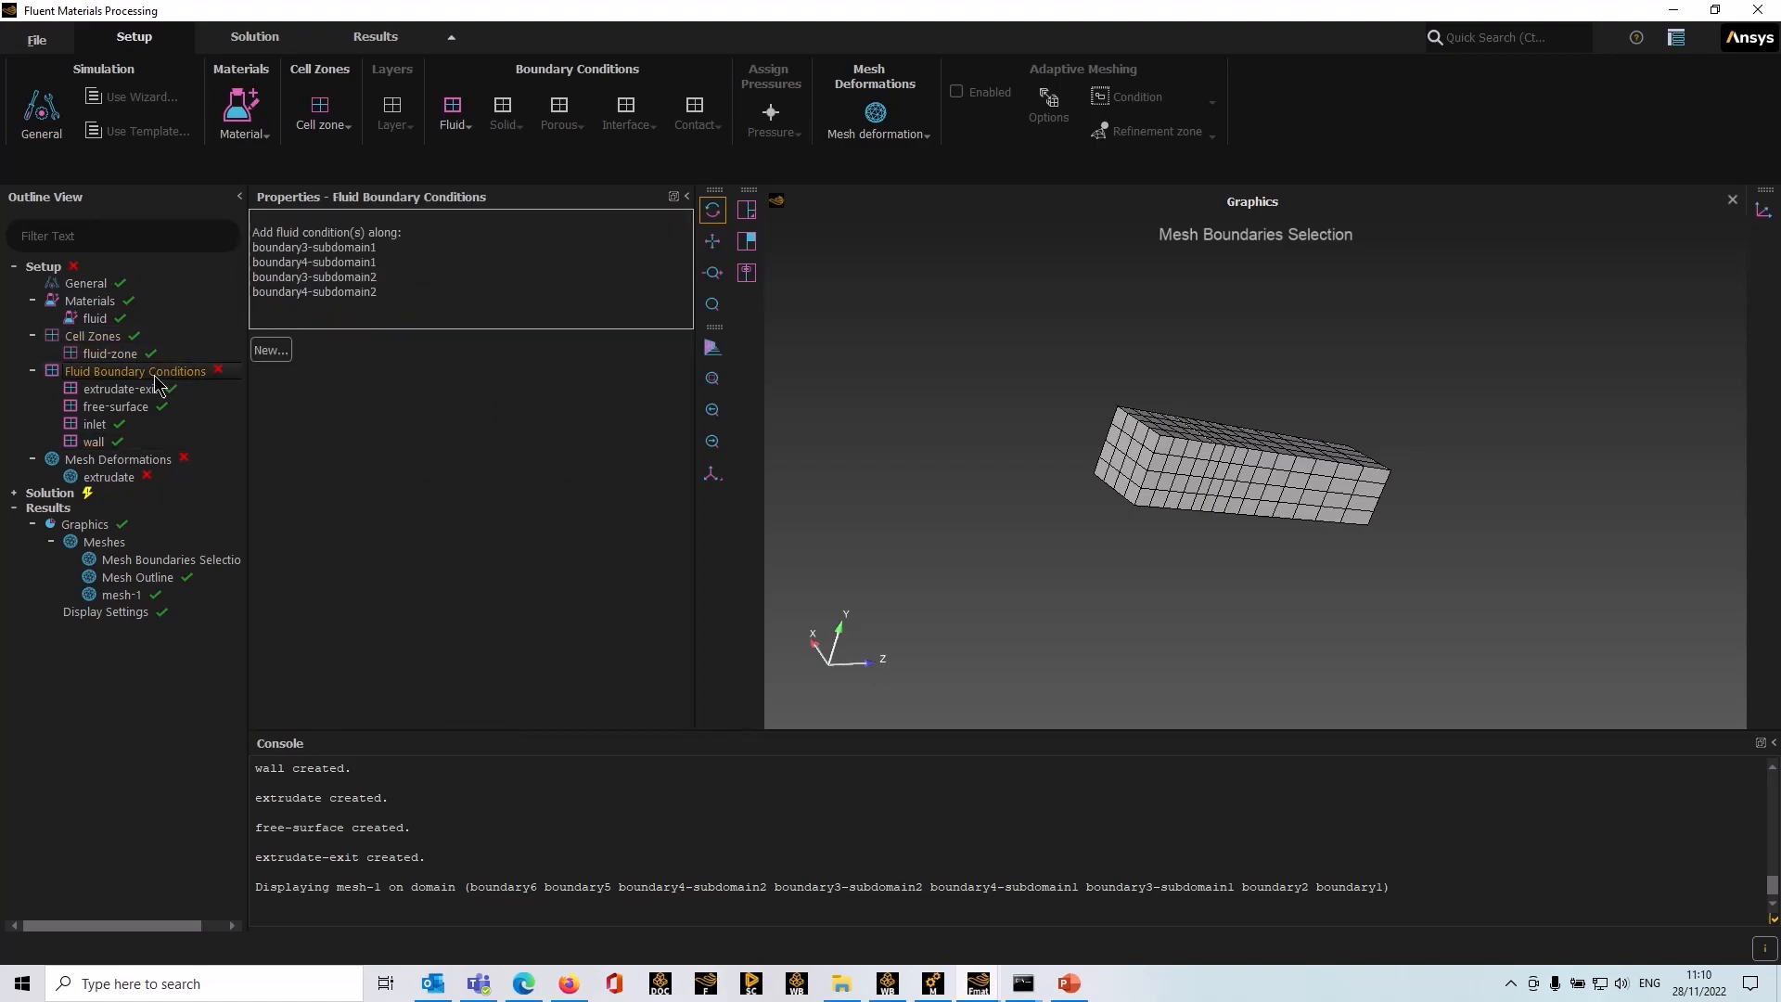
left_click_drag(1499, 643, 1208, 608)
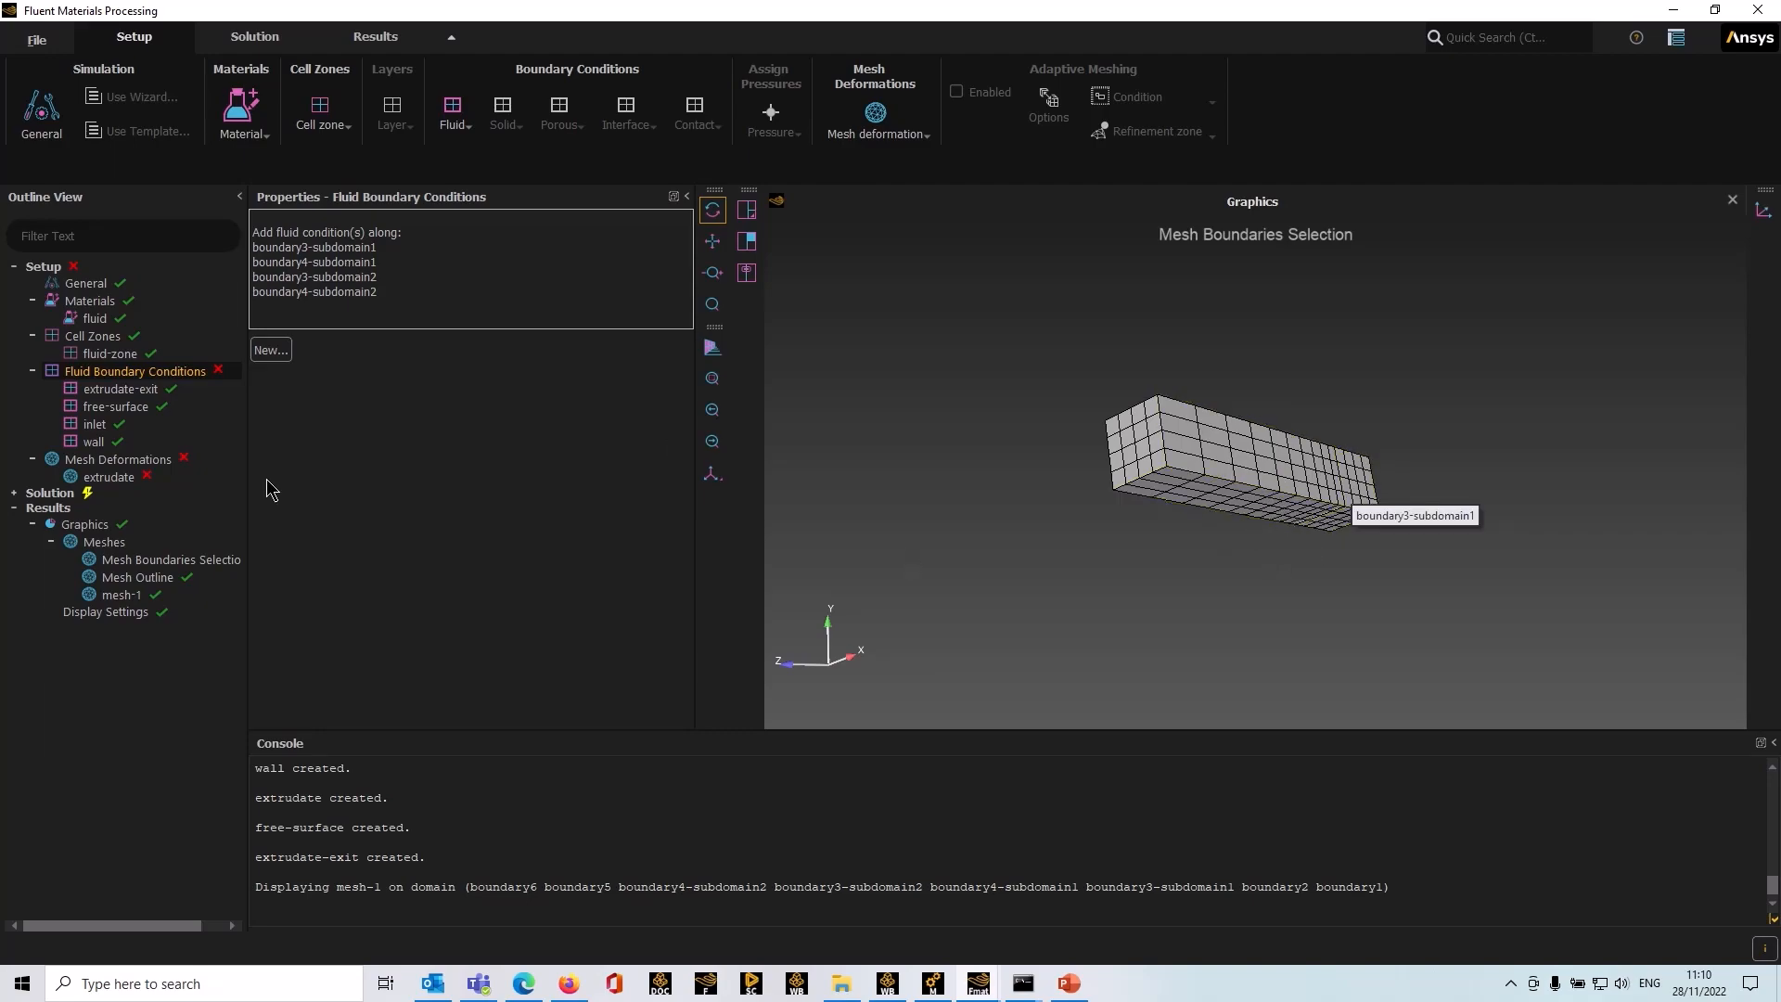
left_click(271, 351)
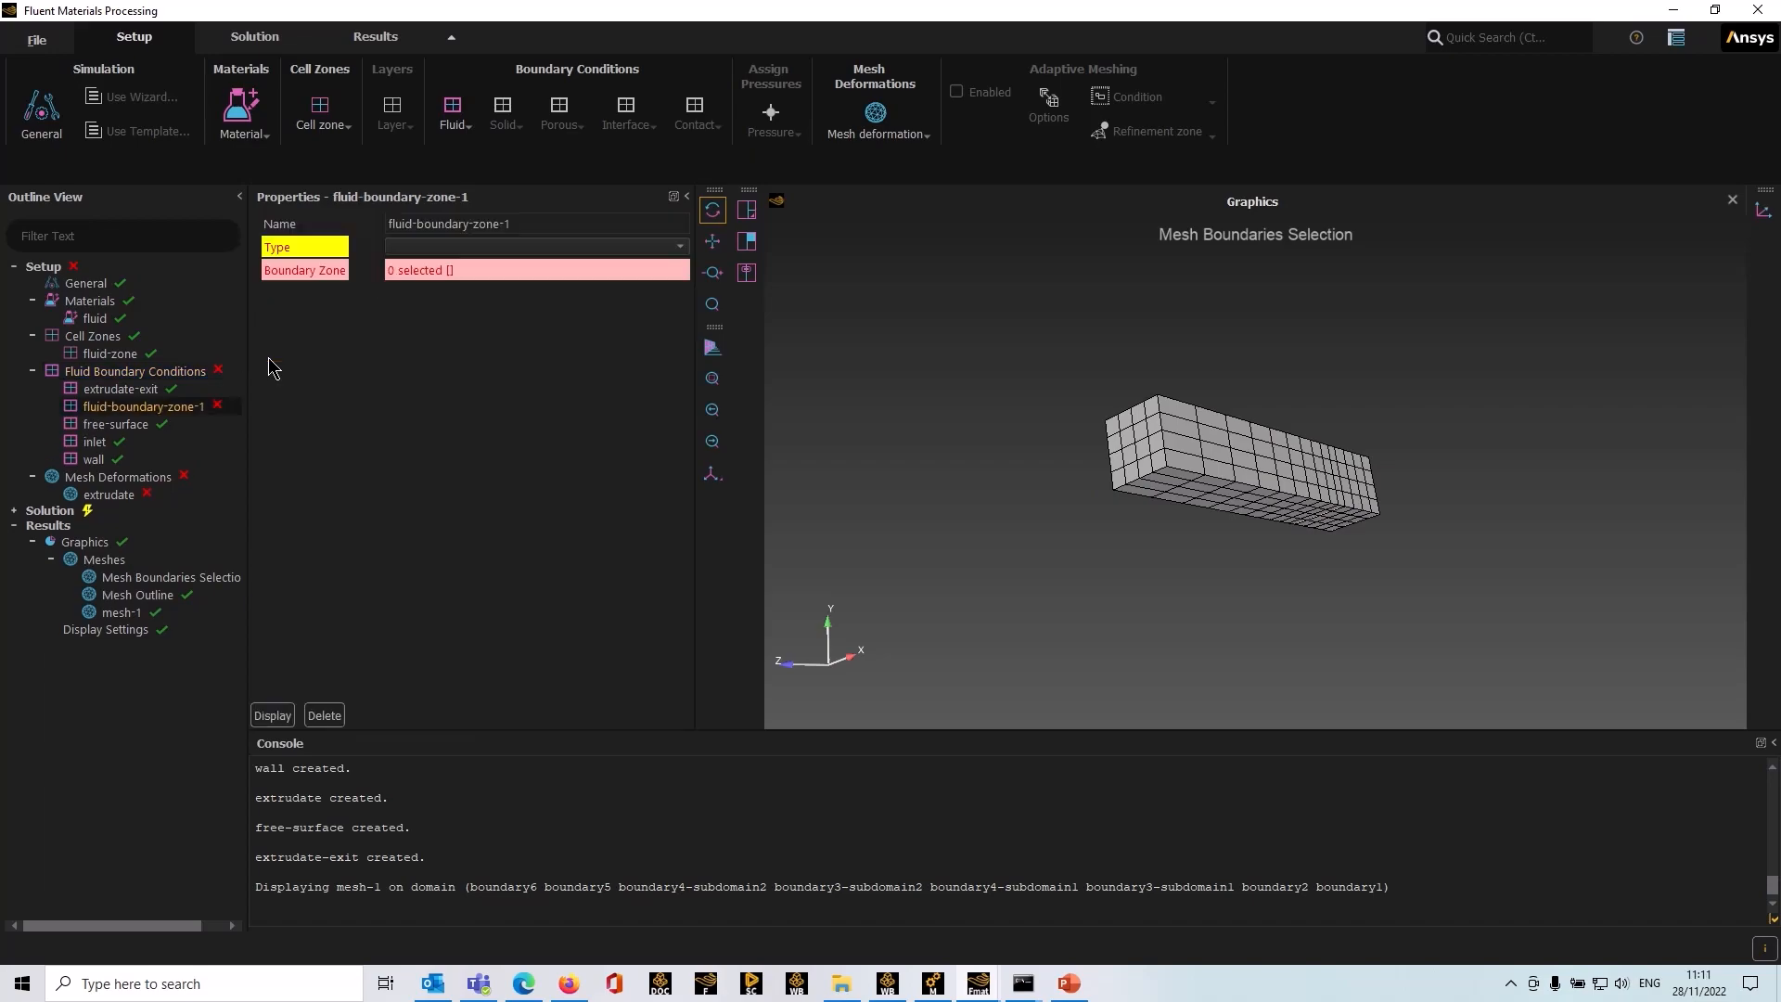
triple_click(451, 224)
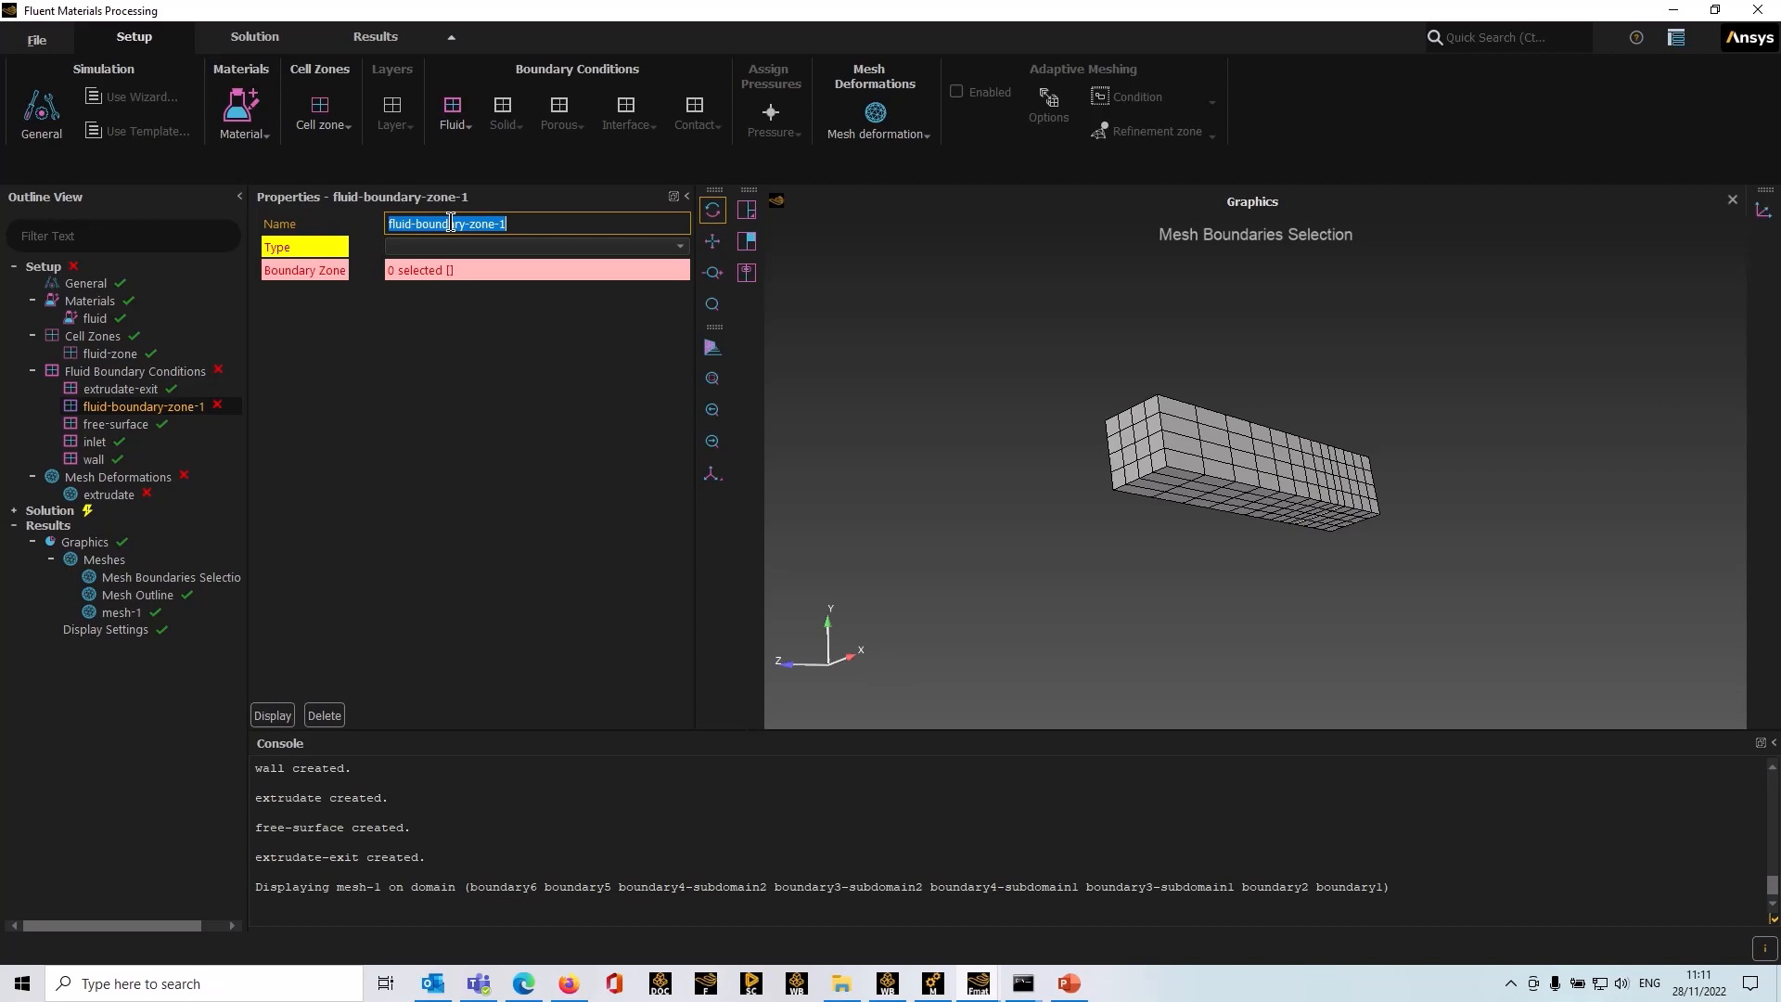
type("symmetry")
left_click(681, 249)
left_click(681, 249)
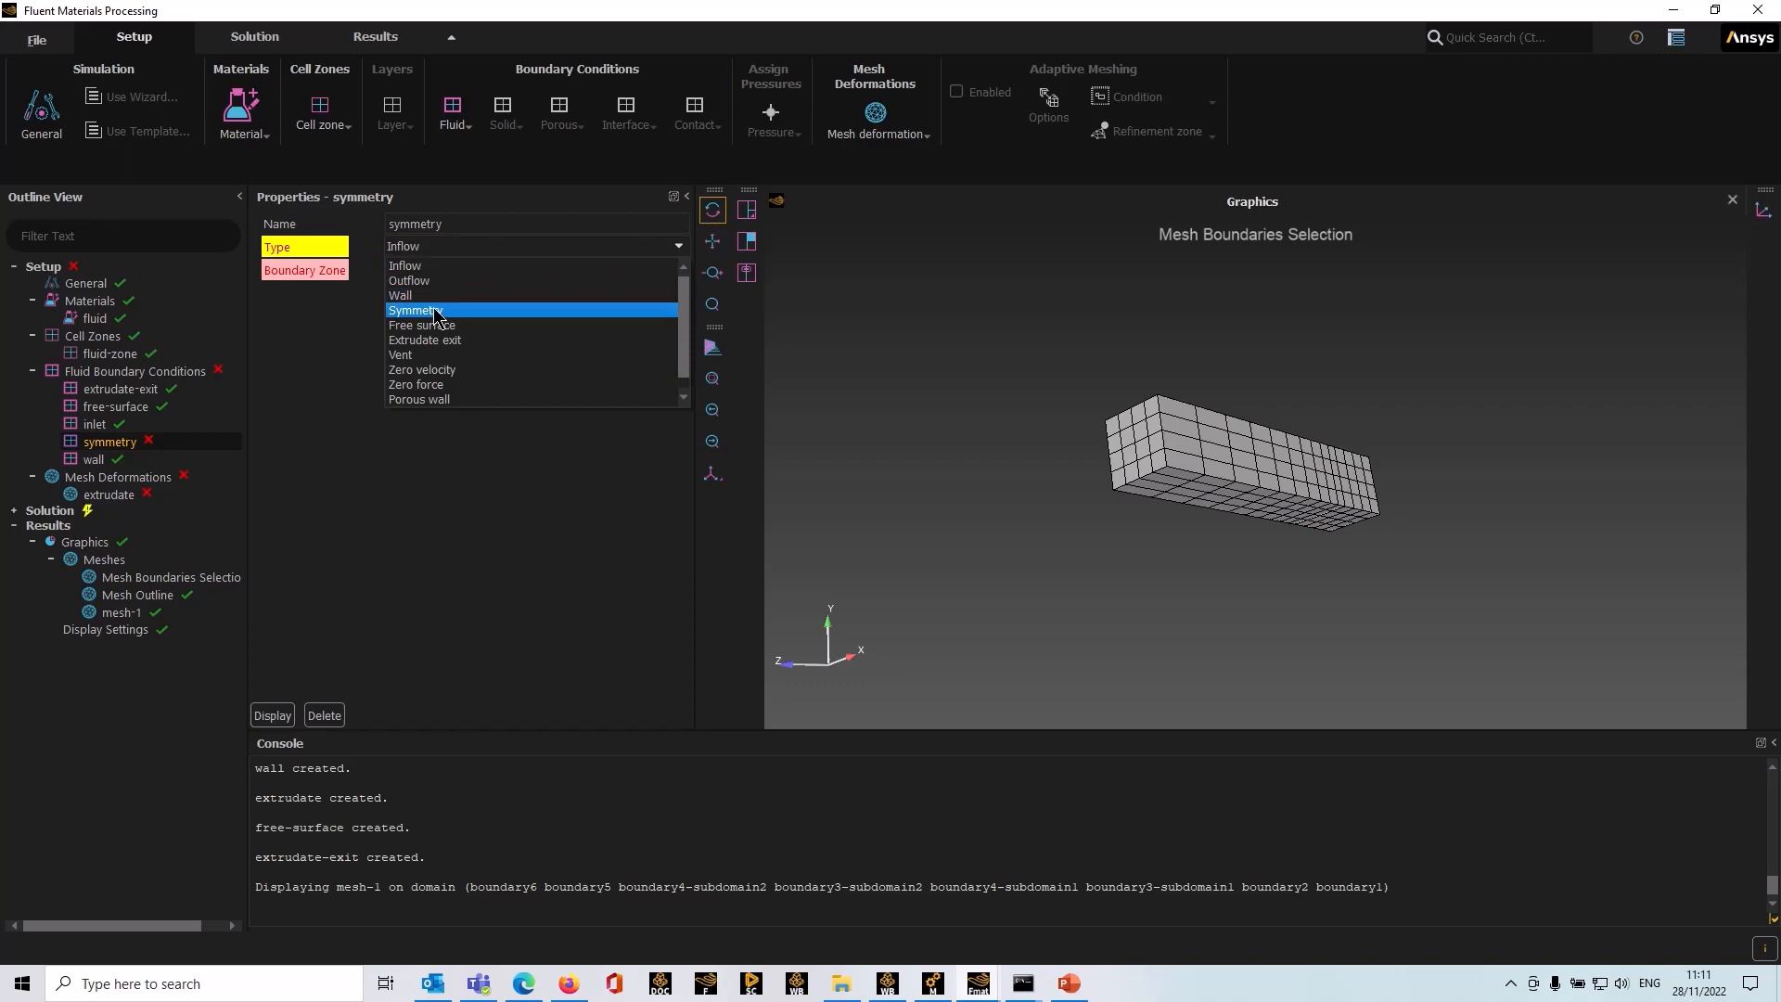
left_click(435, 311)
Step: Assign boundary3-subdomain1, boundary3-subdomain2, boundary4-subdomain1 and boundary4-subdomain2, the symmetry planes, as the symmetry's boundary zone
left_click(453, 271)
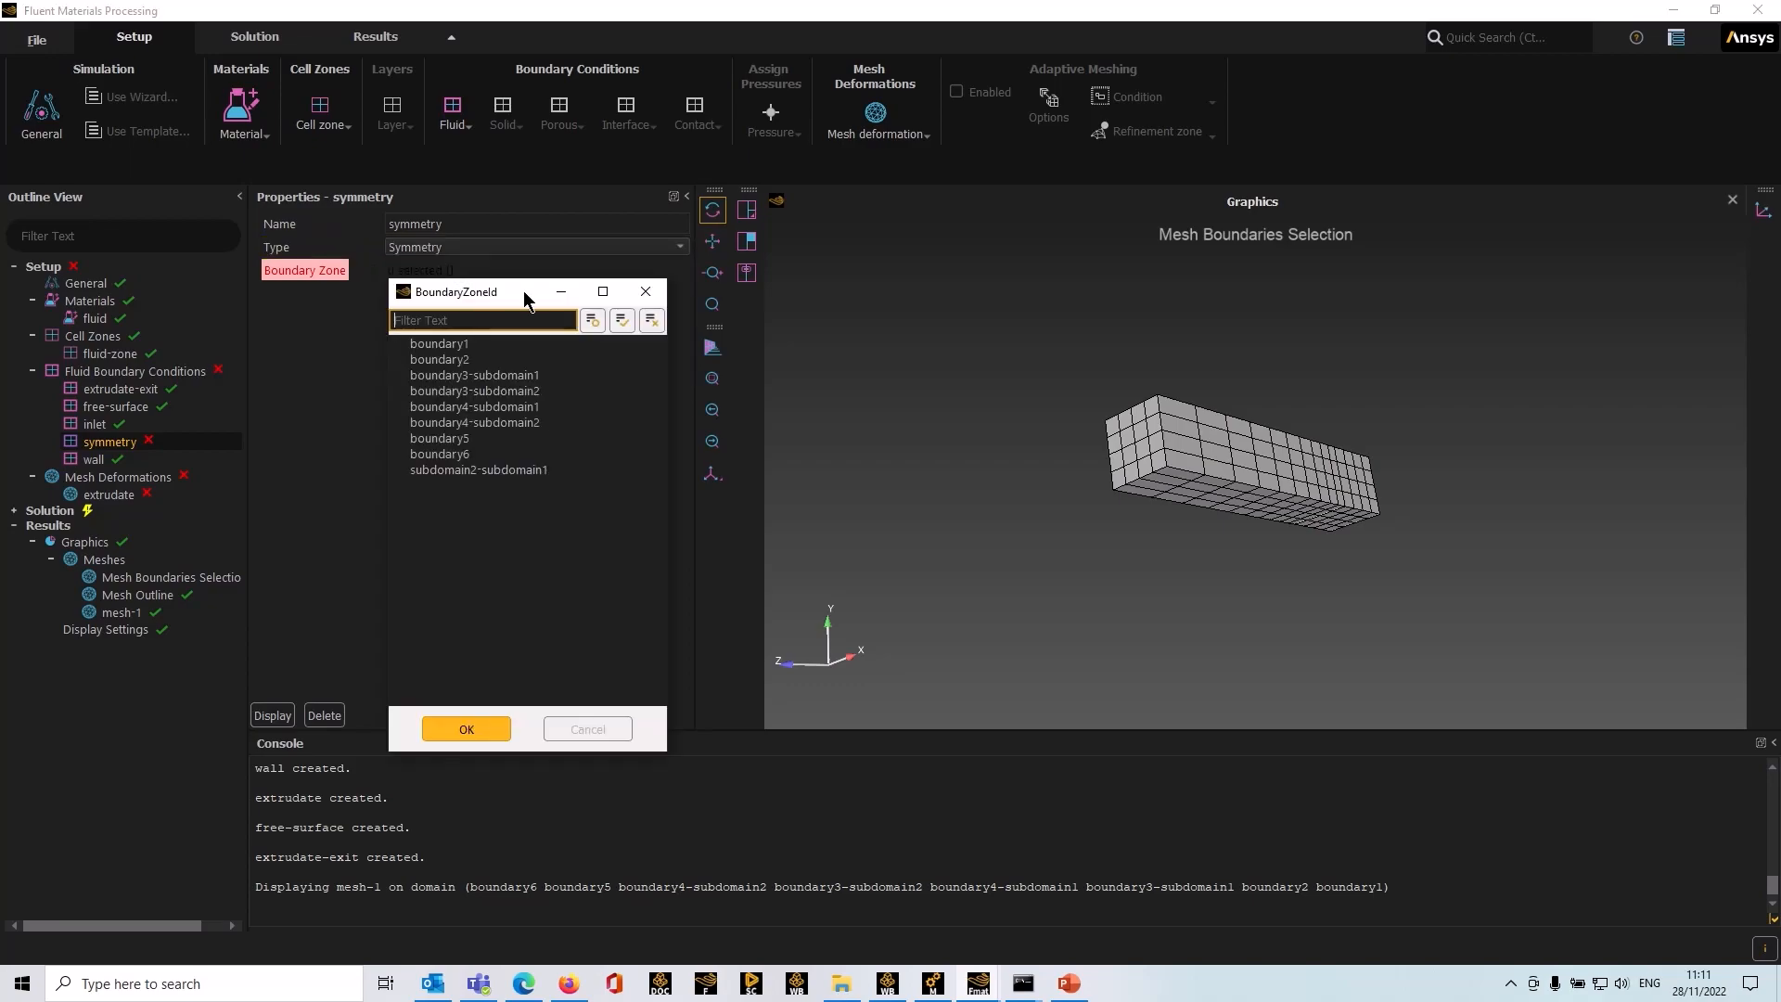
left_click(1267, 454)
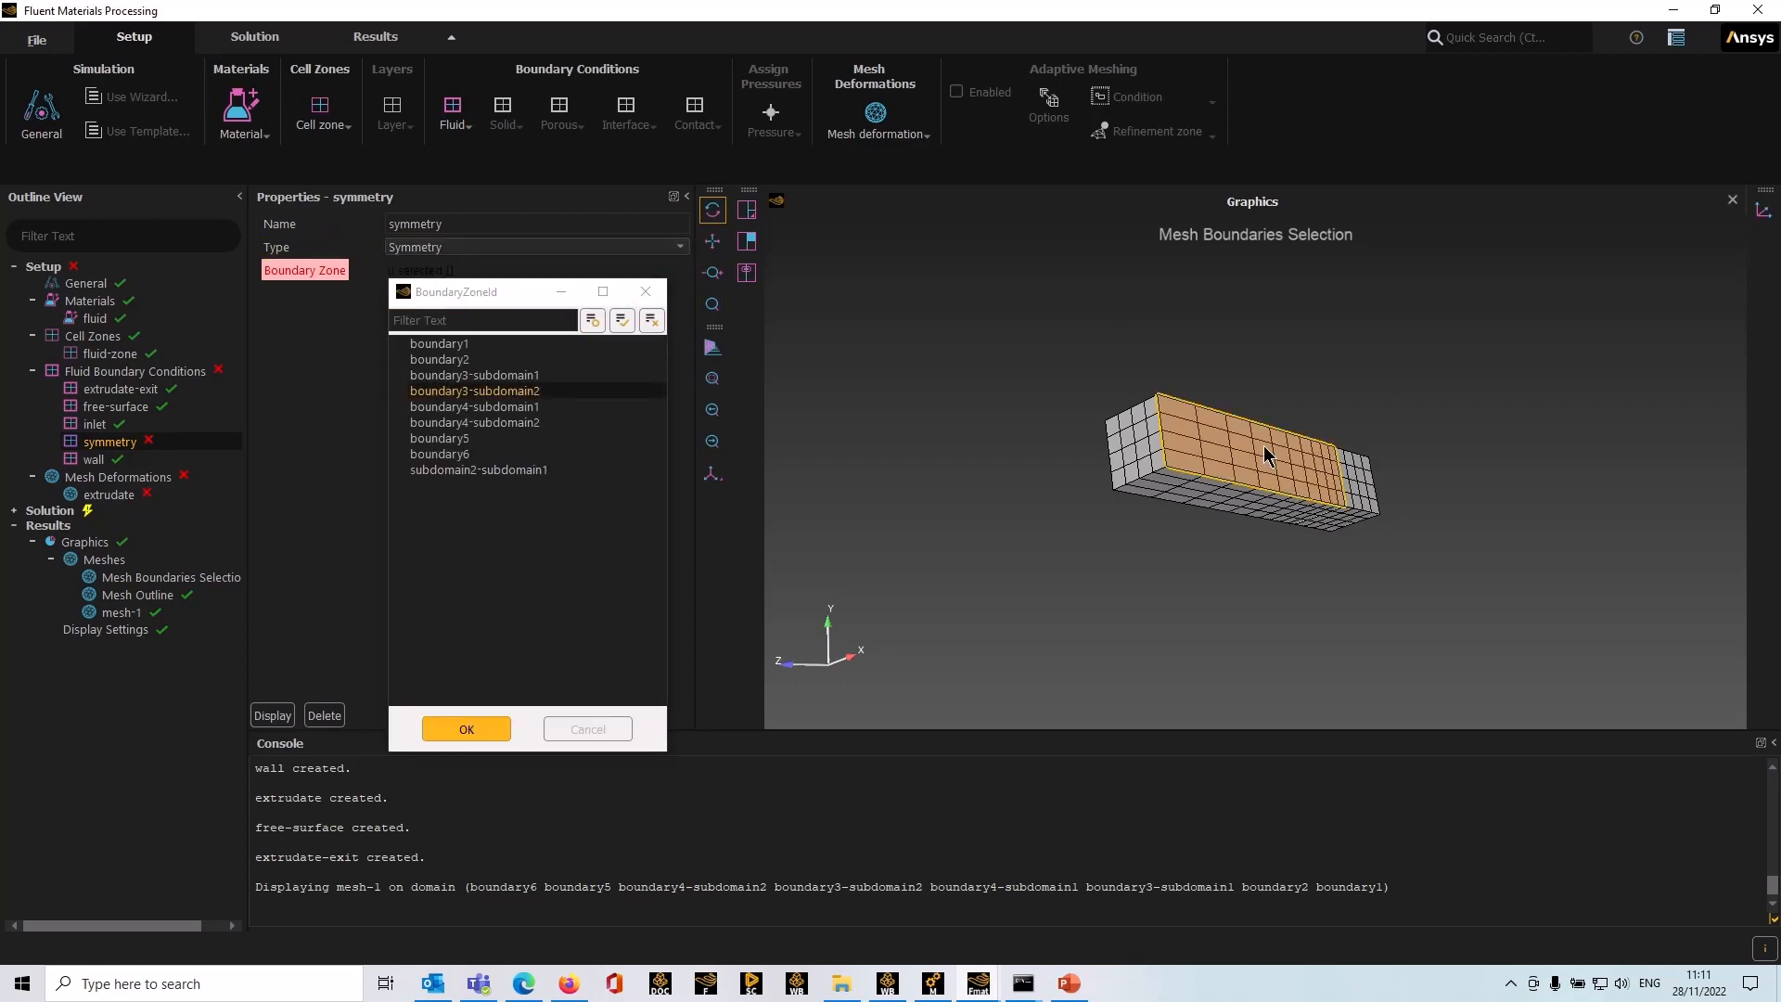
left_click(1237, 506)
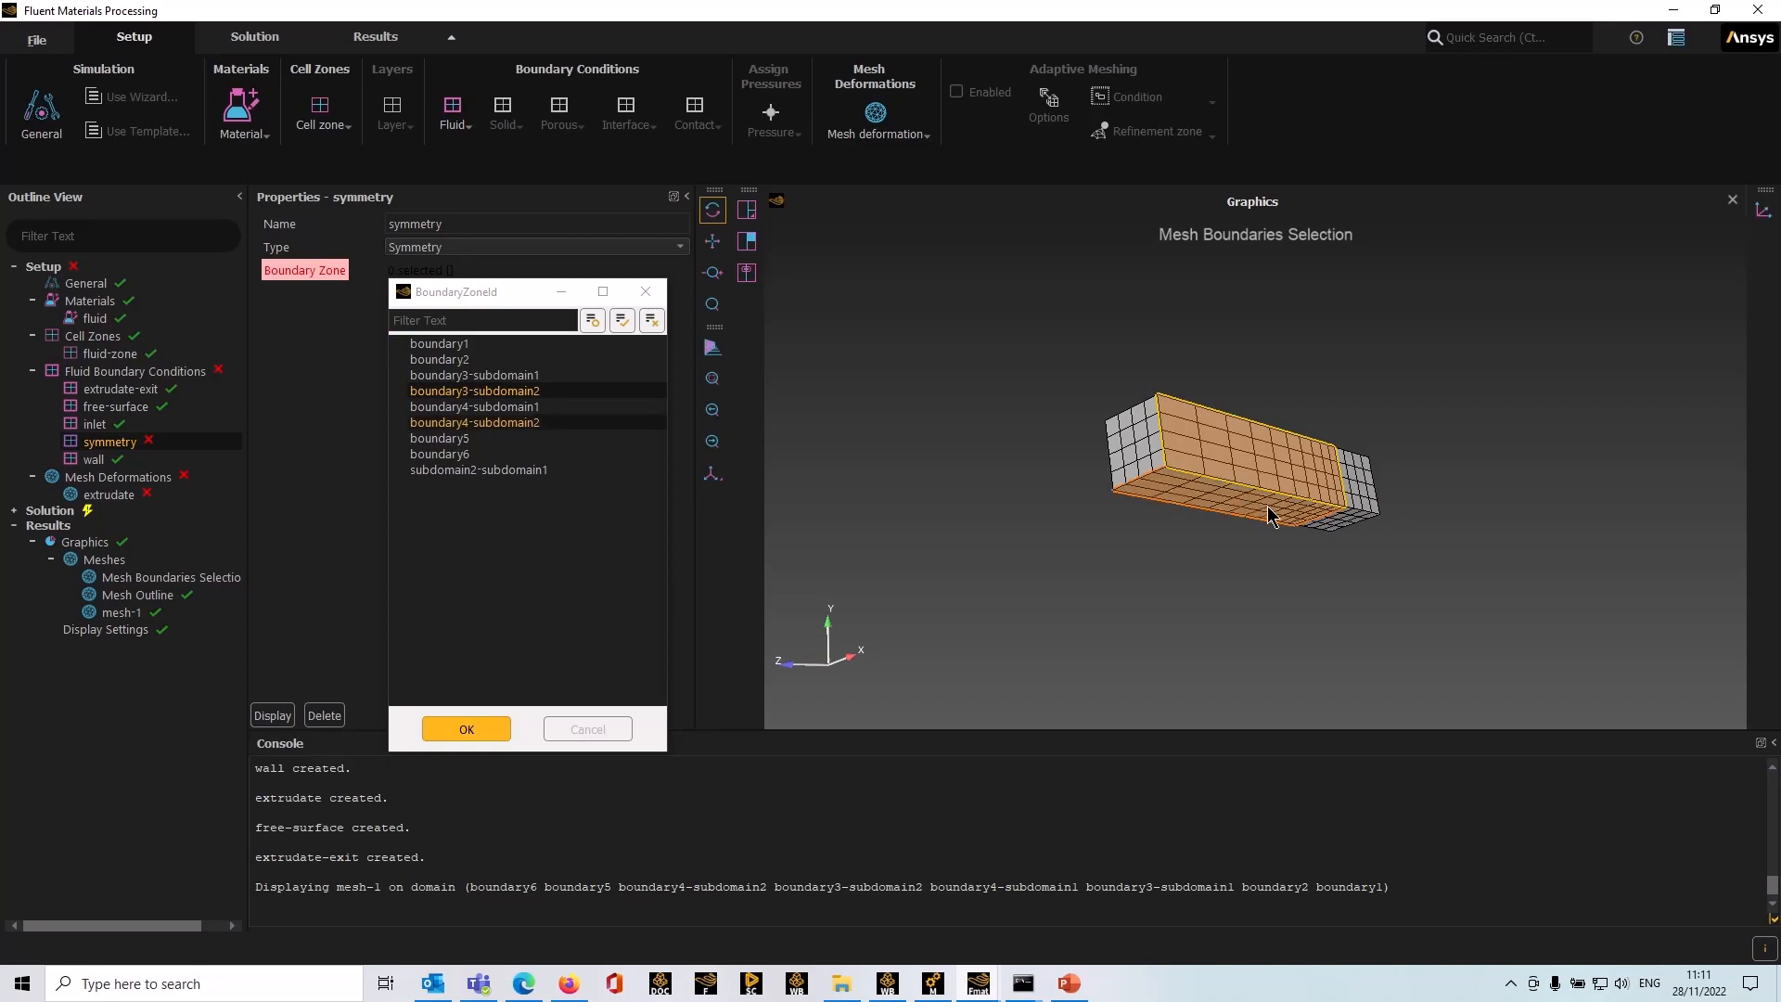
left_click(1336, 525)
left_click(1365, 501)
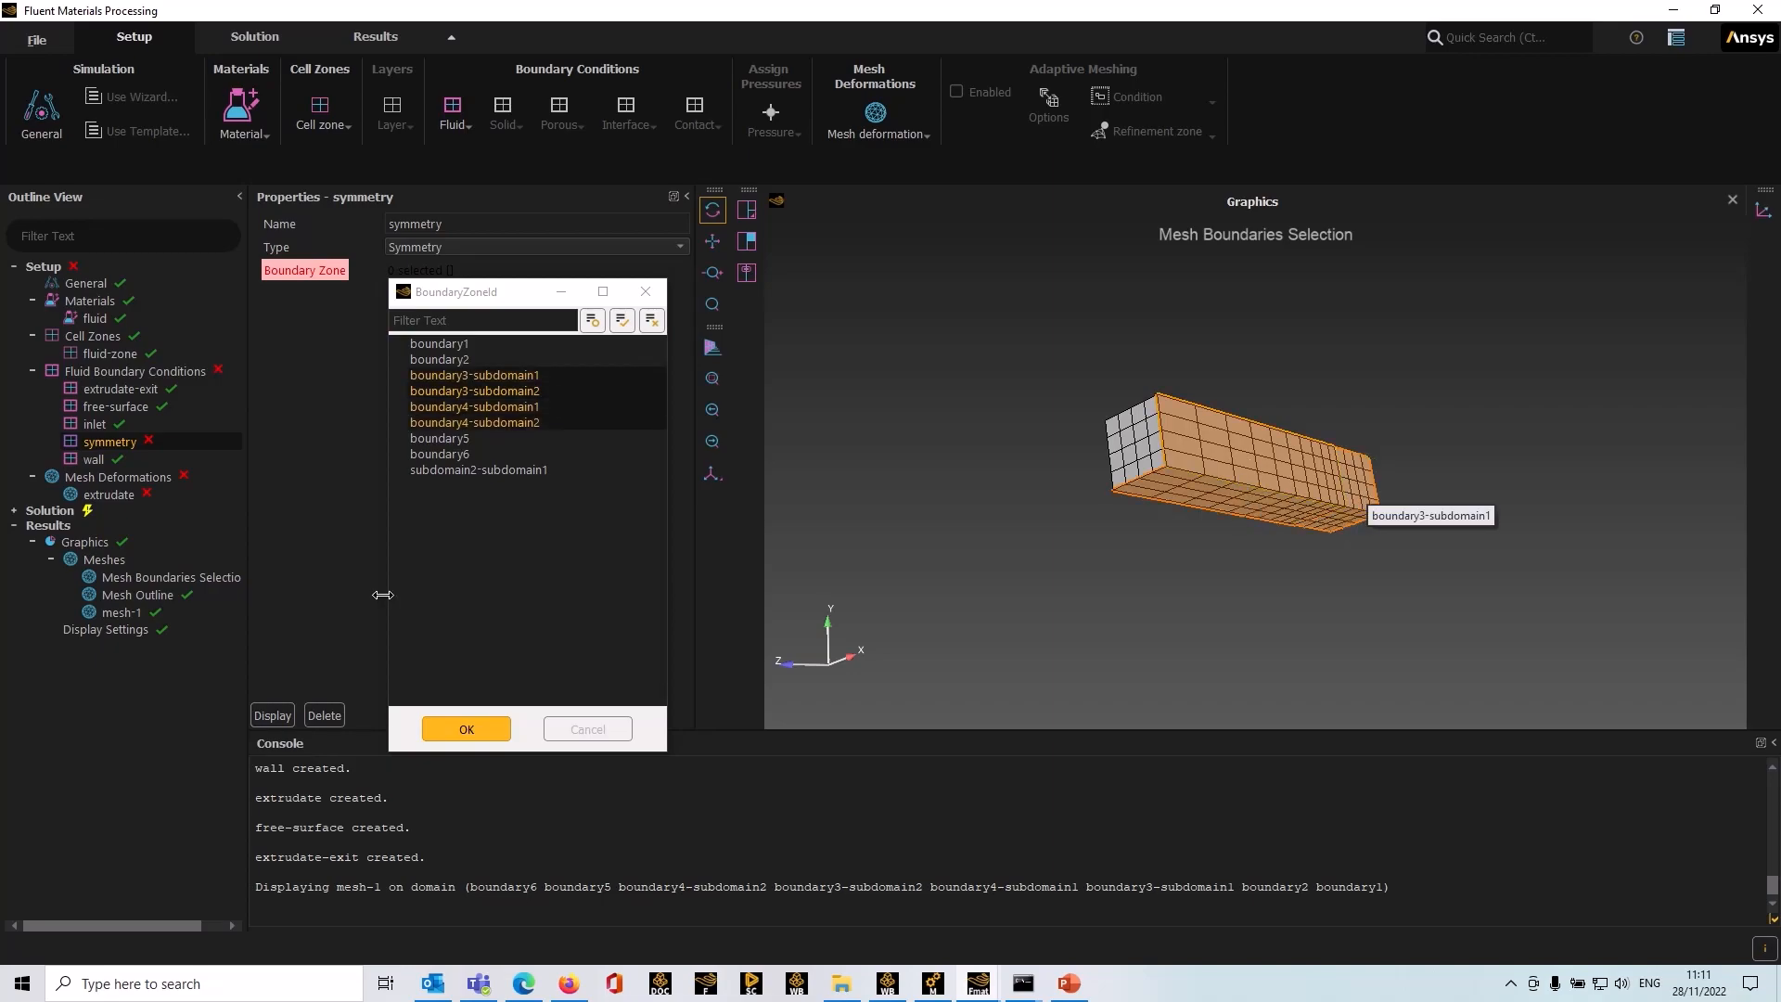
left_click(459, 730)
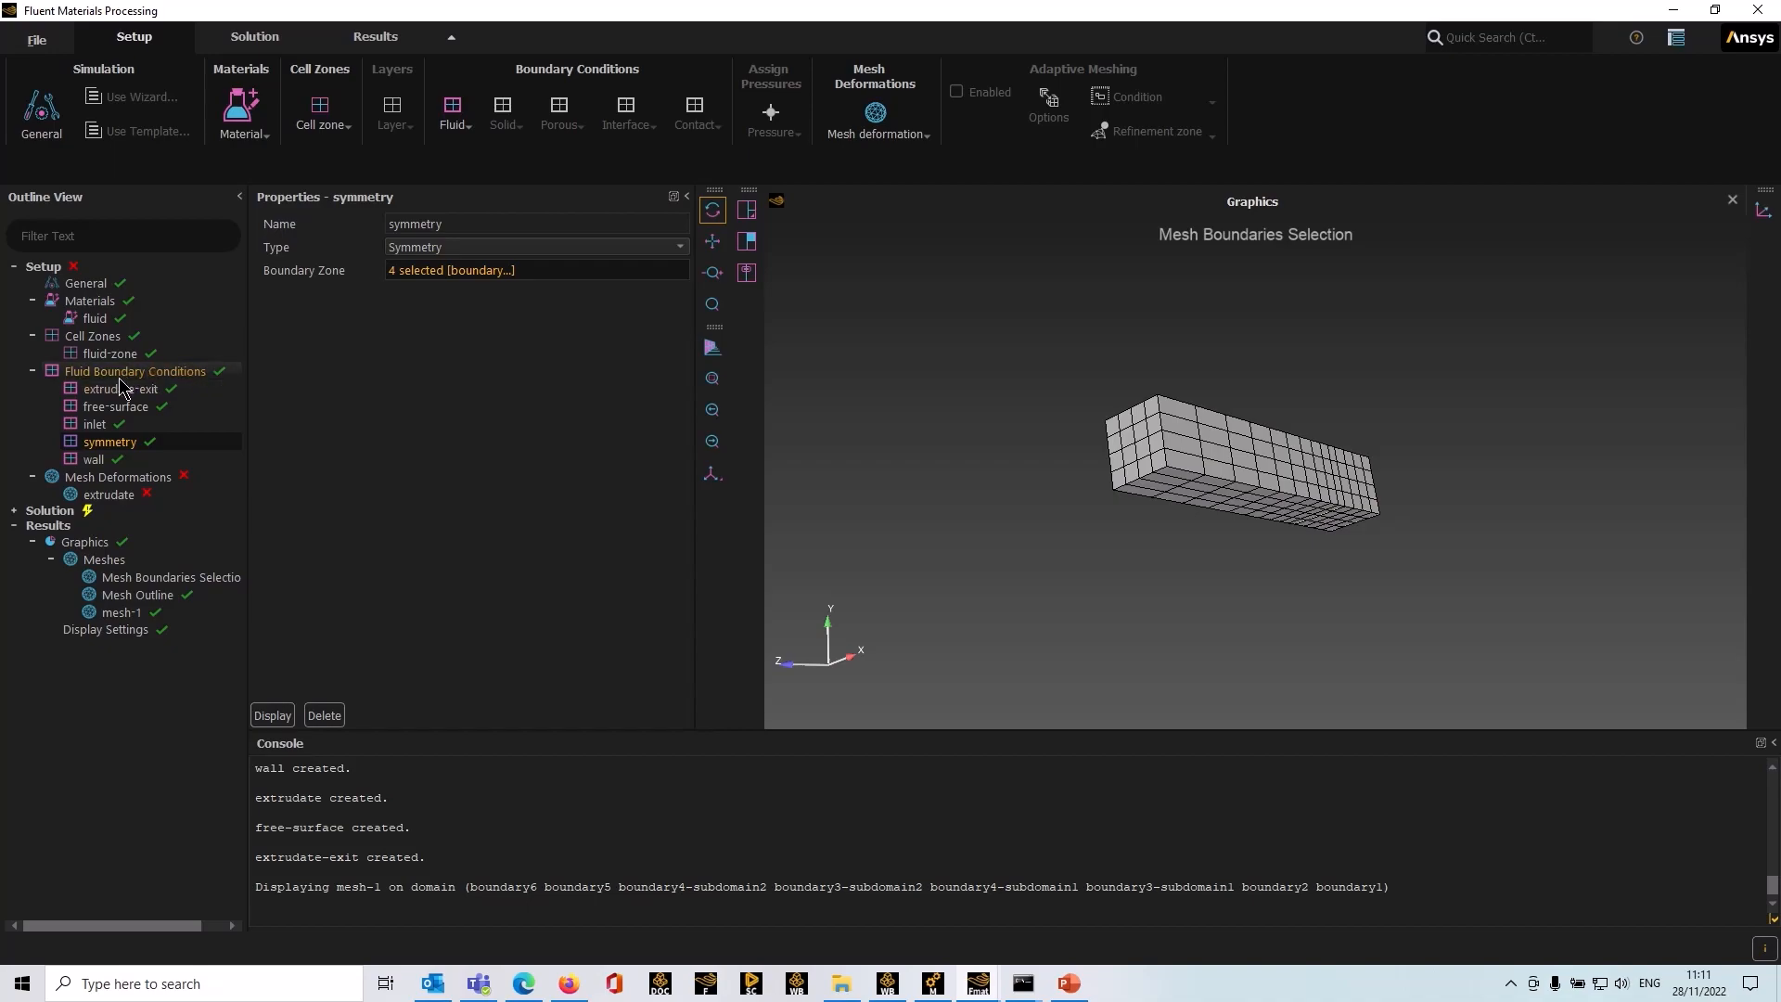
Step: Set the extrudate mesh deformation's zone to subdomain2
left_click(108, 479)
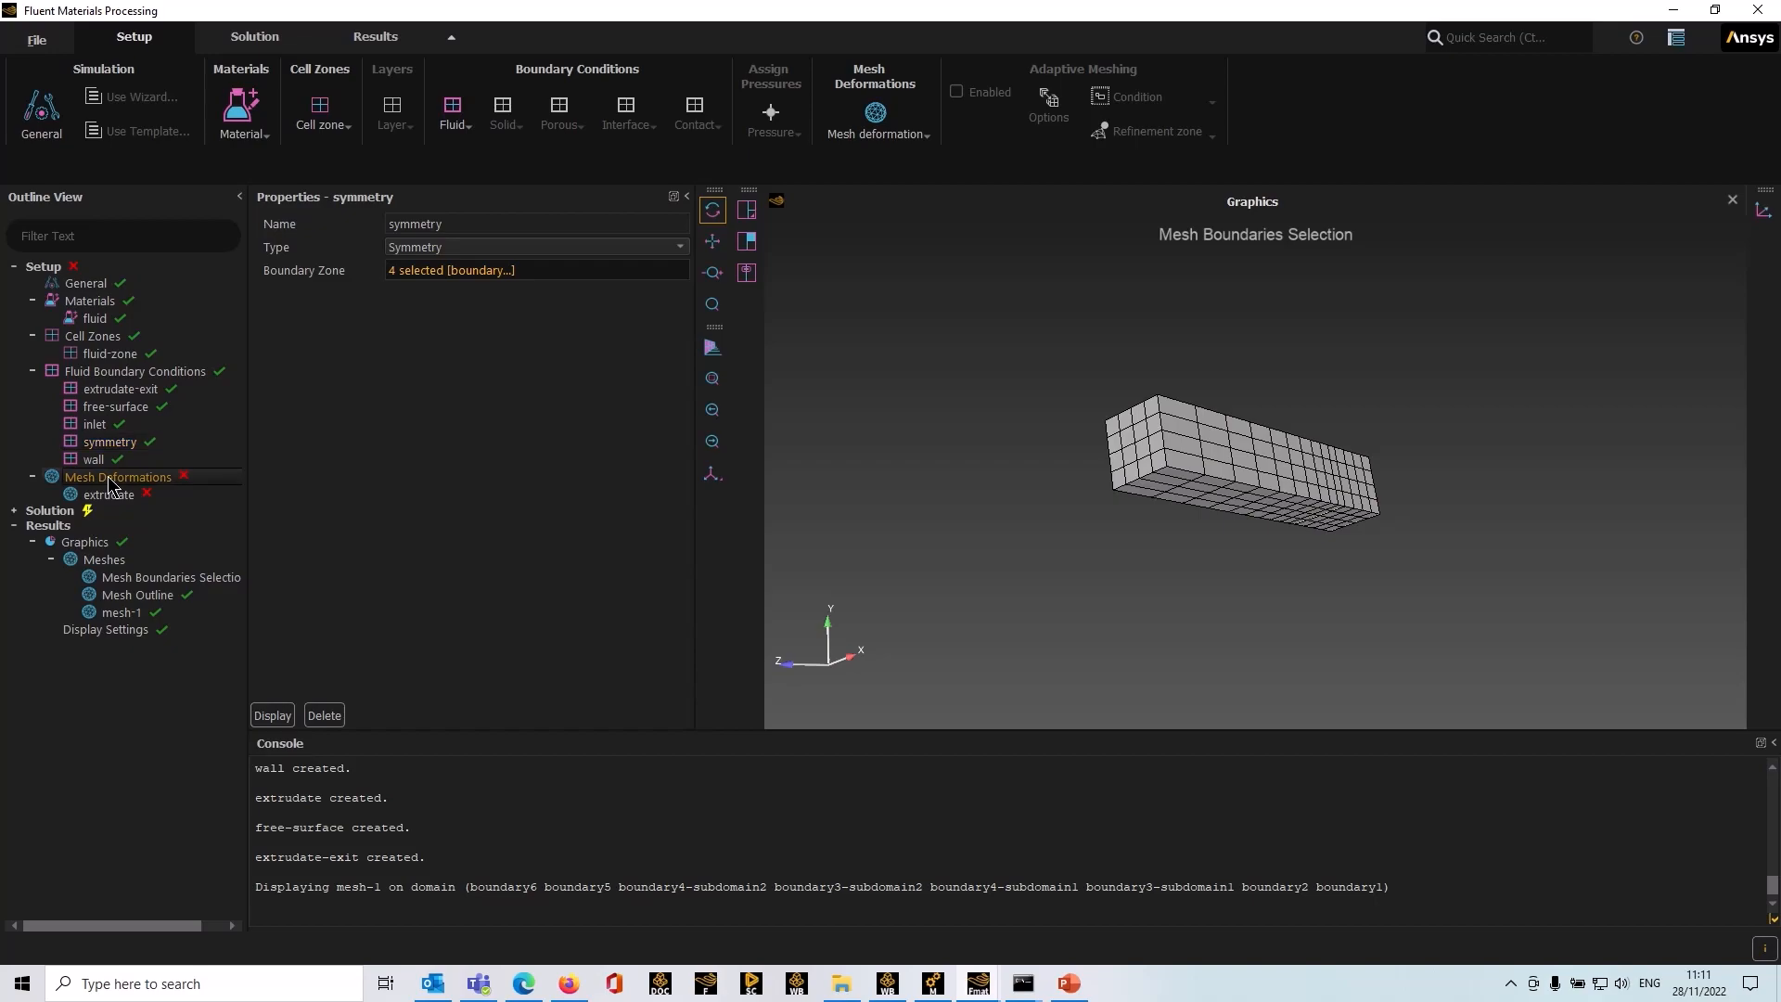
left_click(110, 493)
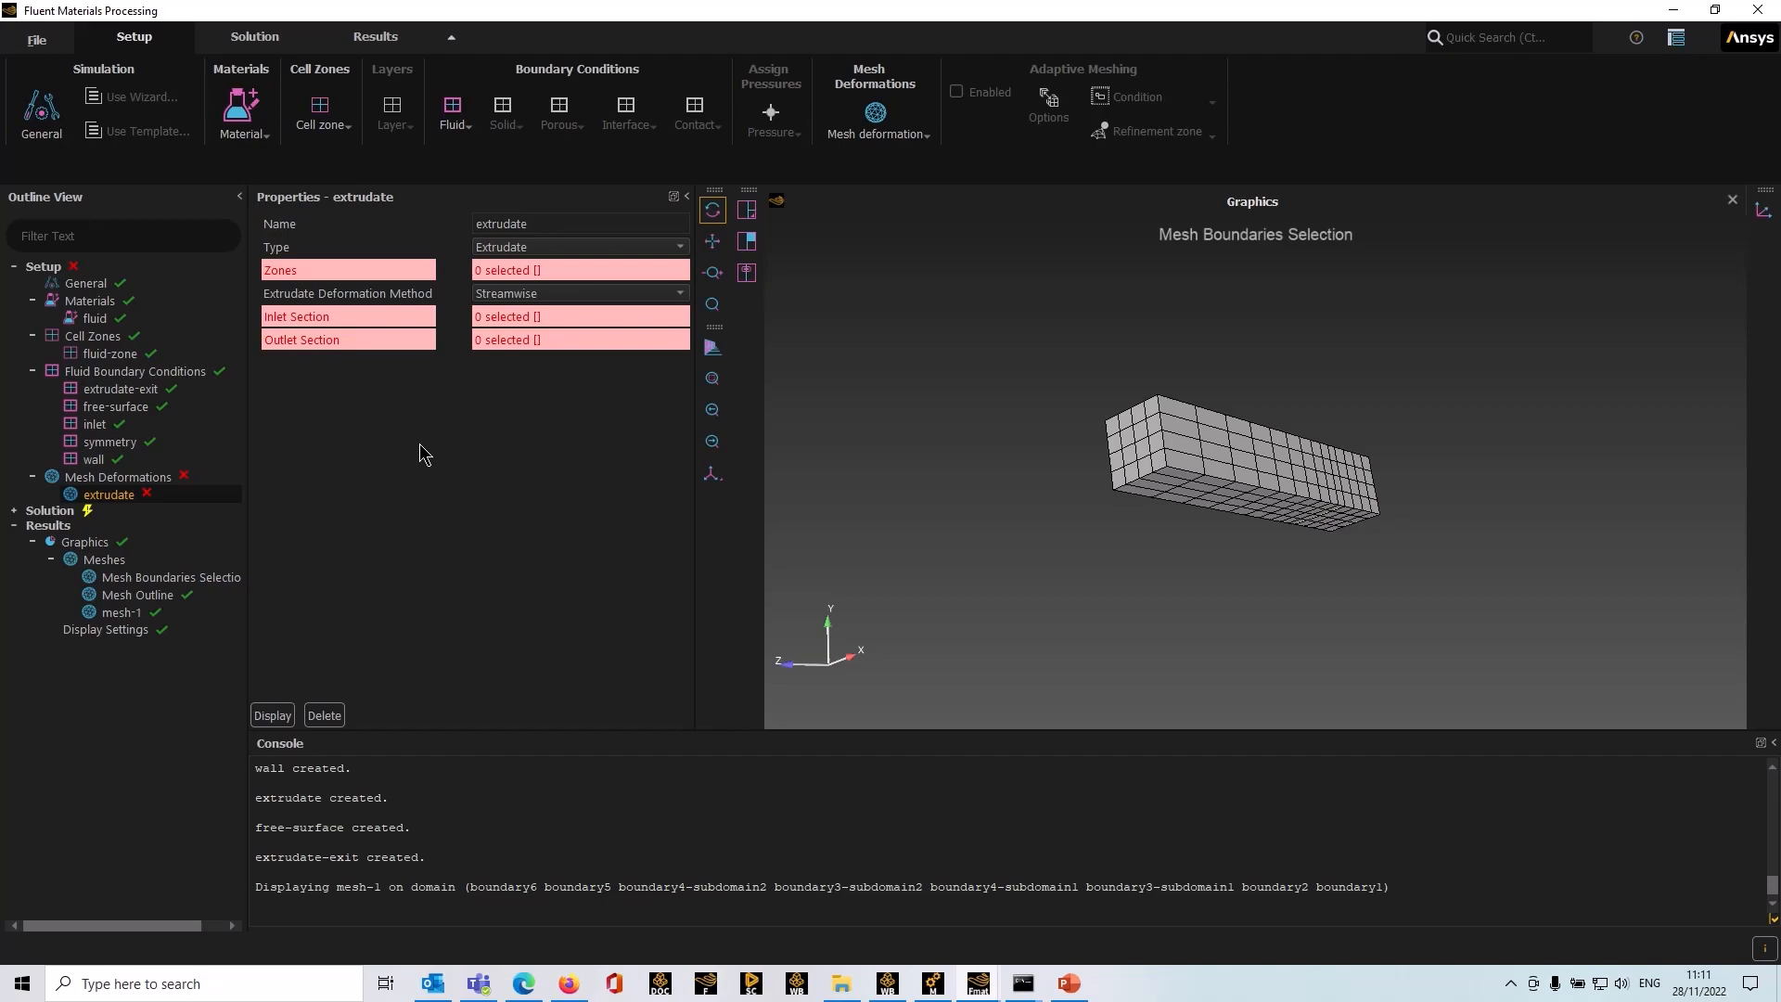
left_click(512, 268)
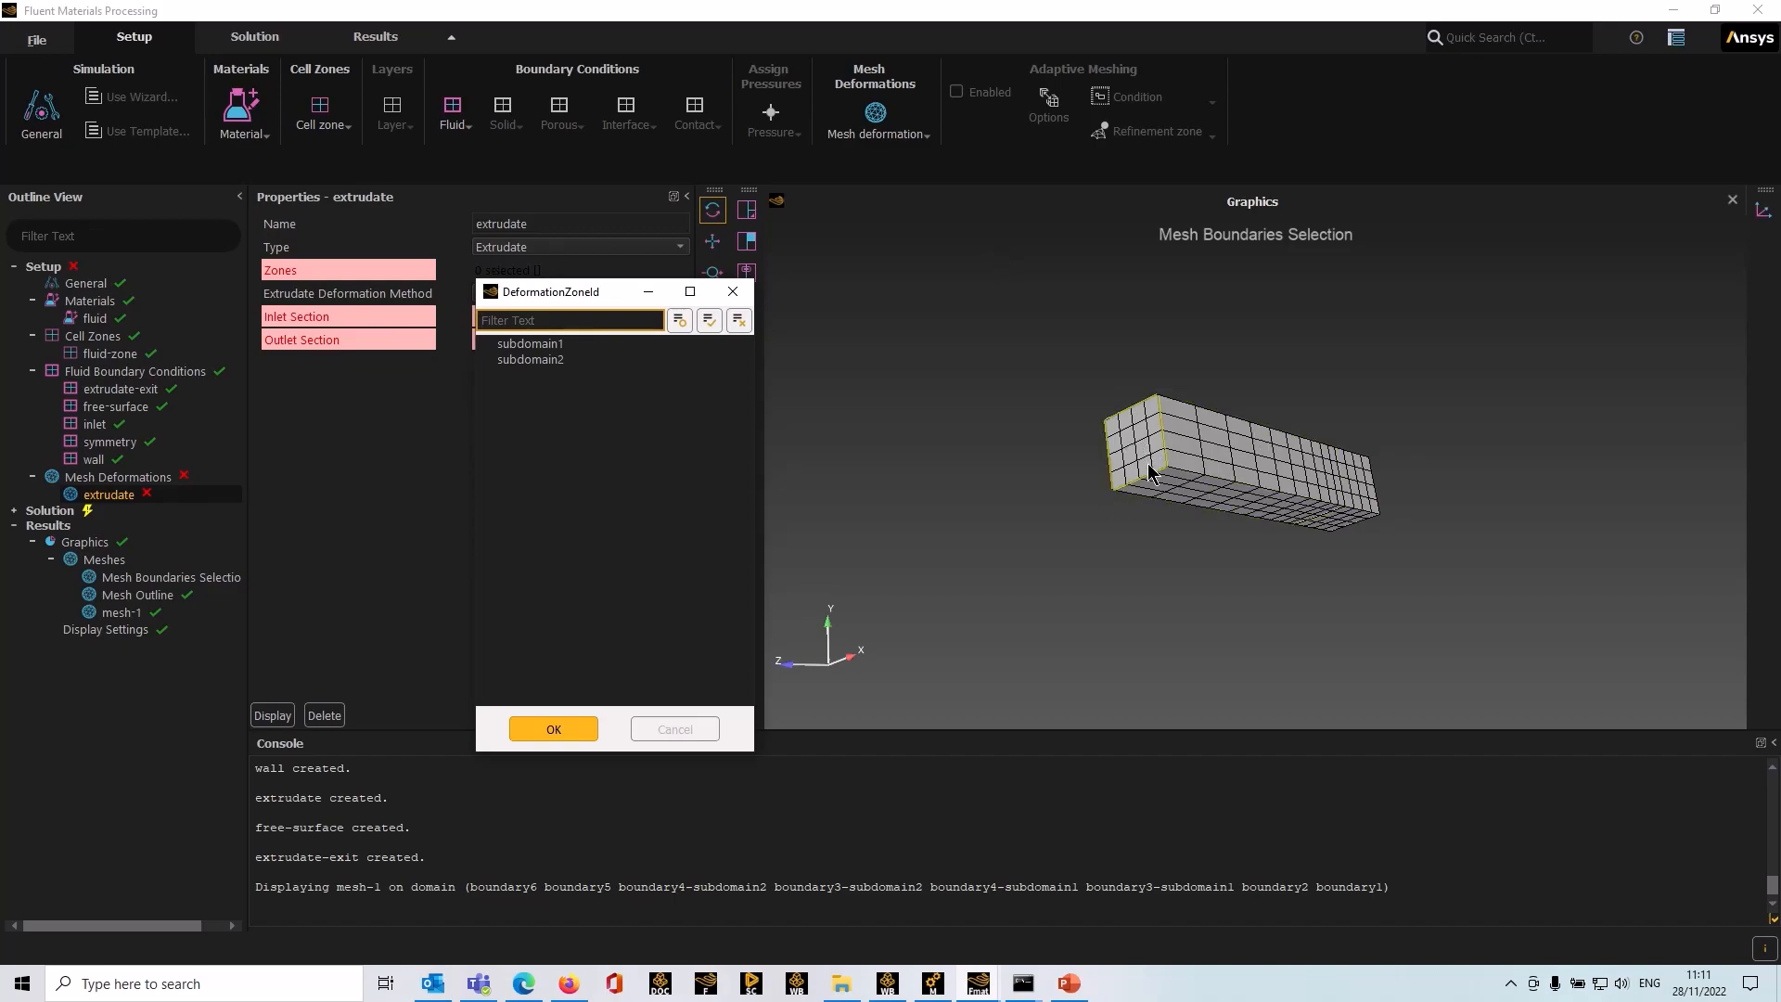
left_click(524, 361)
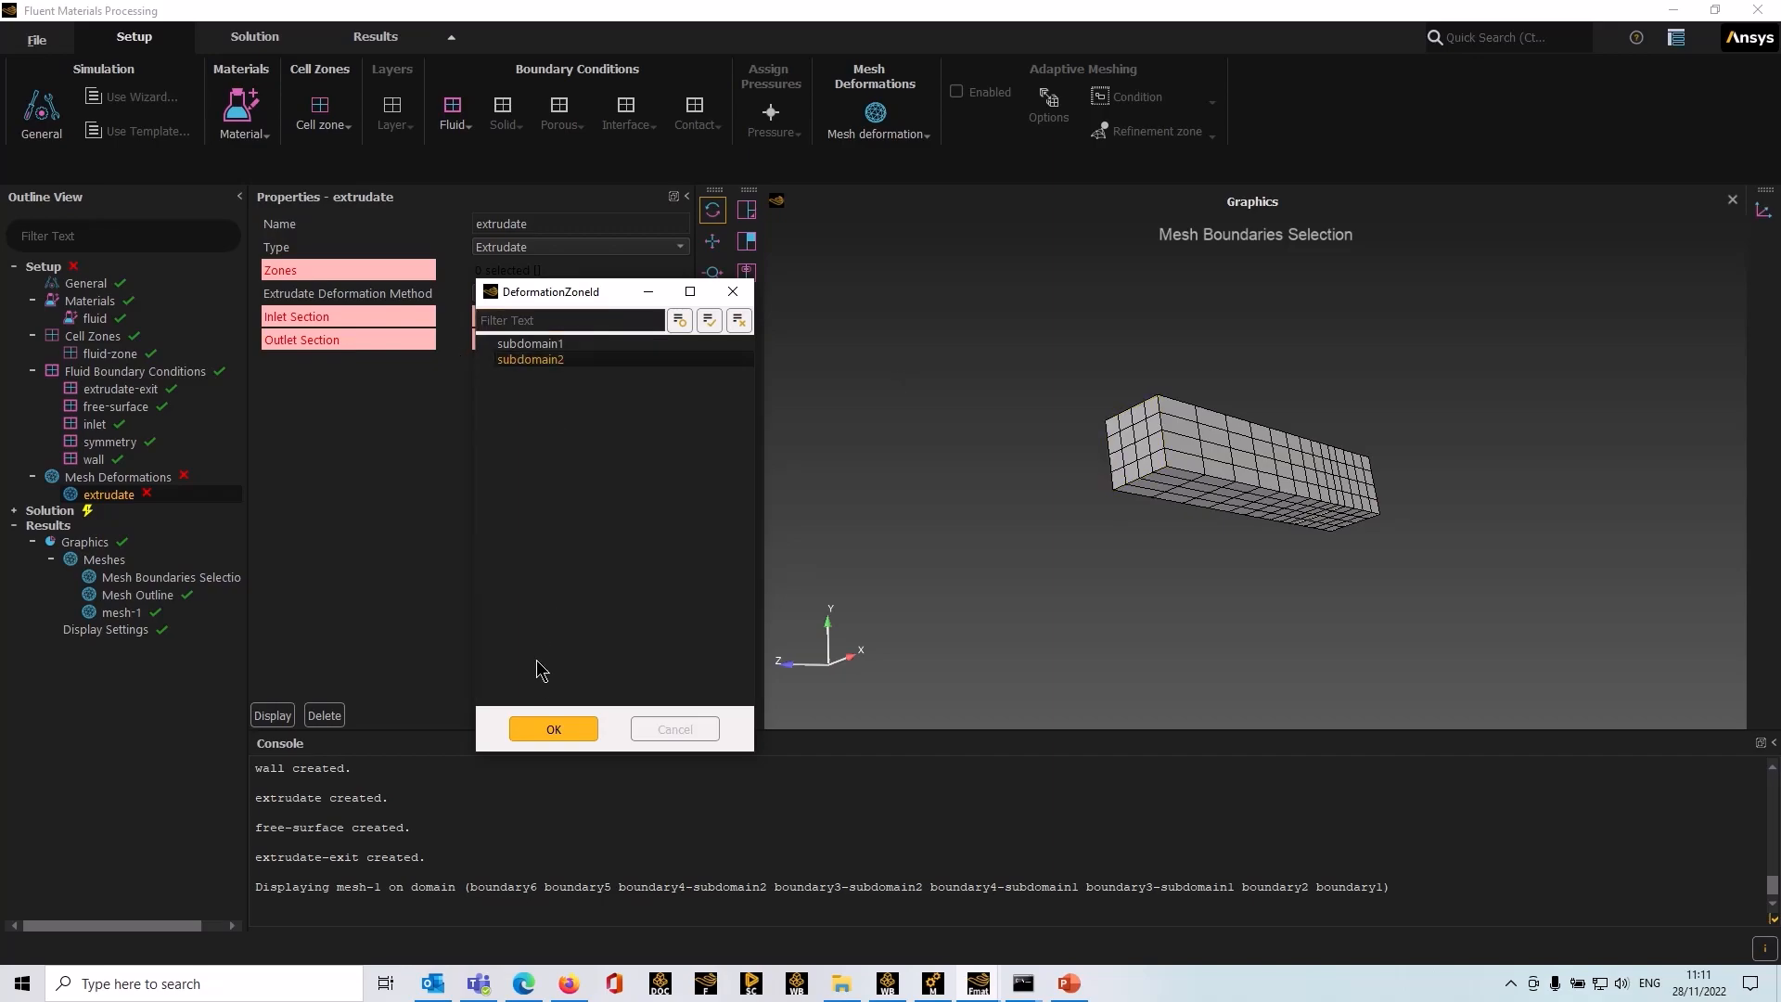
left_click(550, 731)
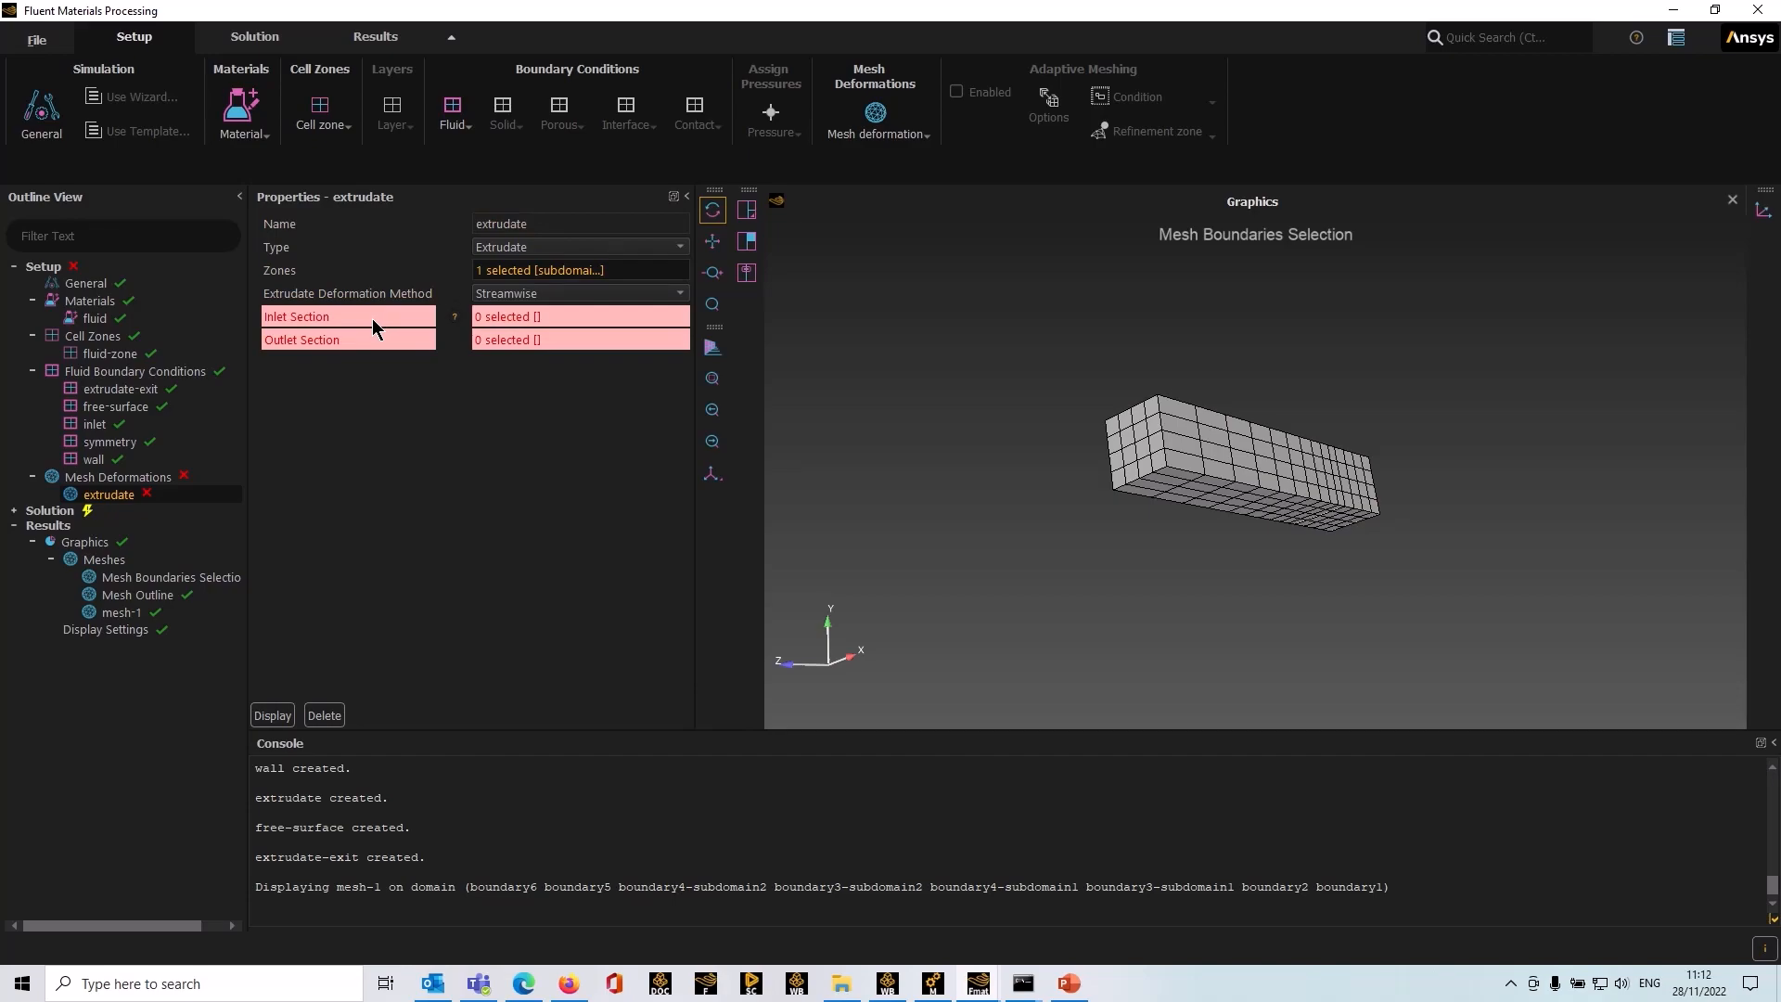
Step: Set the extrudate's inlet section to subdomain2-subdomain1, the interface between die and extrudate
left_click(549, 319)
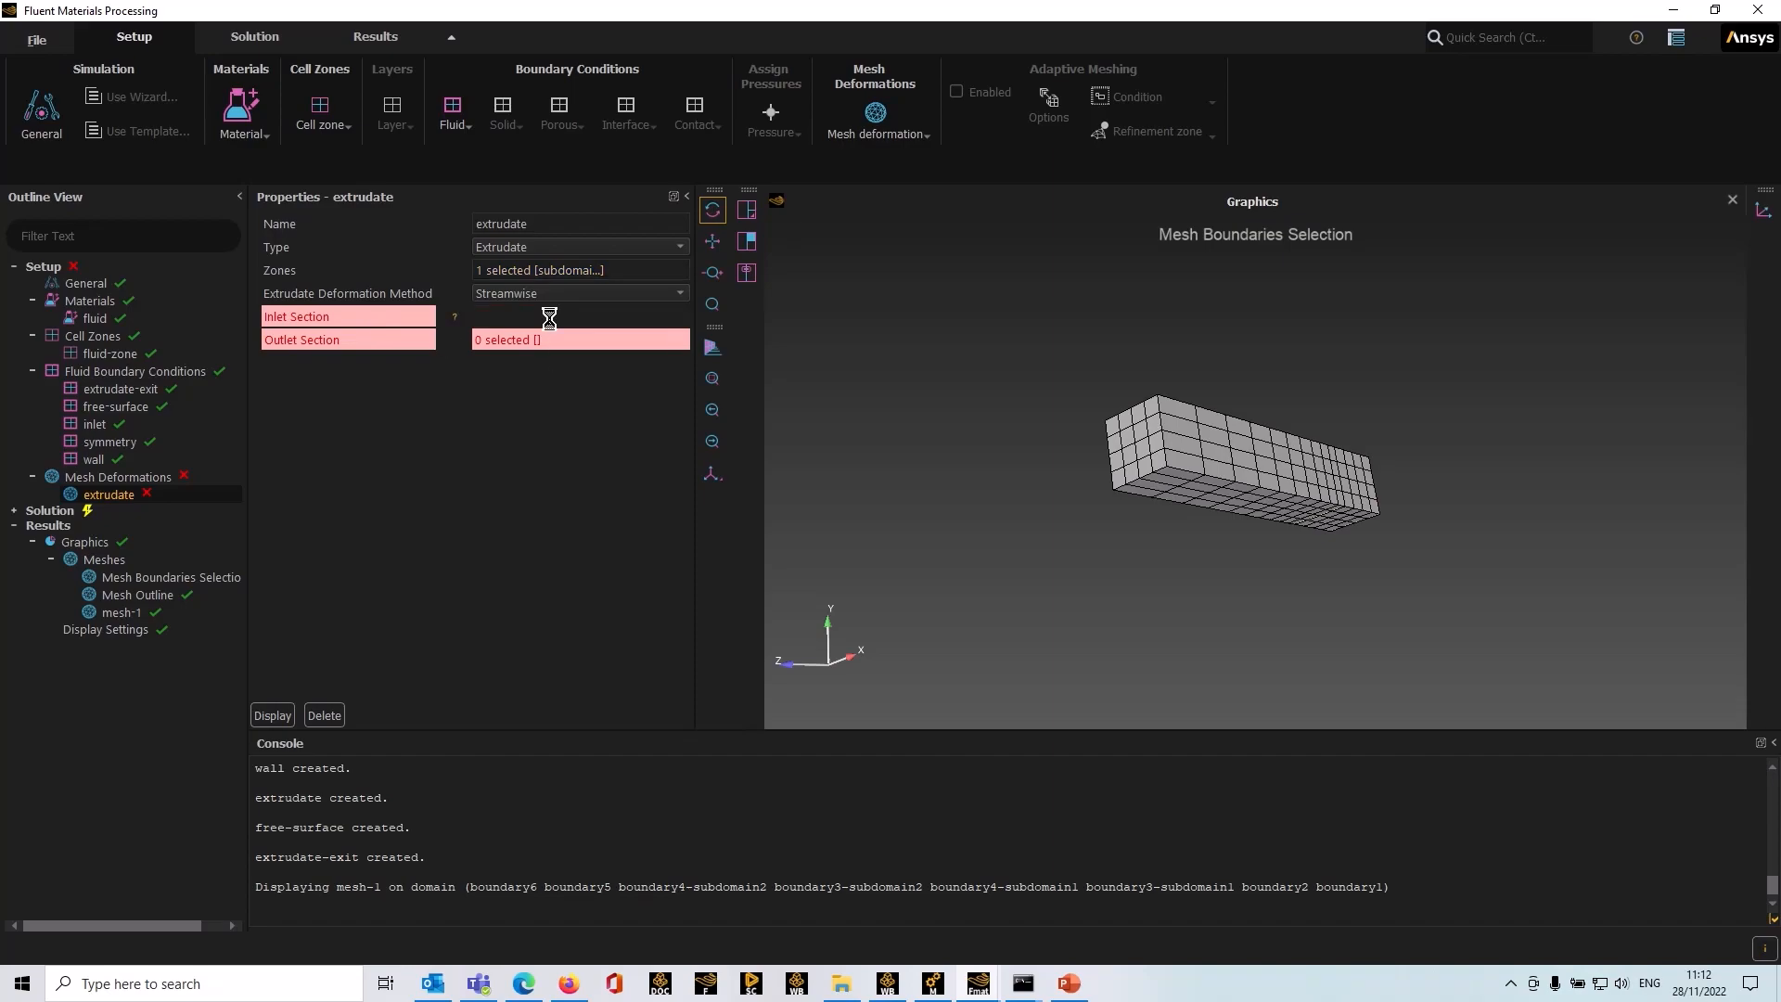
left_click_drag(1363, 526, 1266, 591)
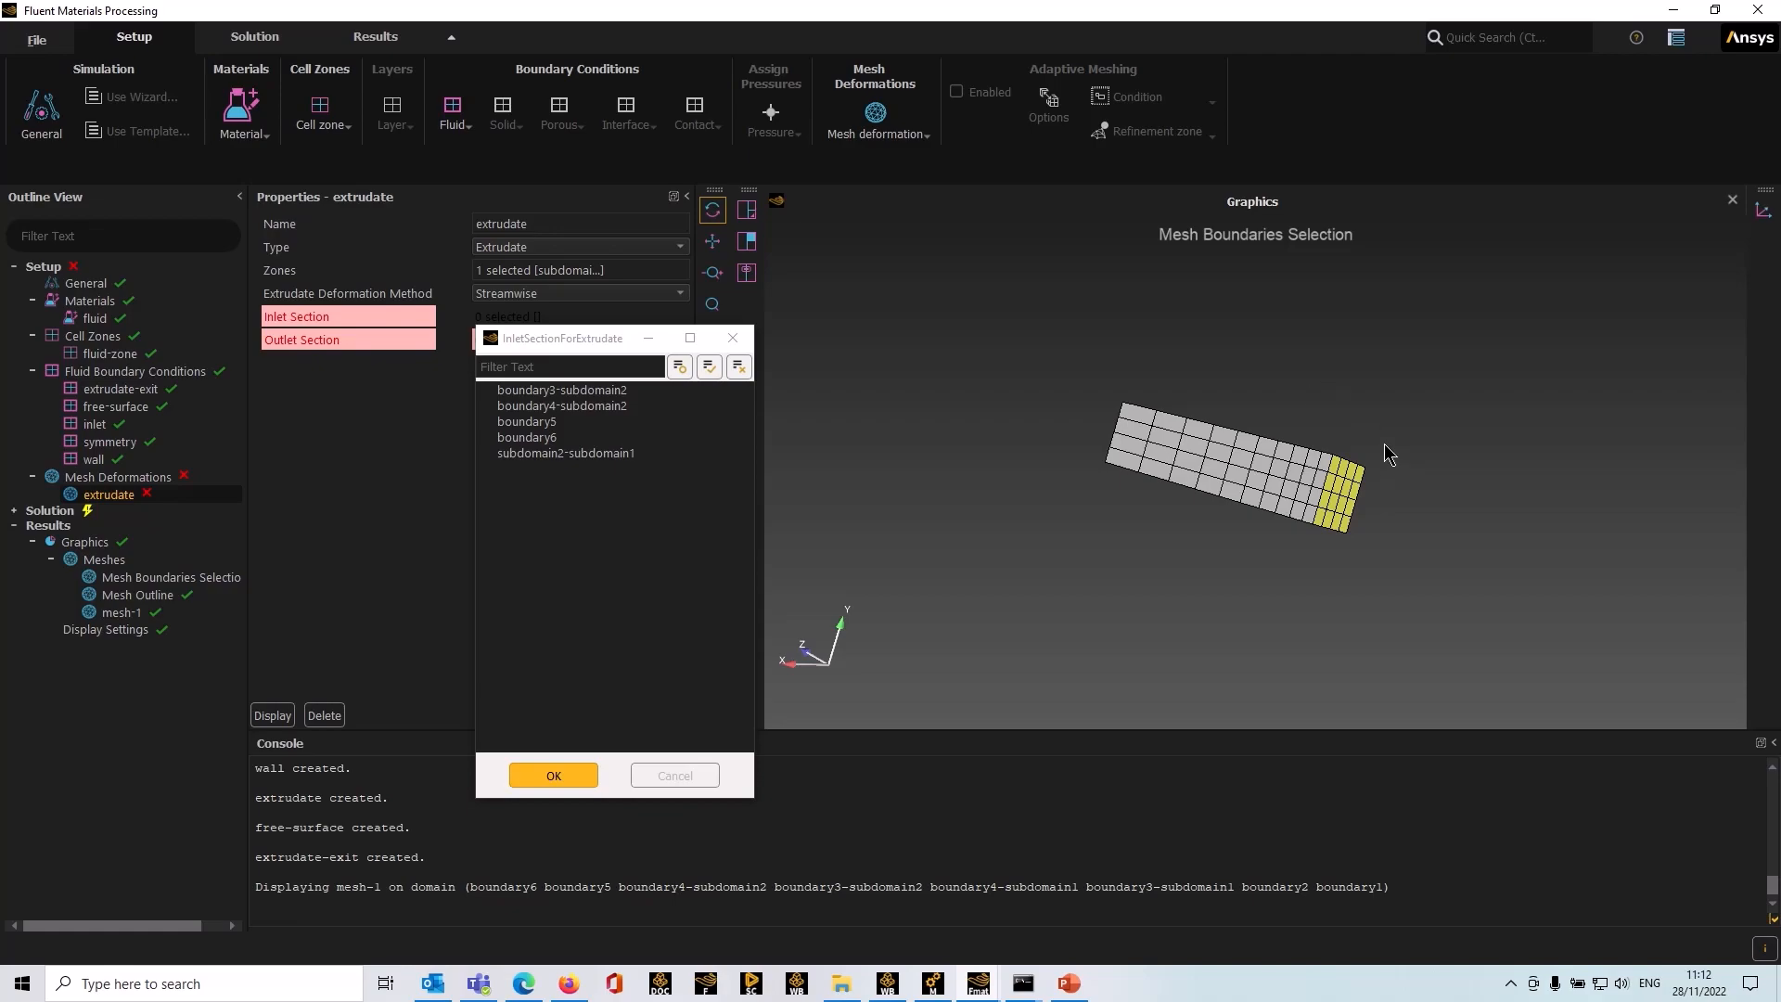
left_click(1342, 492)
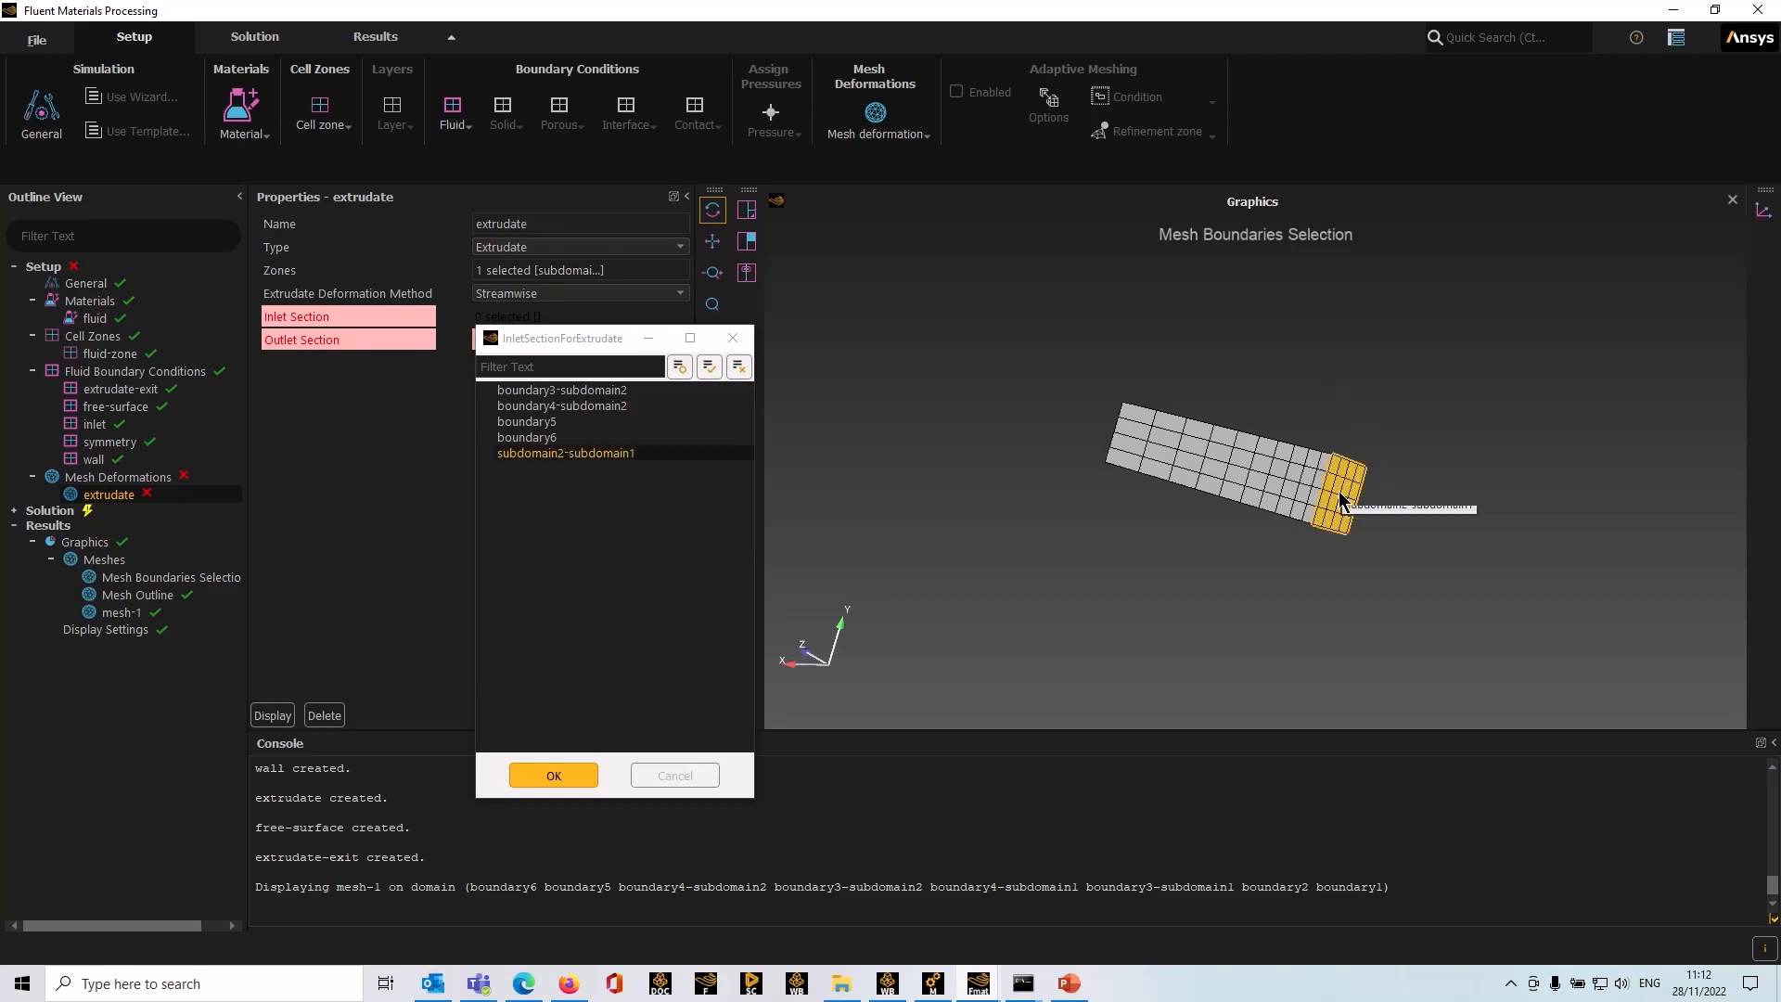
left_click(554, 776)
Step: Set the extrudate's outlet section to boundary6, the exit face of the mesh
left_click(501, 341)
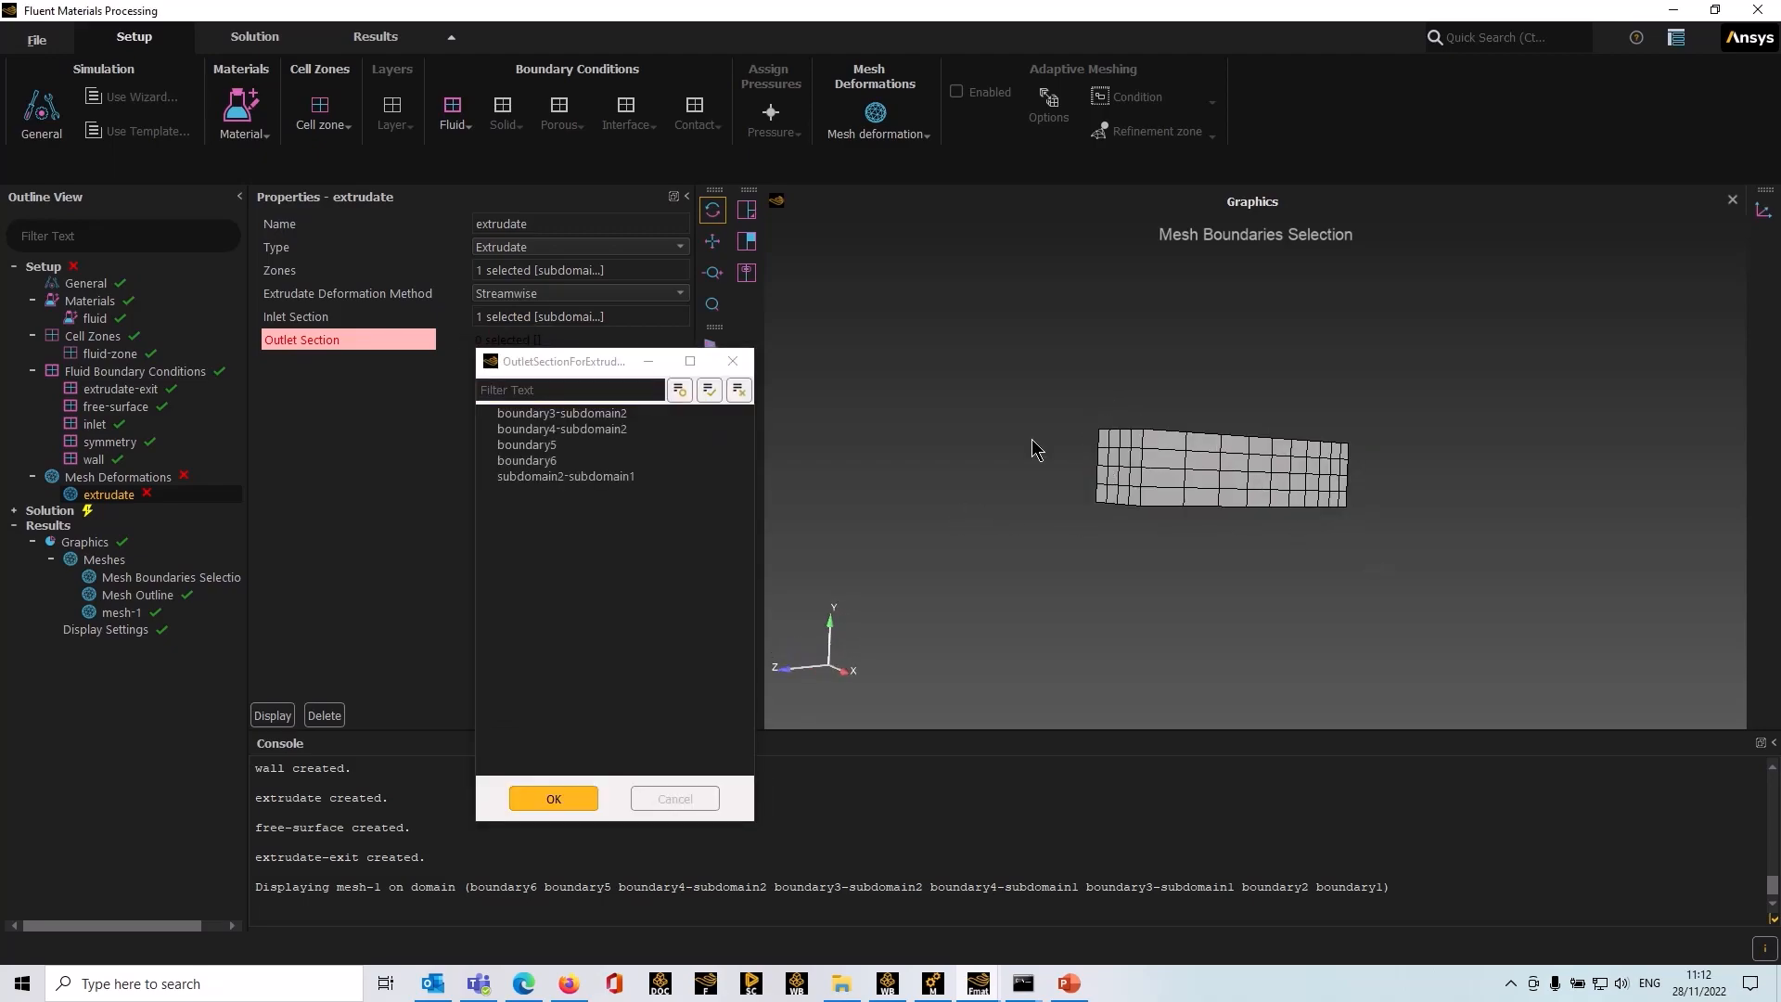
left_click(1122, 473)
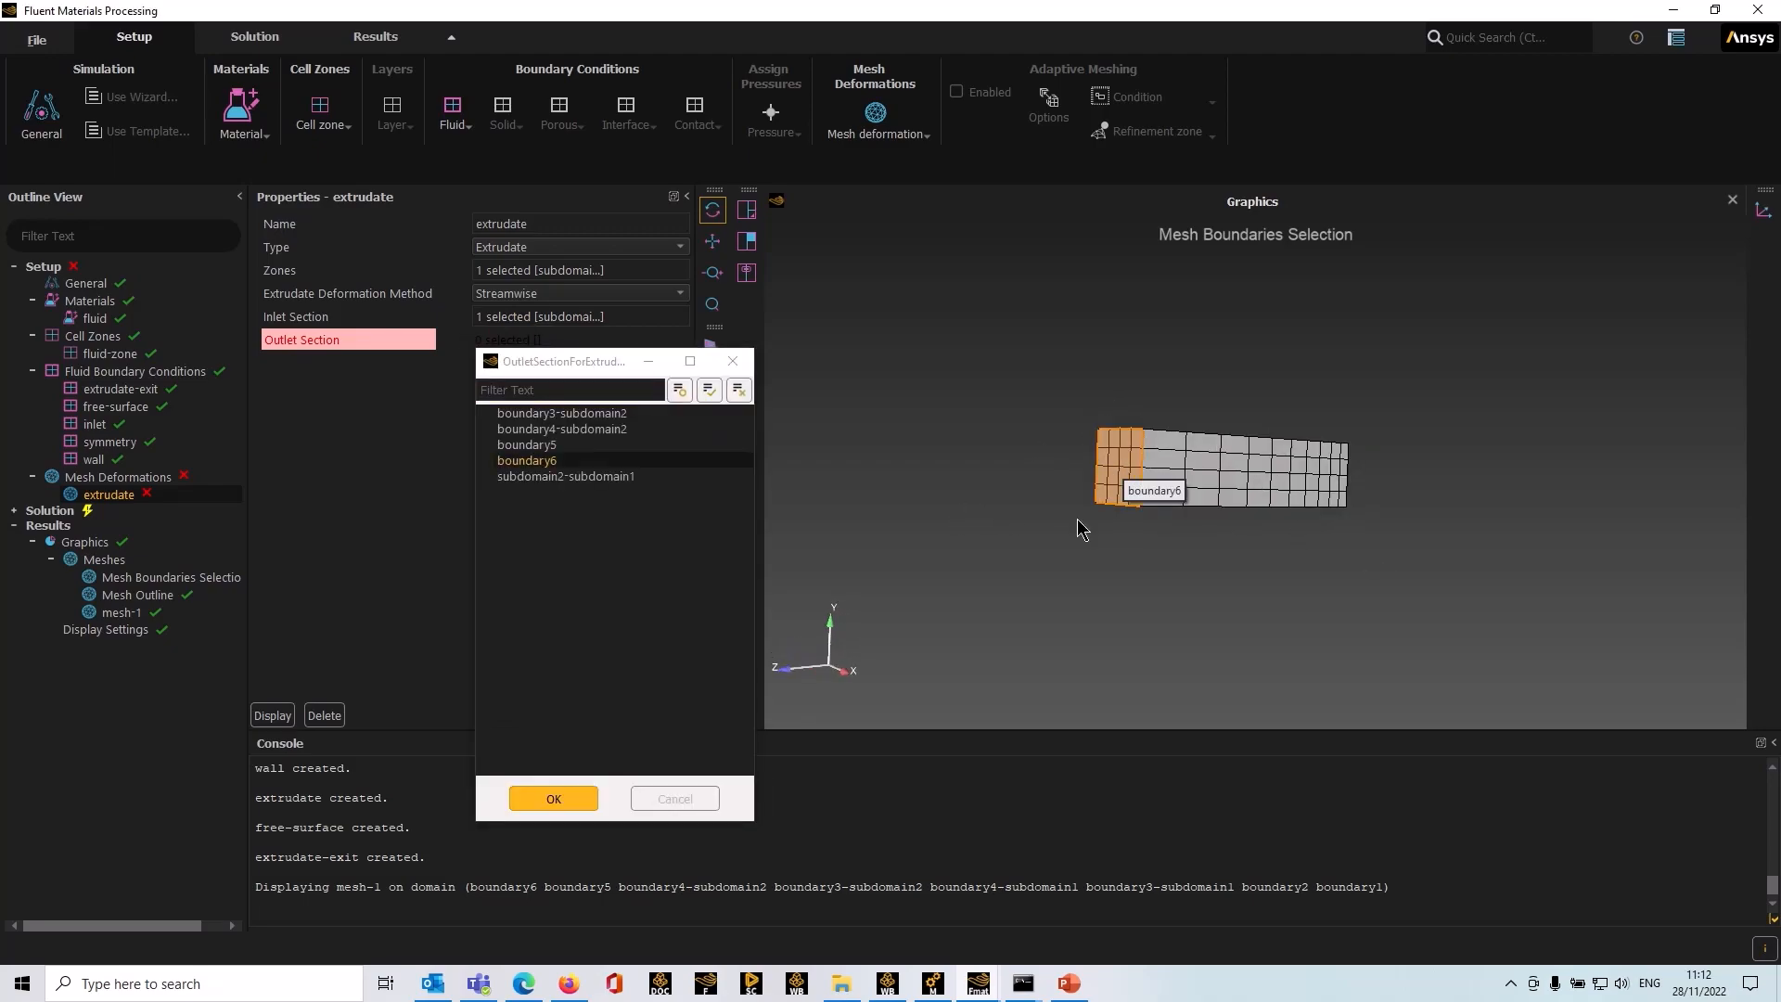
left_click(559, 799)
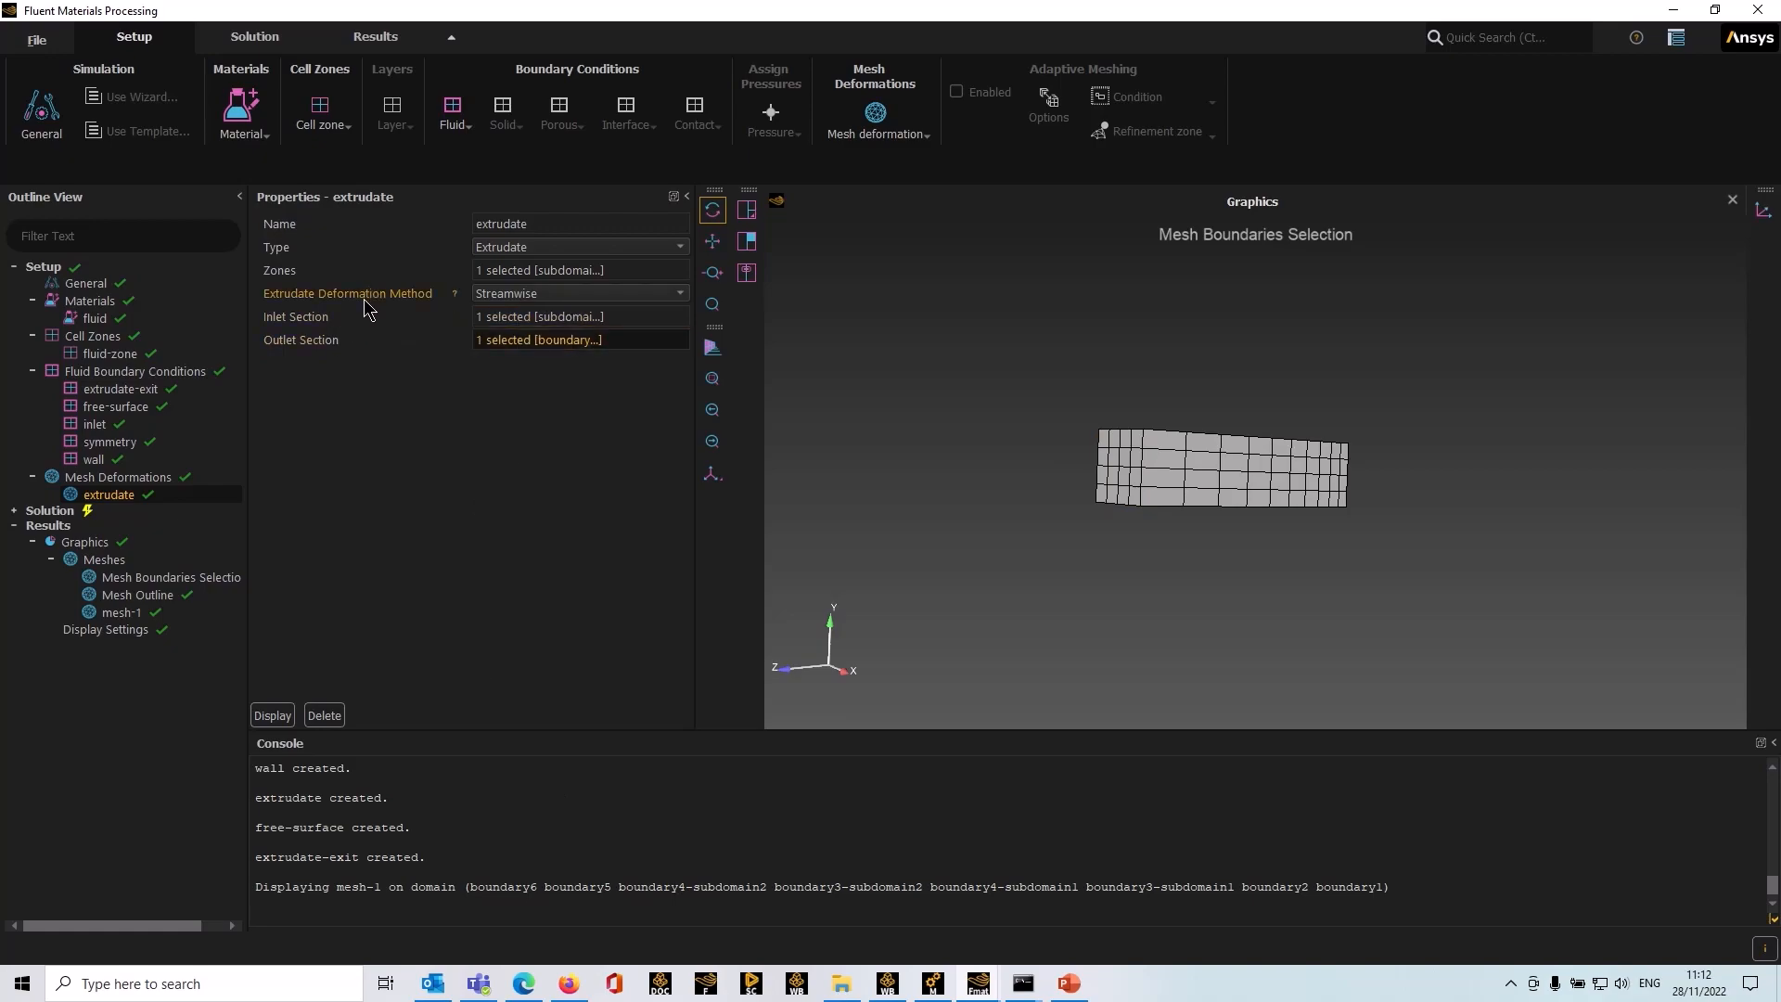
Step: Set the extrudate deformation method to Optimesh-3D
left_click(535, 295)
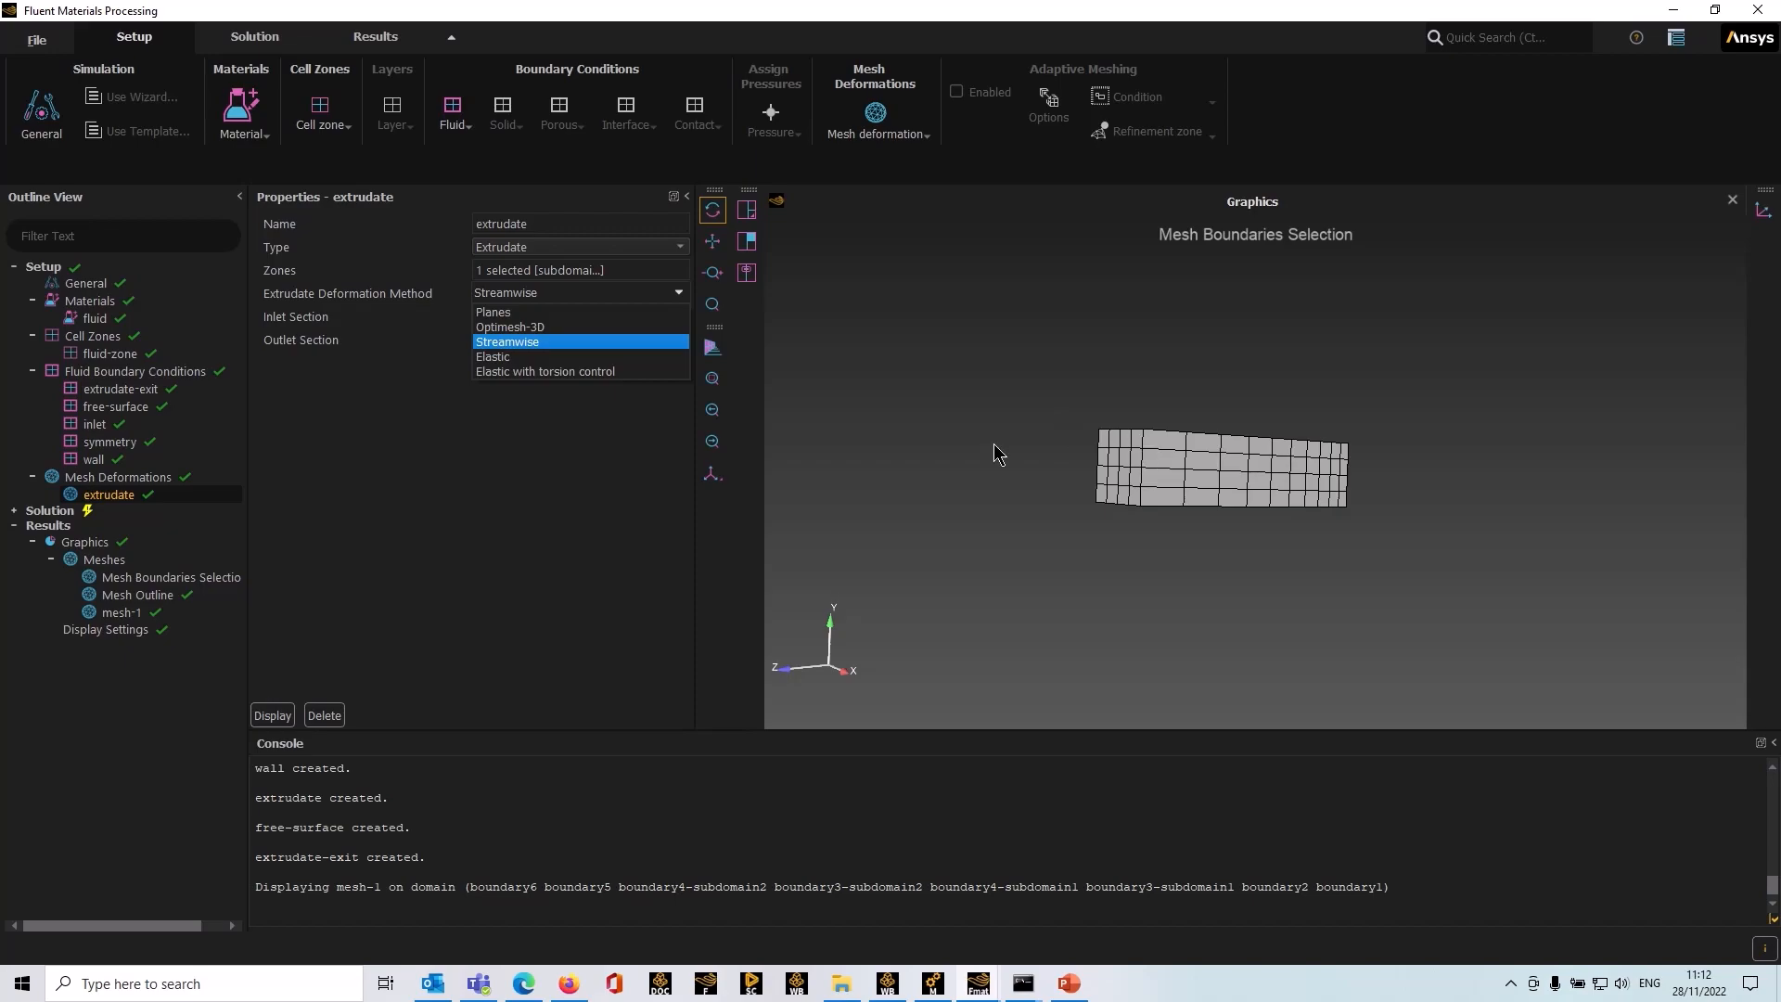
left_click(533, 329)
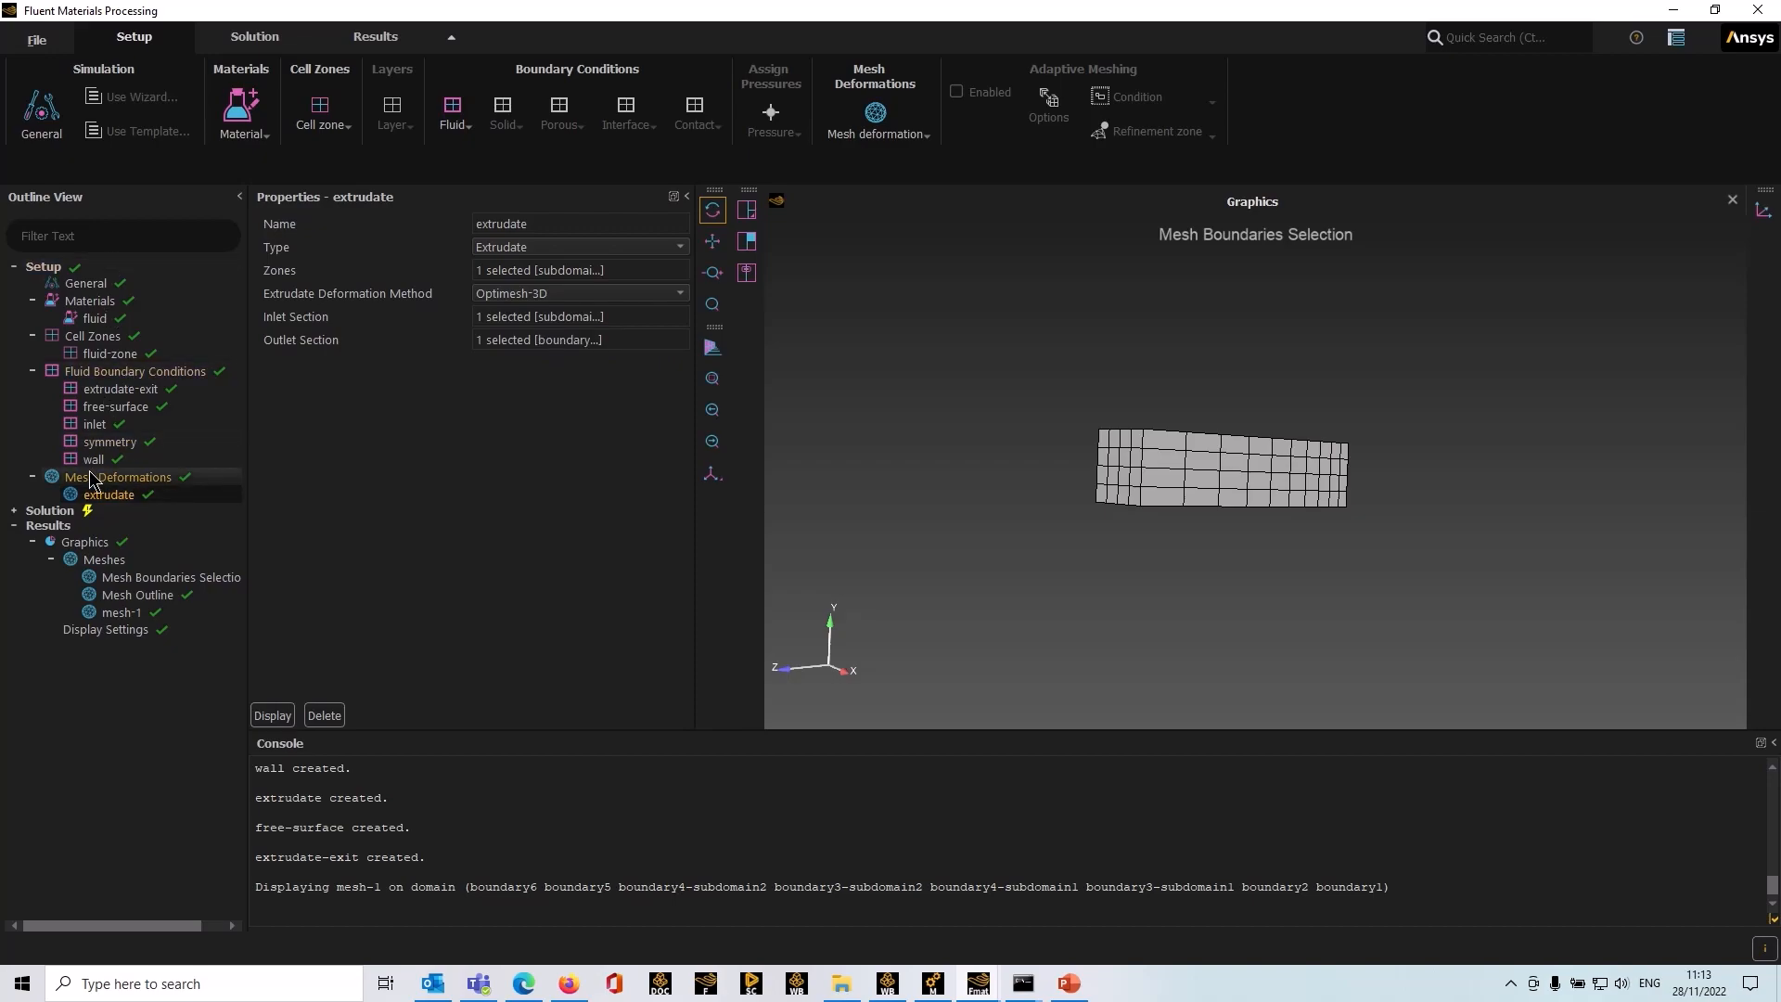
left_click(13, 511)
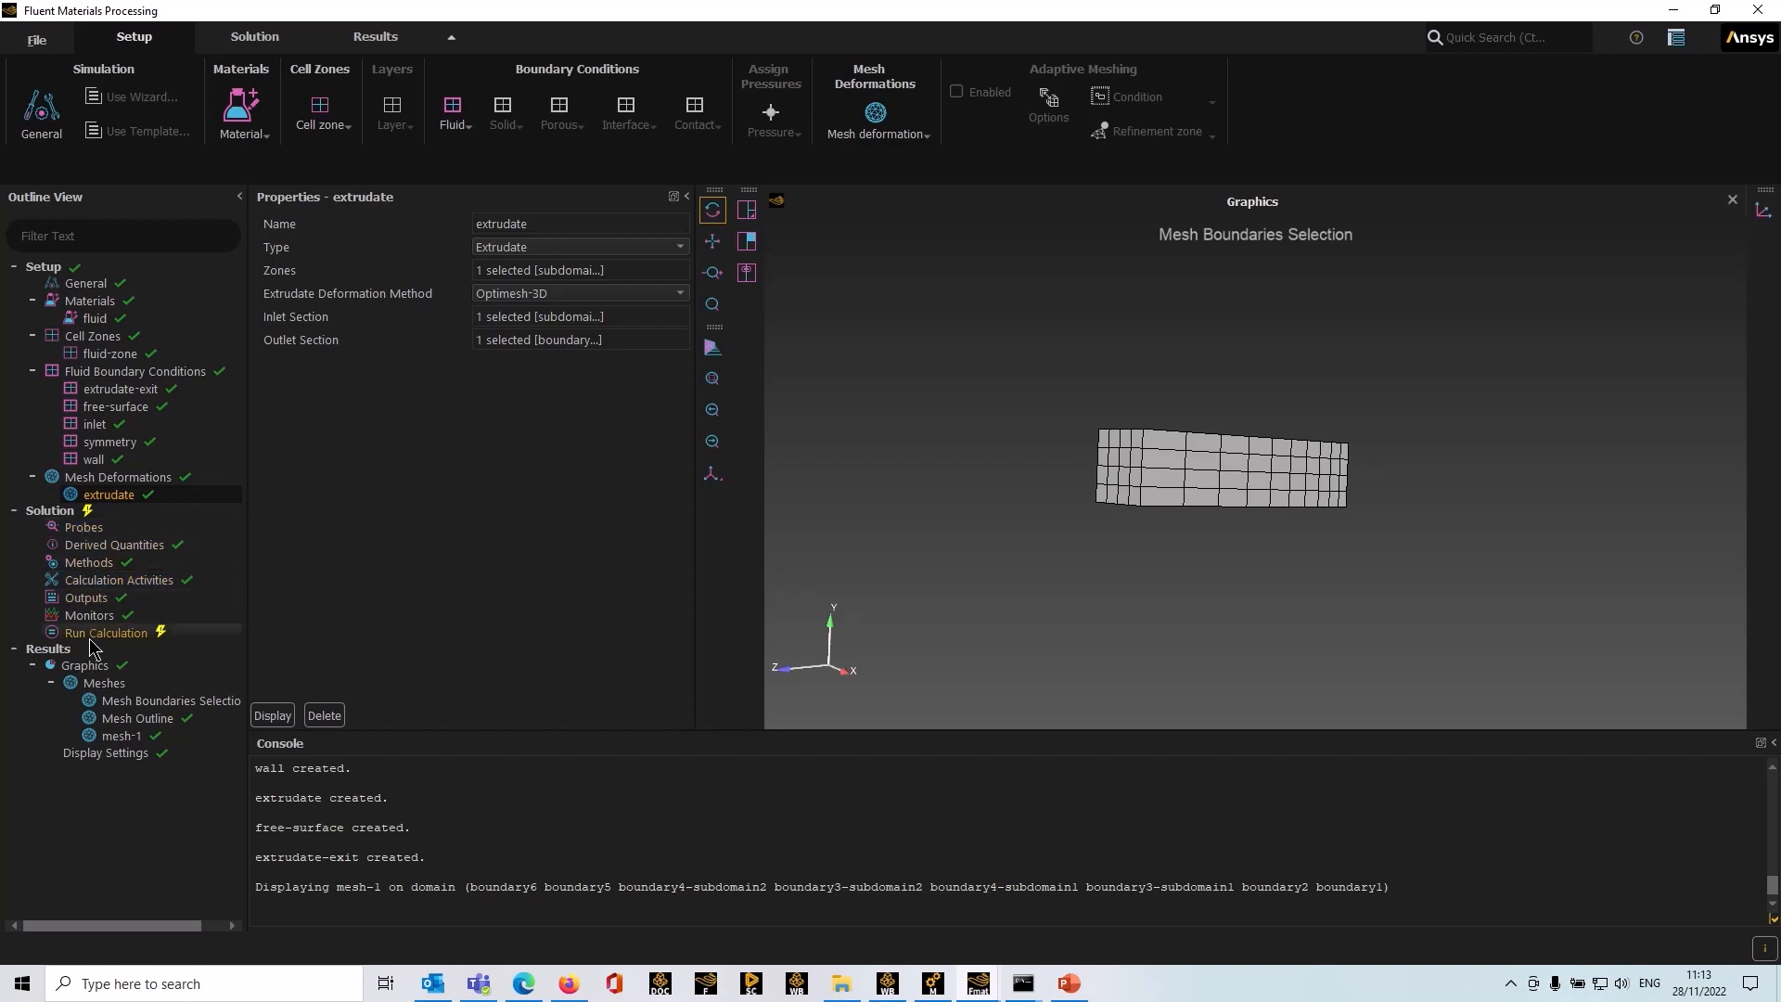
Step: Review the calculation activities, including the number of processors, and the output settings
left_click(106, 582)
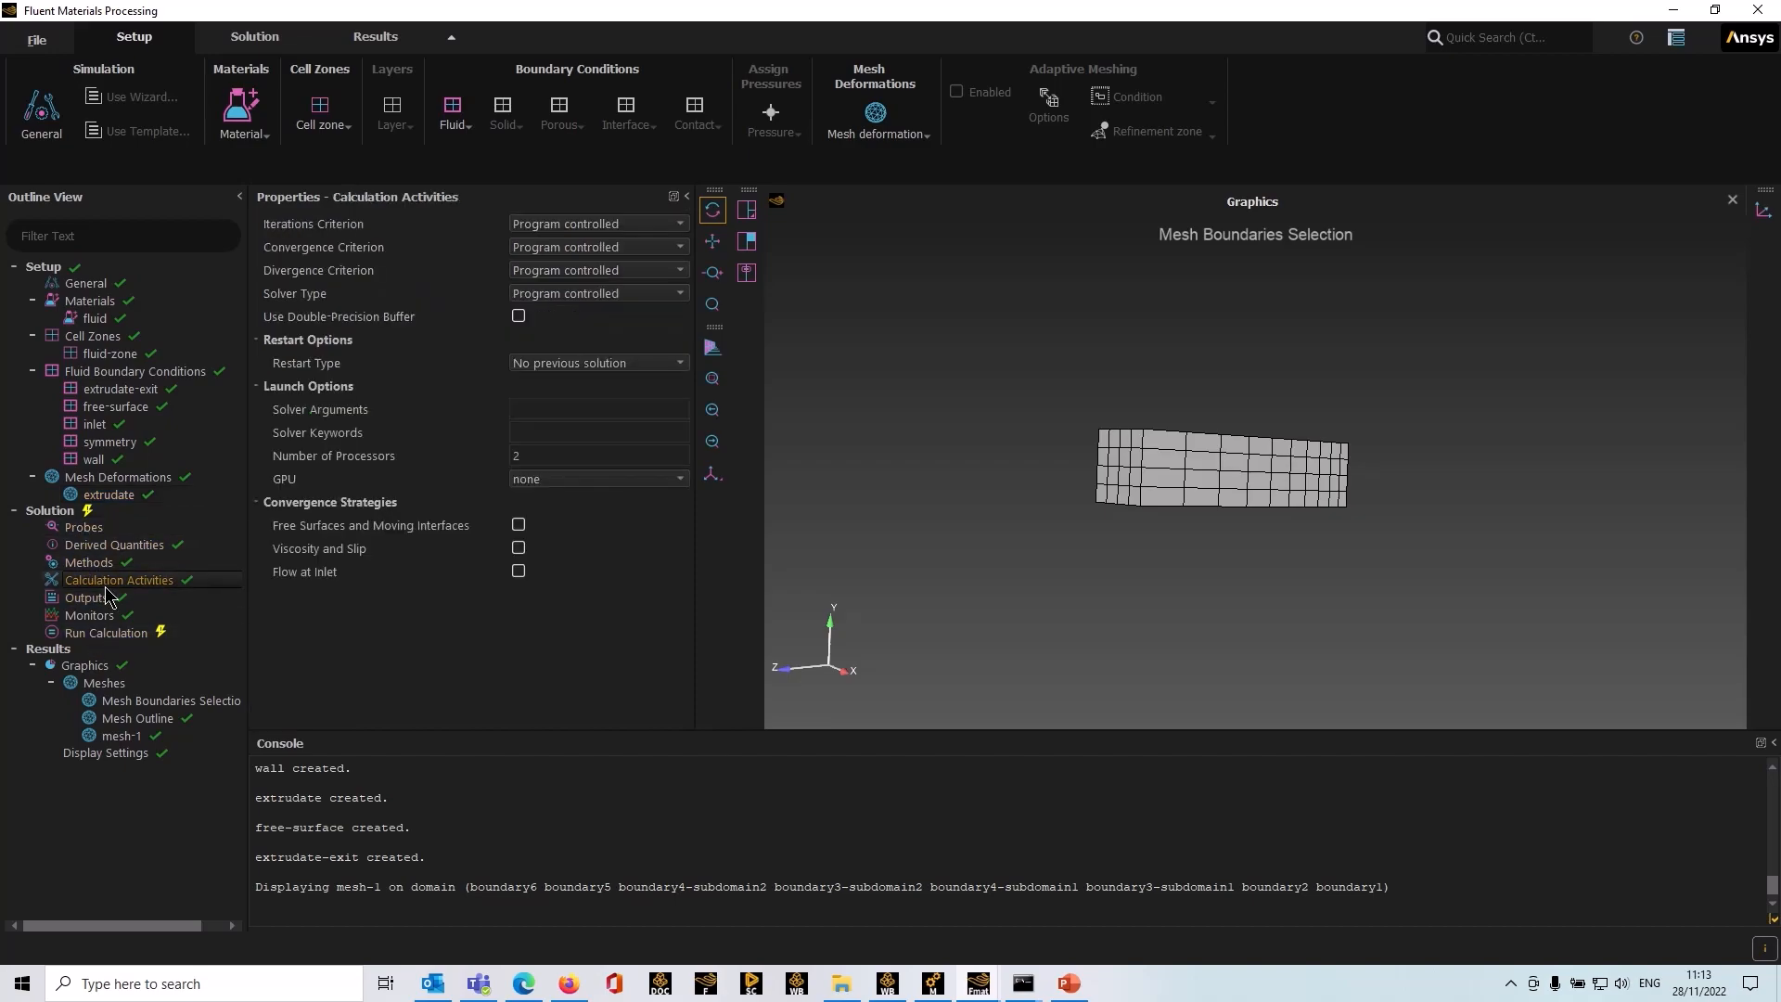
left_click(536, 456)
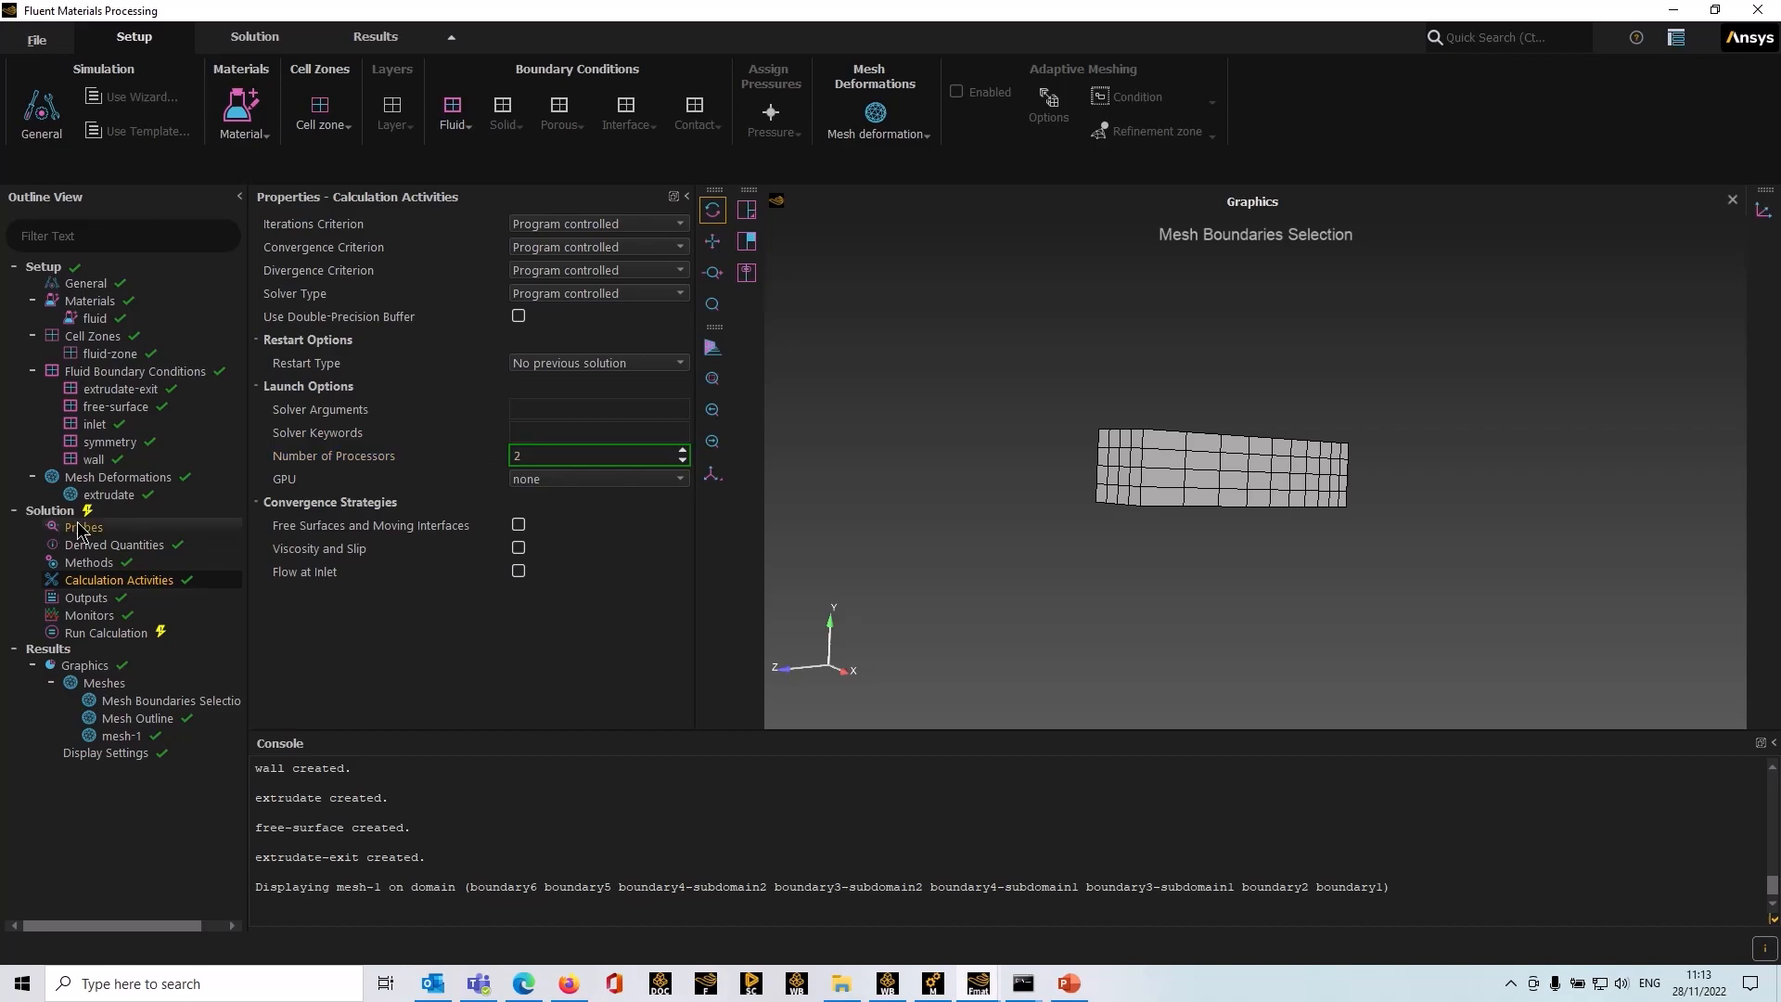
left_click(88, 598)
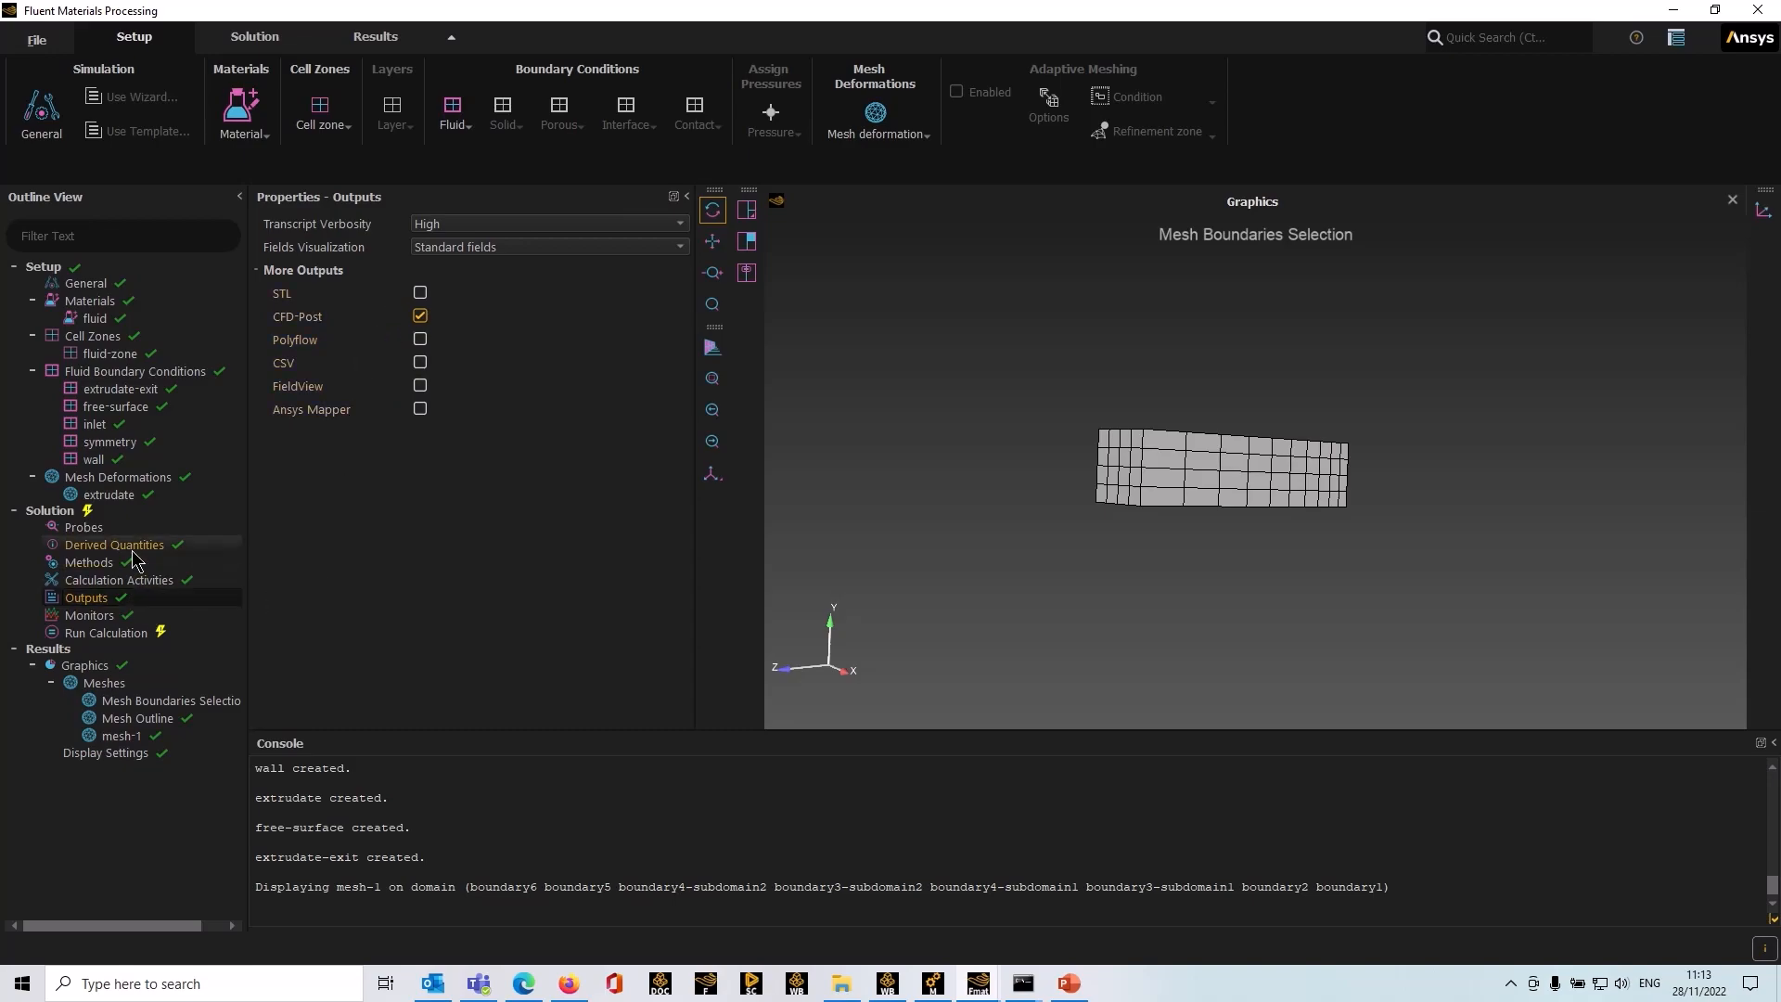
Step: Enable residence time in the derived quantities and set its inlet boundary to boundary1
left_click(114, 544)
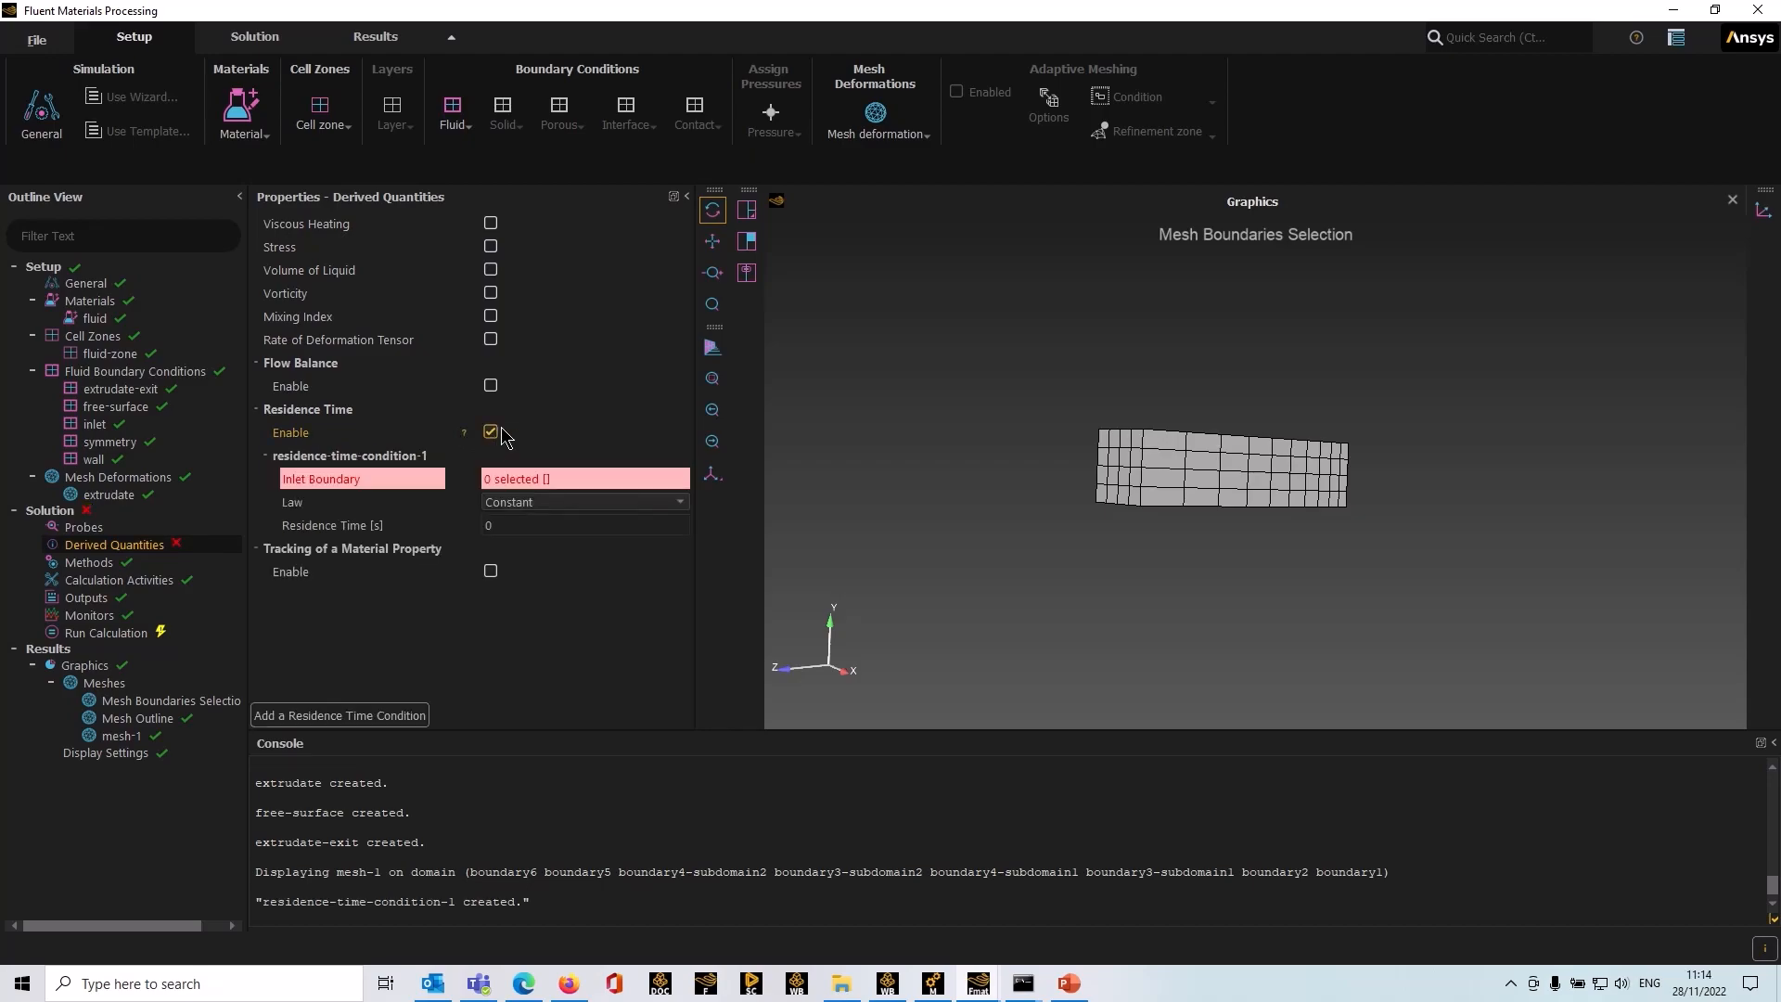
left_click(551, 479)
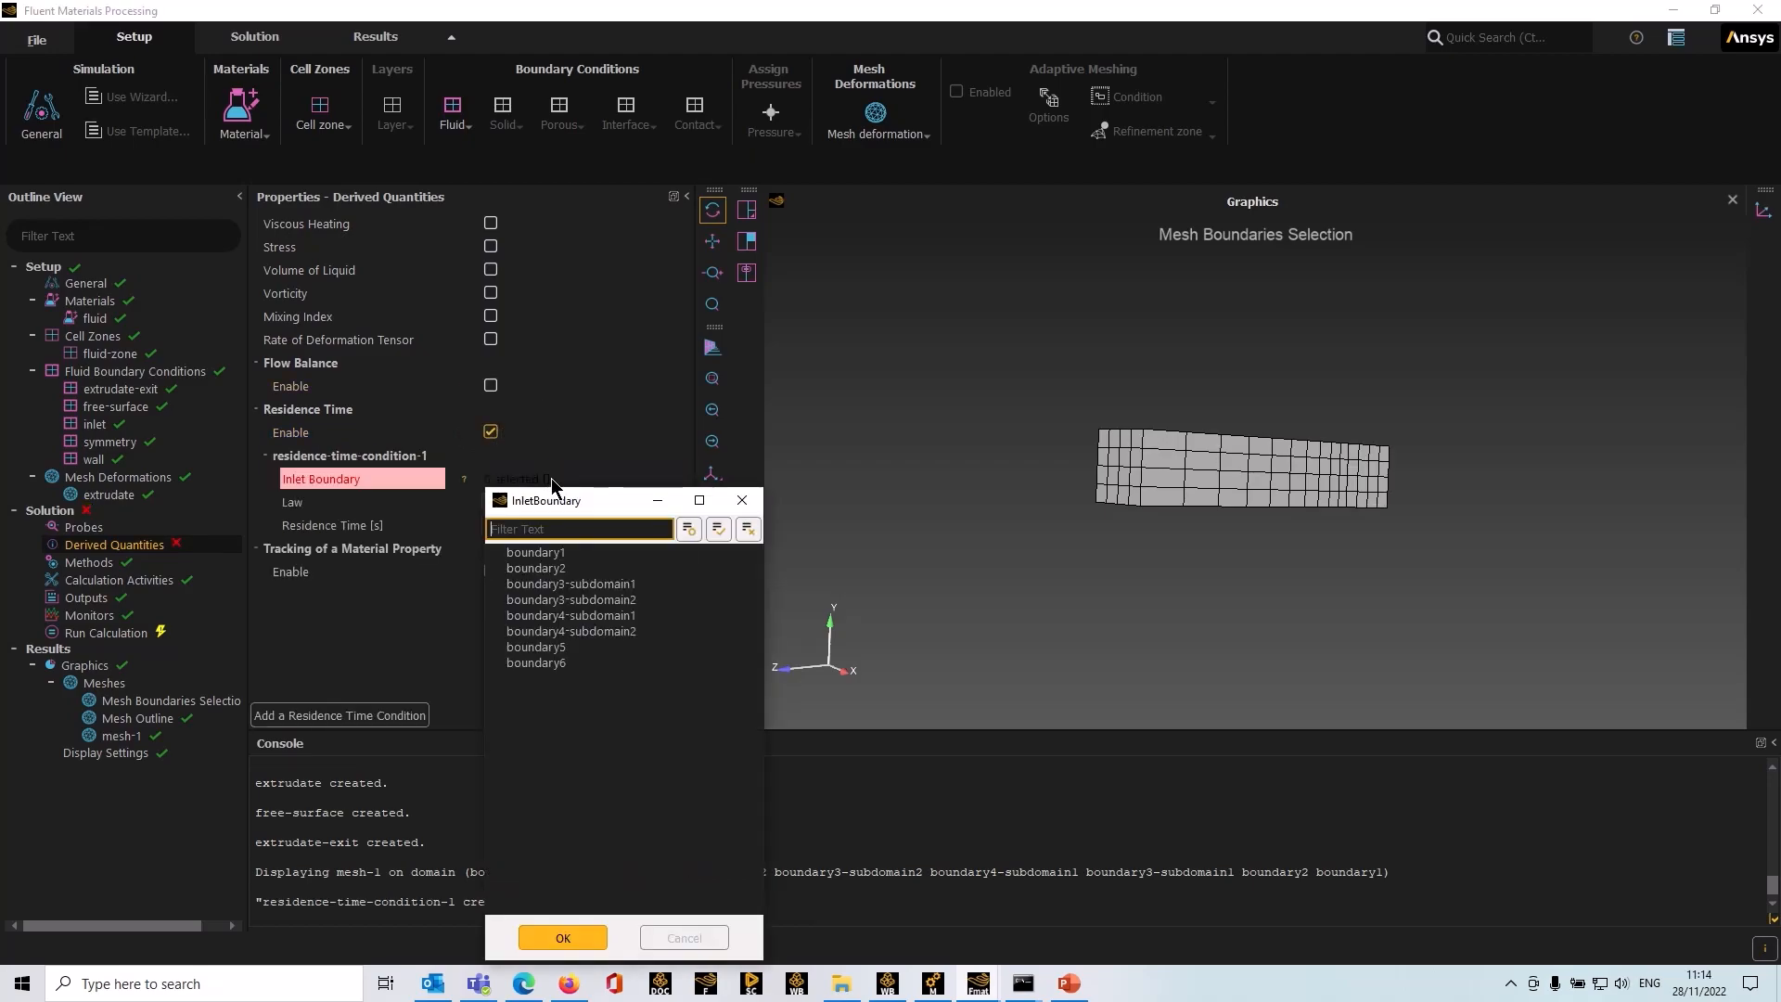
left_click_drag(1182, 598, 1393, 482)
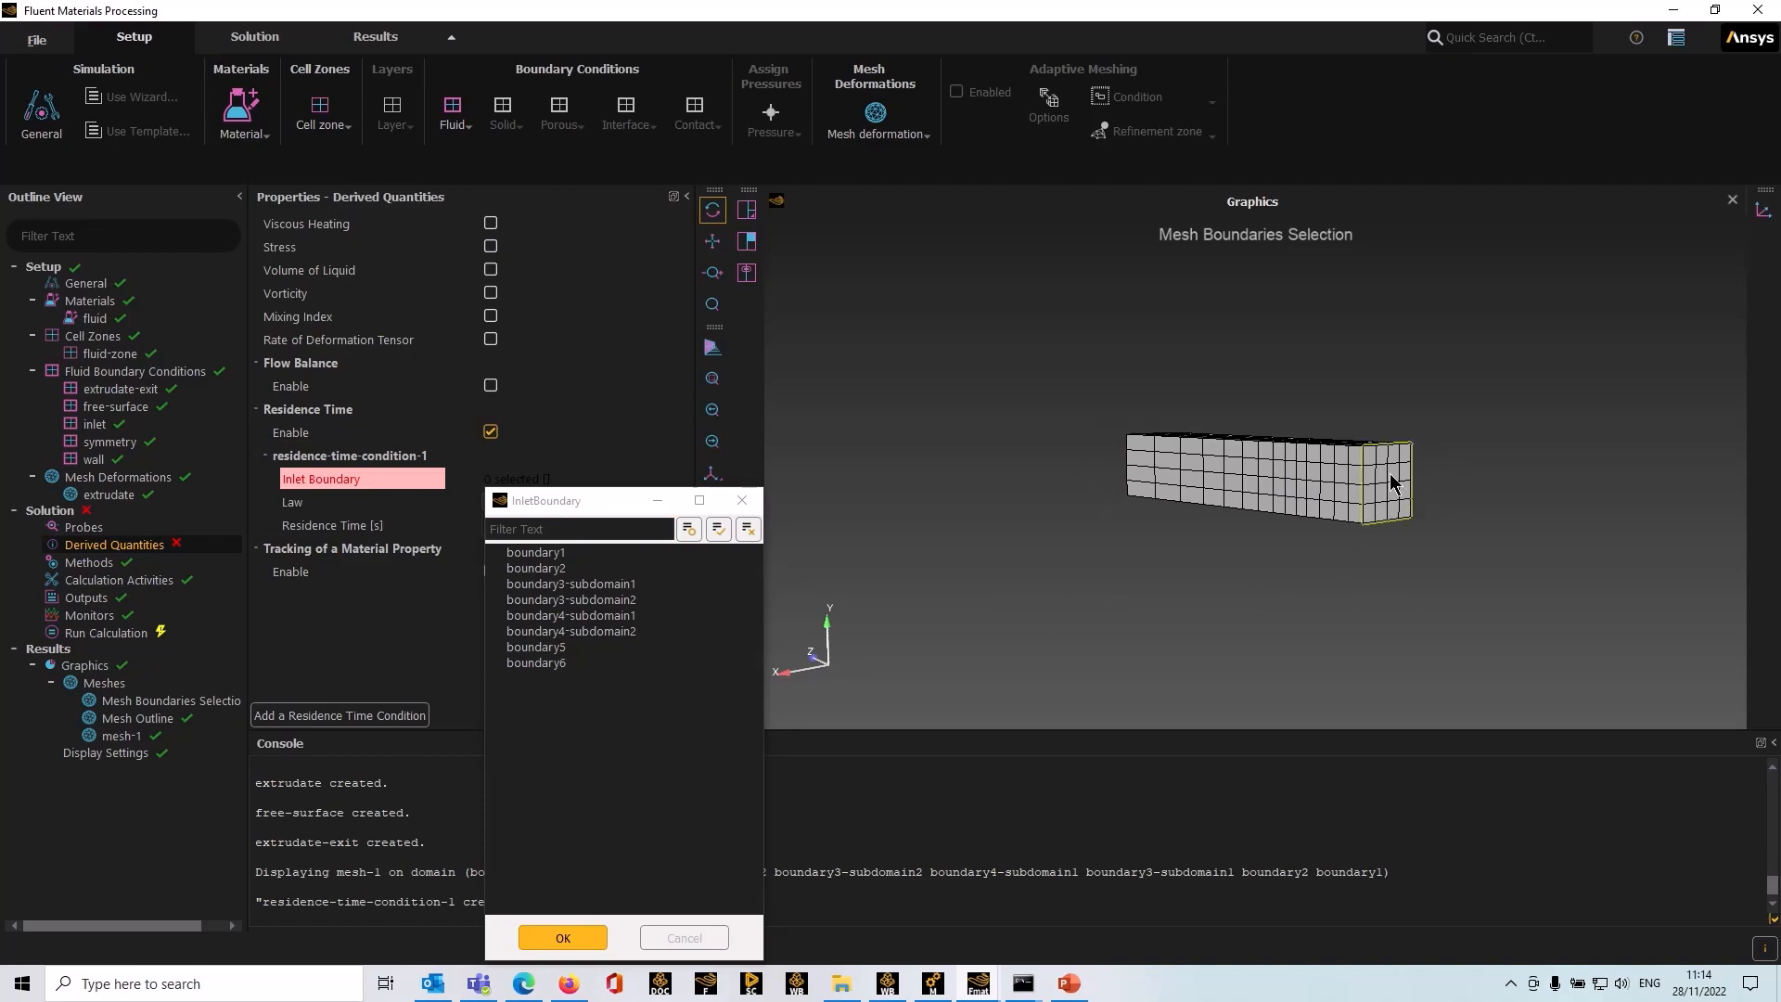
left_click(1372, 482)
left_click_drag(1061, 588, 1367, 560)
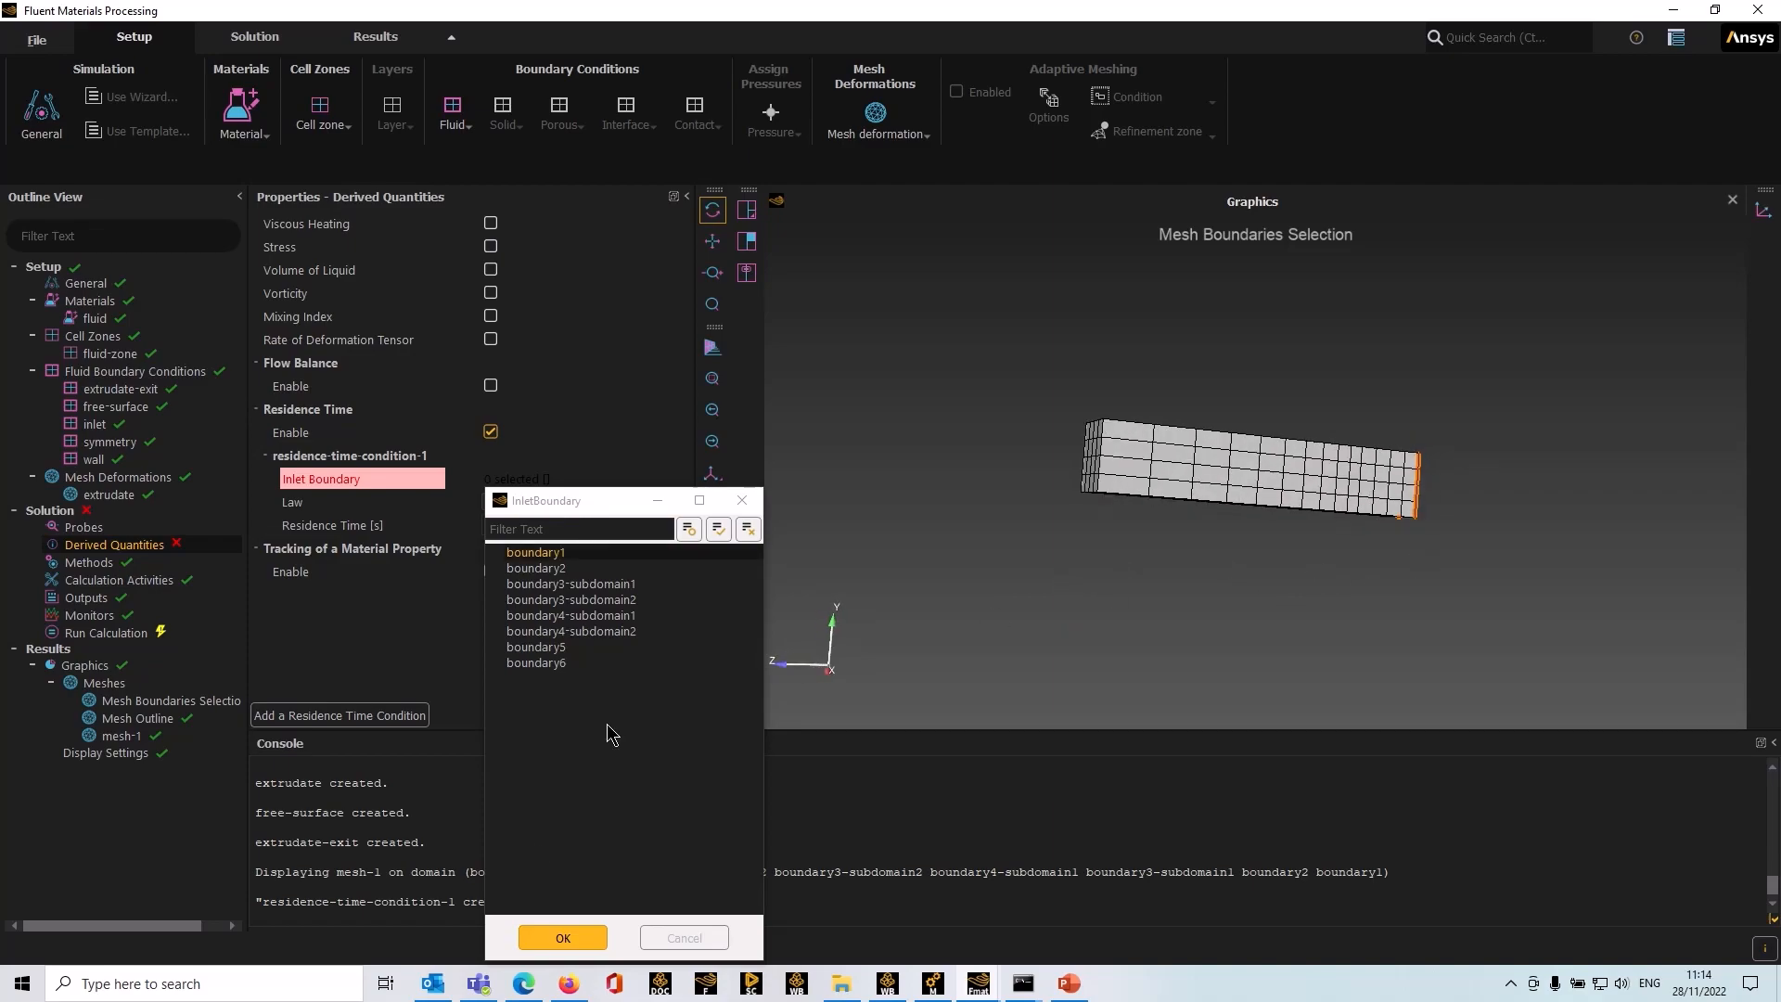
left_click(563, 938)
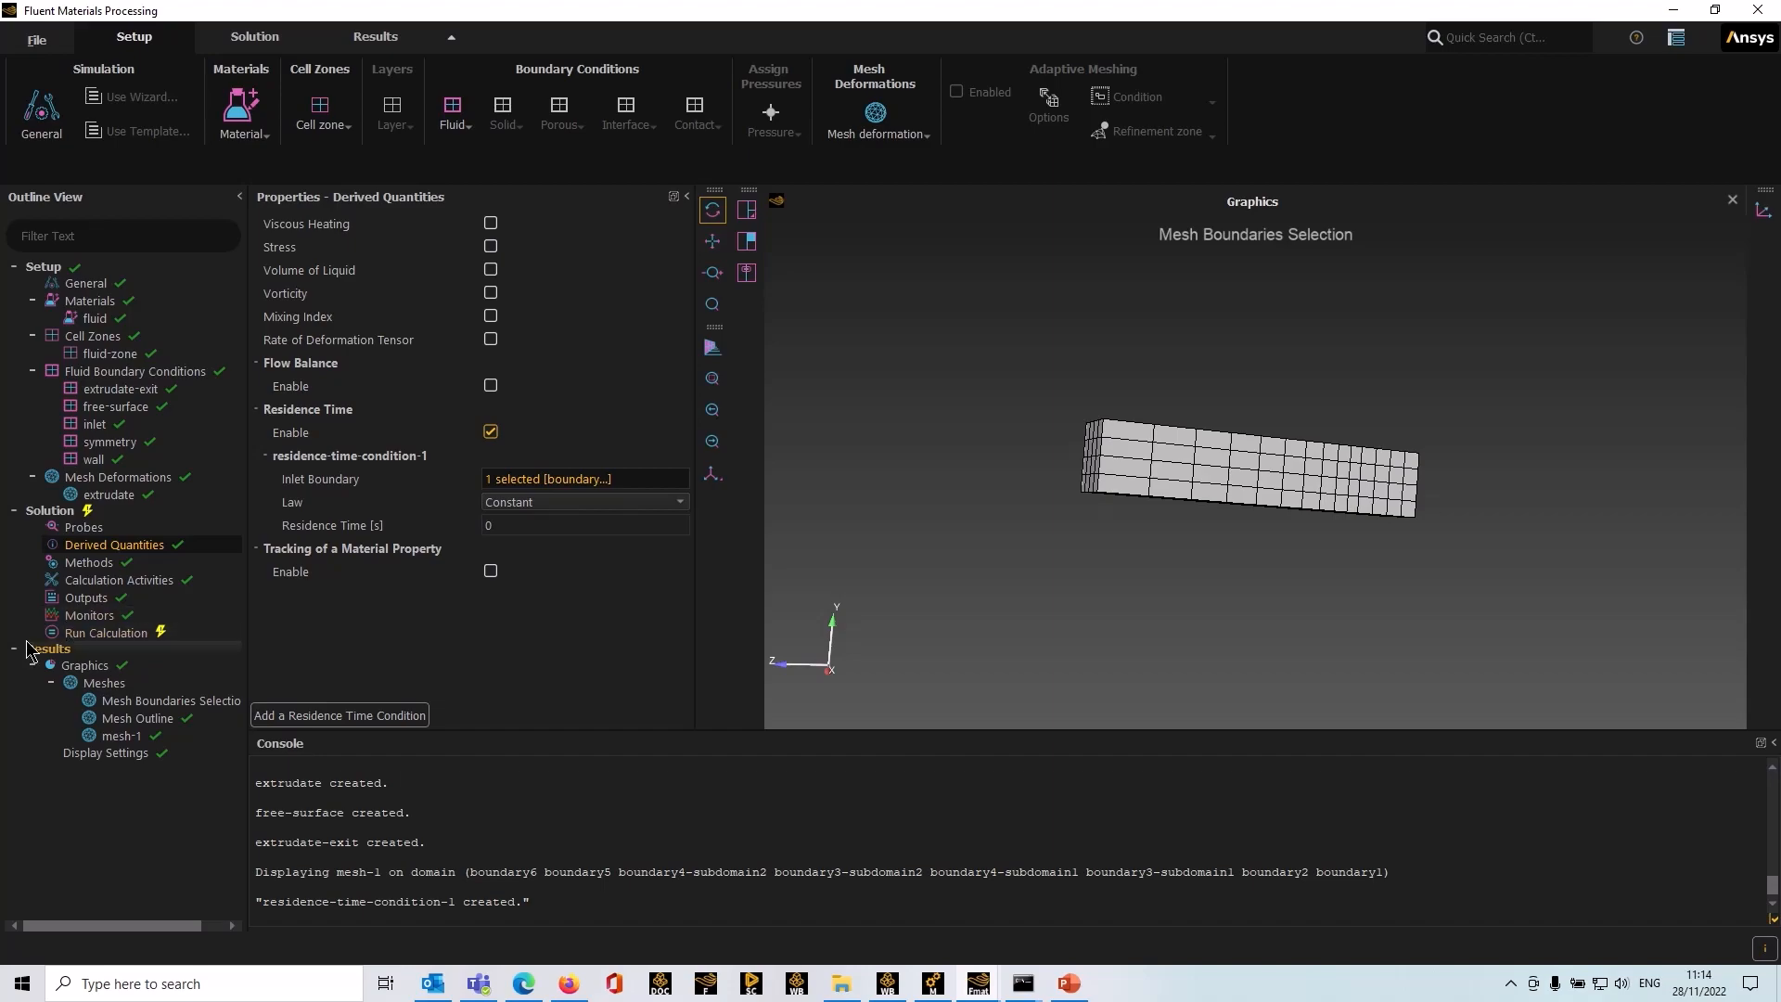
Step: Check the setup for validity and start the calculation
left_click(80, 617)
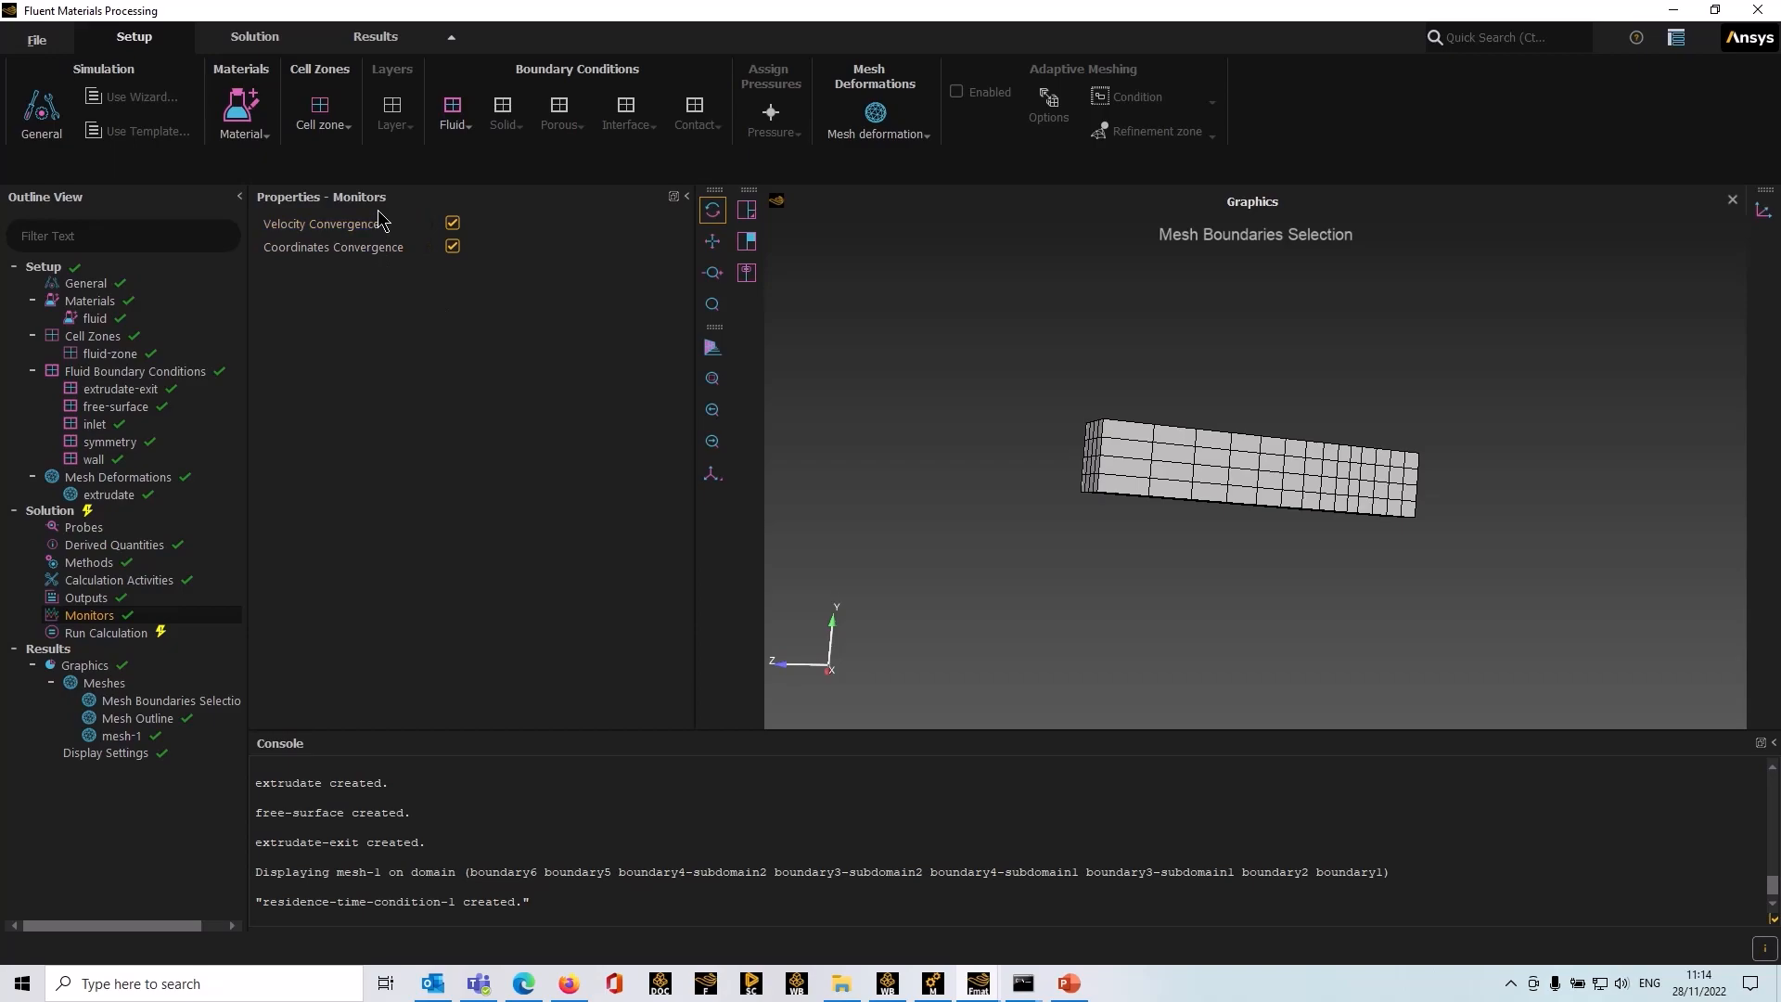
left_click(105, 633)
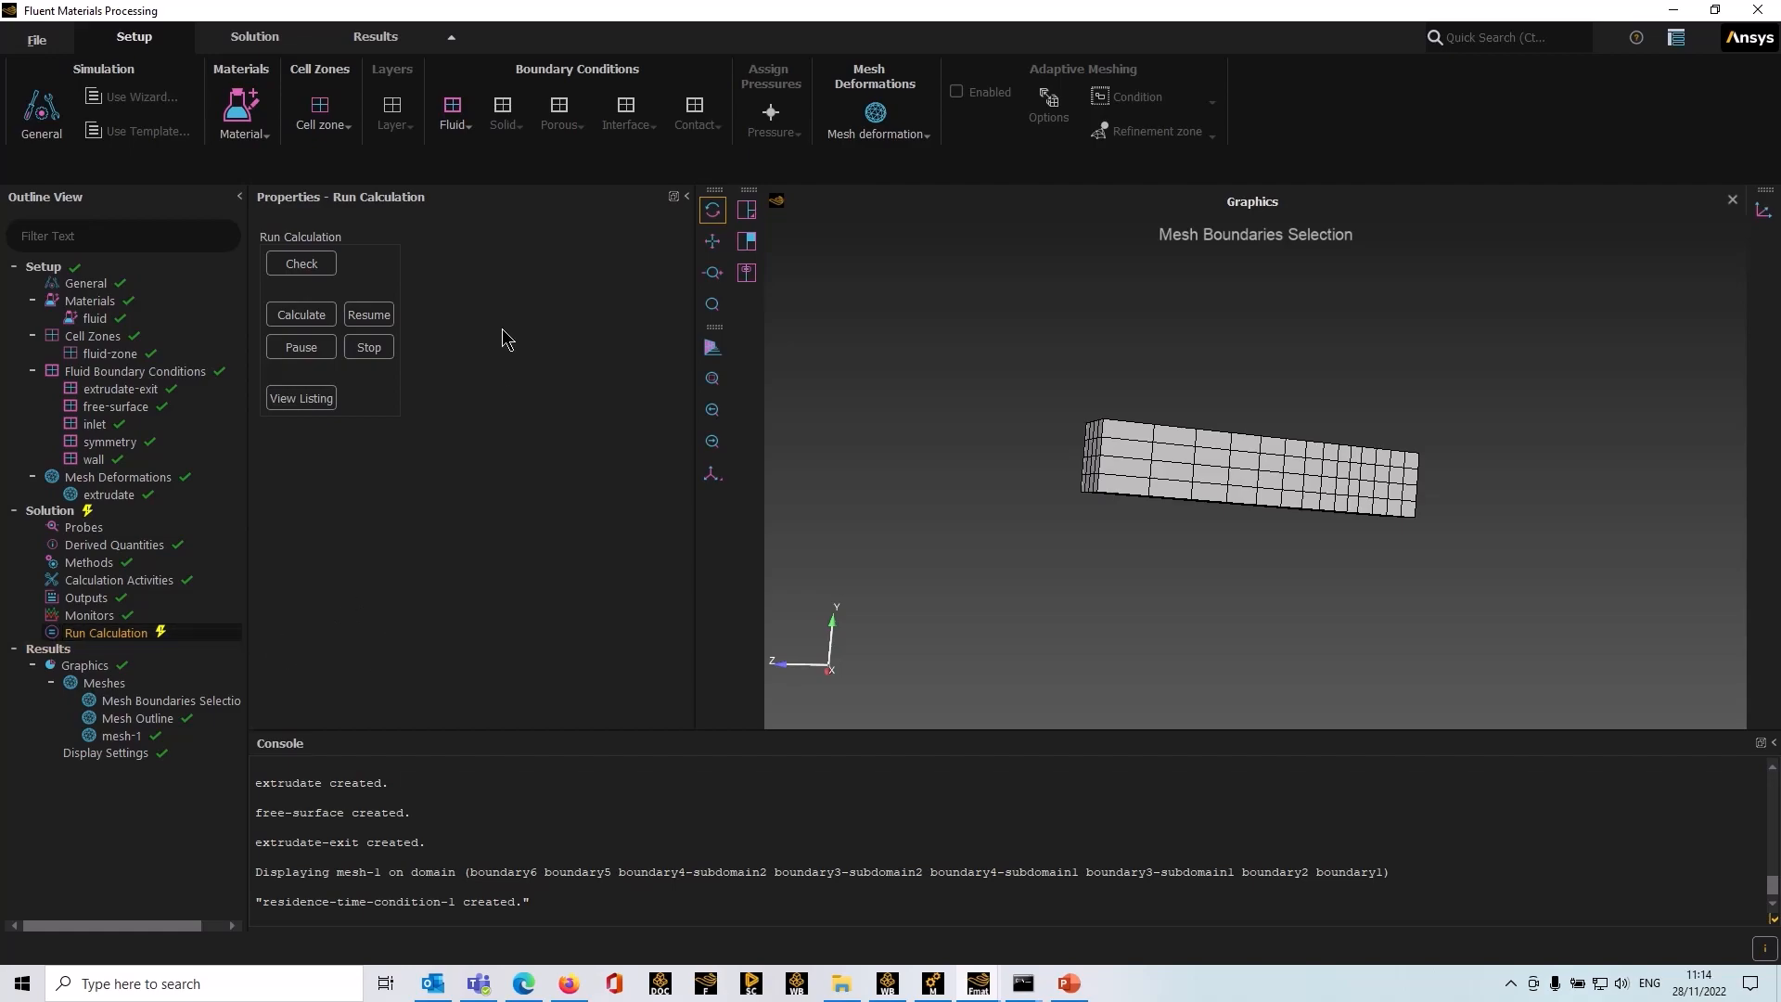
left_click(310, 267)
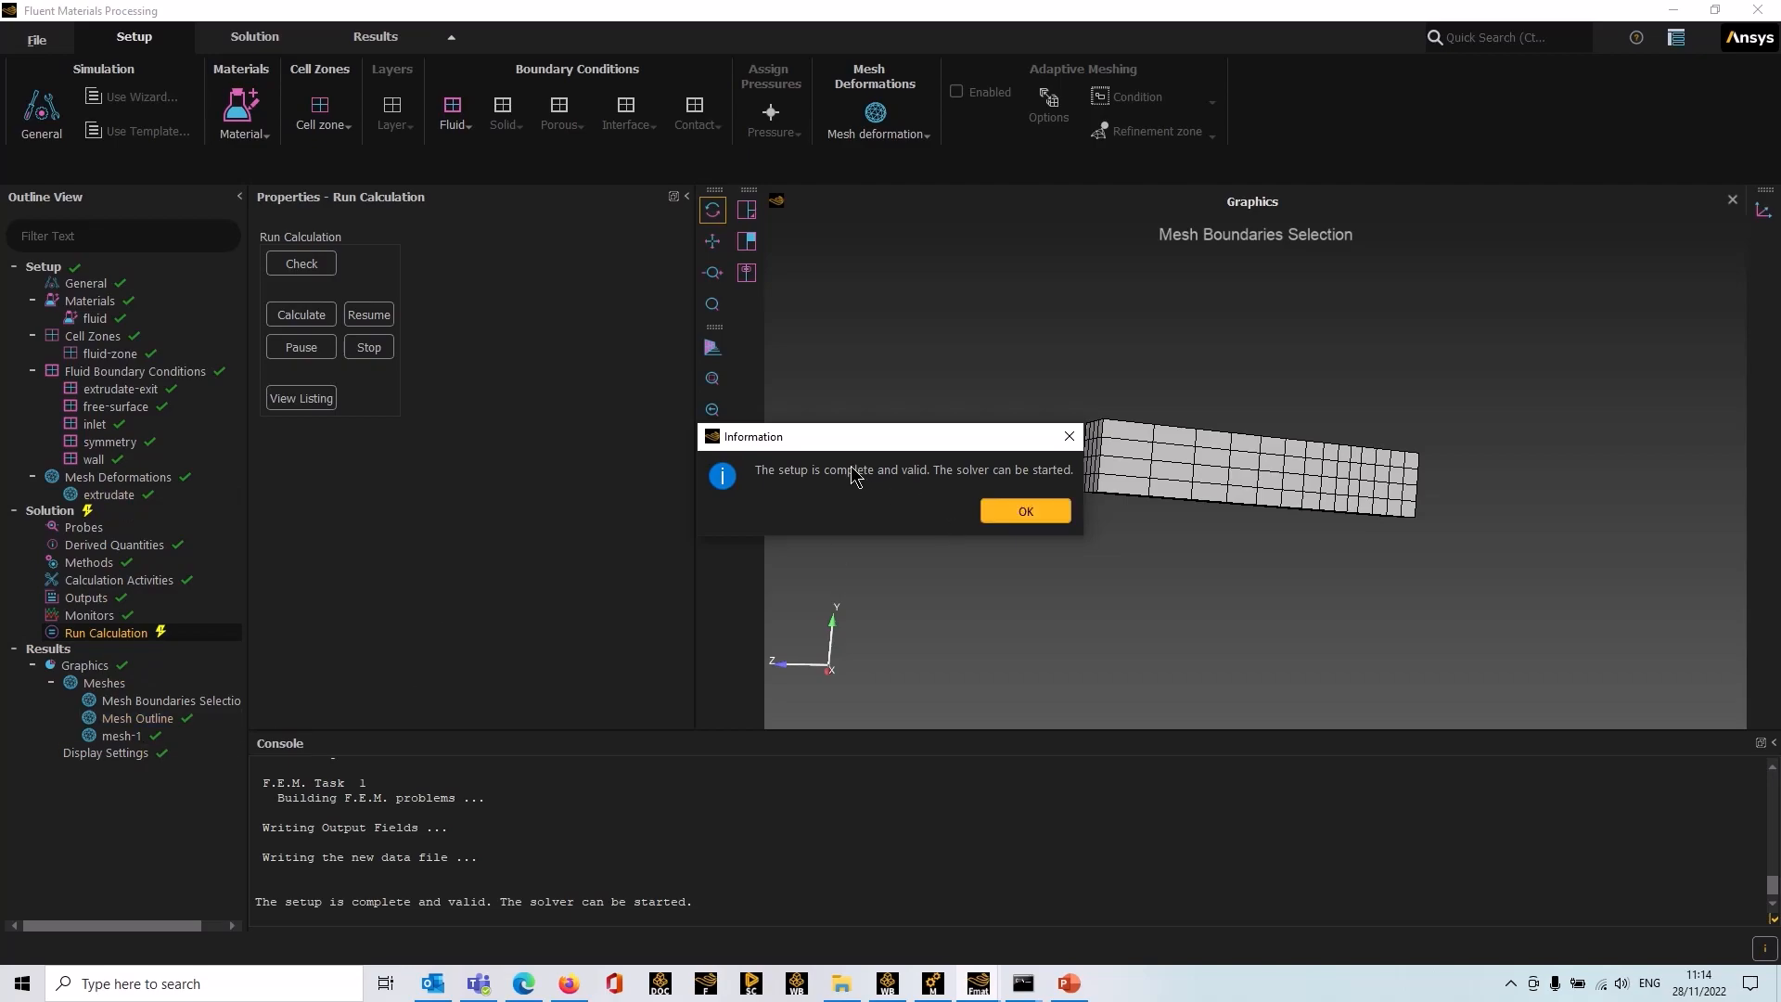
left_click(1035, 512)
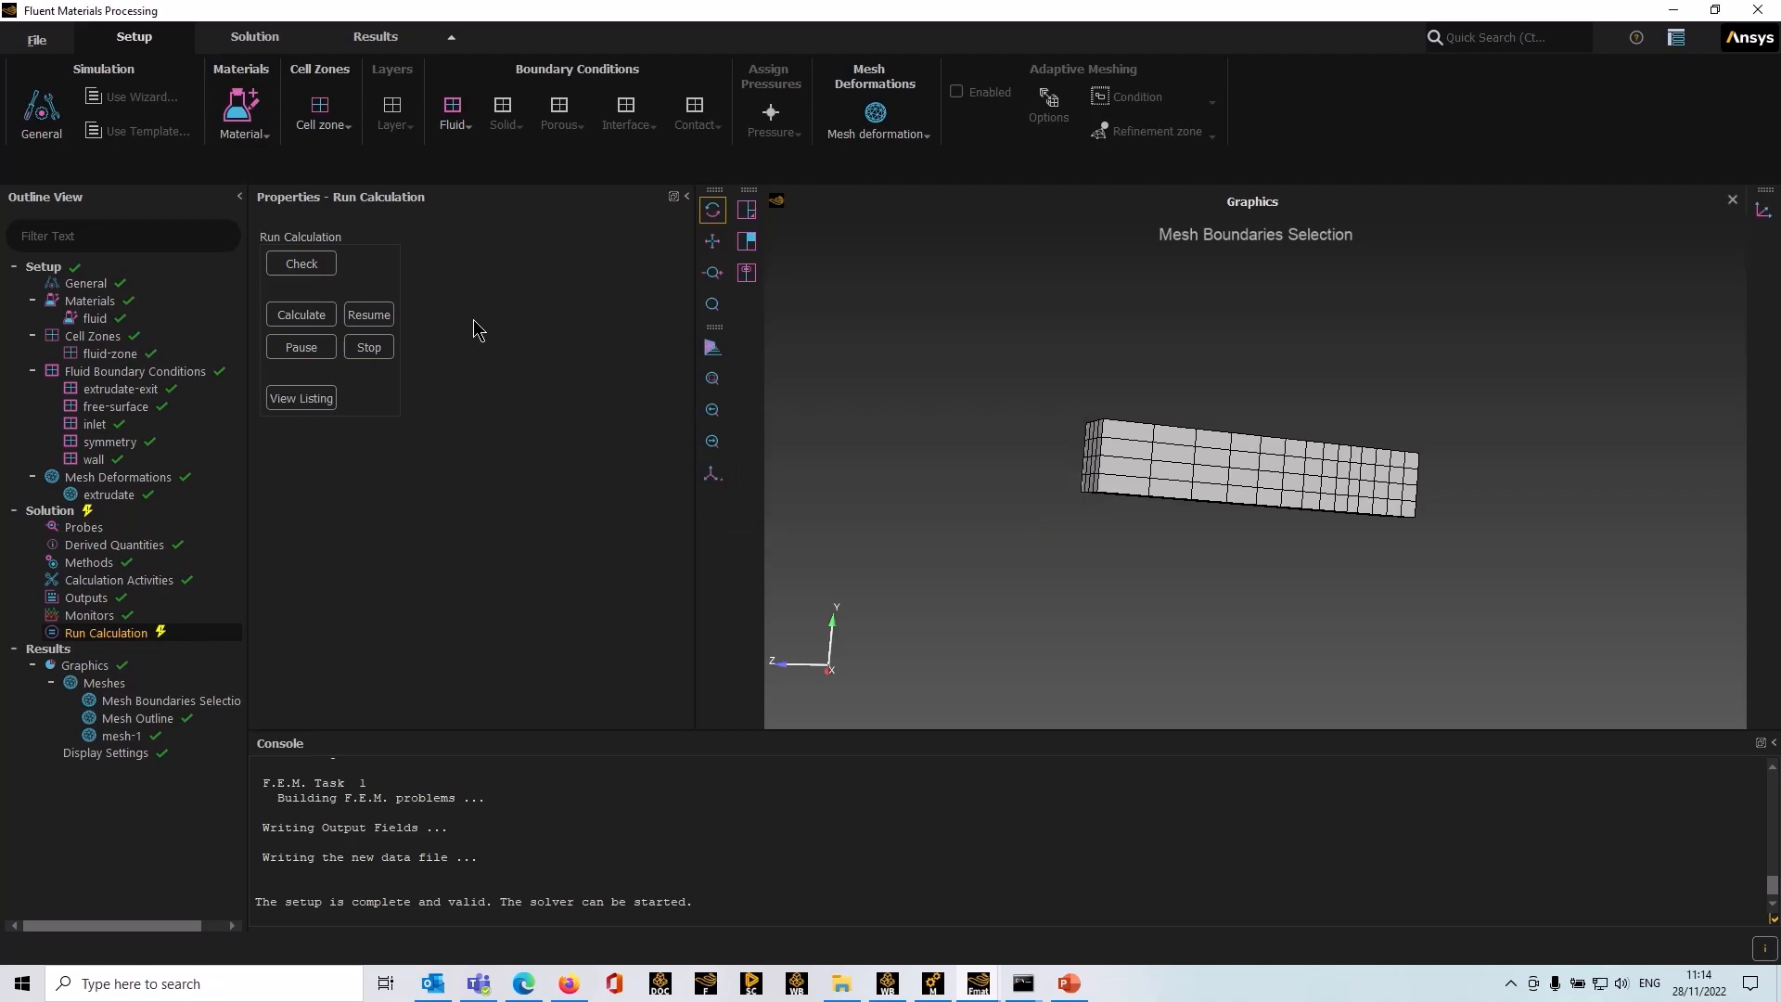
left_click(316, 326)
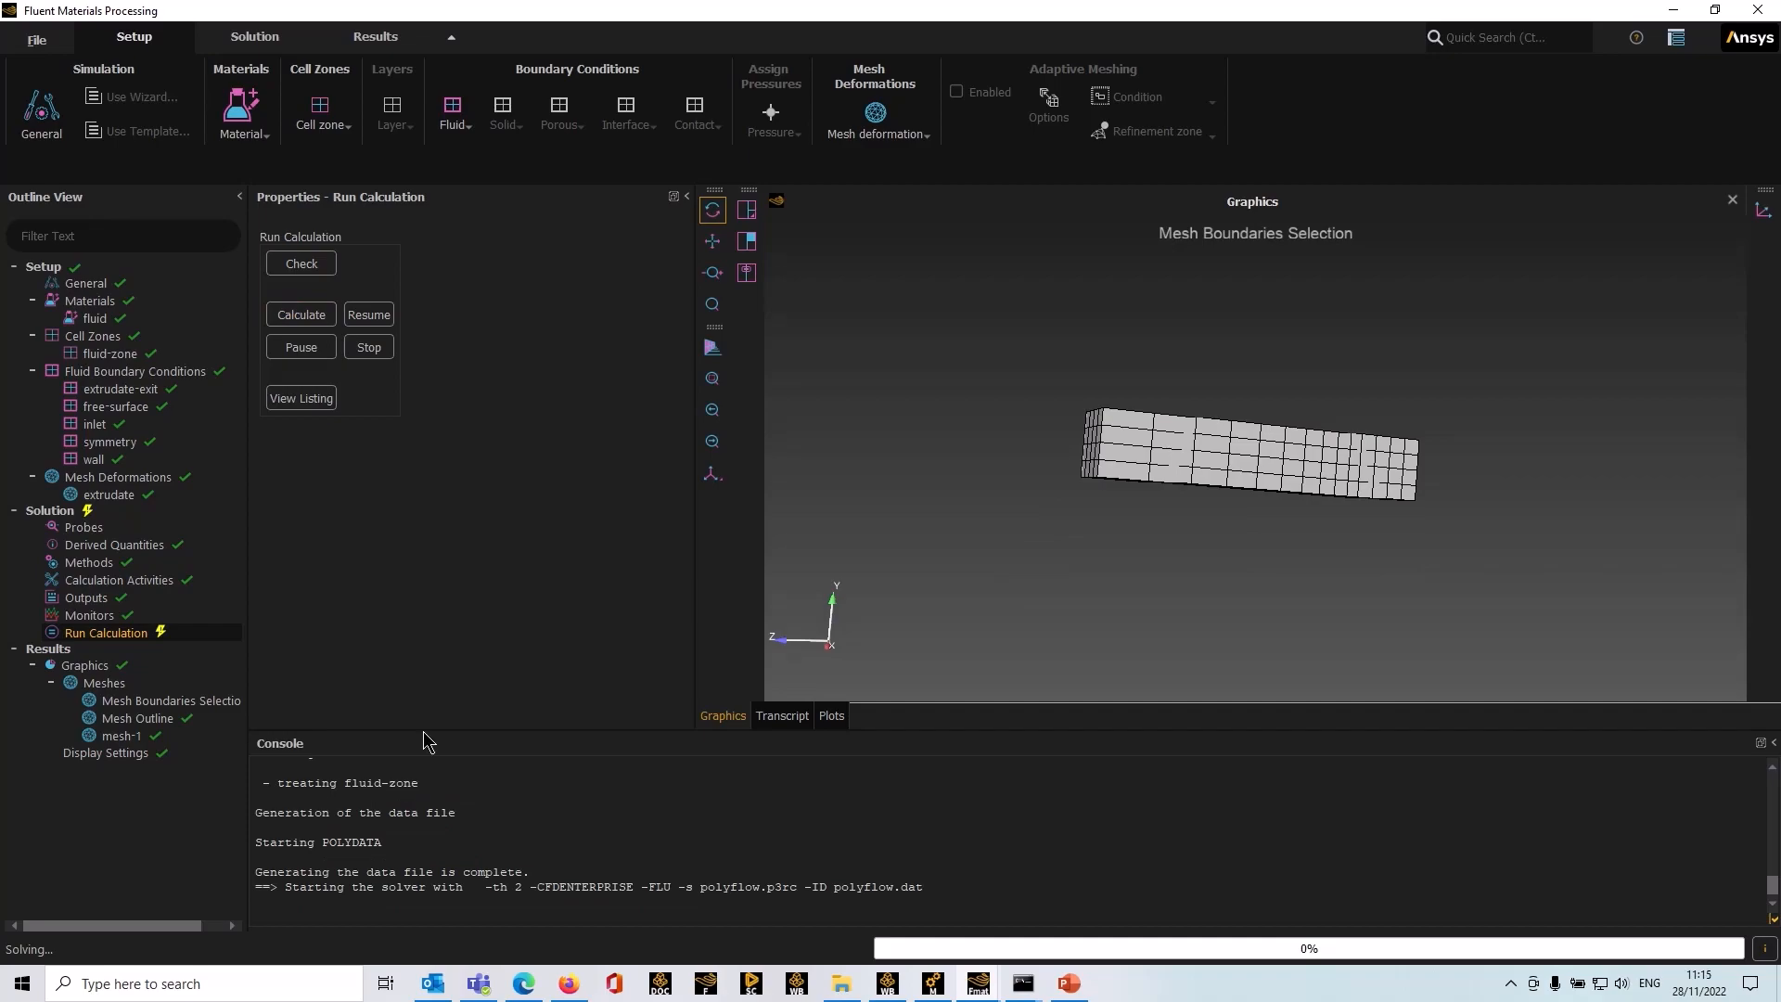
Step: Examine the solver transcript and the resulting mesh outline from several angles
left_click(782, 716)
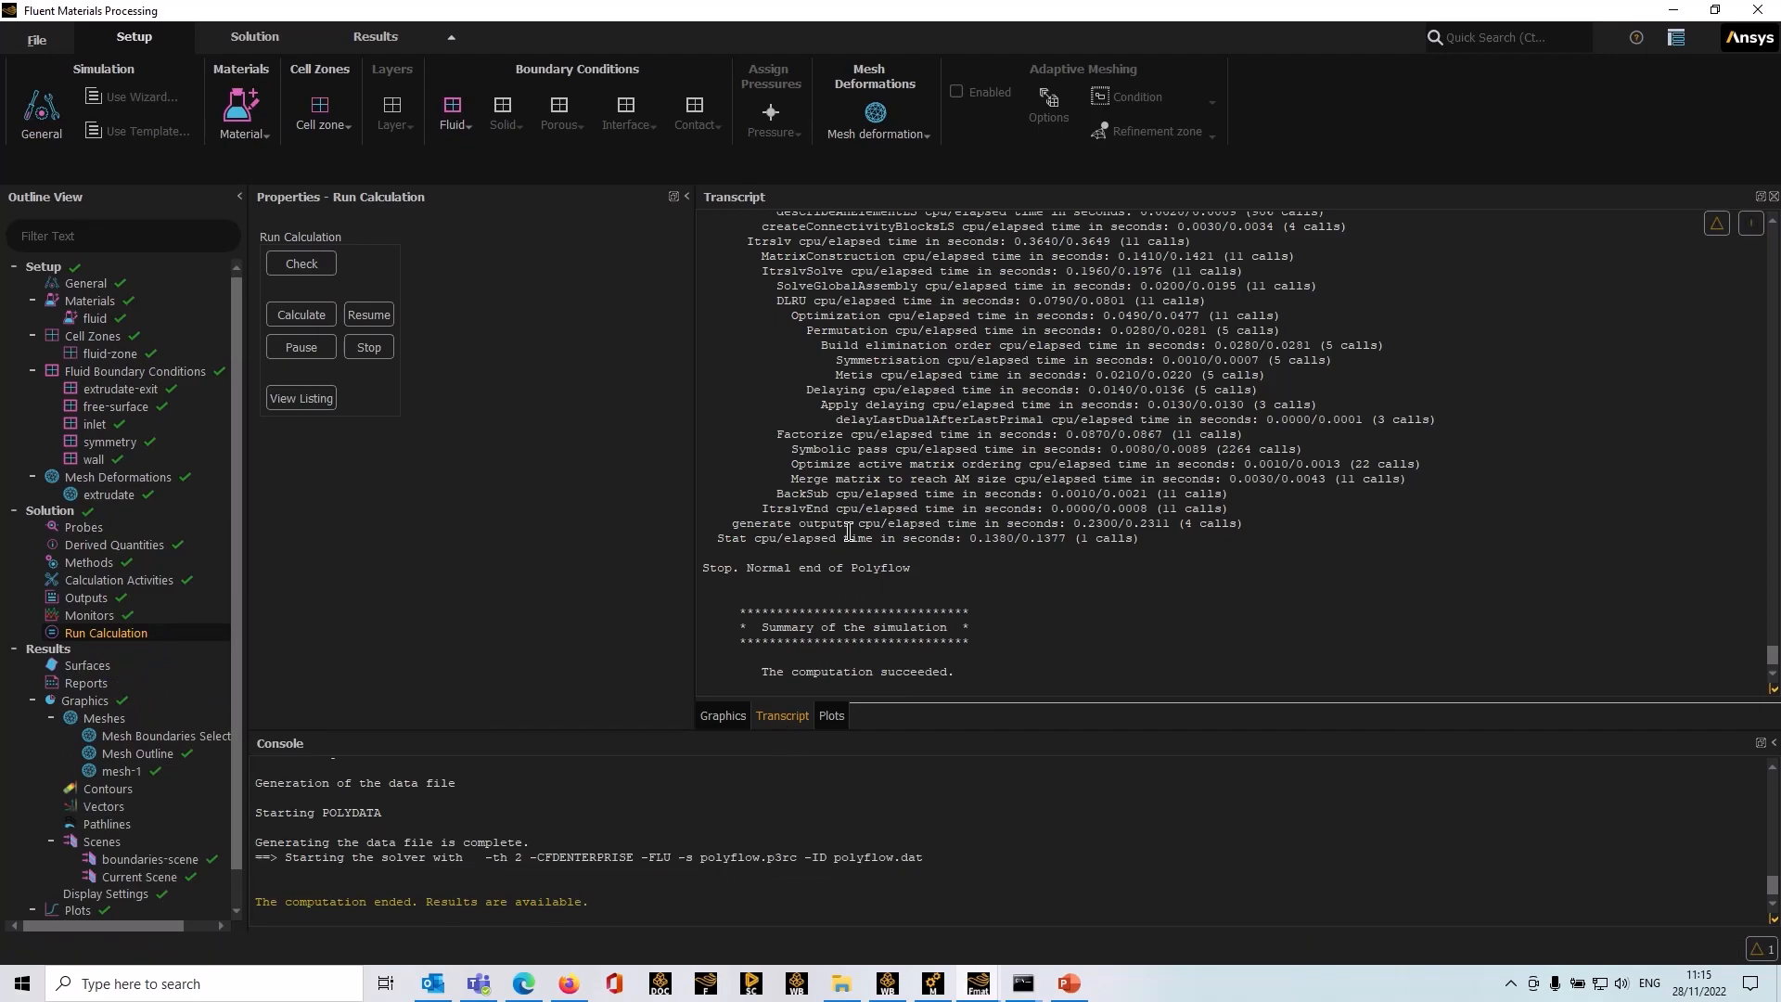
scroll(849, 525, "up", 3)
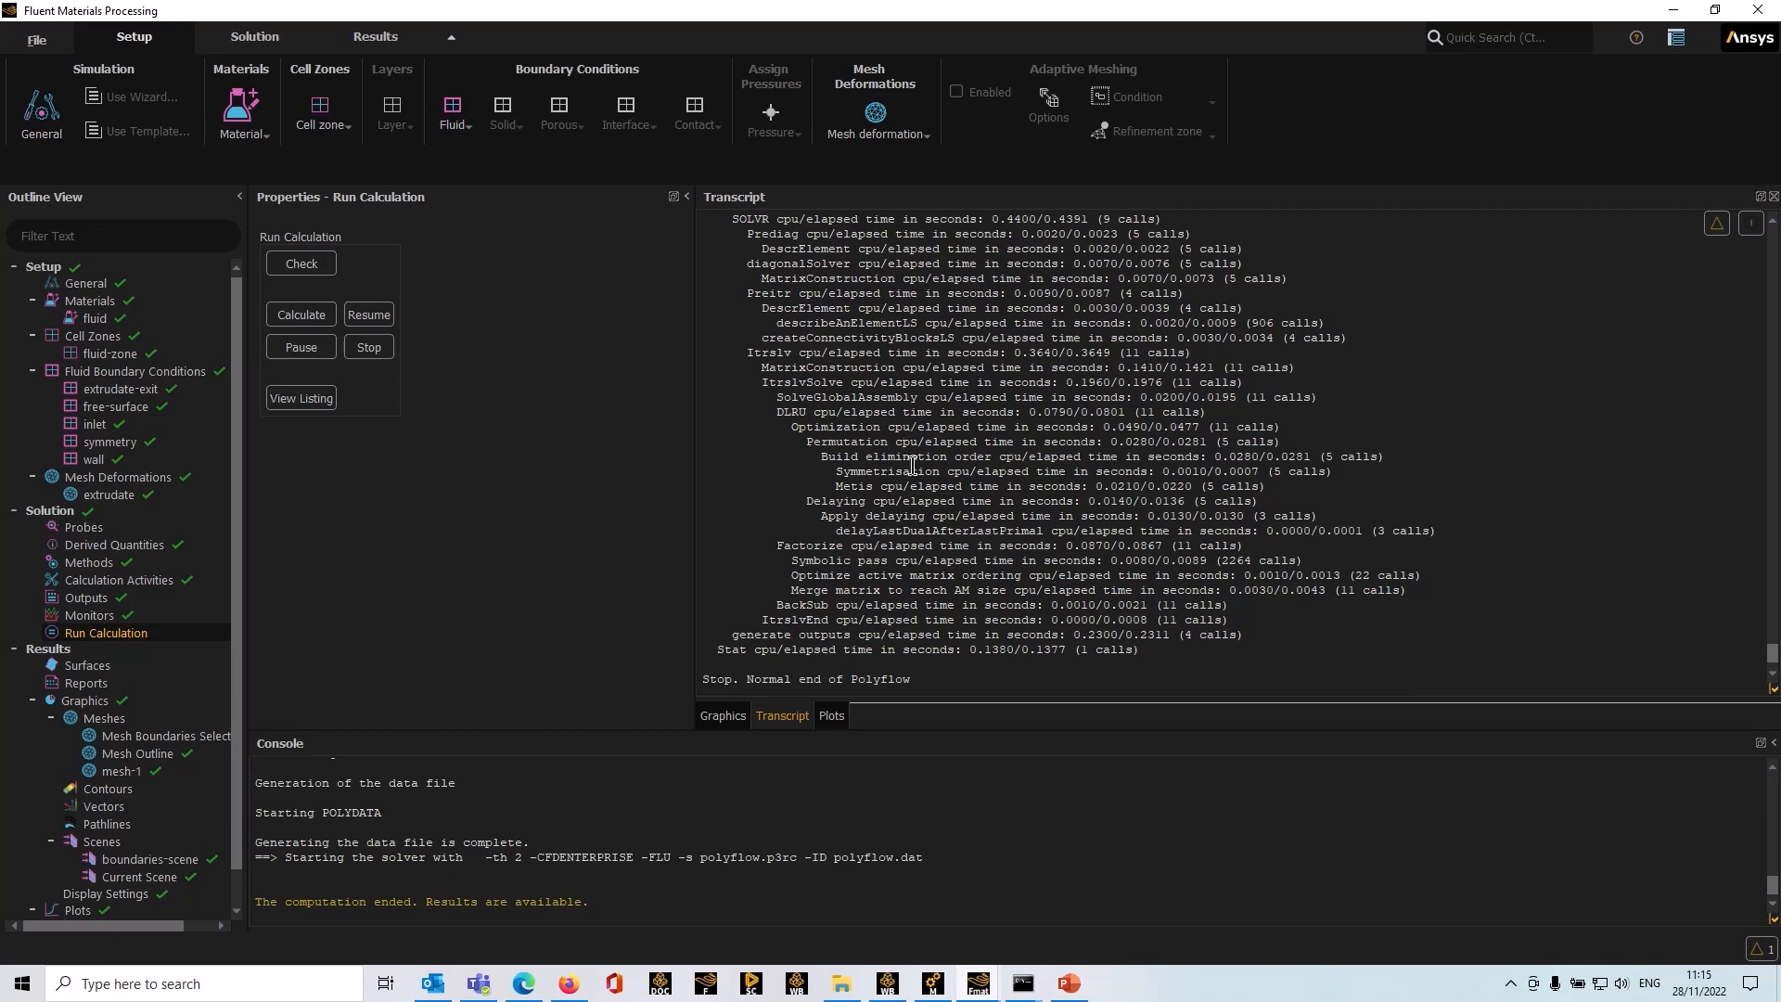
scroll(913, 465, "down", 3)
left_click(723, 716)
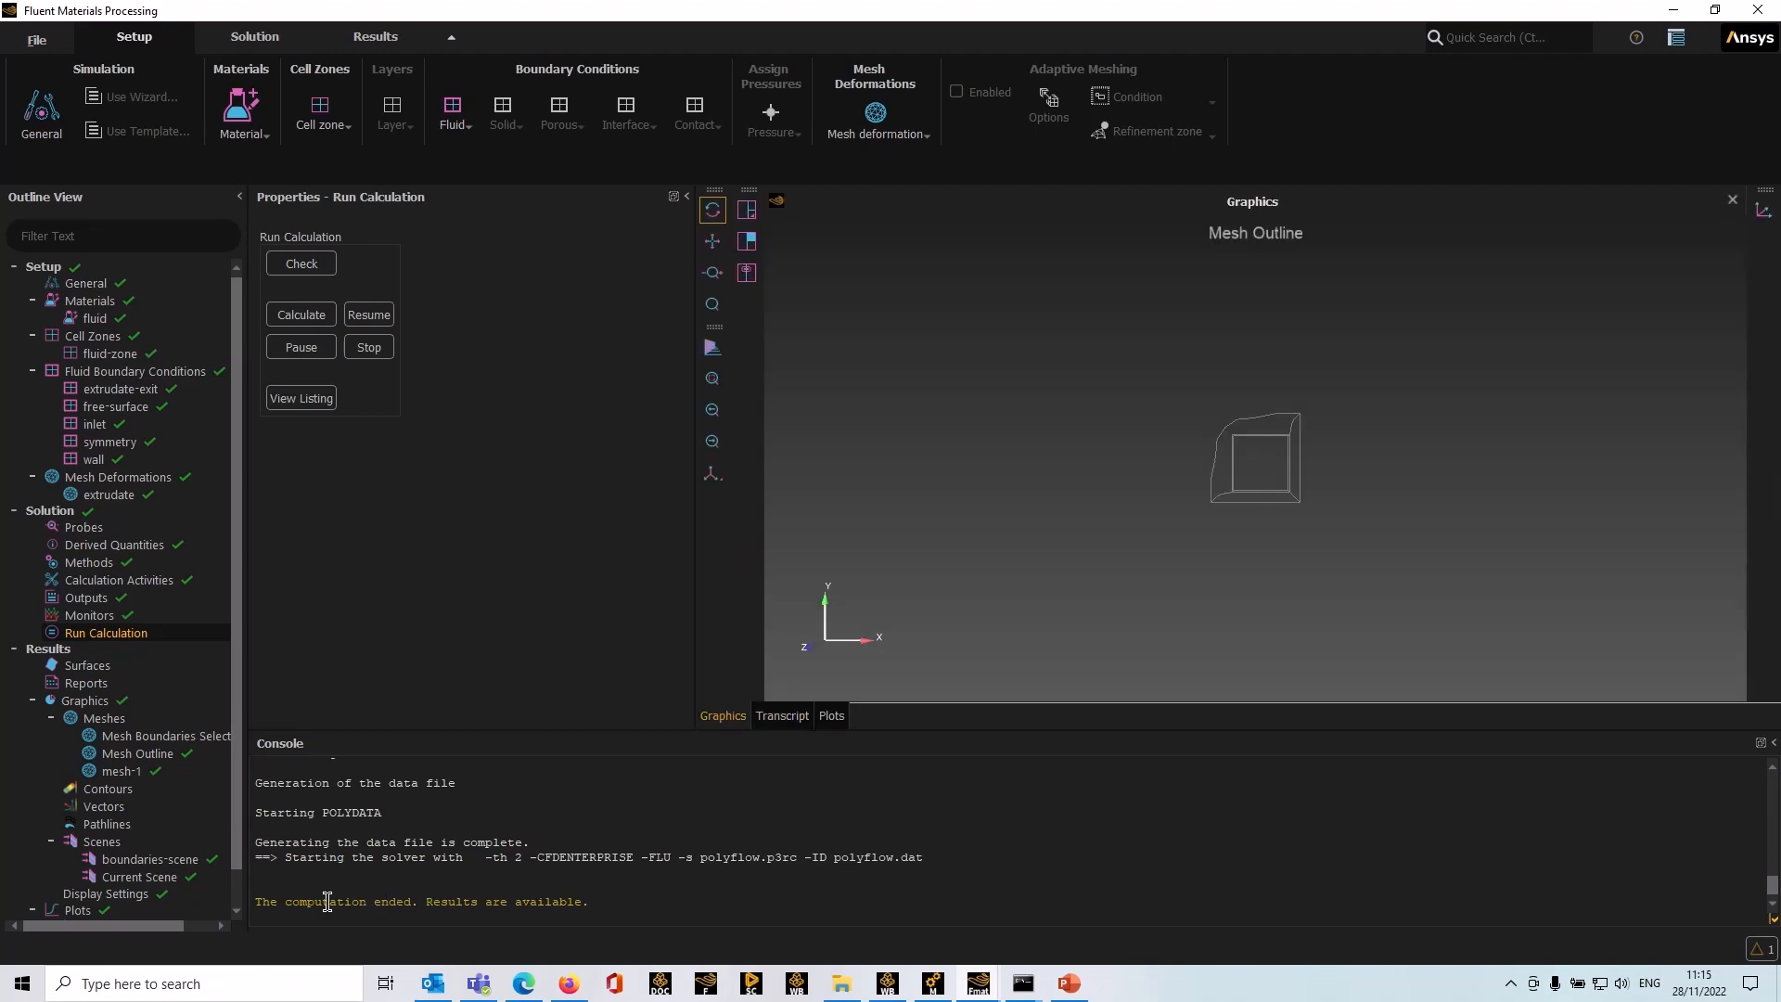
left_click_drag(611, 908, 241, 908)
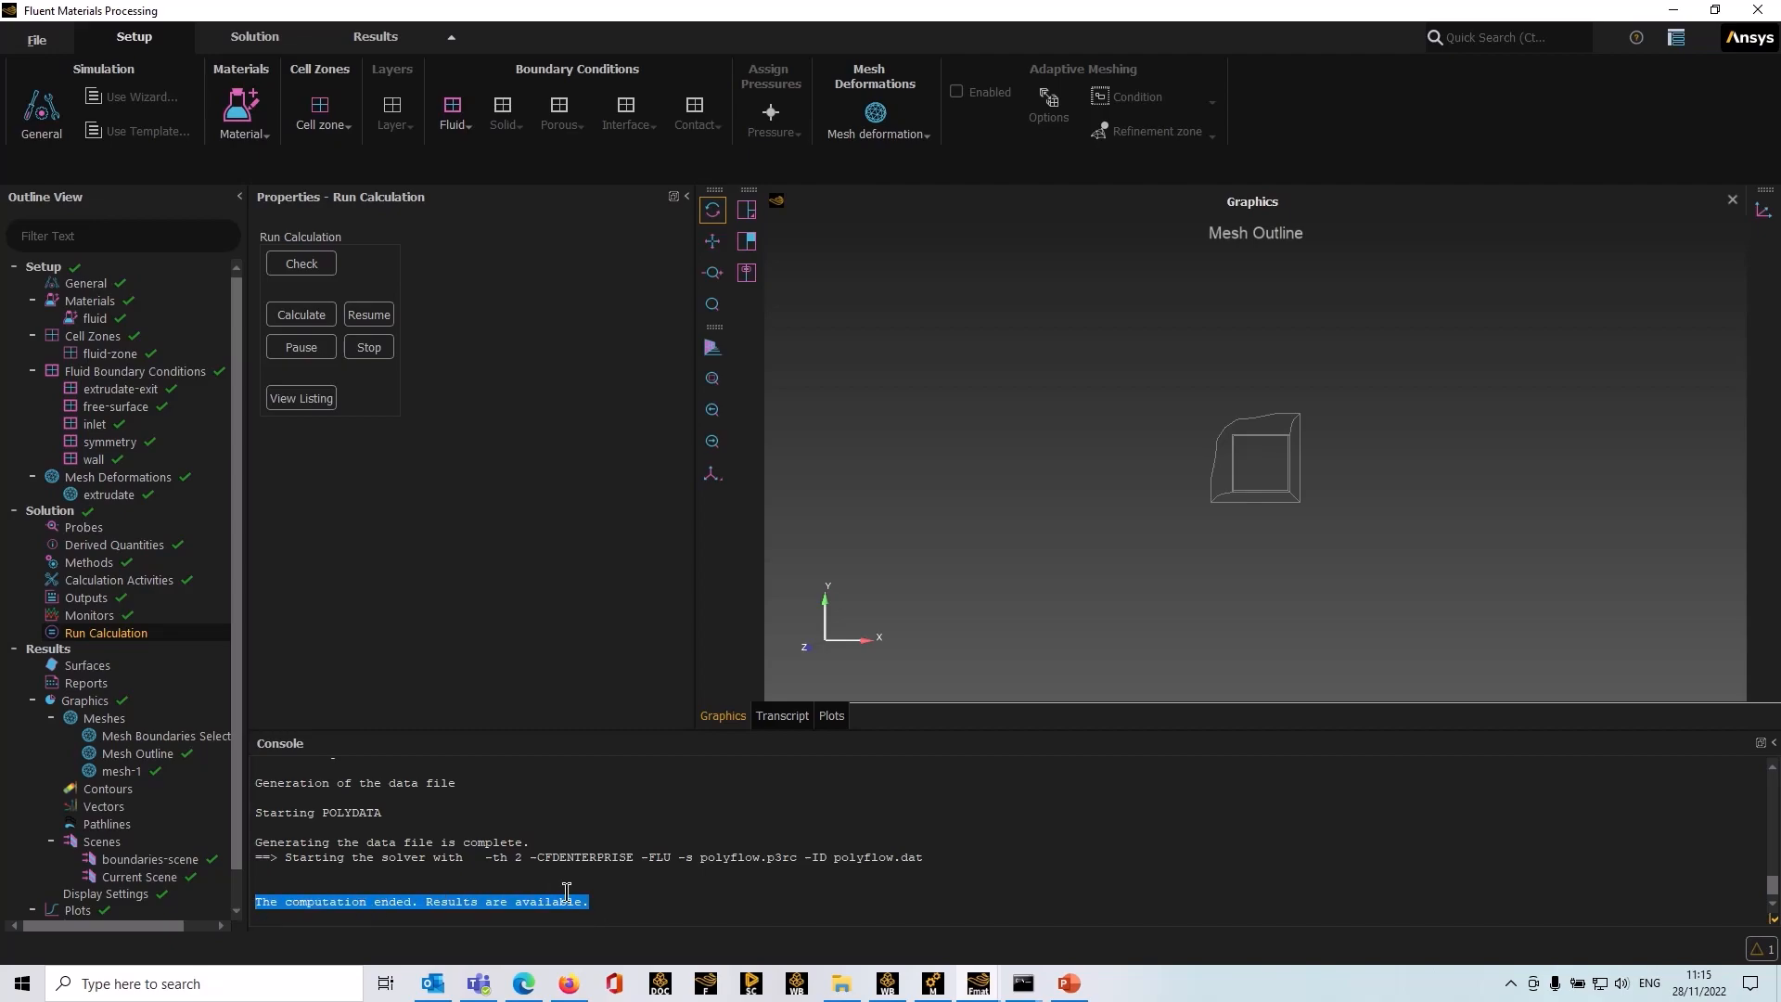
left_click_drag(1042, 481, 1428, 674)
left_click_drag(1038, 596, 1382, 594)
left_click_drag(1196, 473, 1165, 429)
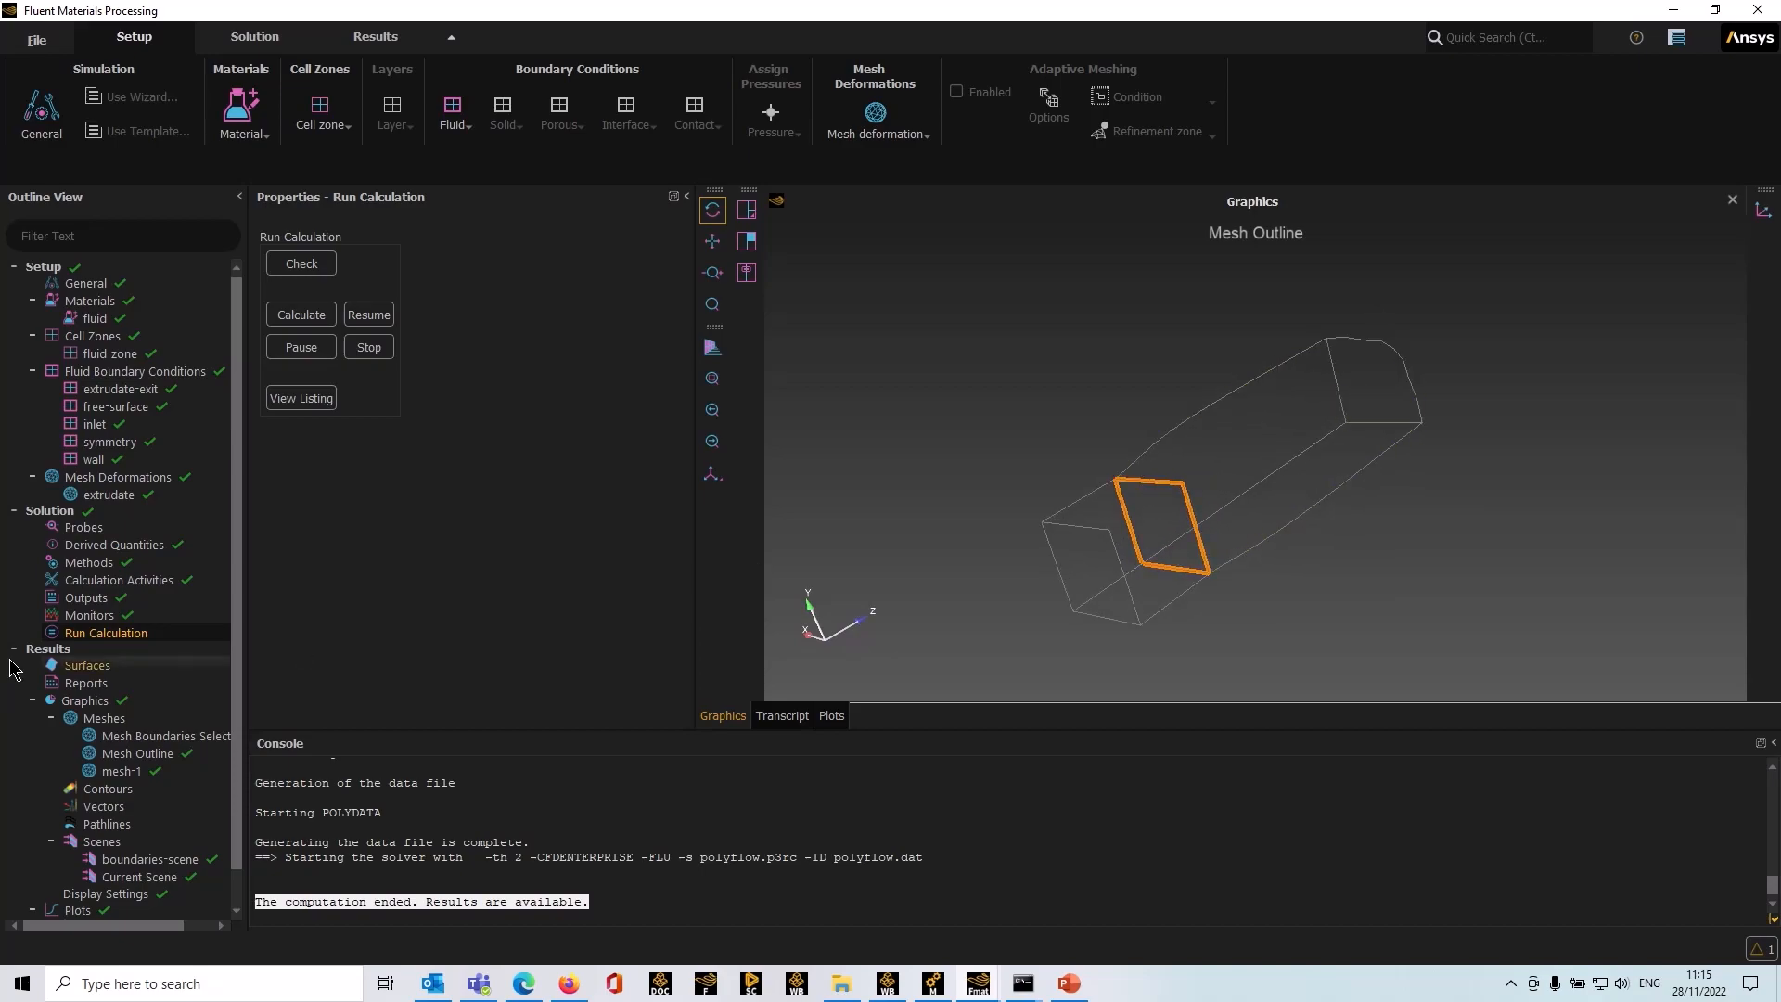
scroll(117, 617, "down", 1)
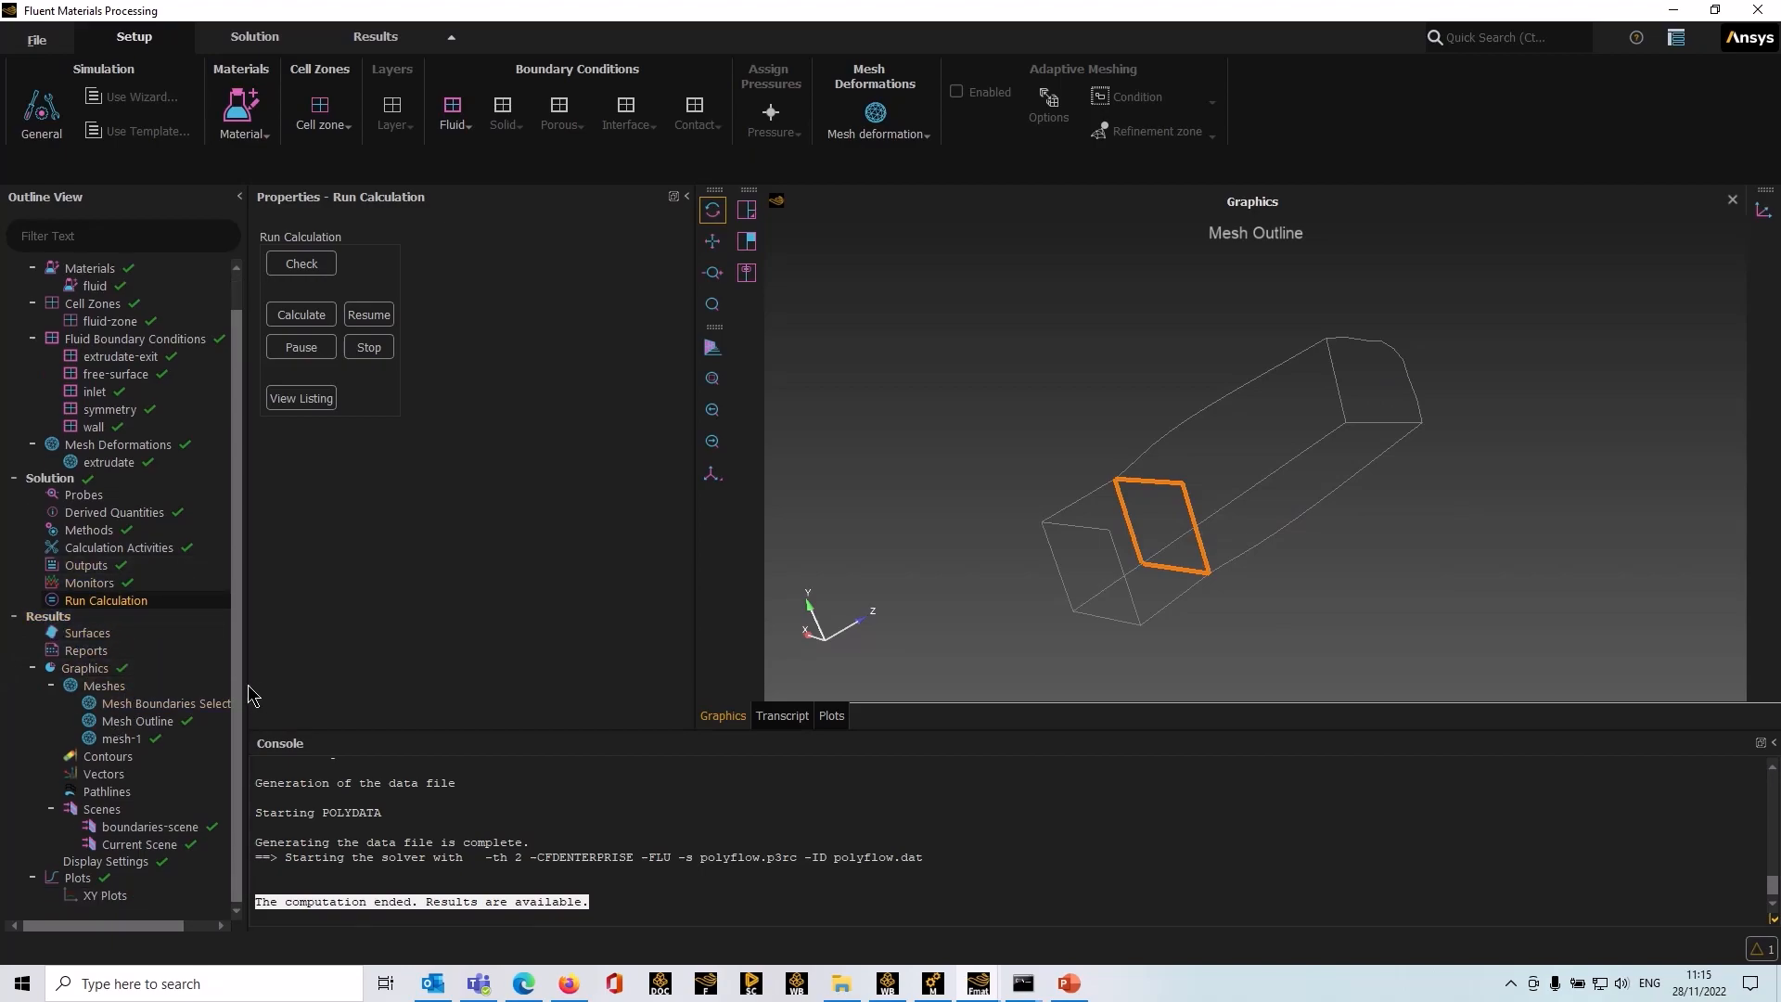
left_click_drag(248, 685, 317, 679)
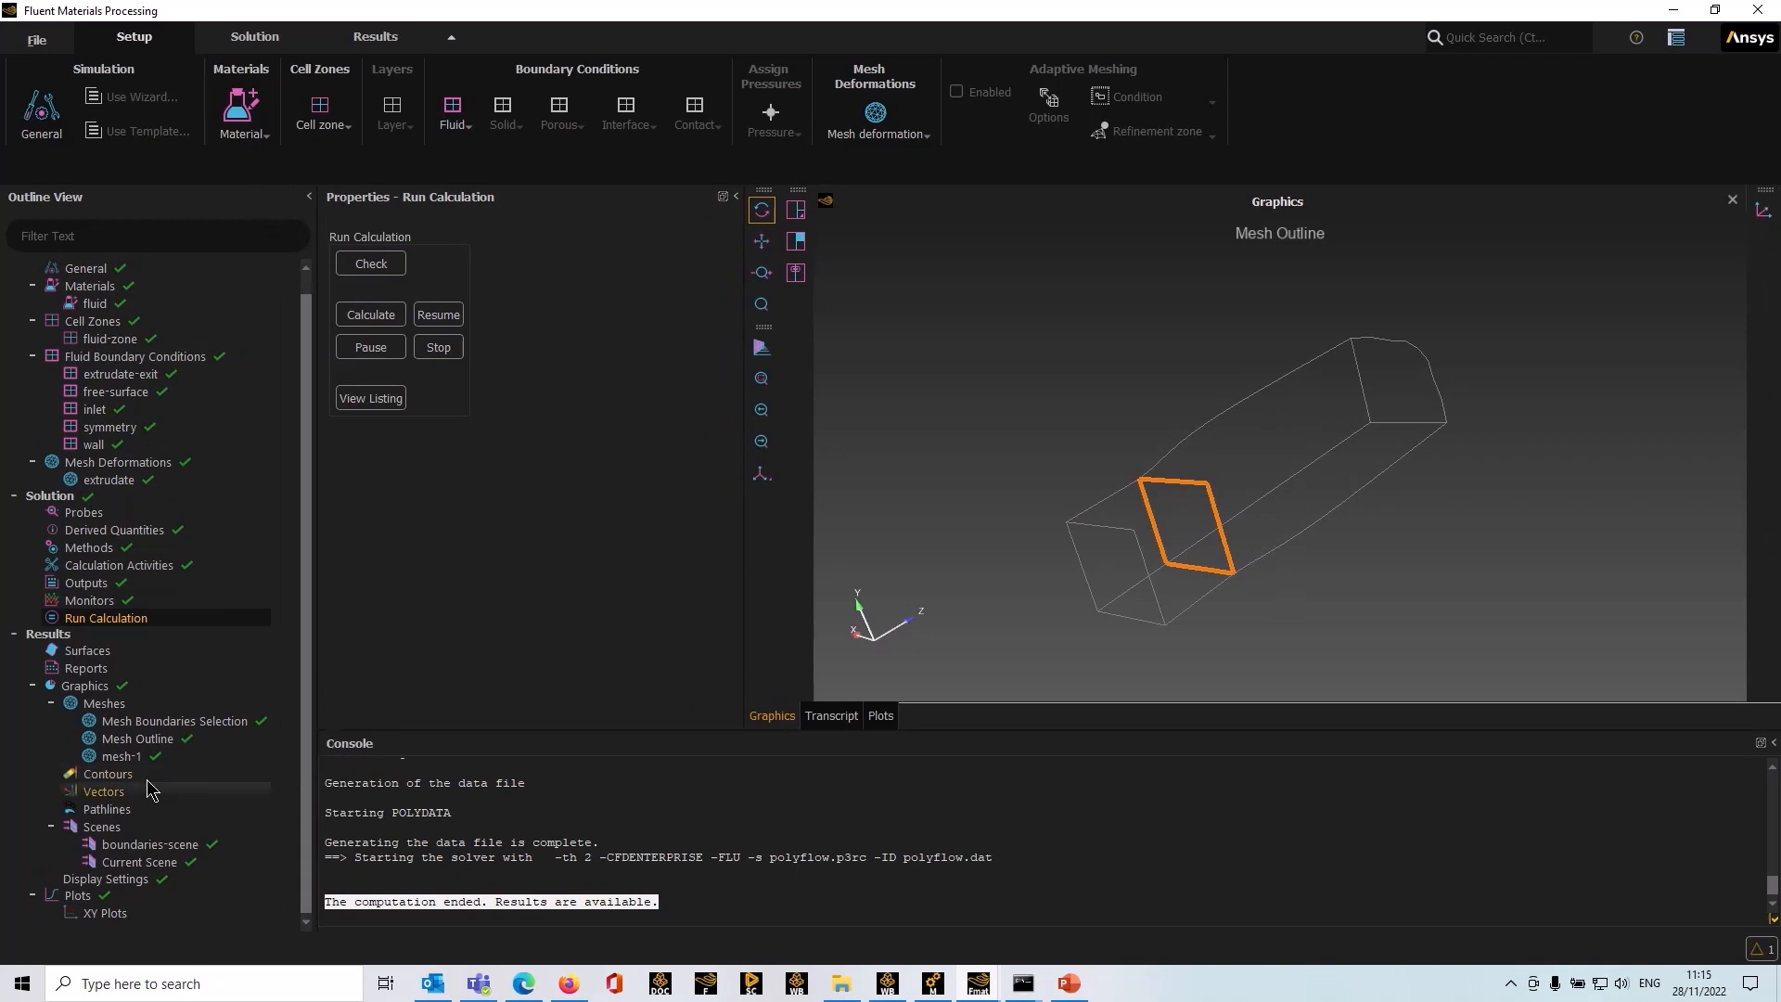
Step: Display the mesh boundaries selection to view the deformed extrudate shape
right_click(142, 723)
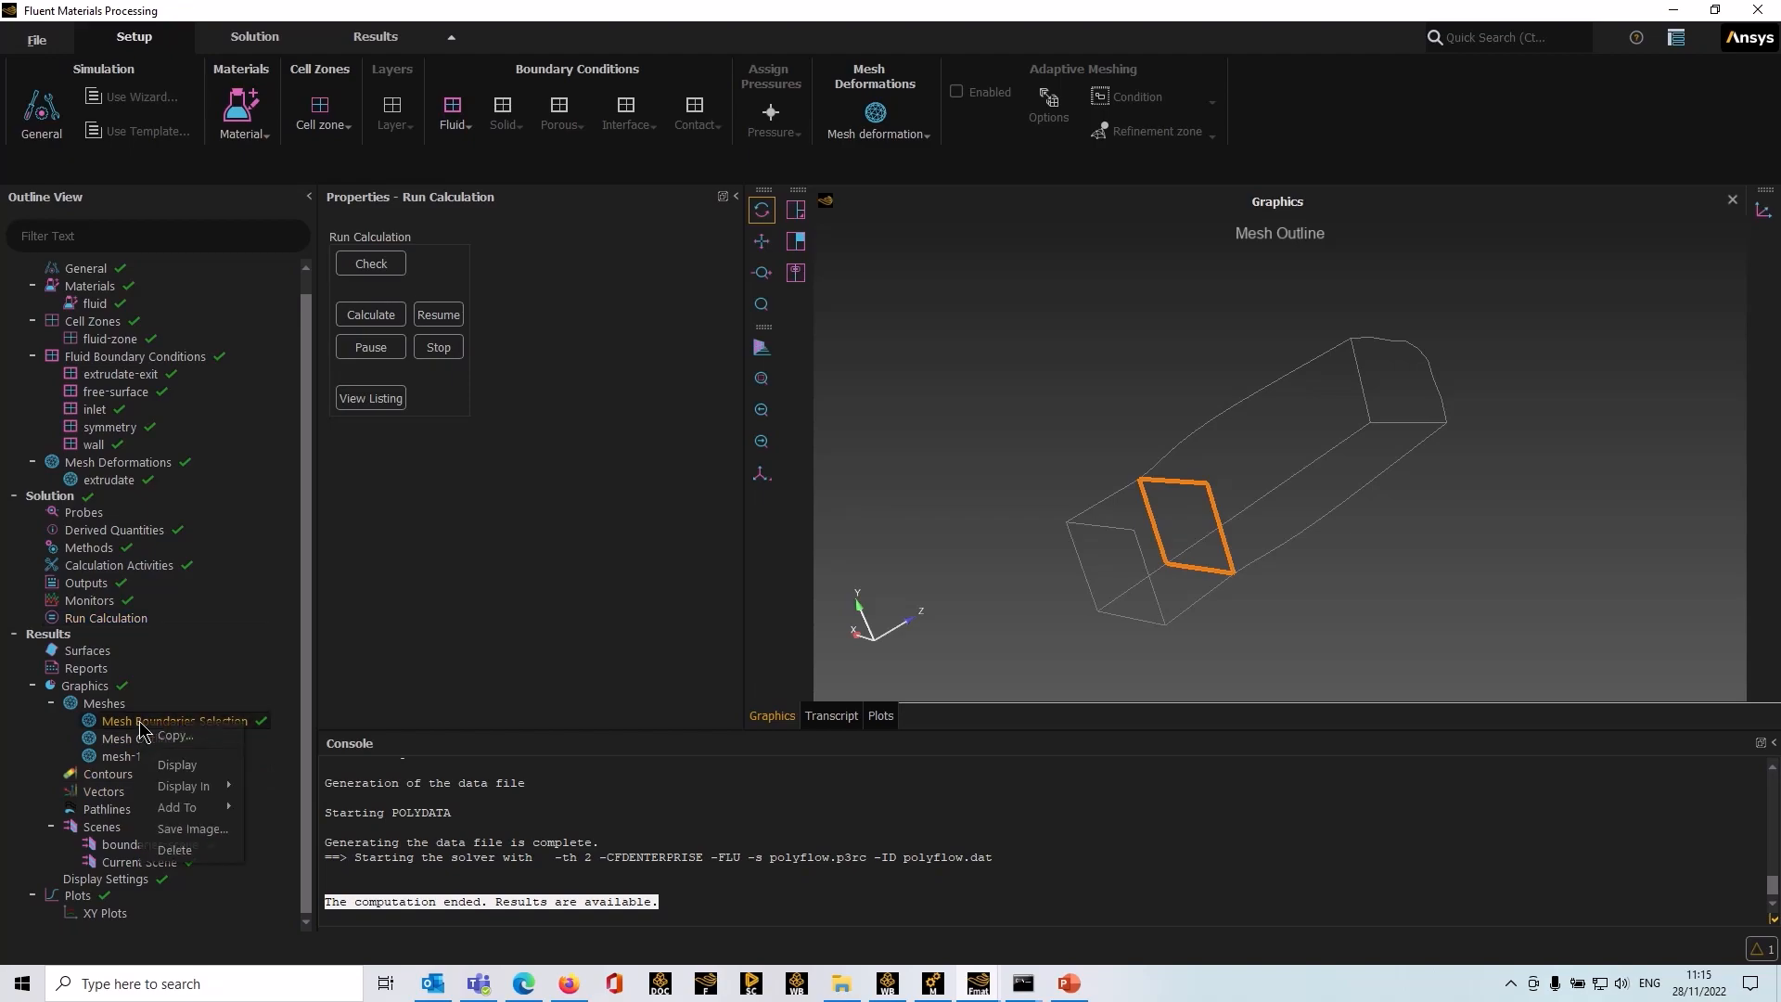
left_click(165, 764)
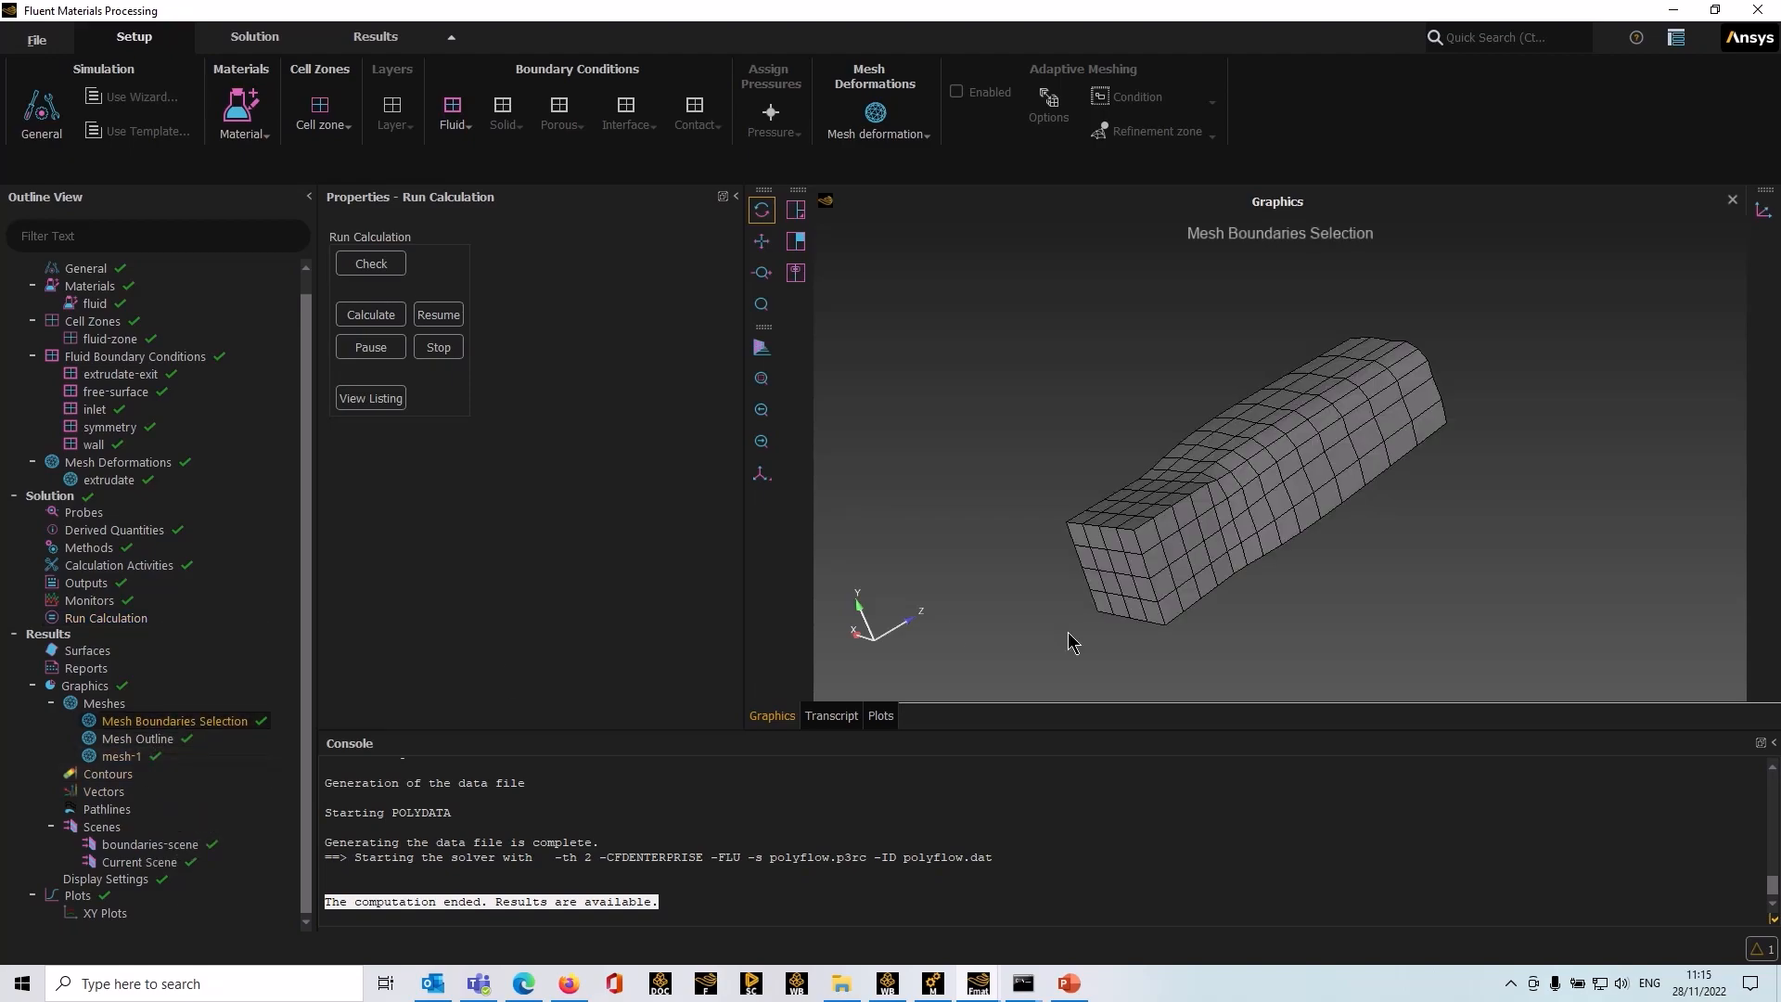
left_click_drag(1269, 630, 1374, 596)
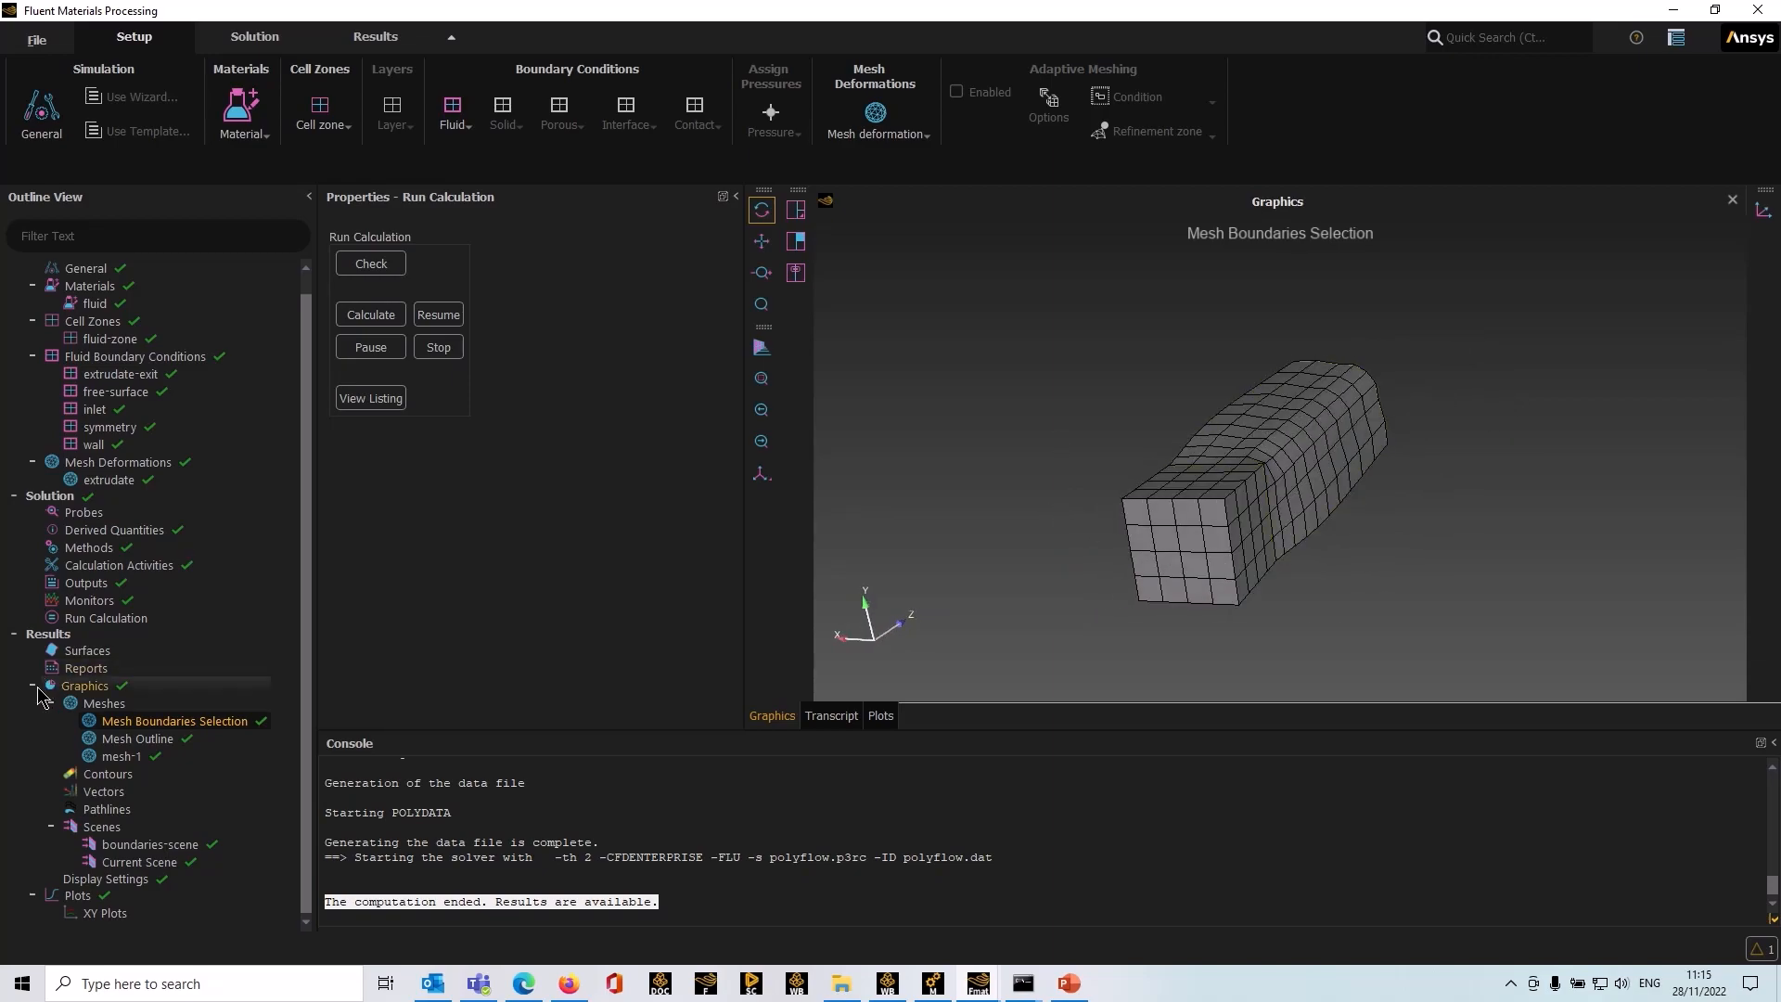
Step: Create a new contour plot and set its field to RESIDENCE_TIME
left_click(104, 777)
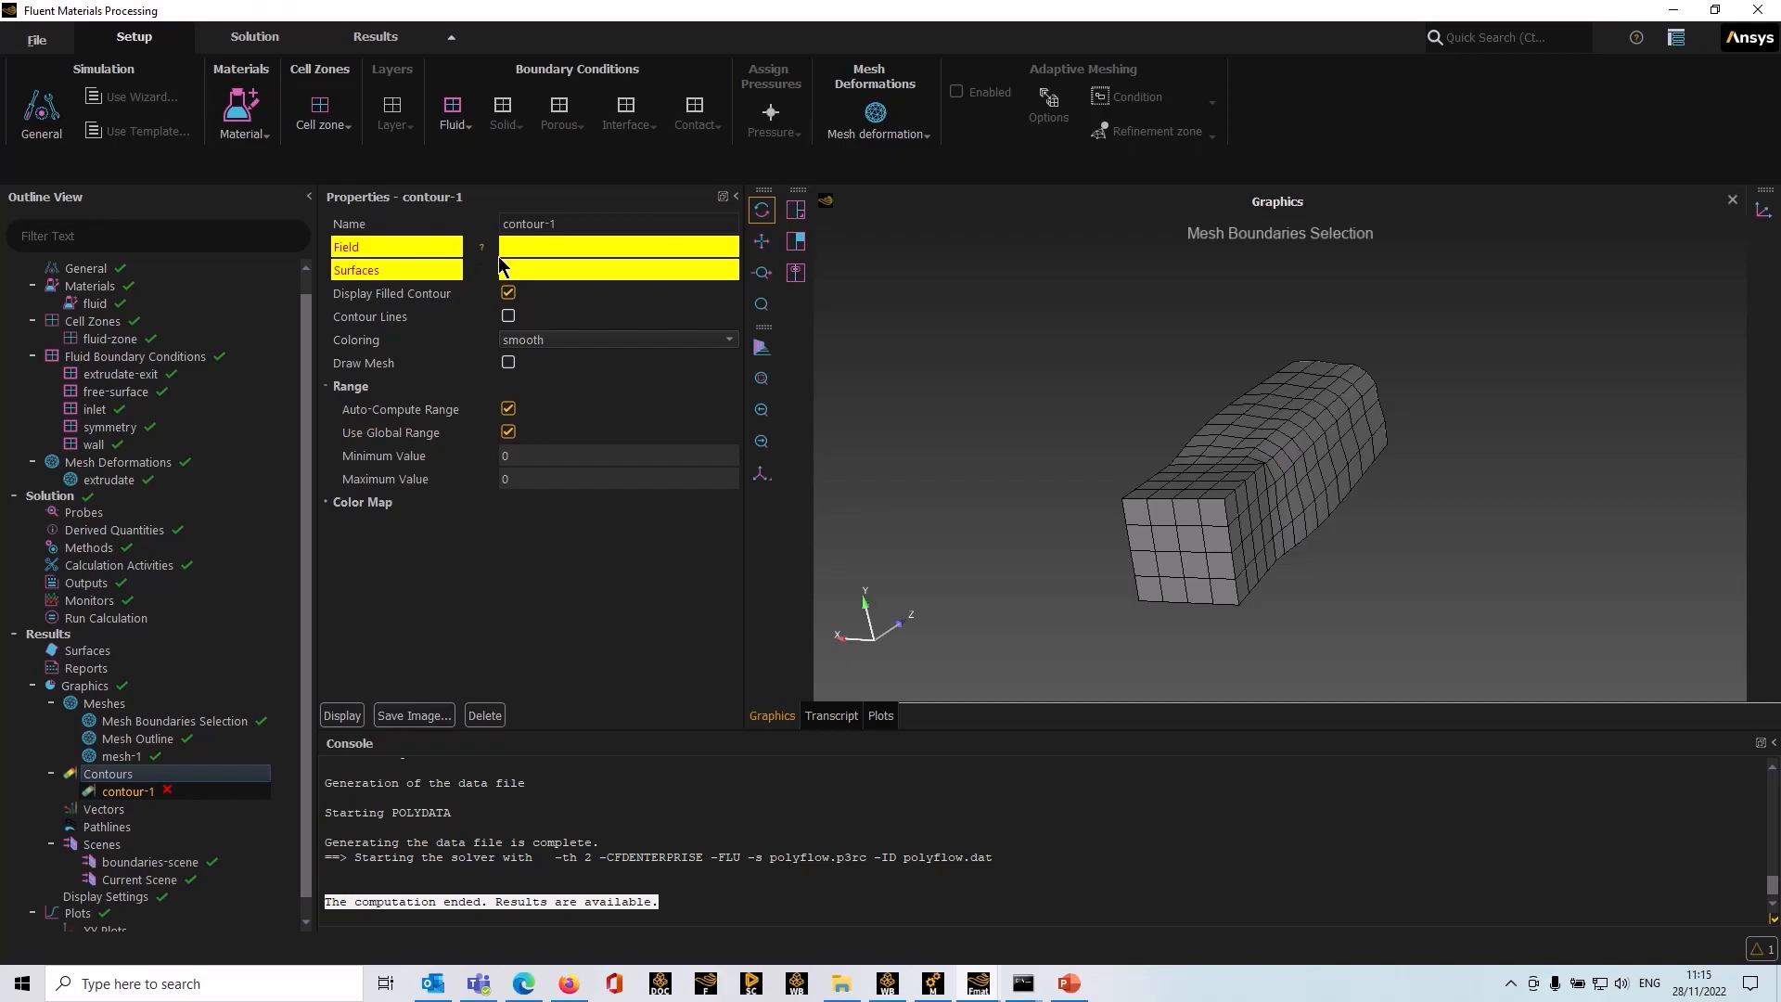
left_click(531, 243)
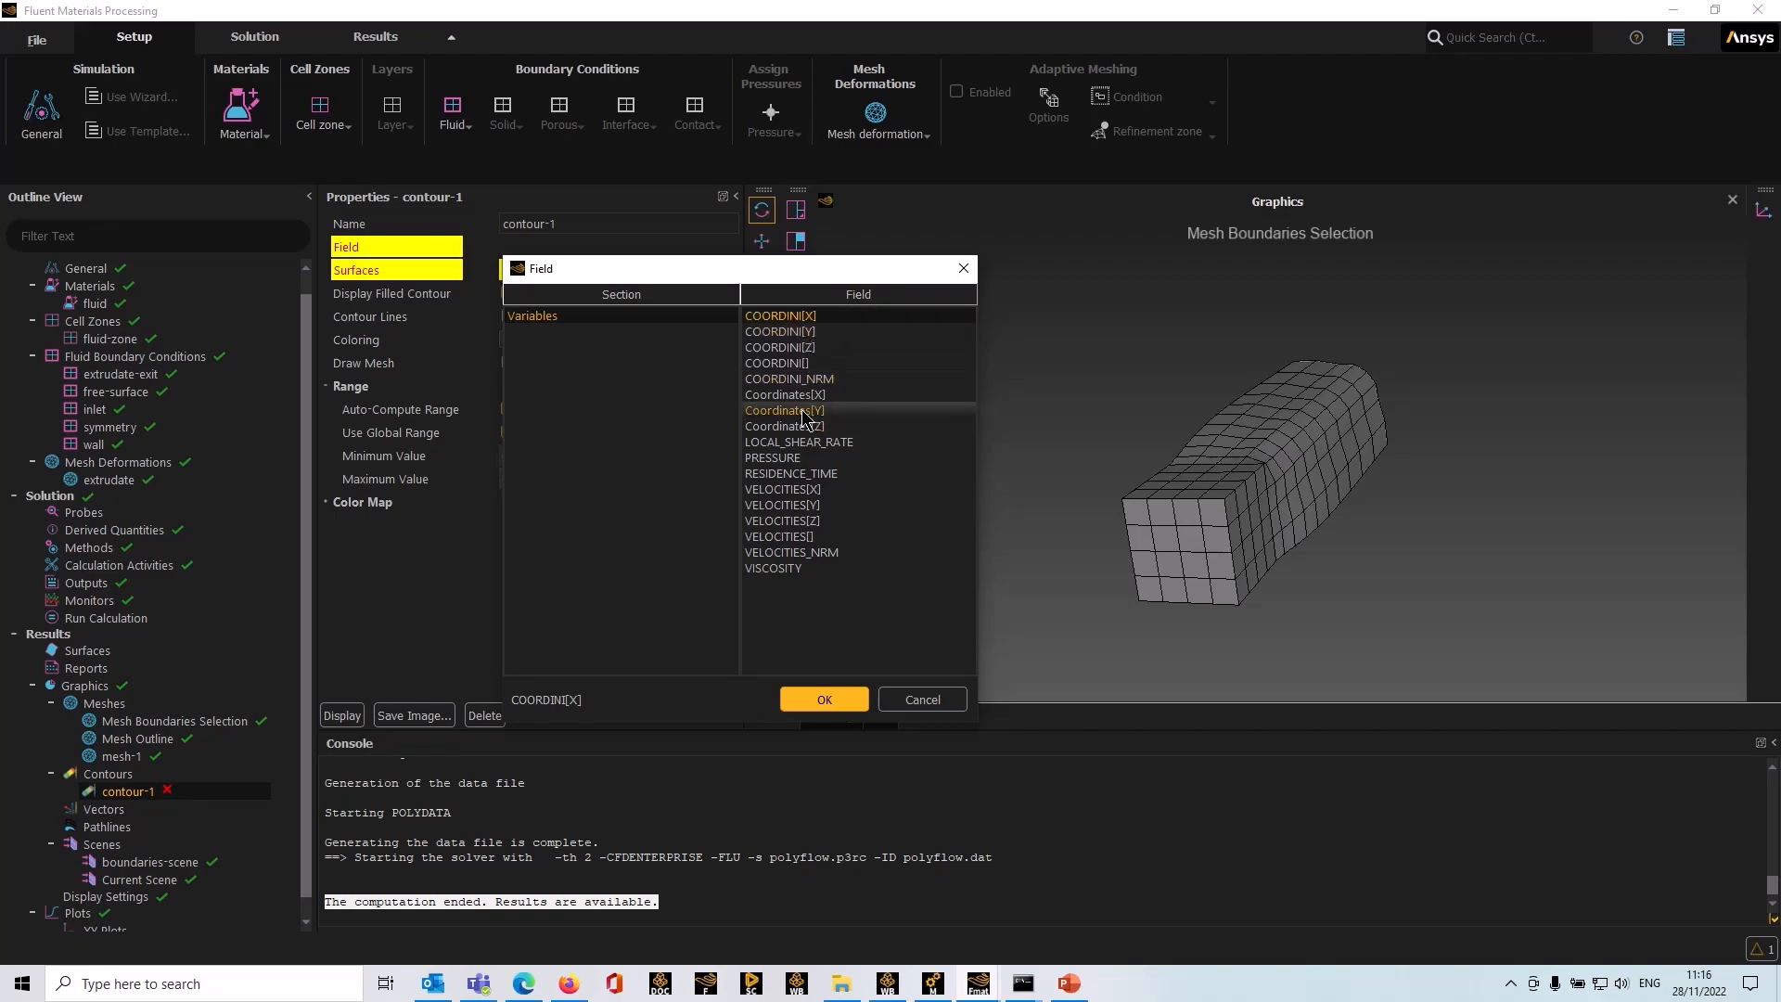
left_click(807, 475)
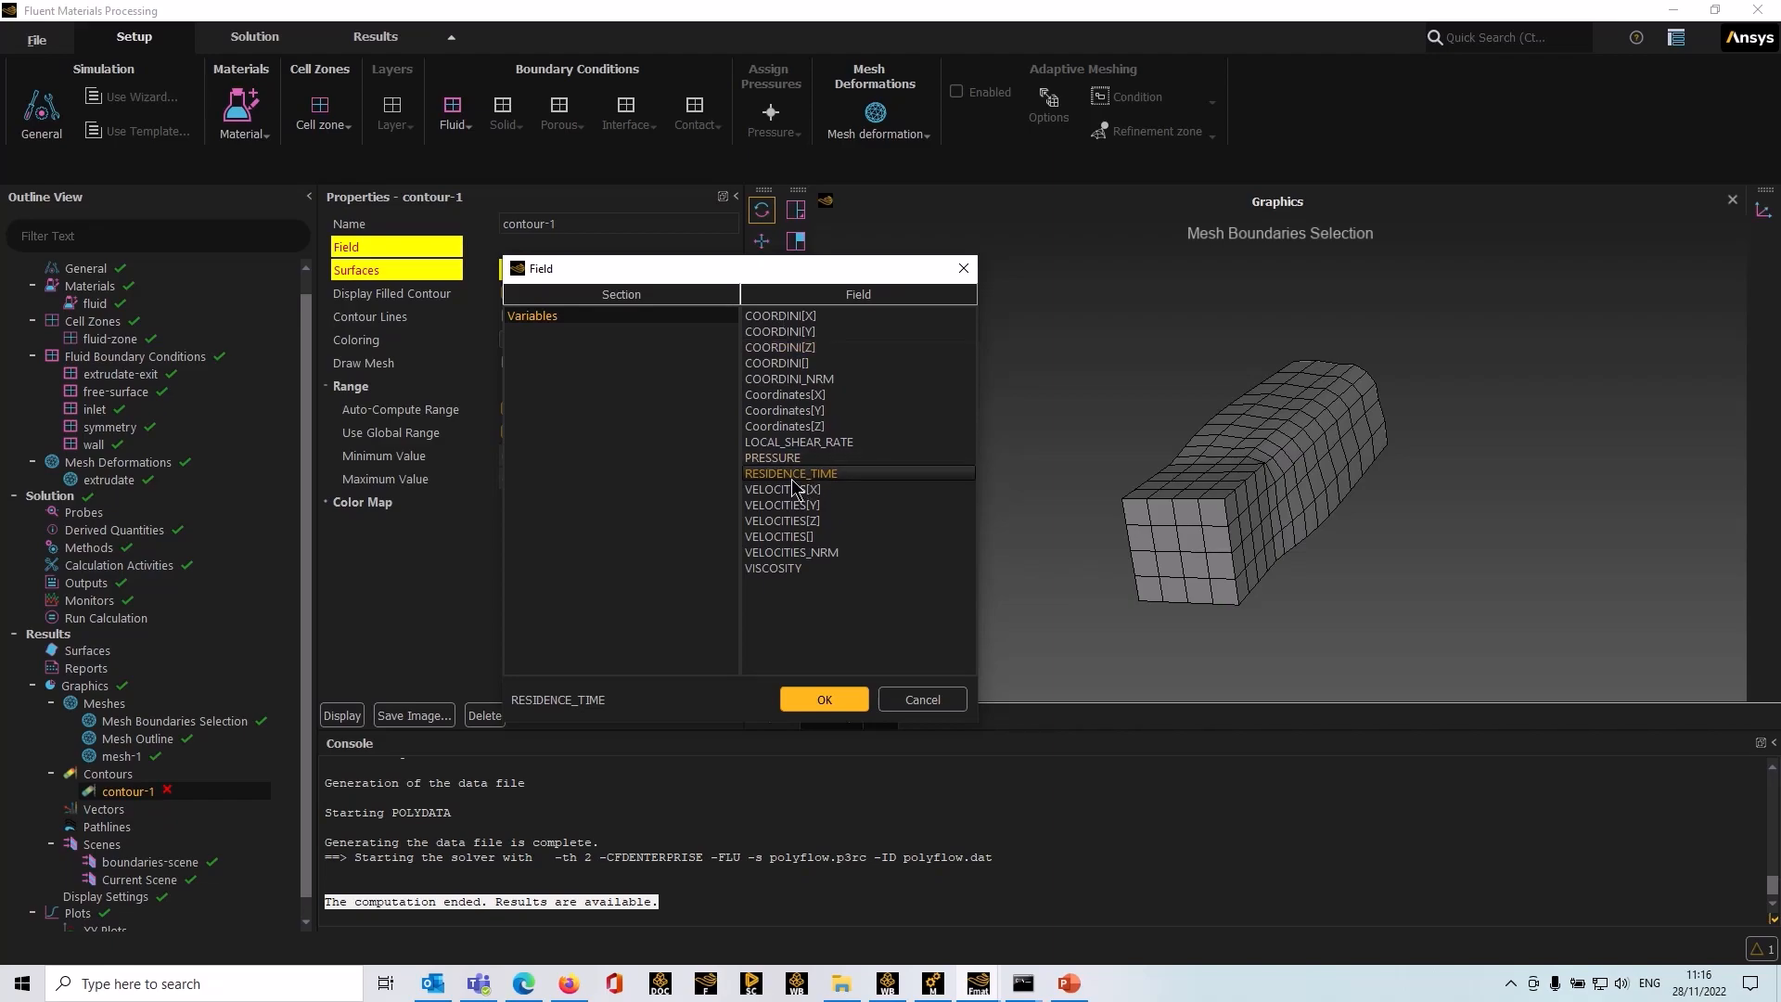
left_click(815, 698)
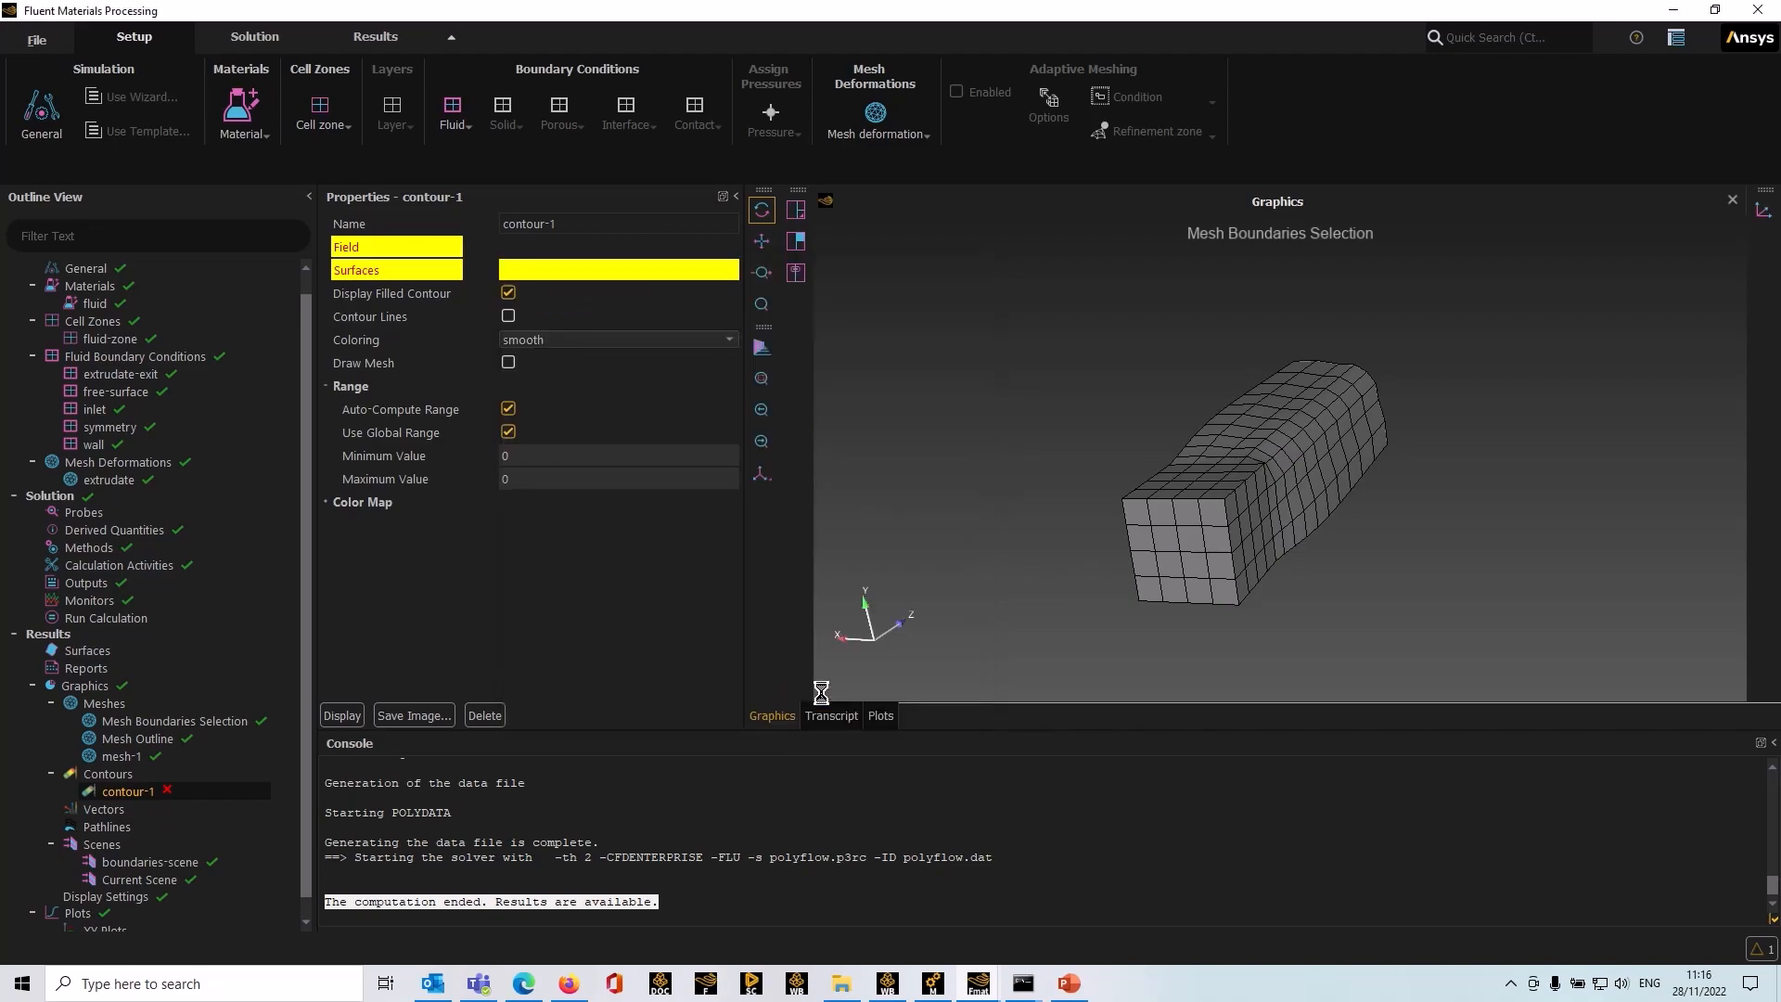
Step: Set the contour surfaces to boundary1 through boundary6 and display the residence time contour
left_click(547, 272)
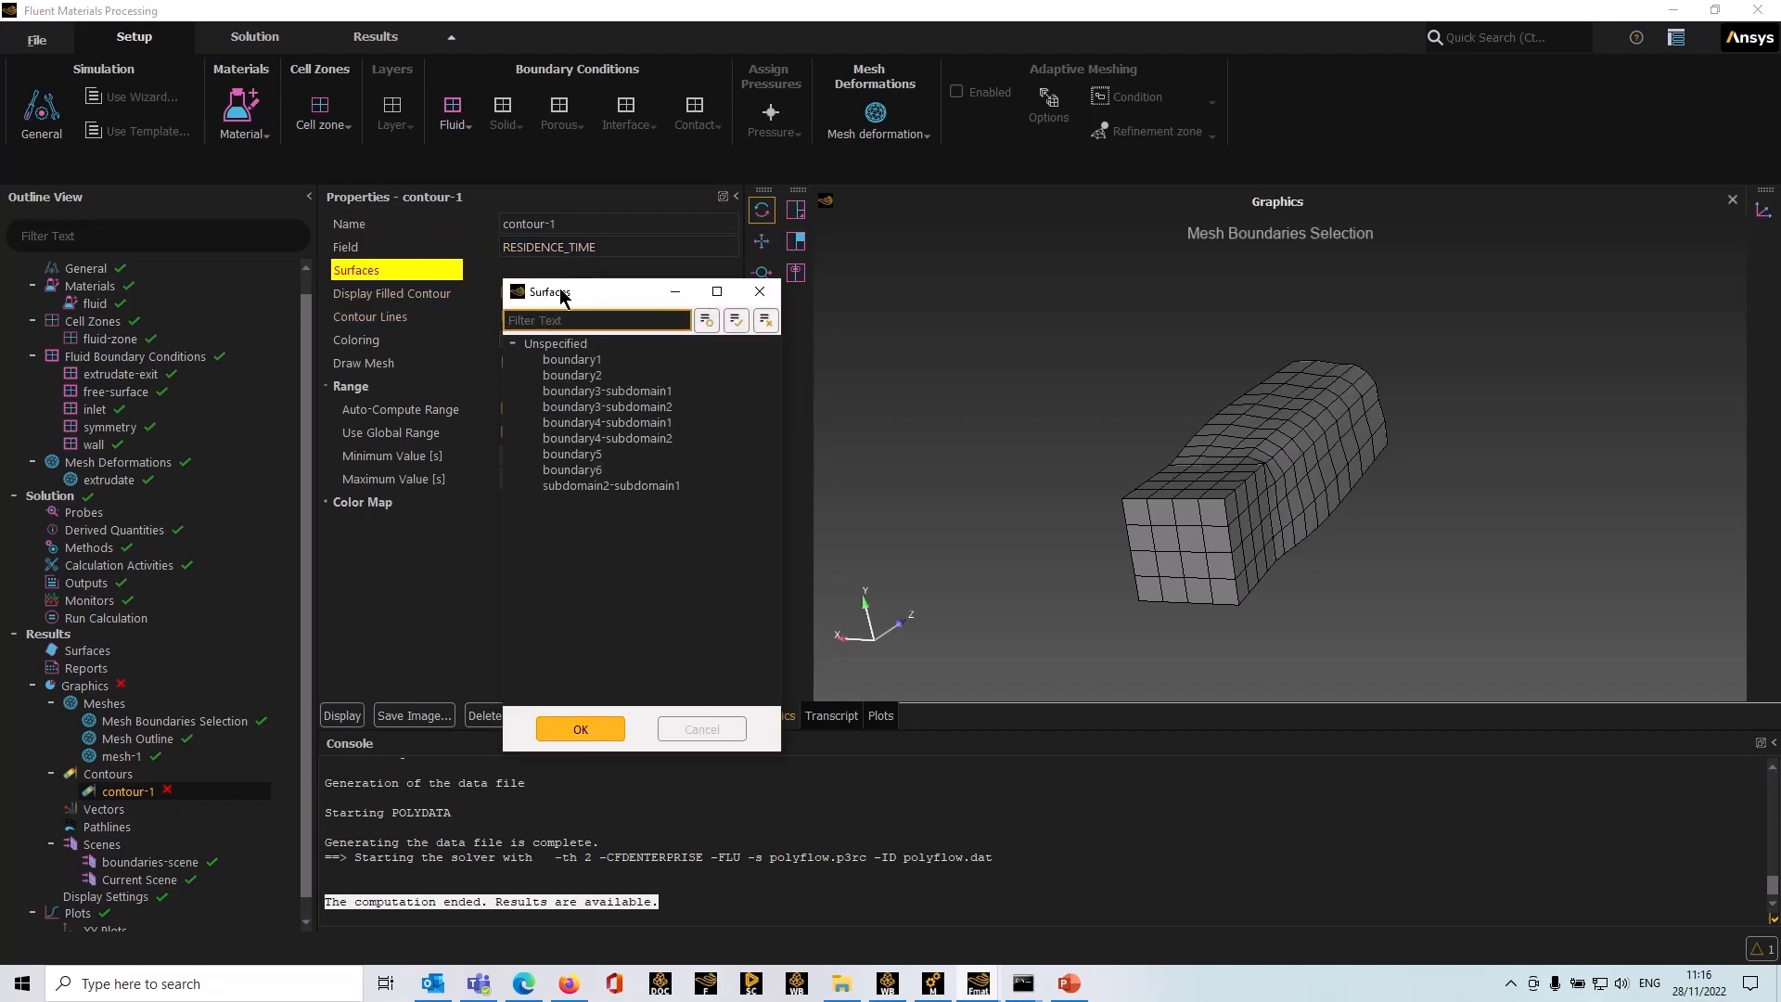
left_click_drag(594, 361, 591, 478)
left_click(584, 729)
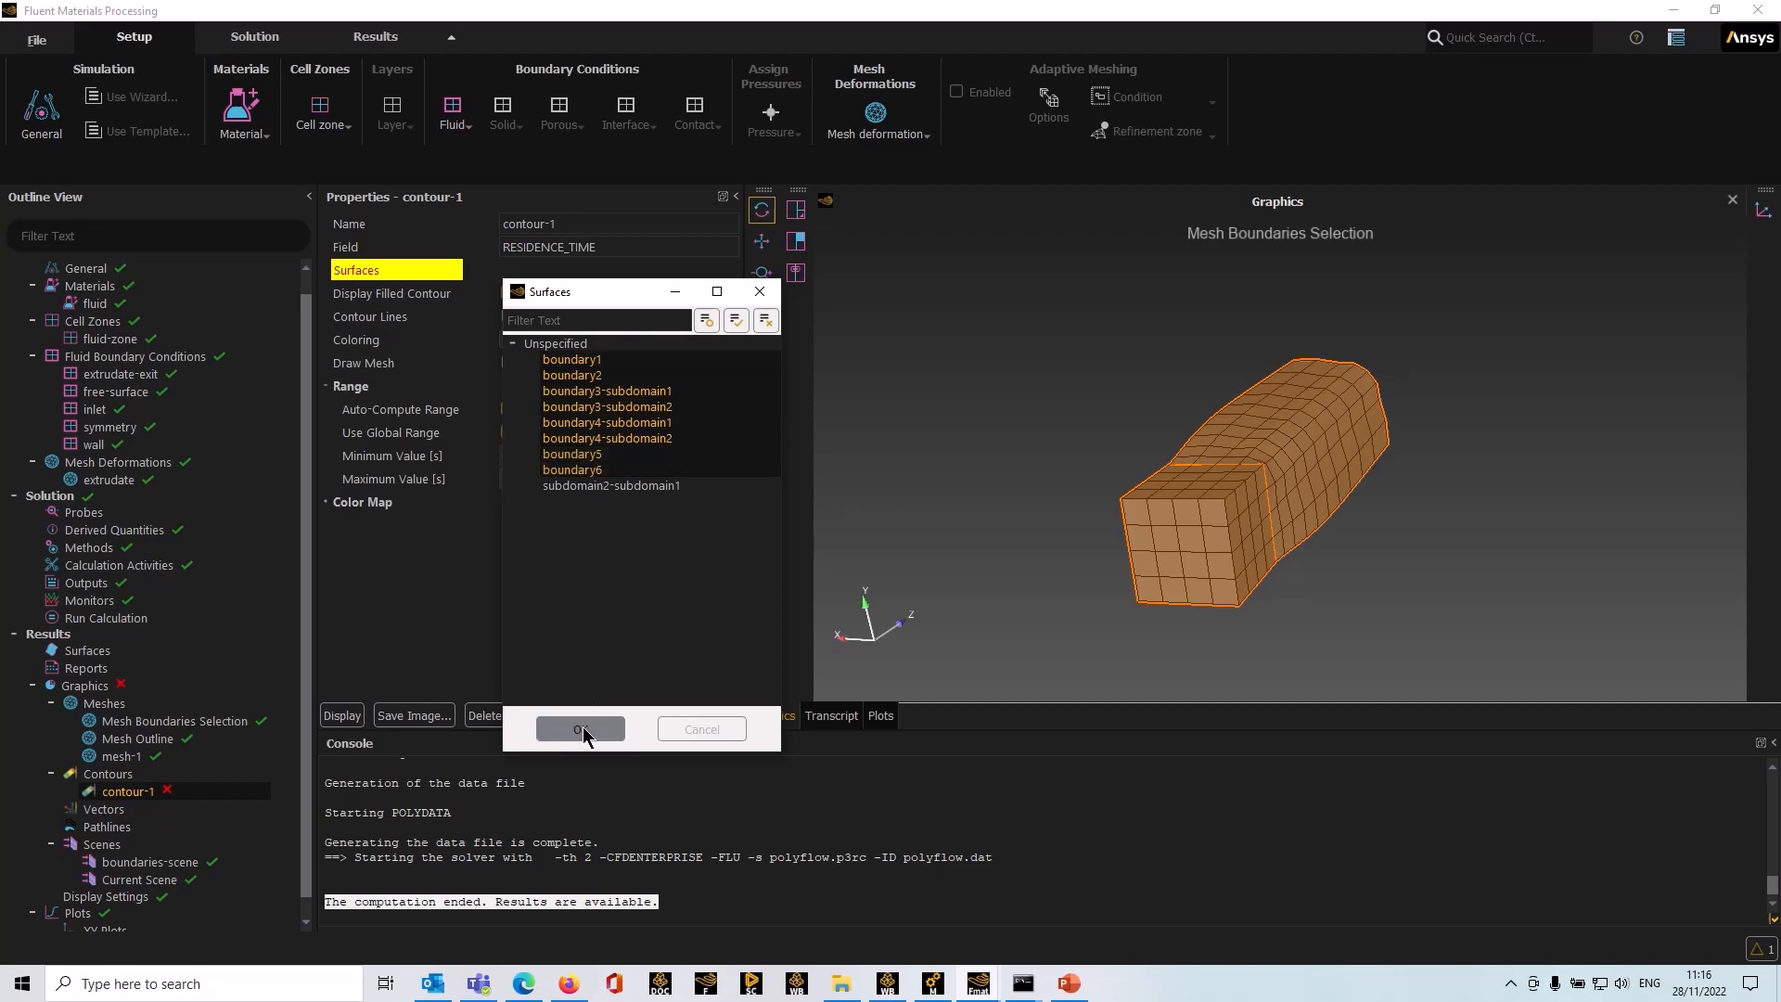
left_click(343, 715)
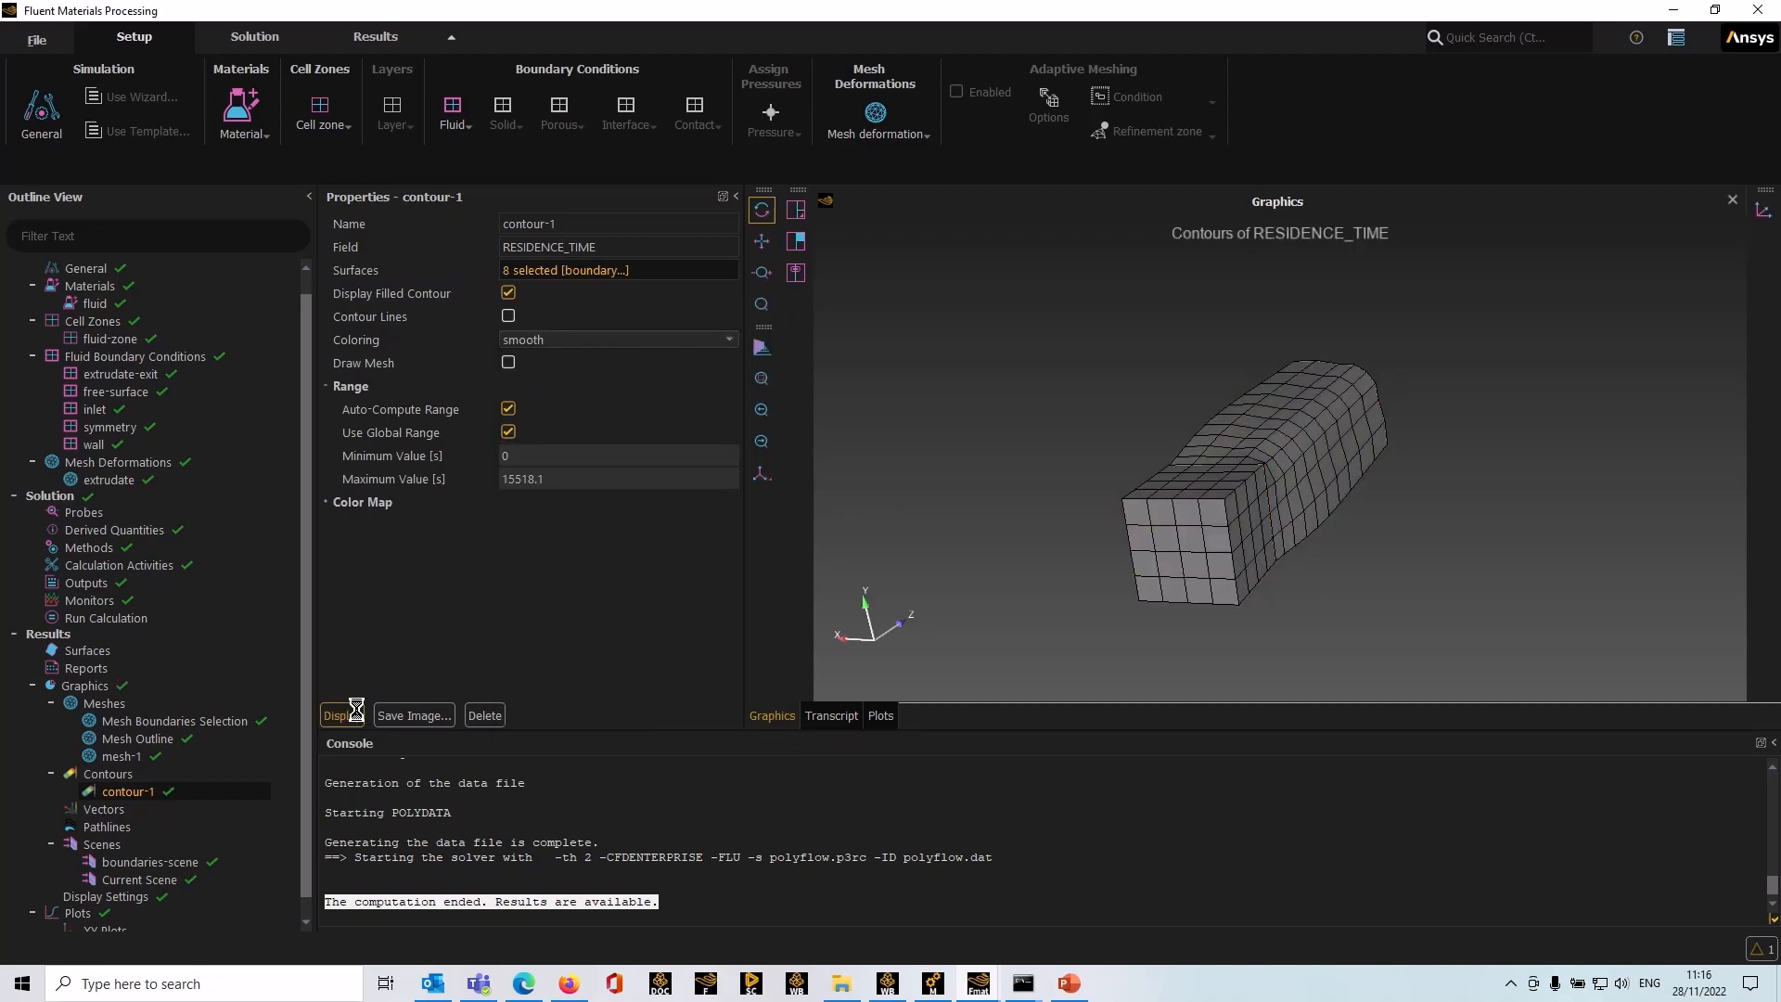
left_click_drag(1435, 600, 1311, 615)
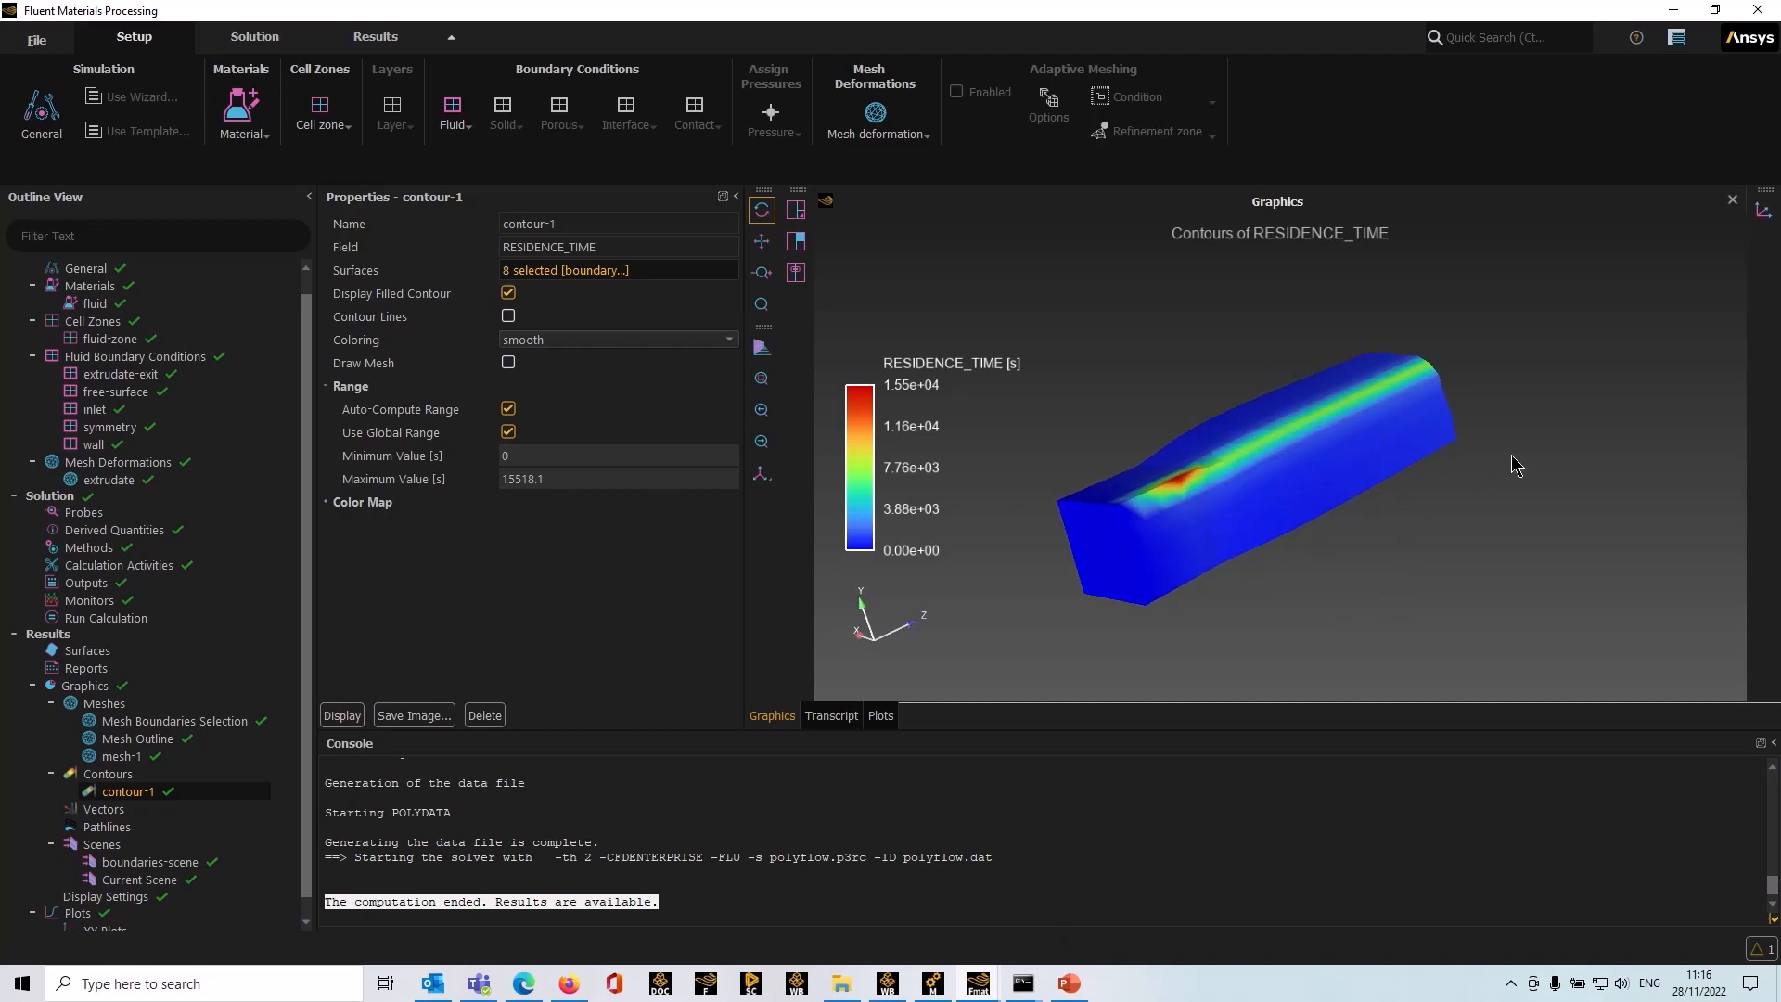
left_click_drag(1421, 494, 1195, 618)
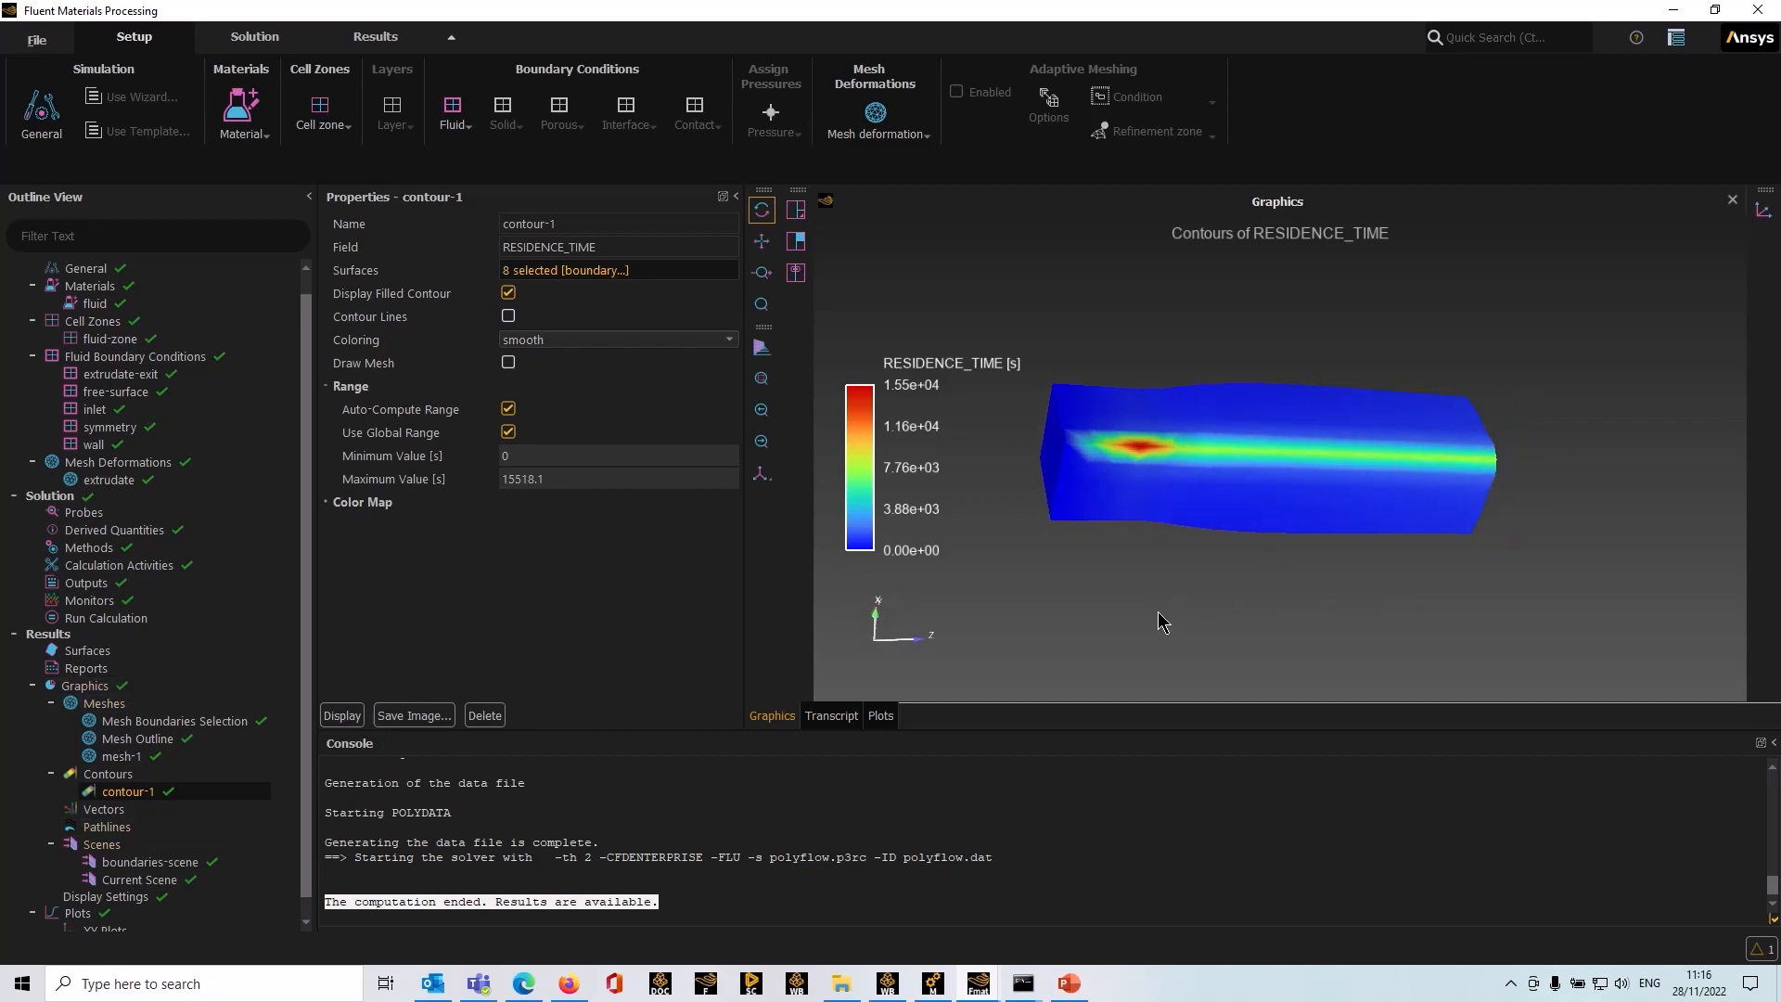
mouse_move(1162, 621)
left_mouse_down()
mouse_move(1061, 560)
mouse_move(1188, 505)
mouse_move(1273, 533)
mouse_move(1271, 635)
left_mouse_up()
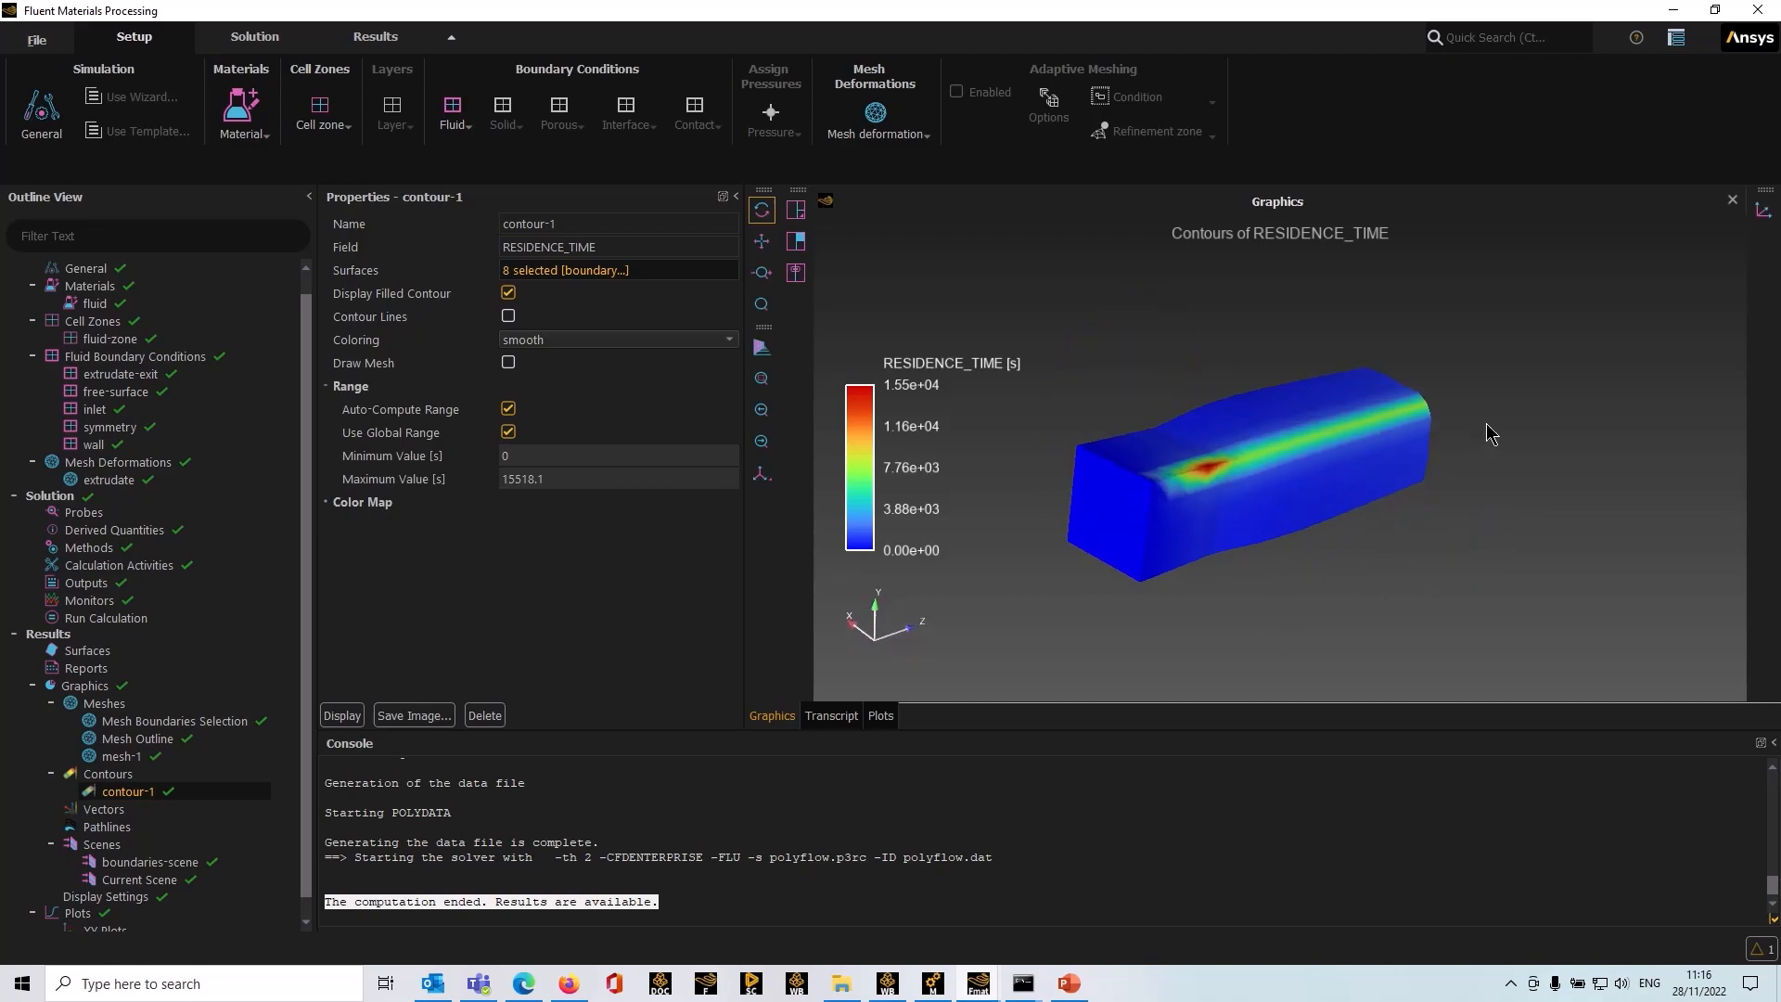